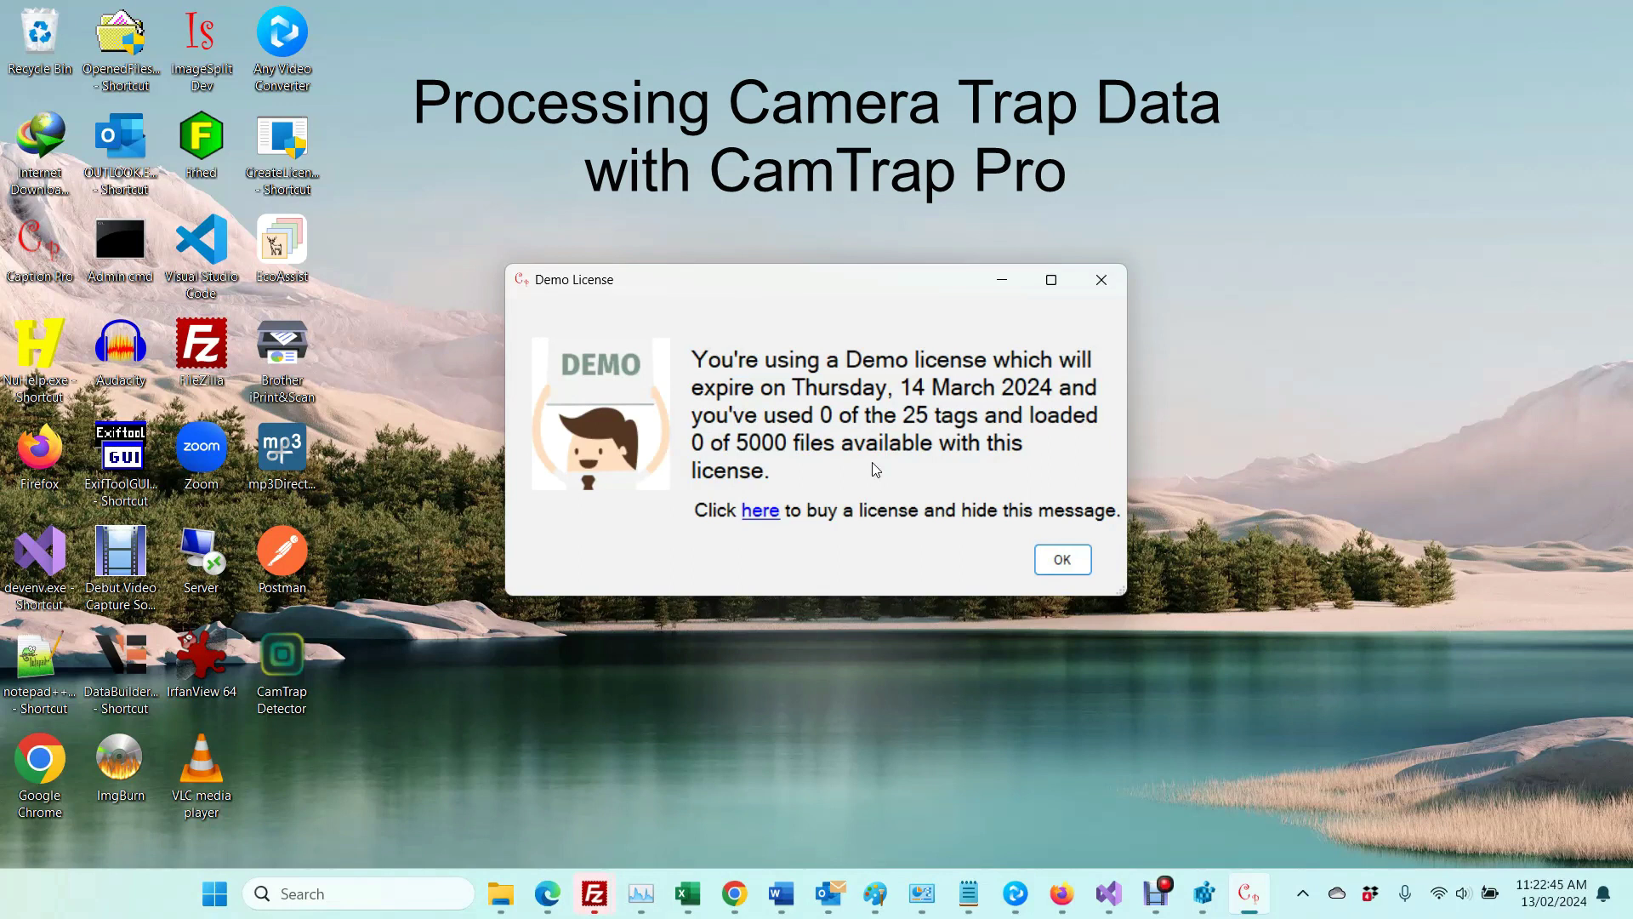
Step: Dismiss the demo notice, then open the license details and the file User License Keys By Week.txt on the CORSAIR (F:) drive
click(1061, 560)
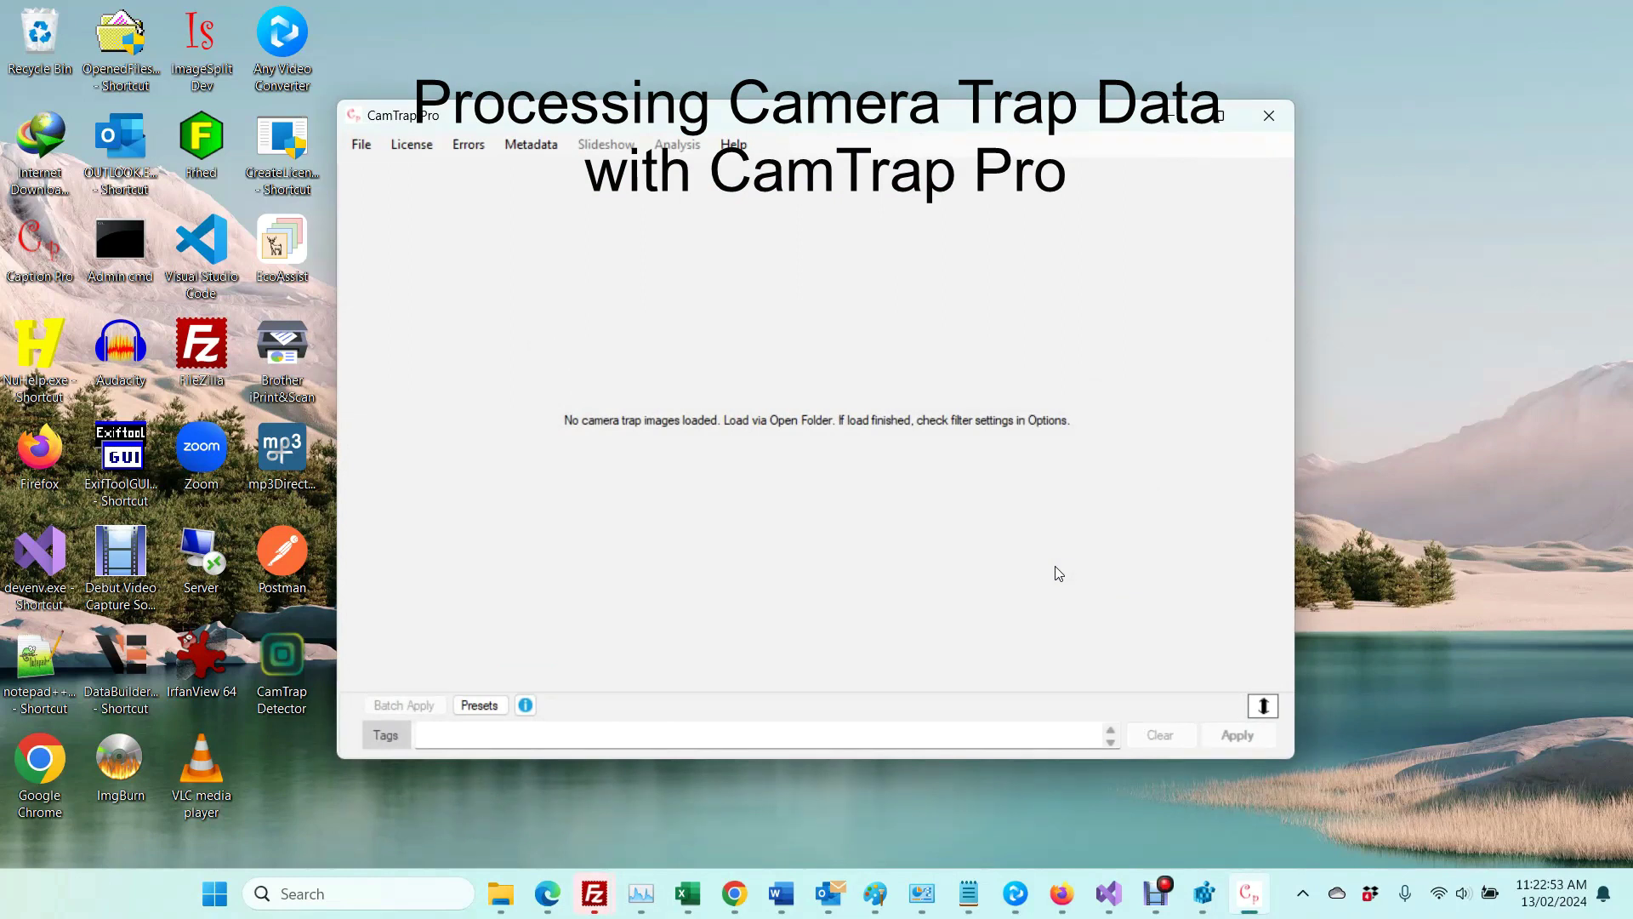
click(420, 147)
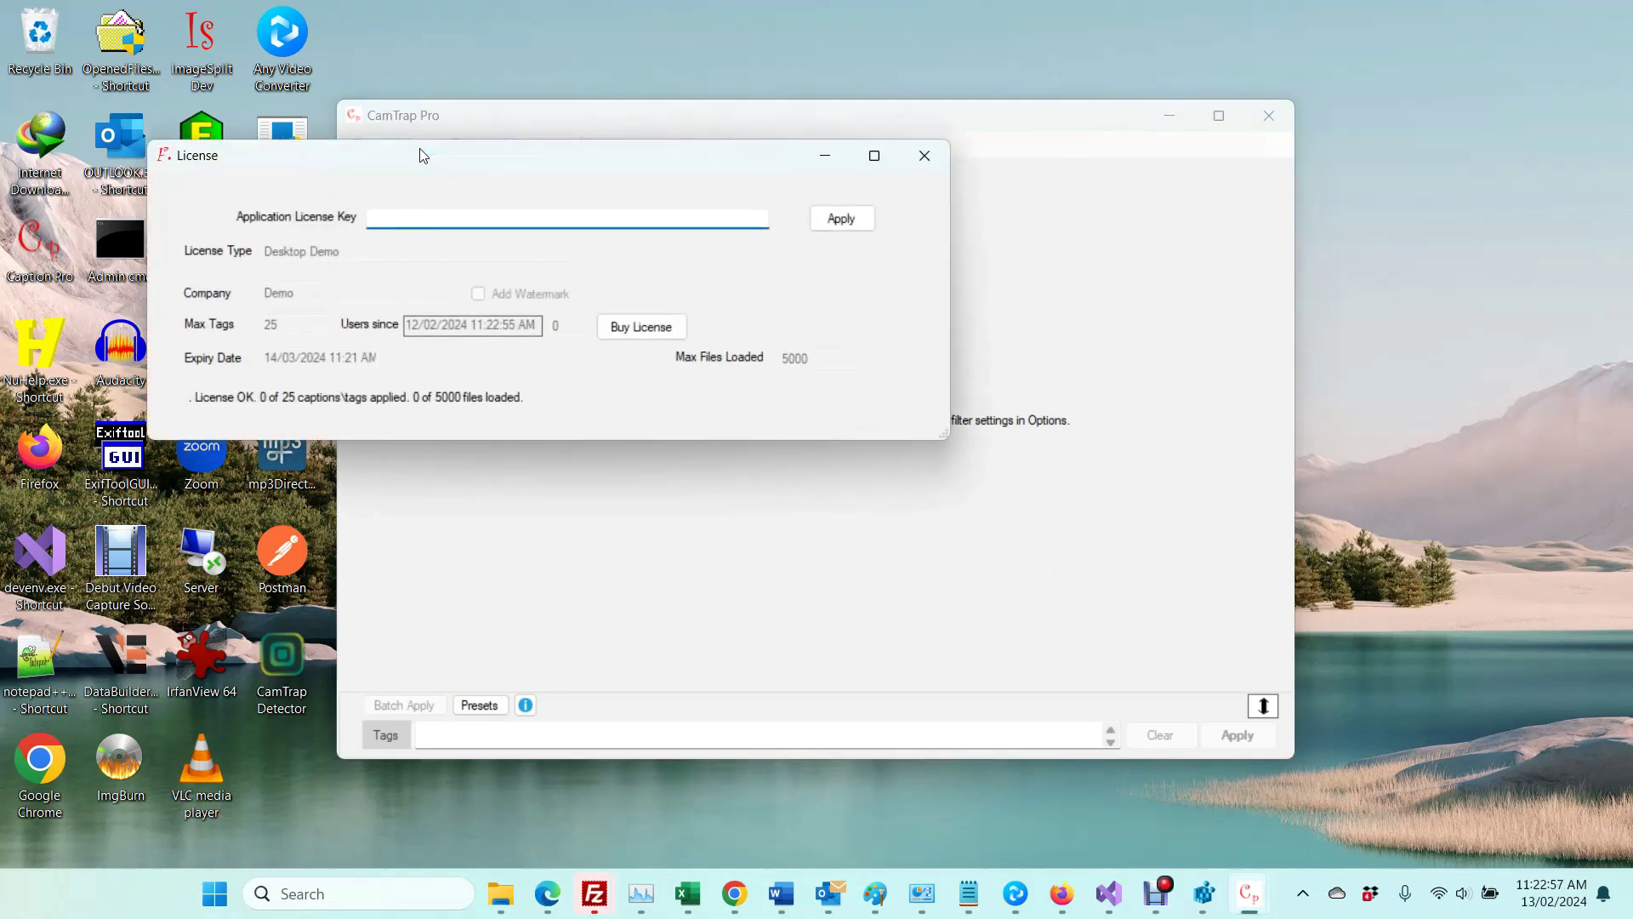
click(501, 893)
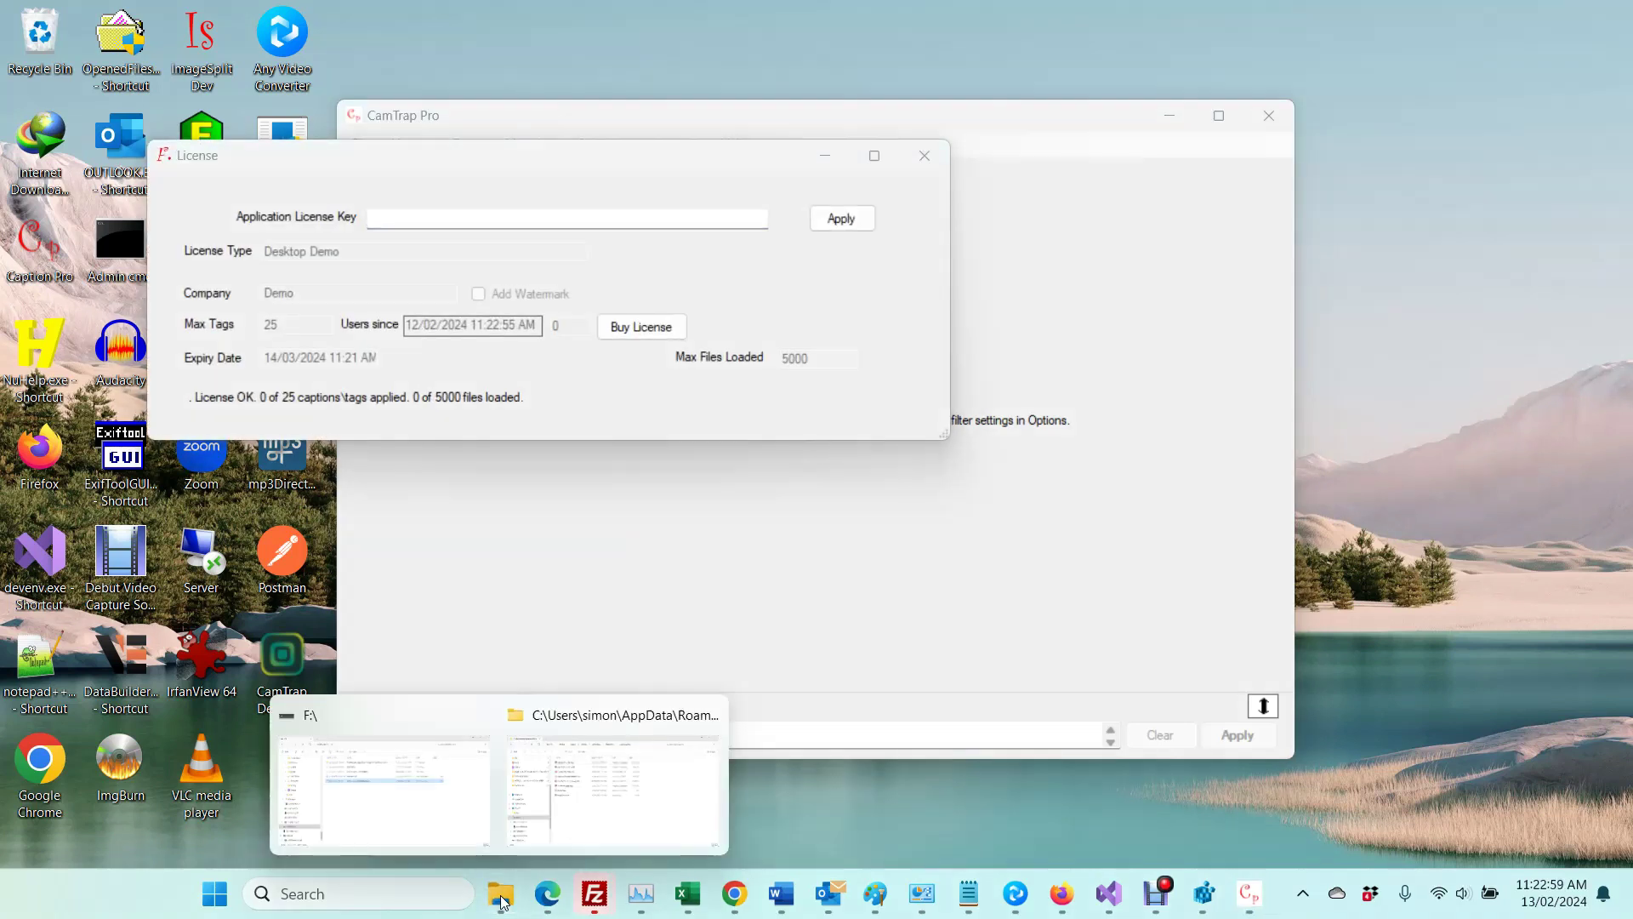
click(385, 828)
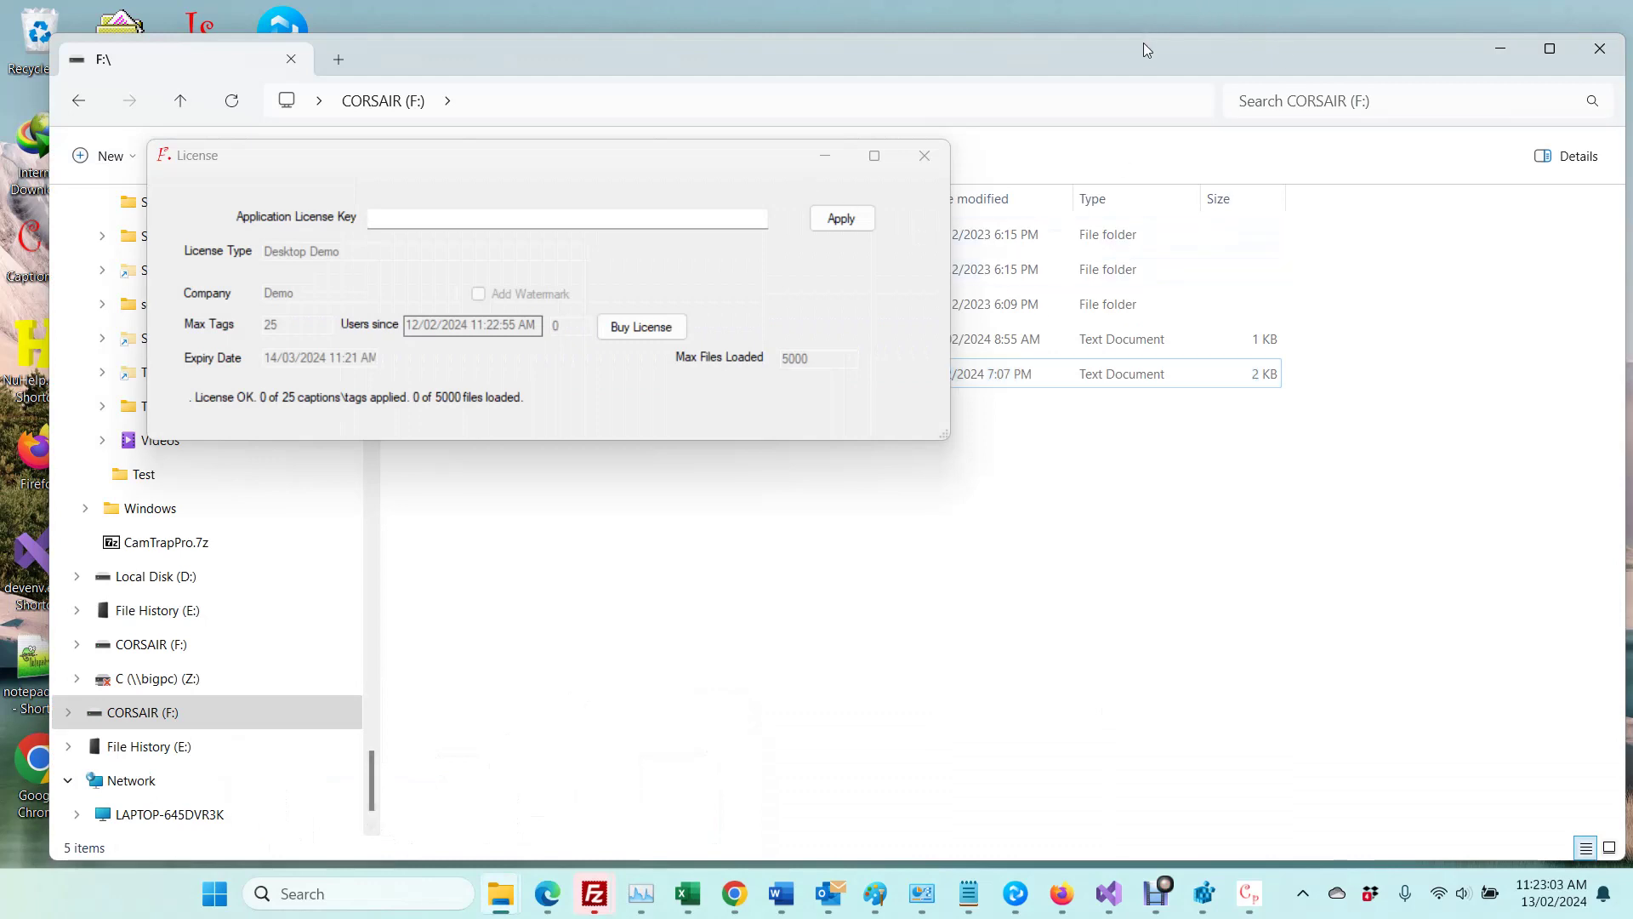
drag(1143, 73, 1212, 360)
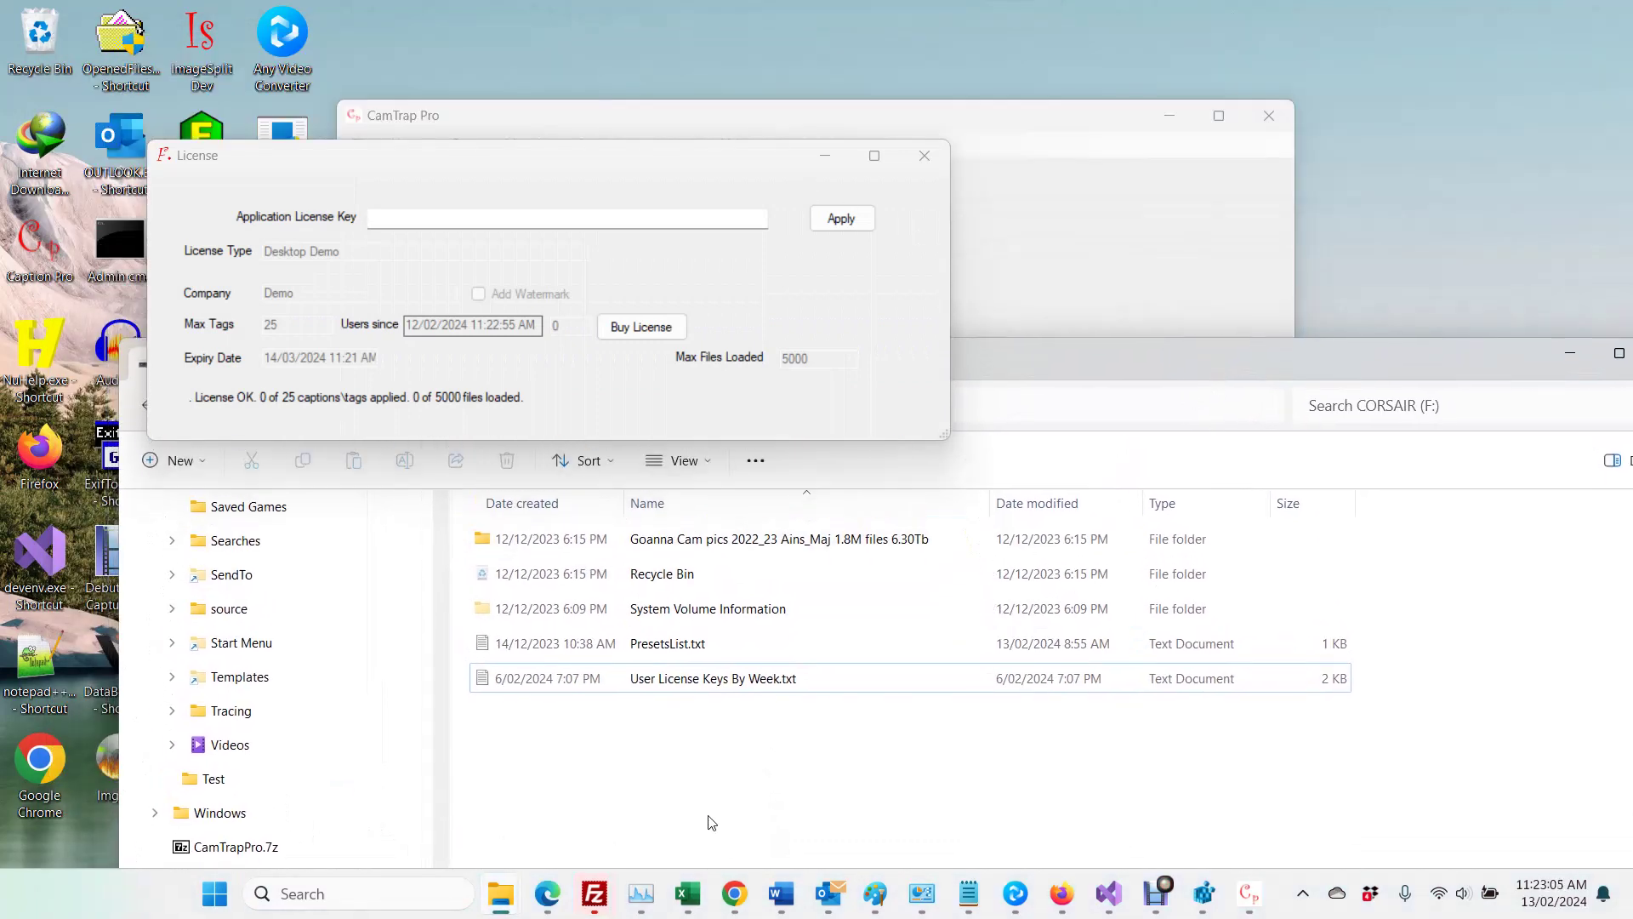
double_click(702, 681)
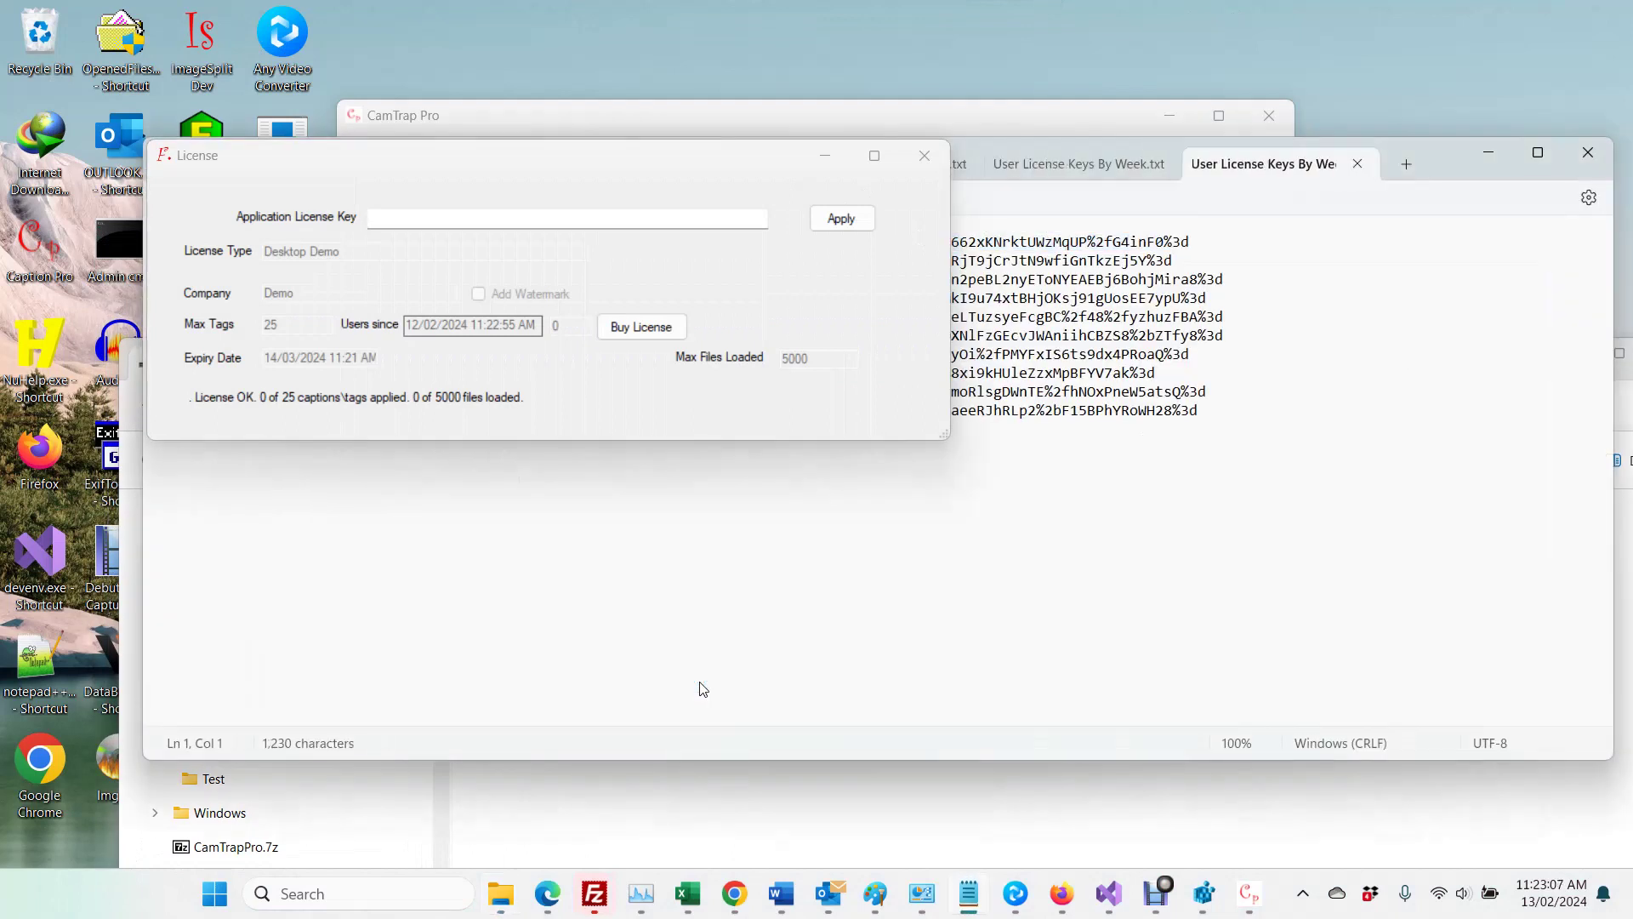
Step: Bring the license key list into full view and copy the Week 1 license key
drag(1108, 161, 1137, 503)
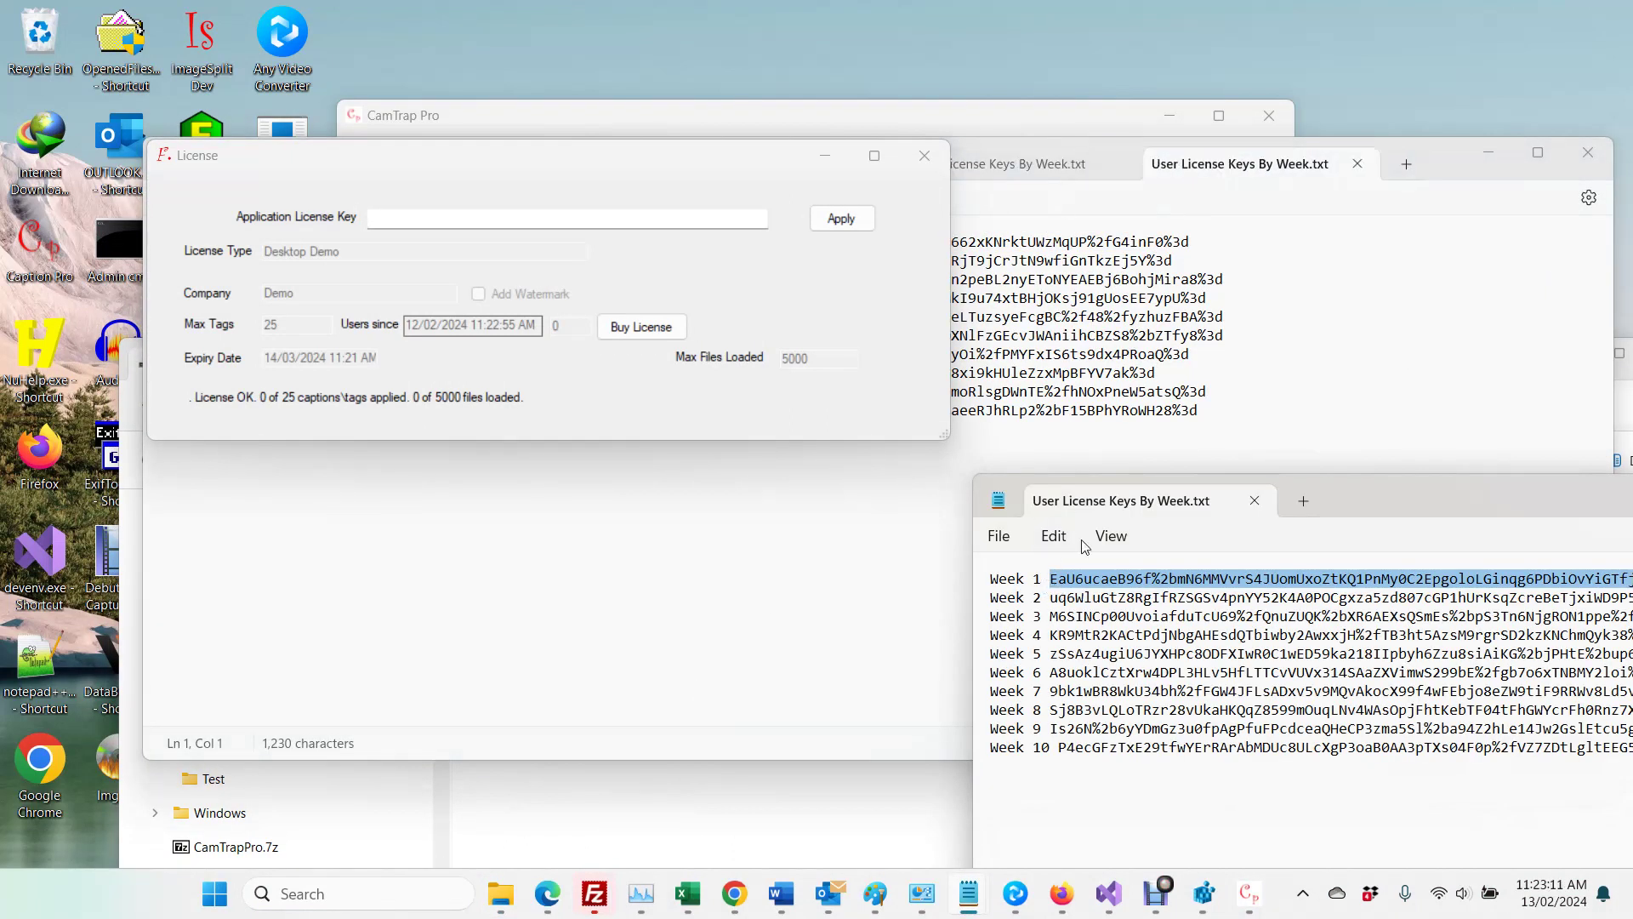
drag(1549, 497, 881, 522)
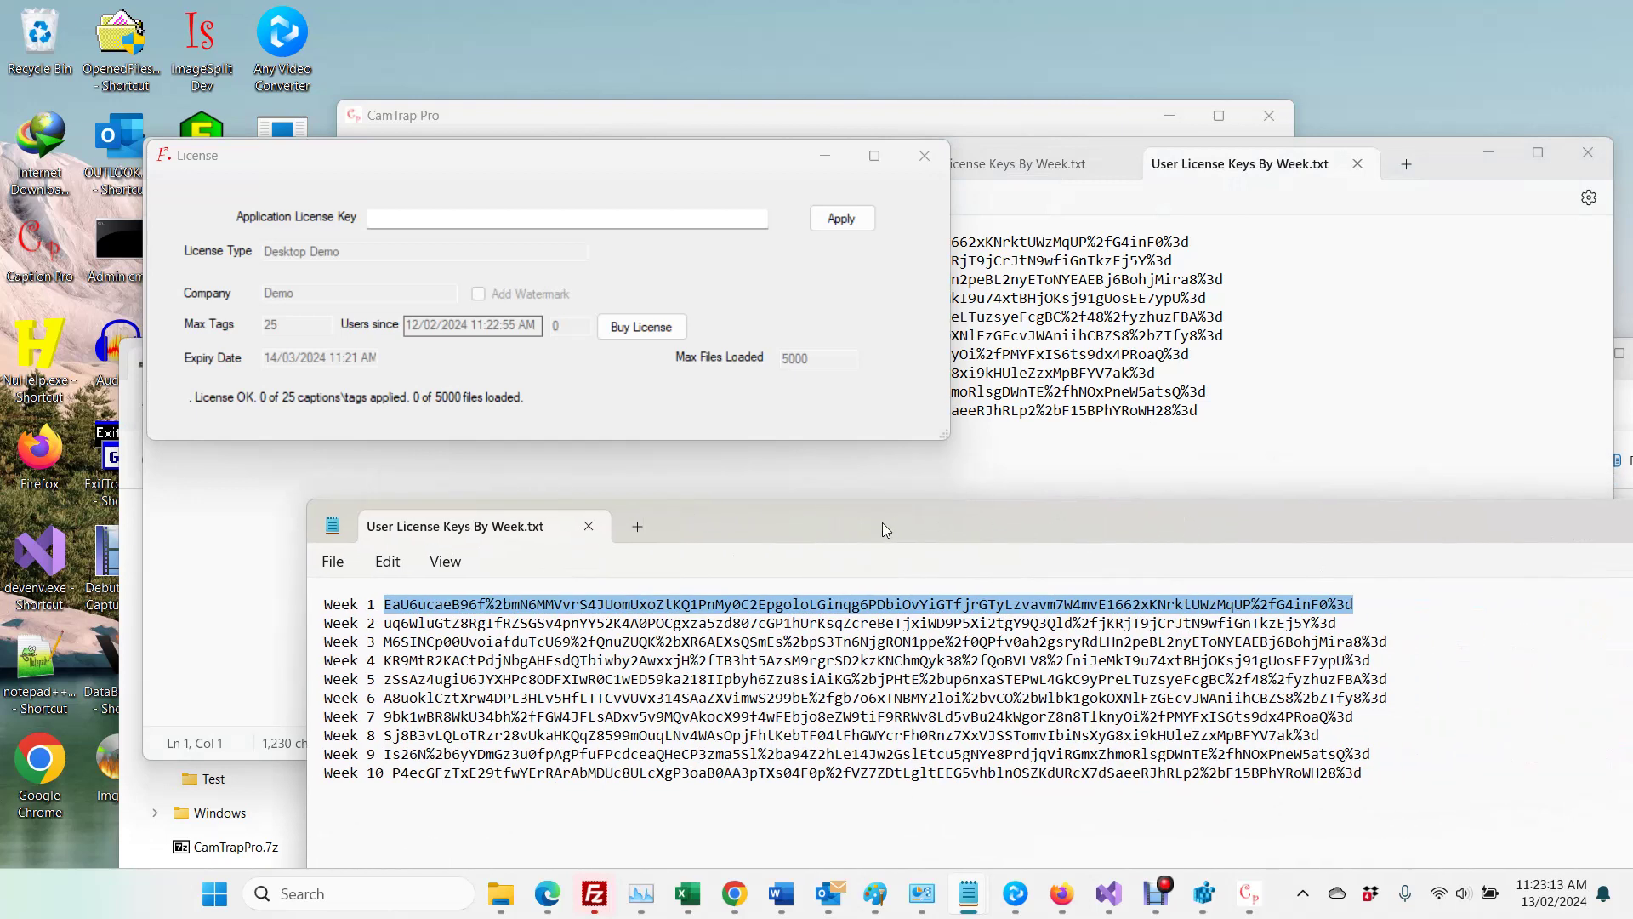
click(915, 587)
drag(384, 604, 1359, 609)
Step: Paste and apply the copied application license key without reopening the application, and recheck the license details
click(429, 223)
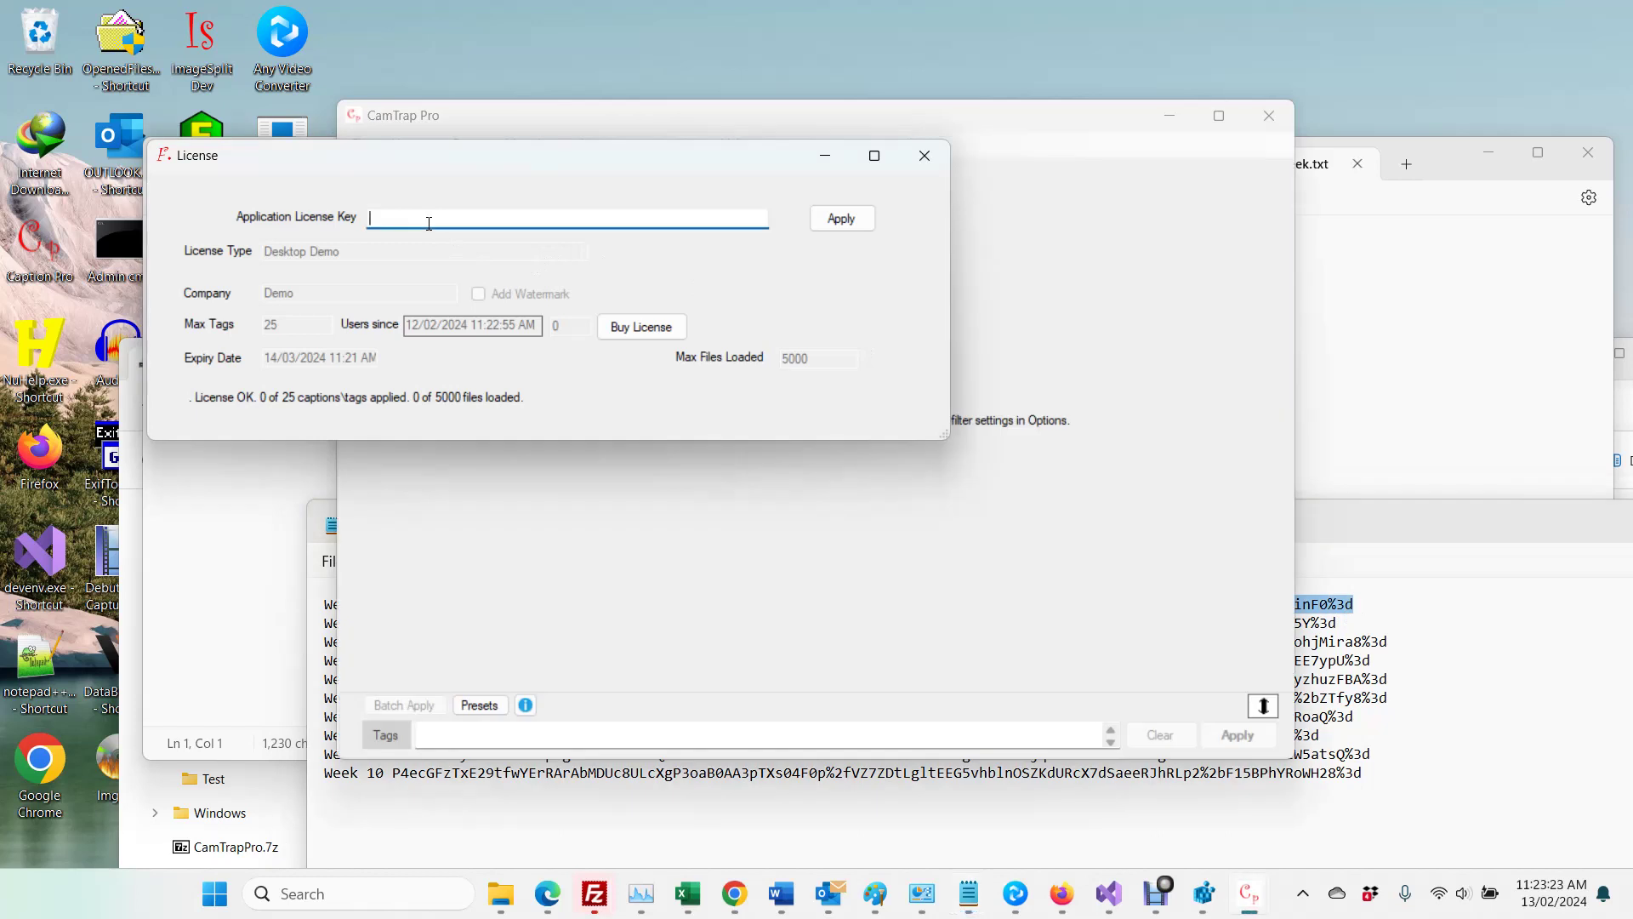
key(ctrl+v)
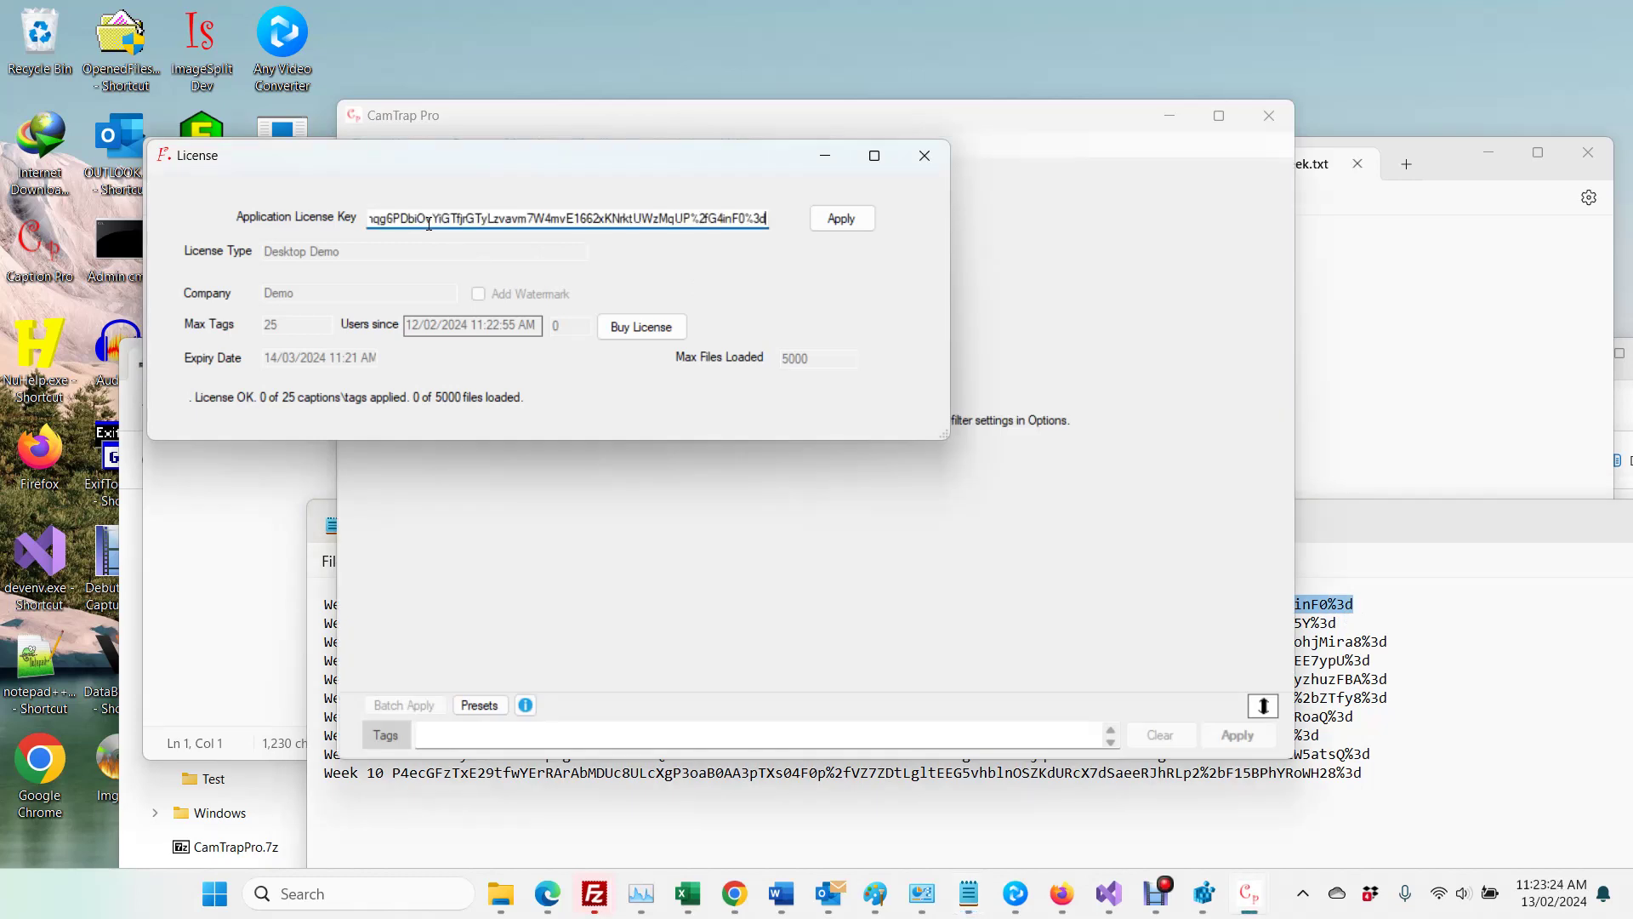
click(834, 219)
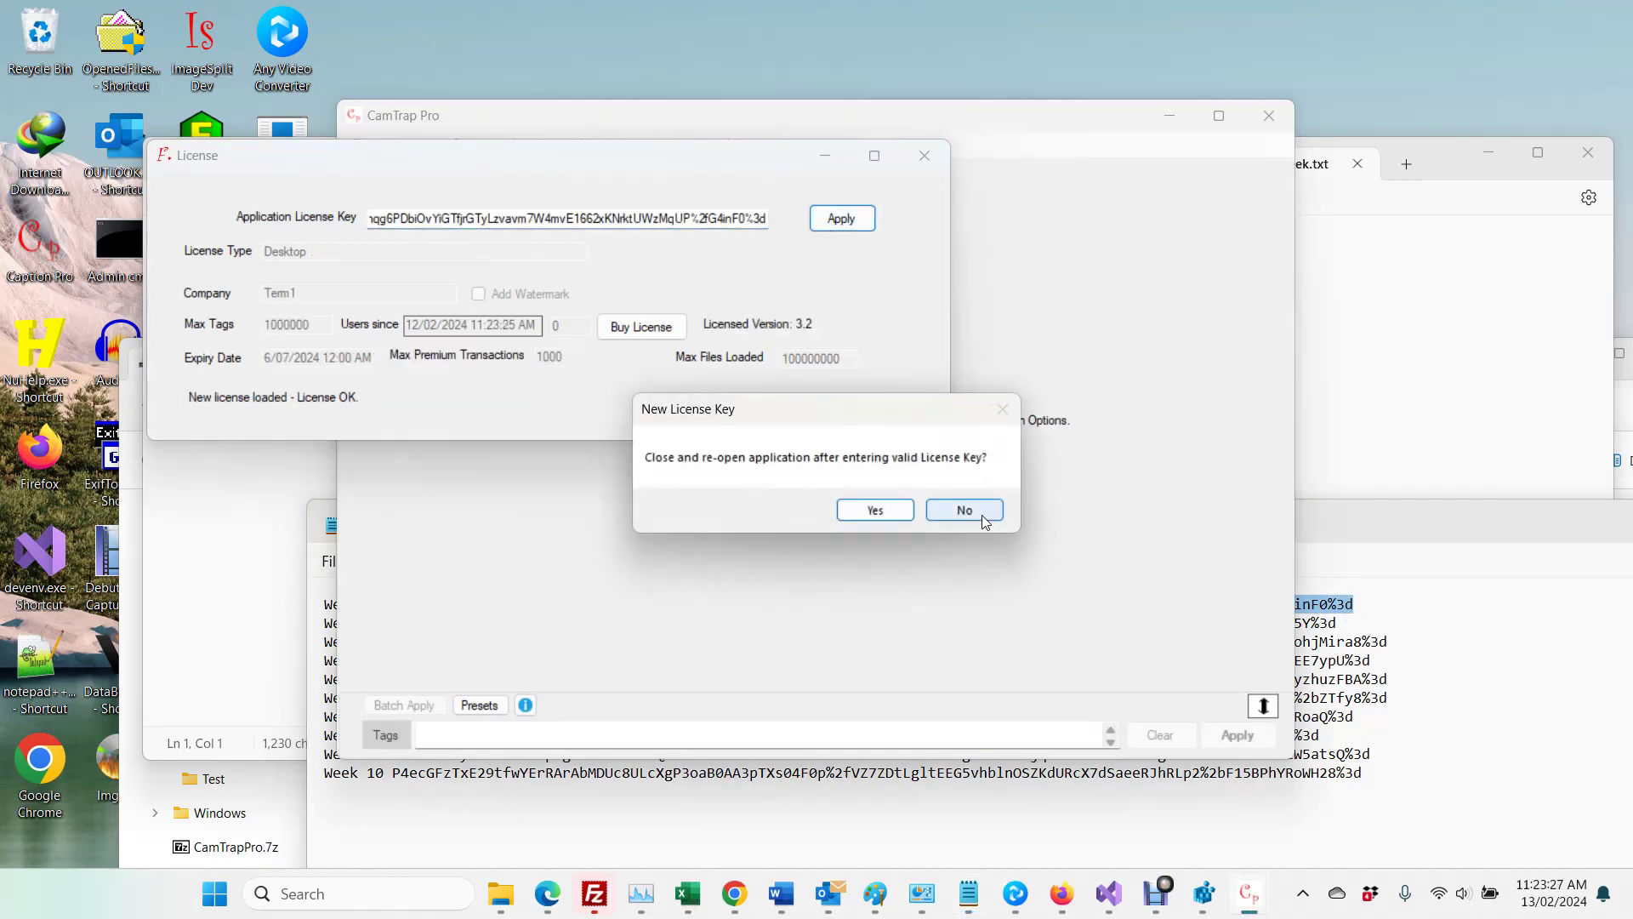
click(983, 519)
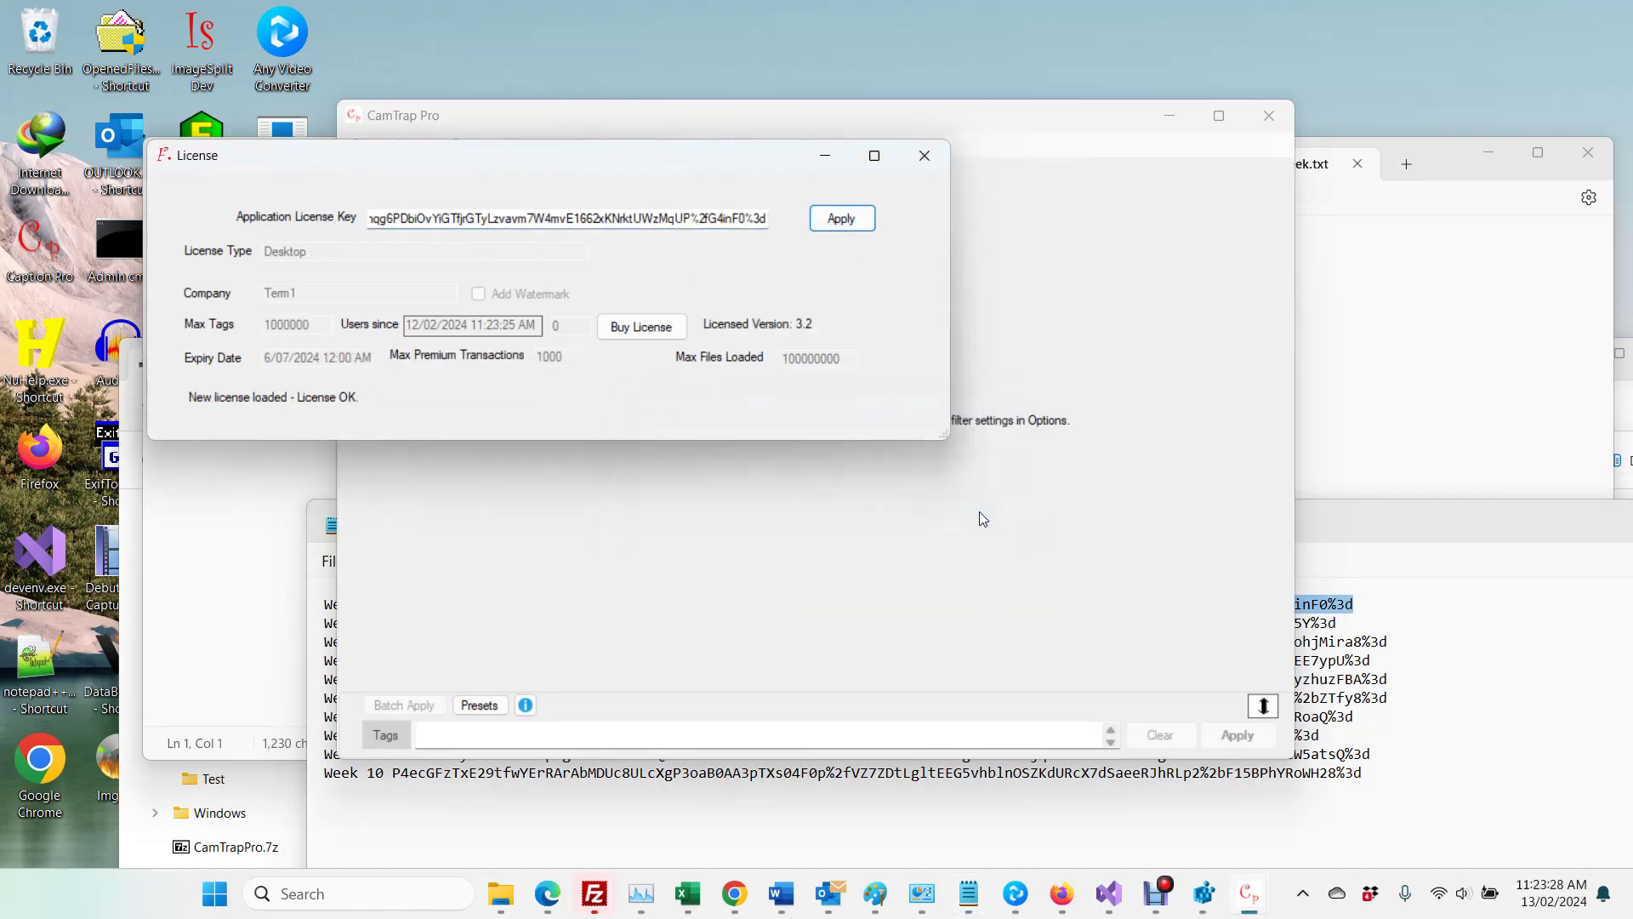
click(925, 156)
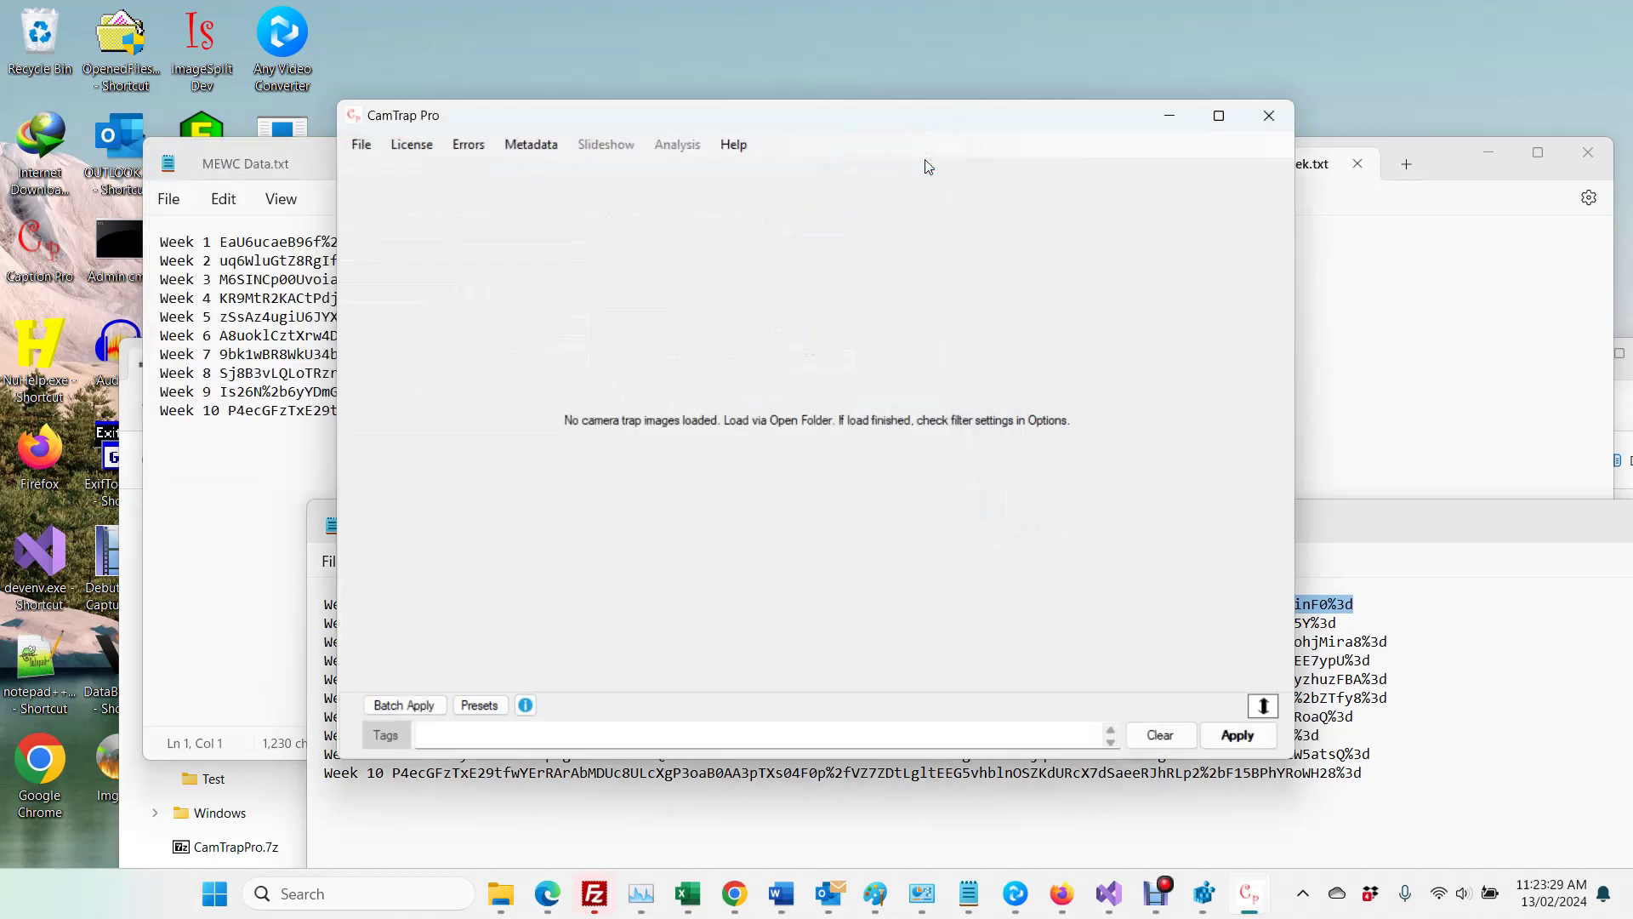
click(421, 147)
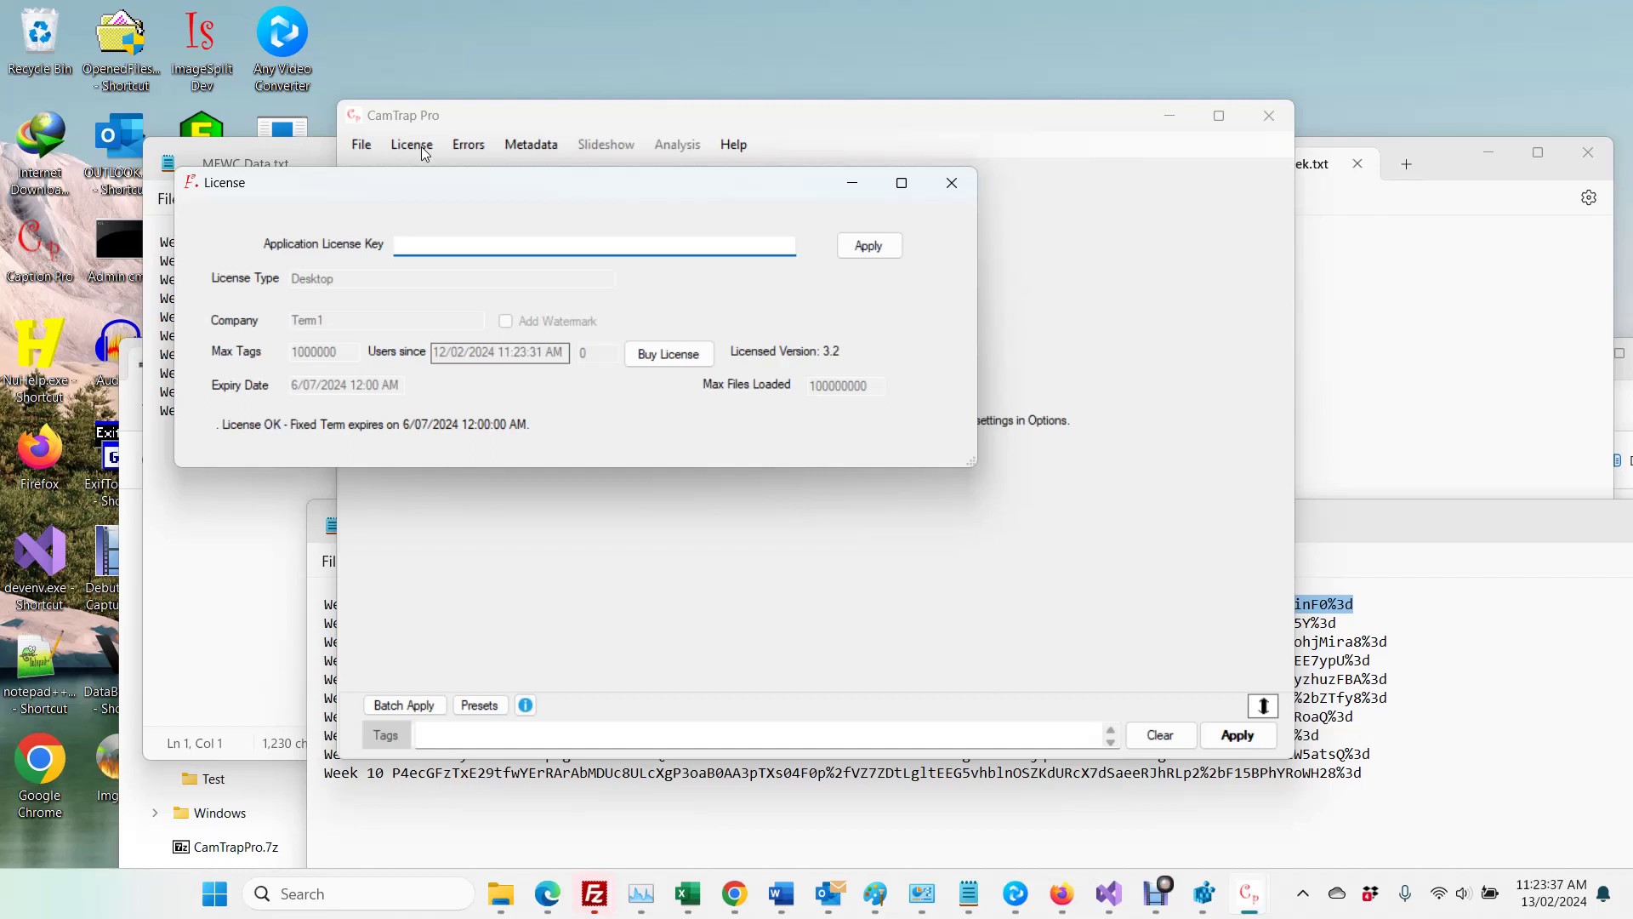
click(952, 183)
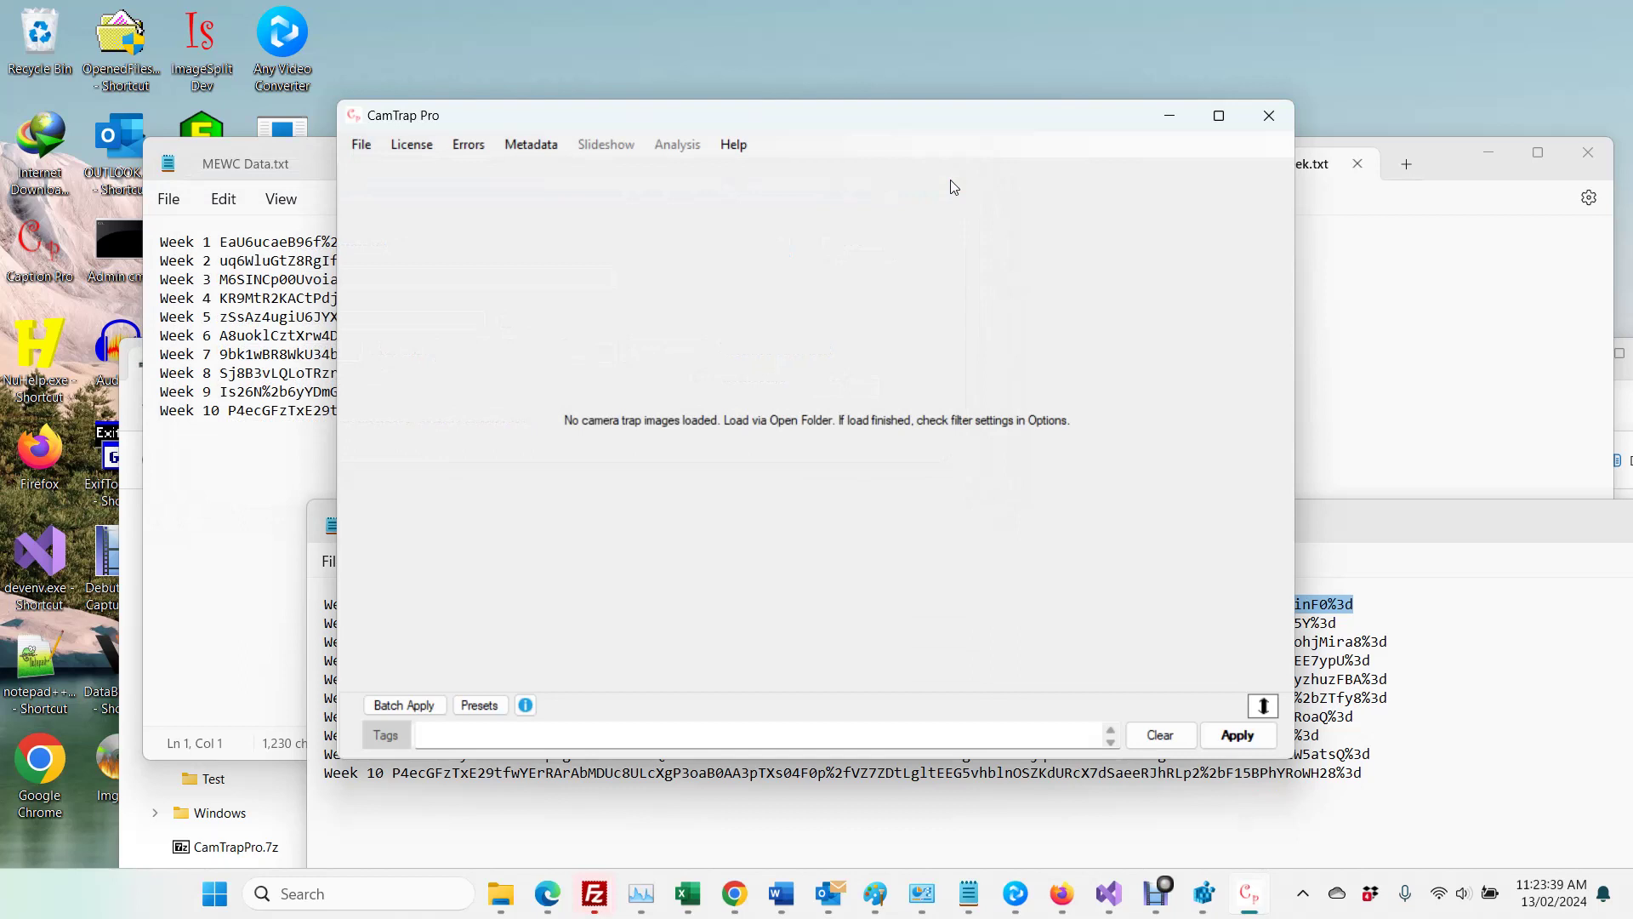
Step: Load the camera trap images from the folder "A_M32 1,581 pics DONE" inside the Week 1 folder
click(363, 148)
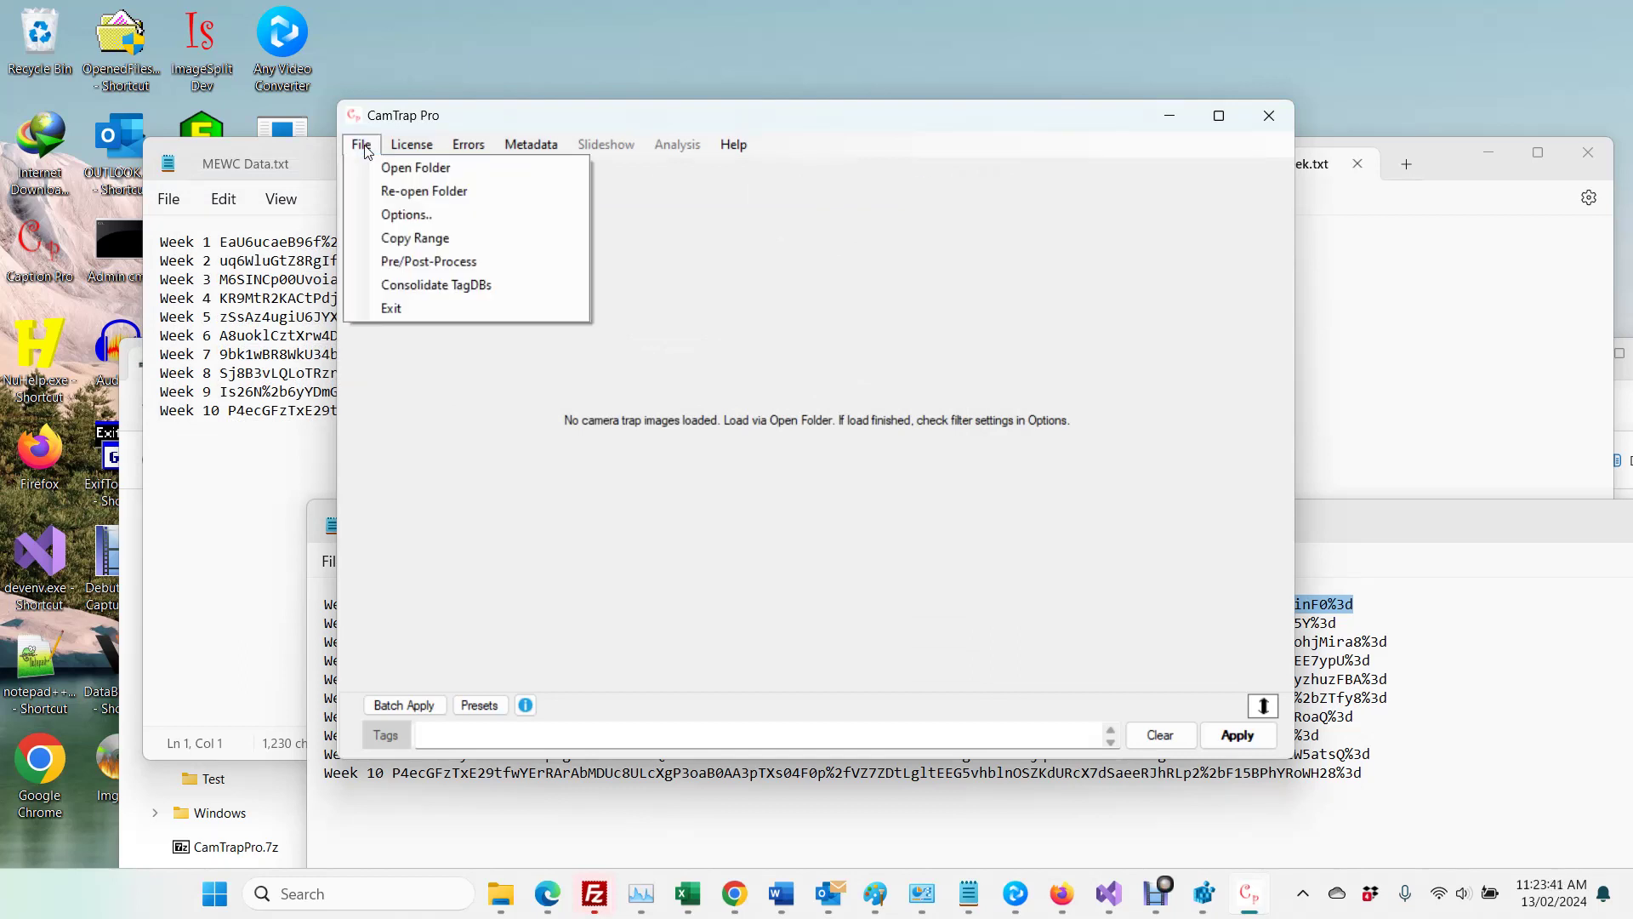
click(403, 167)
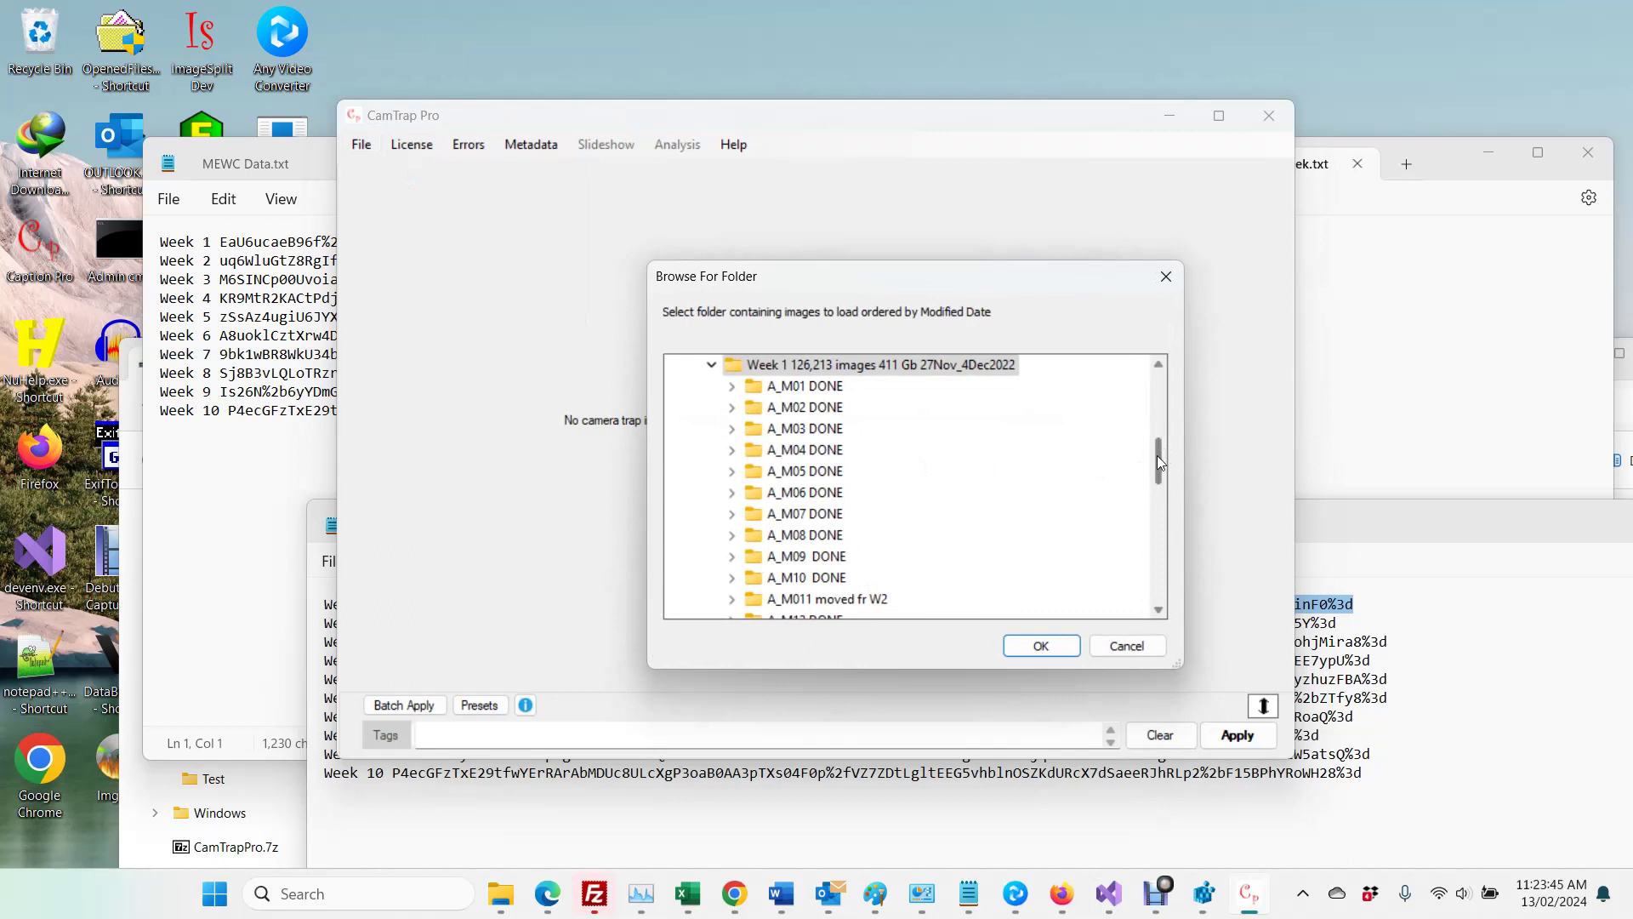
drag(1160, 457, 1179, 540)
click(865, 586)
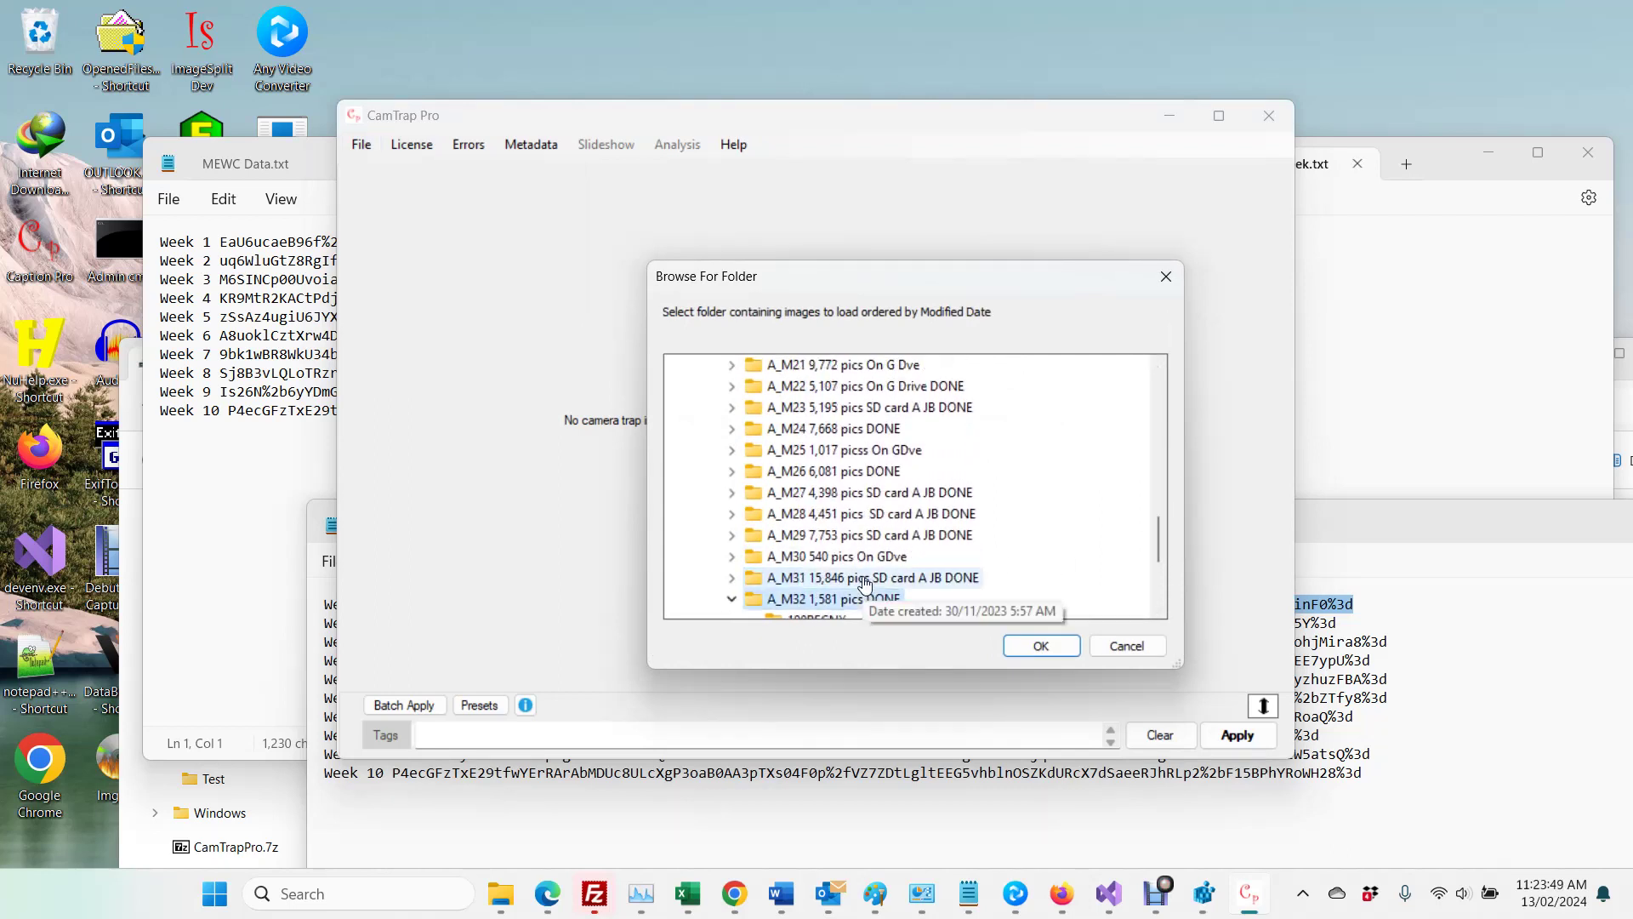
click(1042, 645)
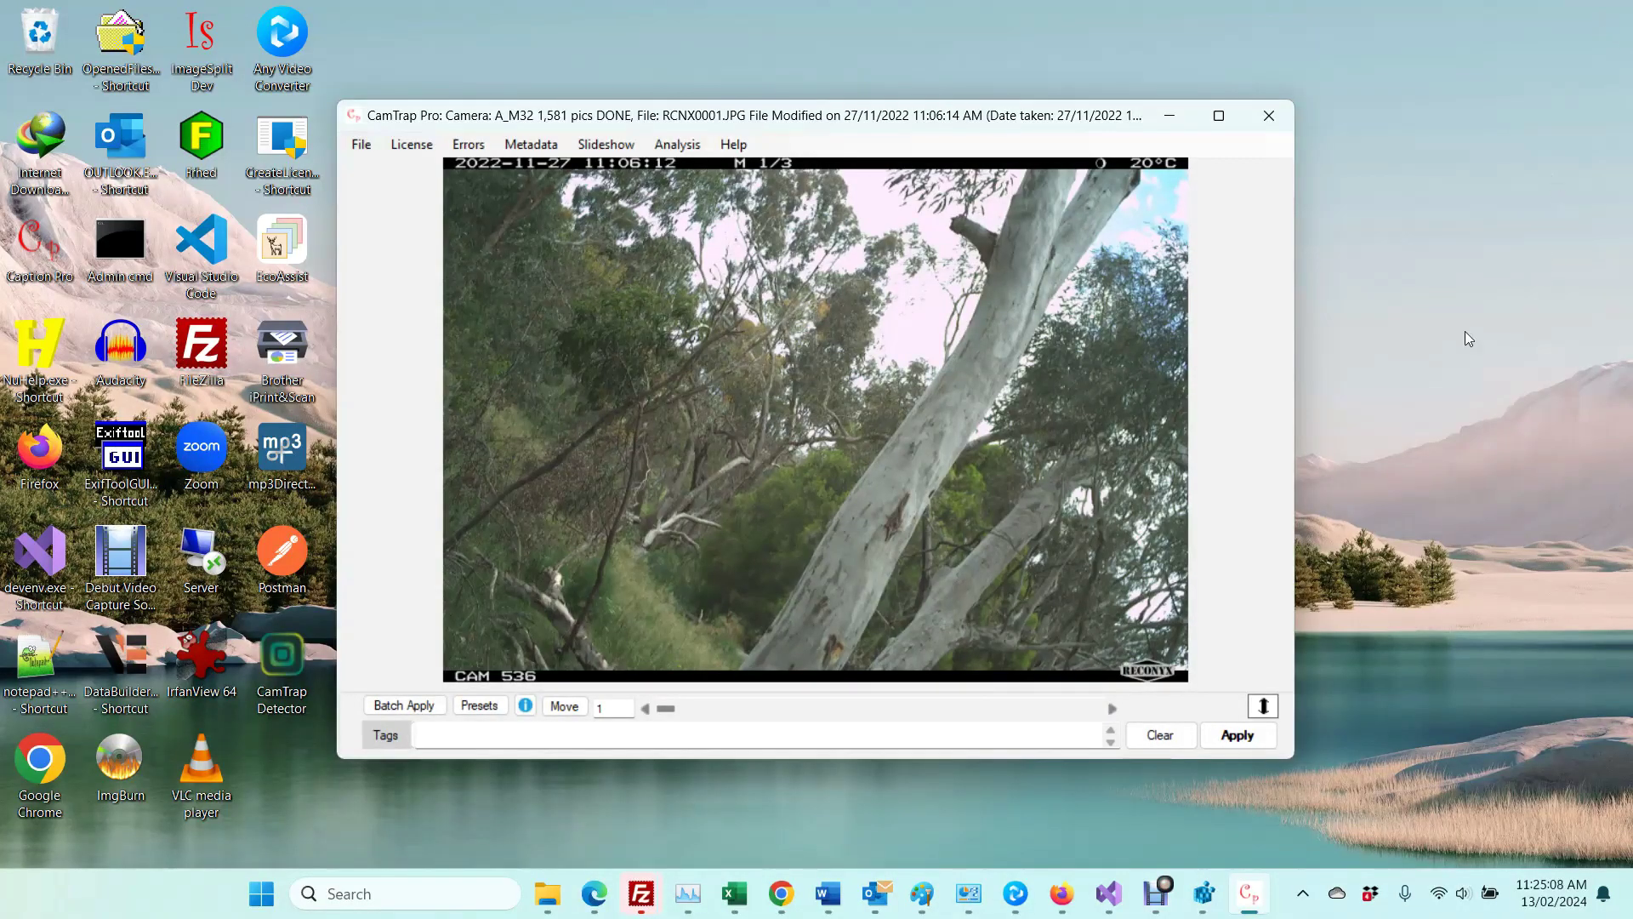
Step: Narrow the main window and plot Count vs Time with Show Tagged and Show Highlighted enabled, accepting the slower display
drag(1302, 346, 1489, 326)
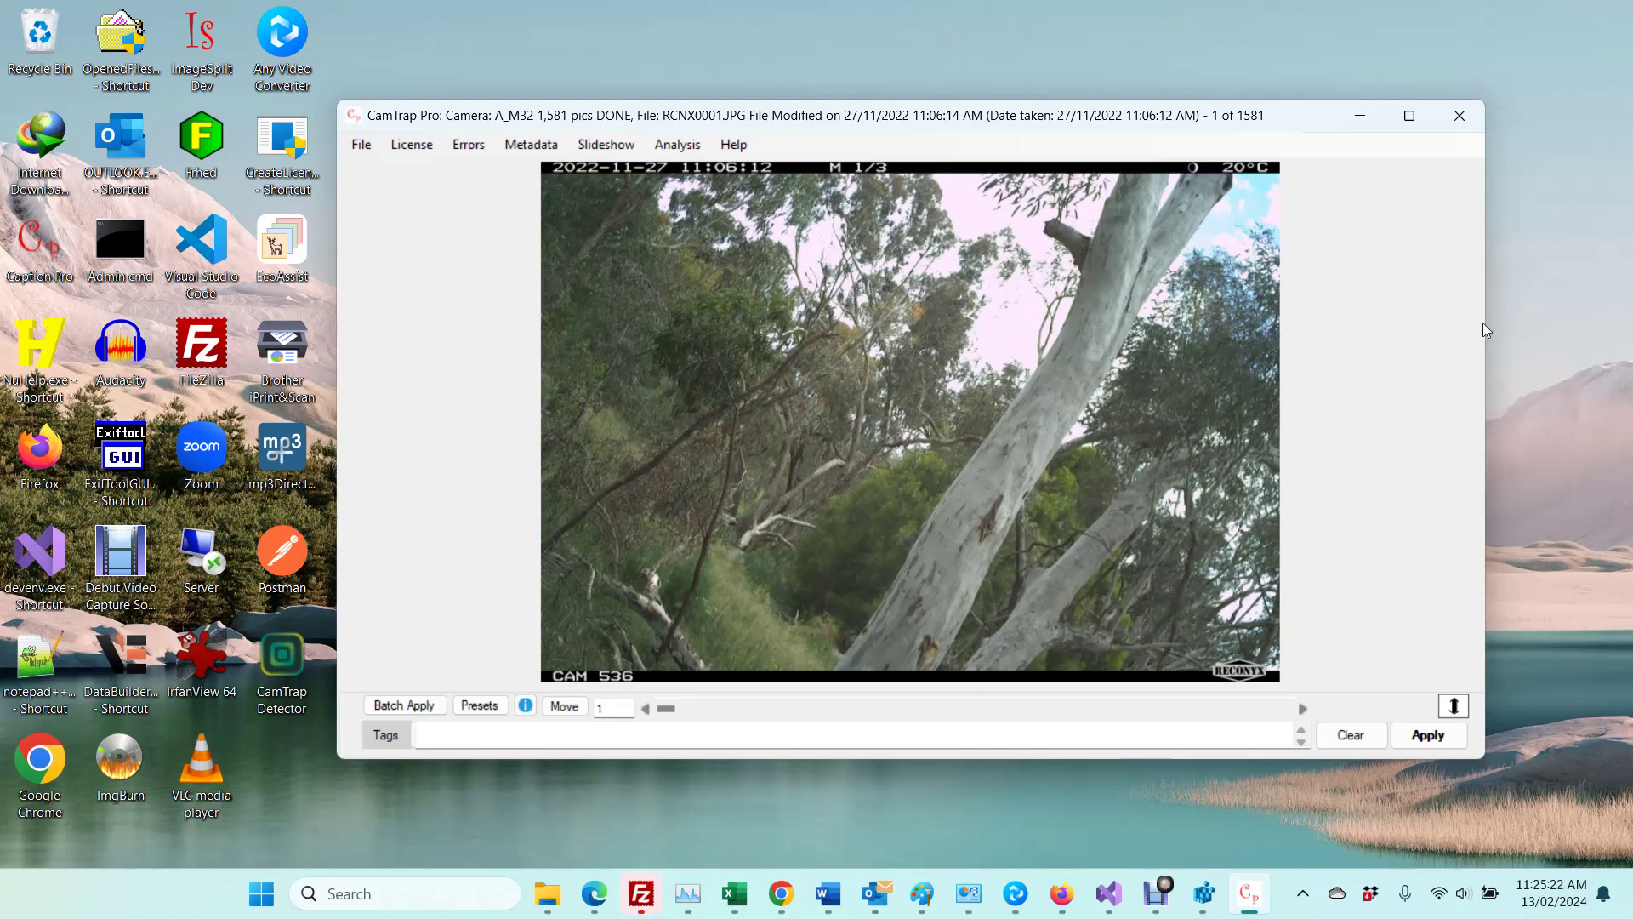
drag(1486, 326, 1250, 346)
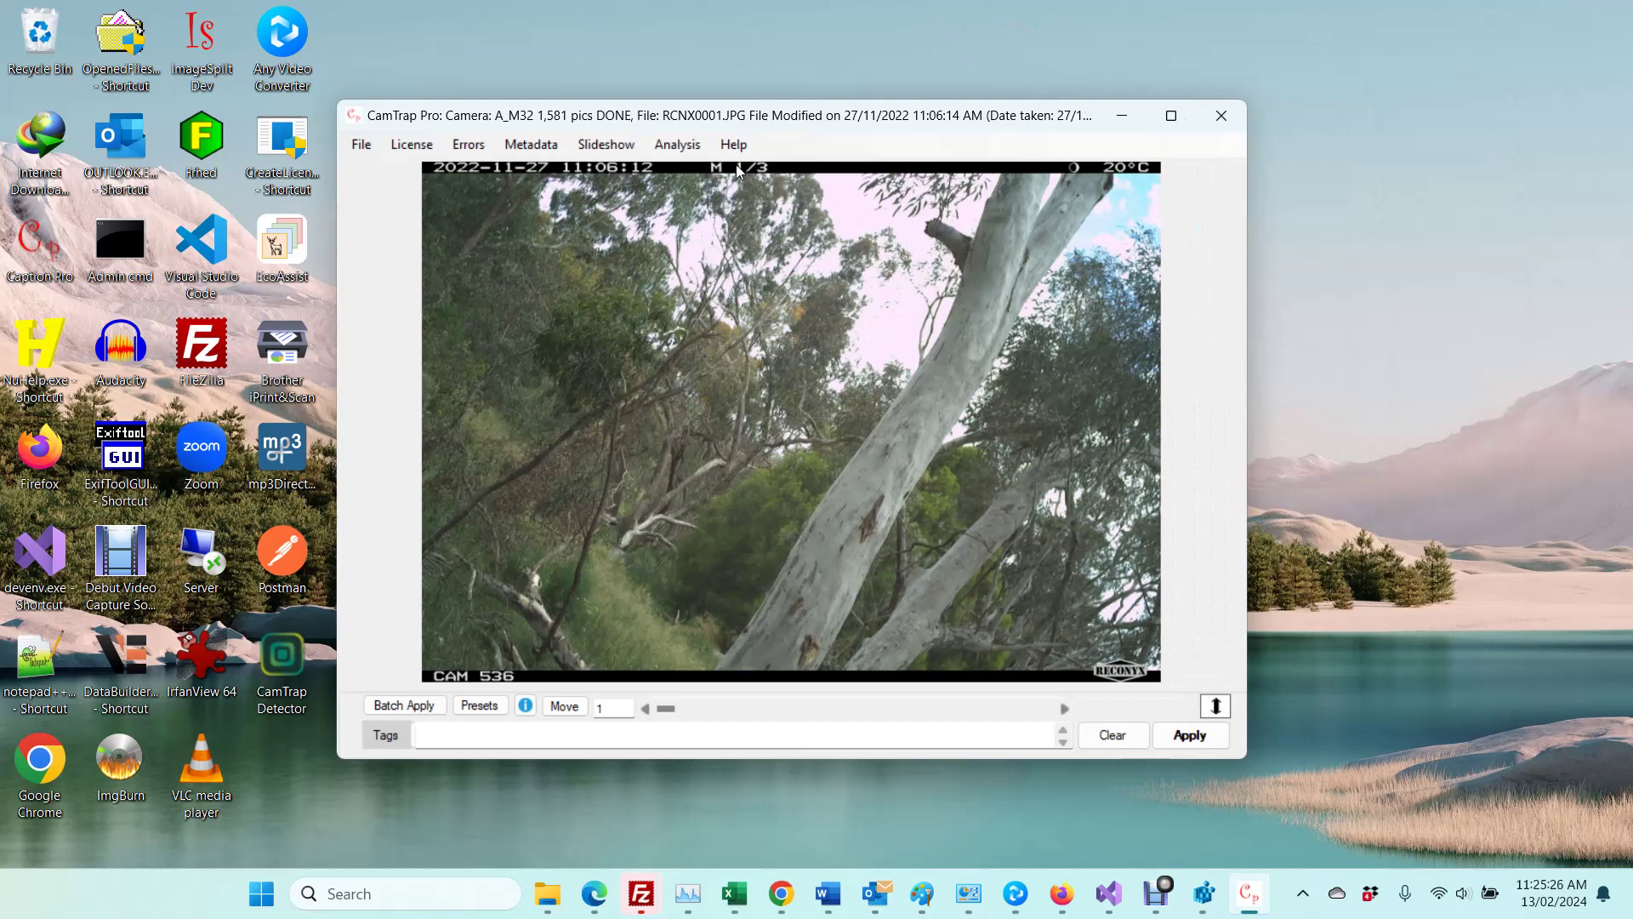
click(678, 146)
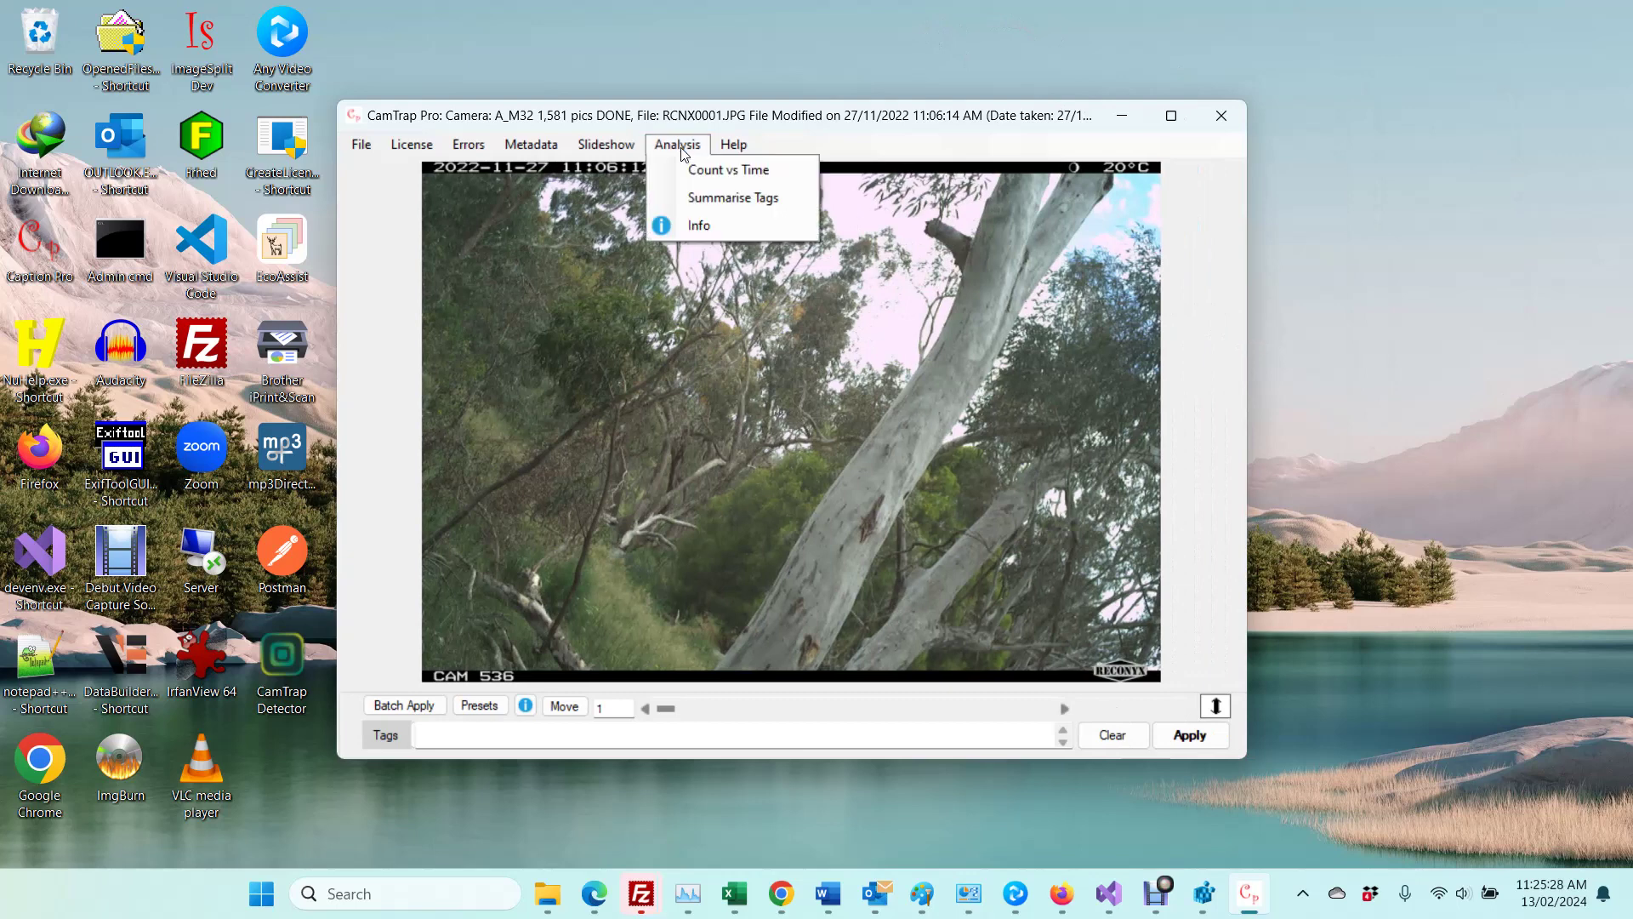
click(713, 171)
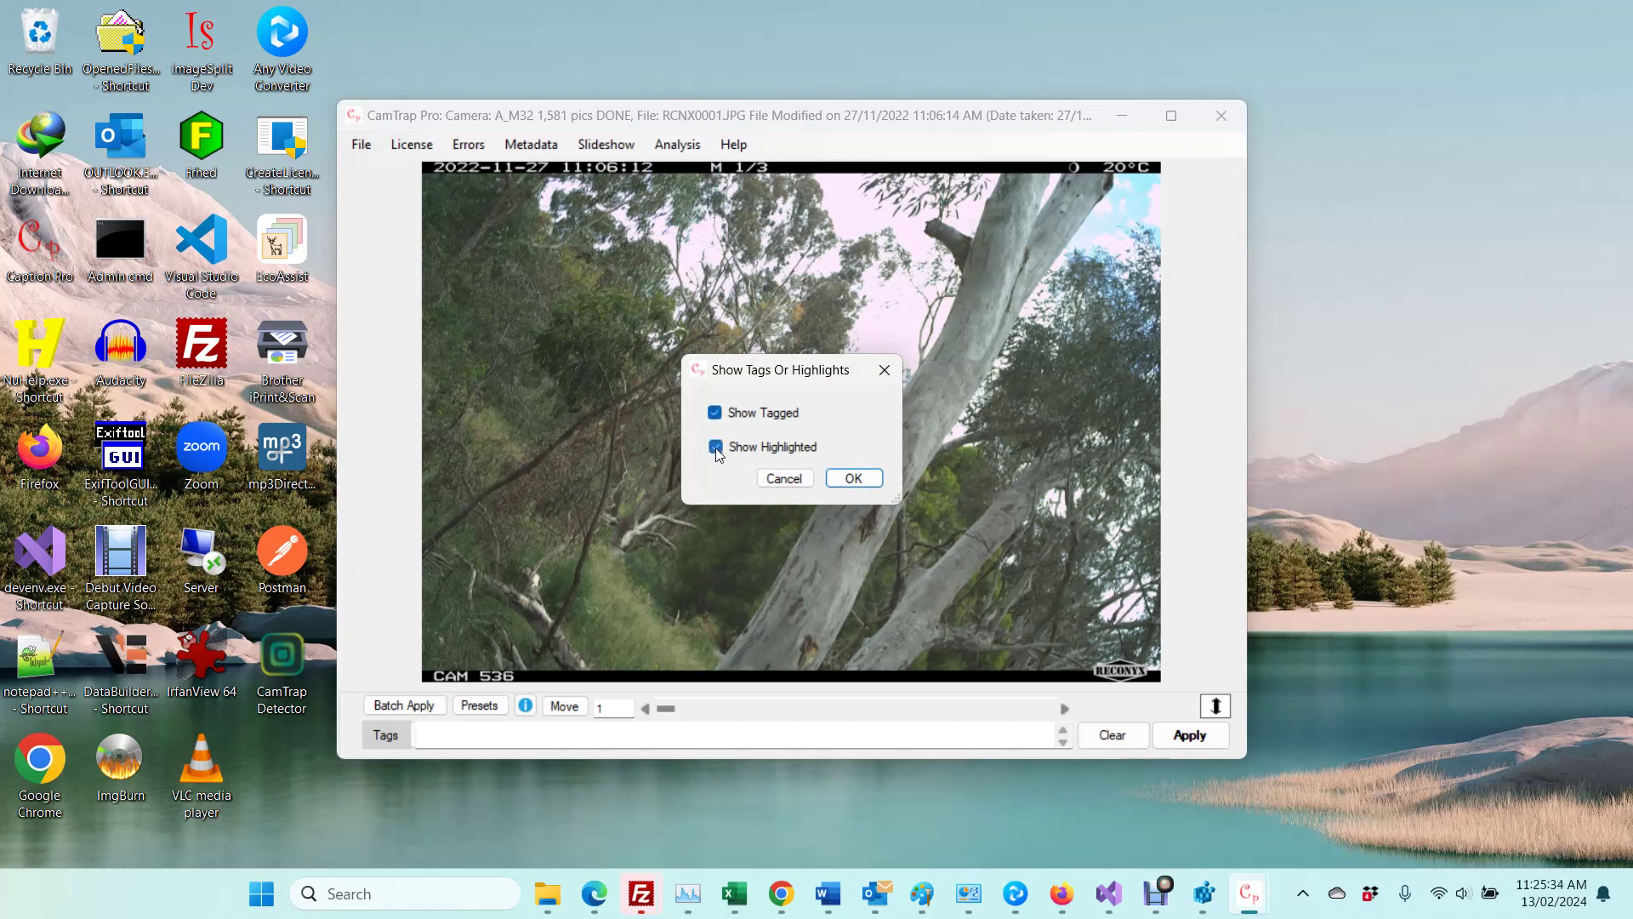
click(854, 480)
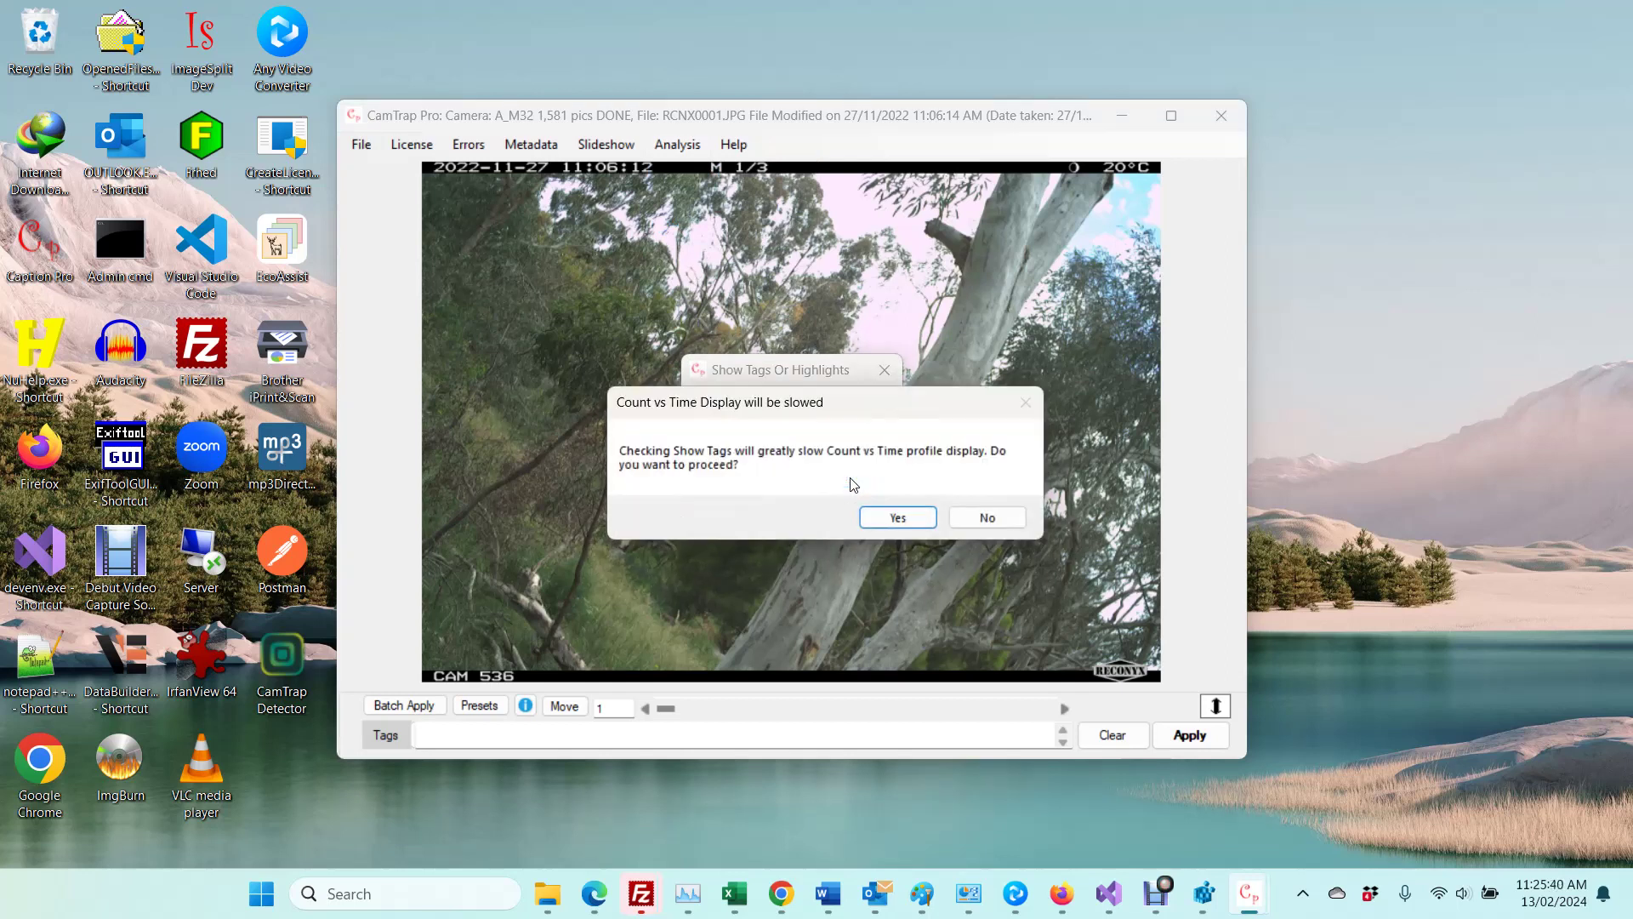
click(887, 518)
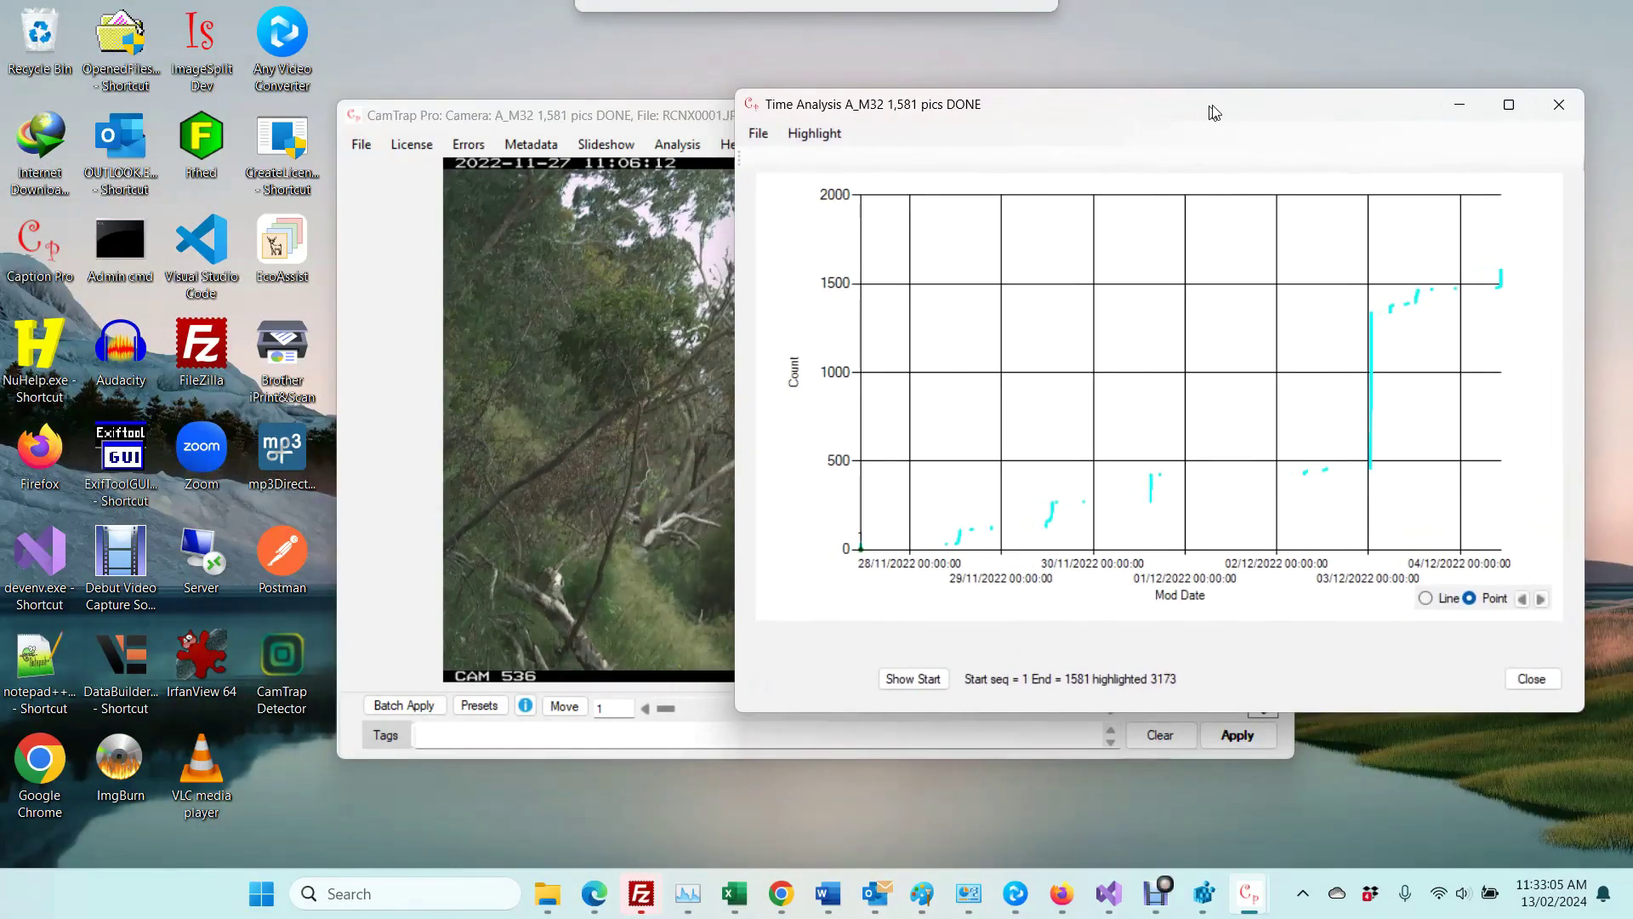
Step: Arrange the image window and the Time Analysis window side by side, narrowing the image window so they do not overlap
drag(1214, 113, 1248, 111)
click(707, 124)
drag(707, 124, 378, 112)
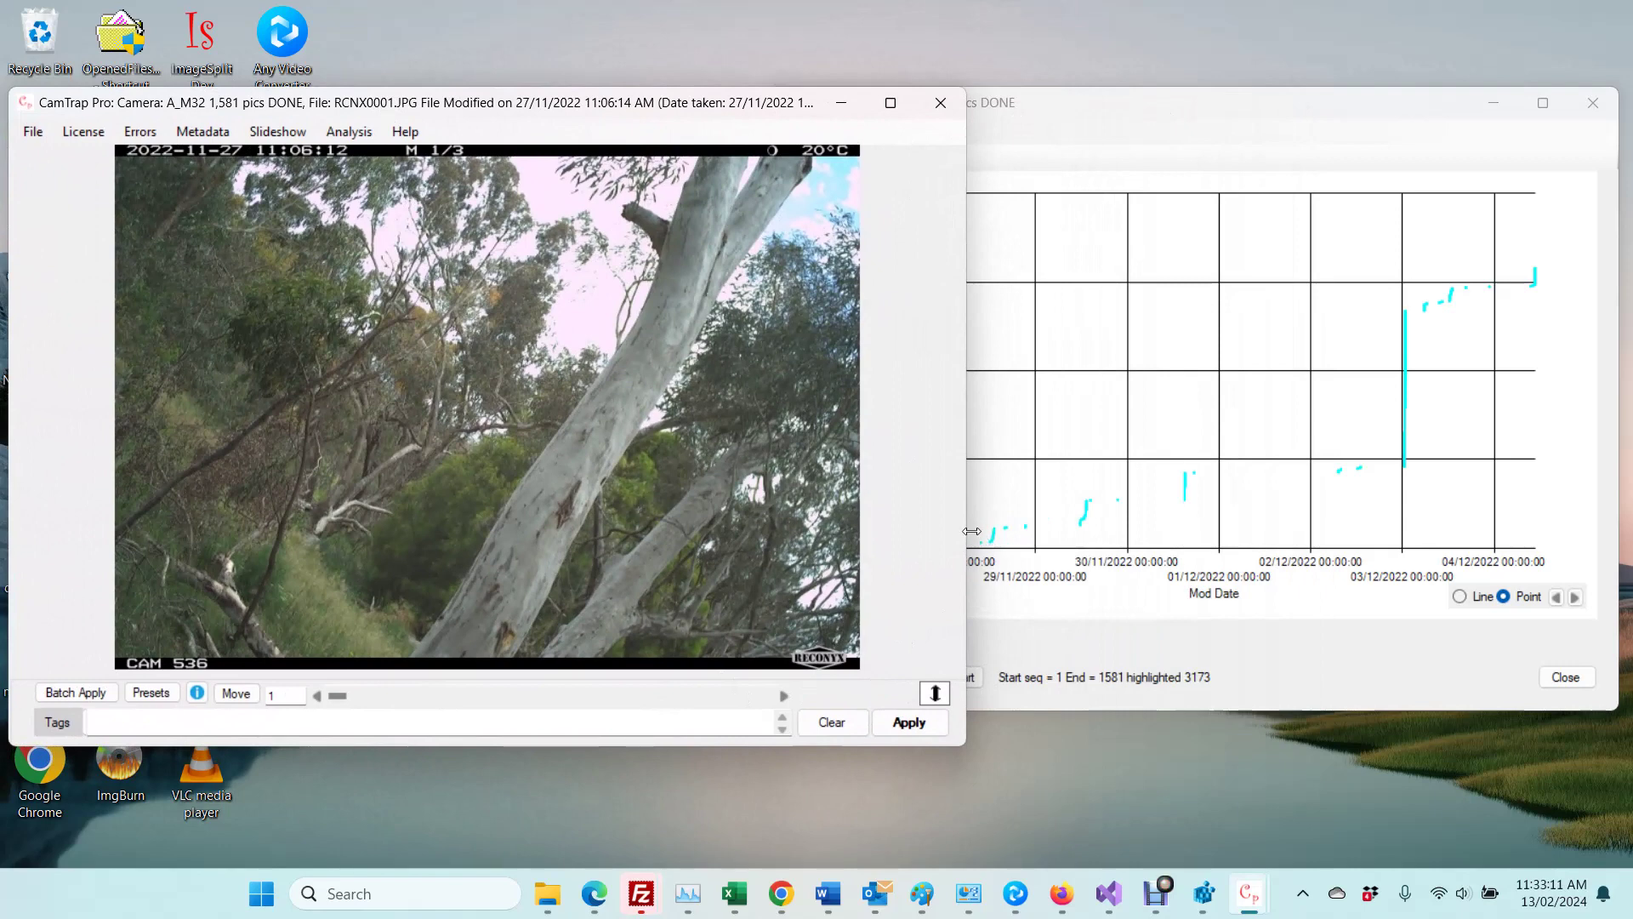
drag(970, 532, 764, 529)
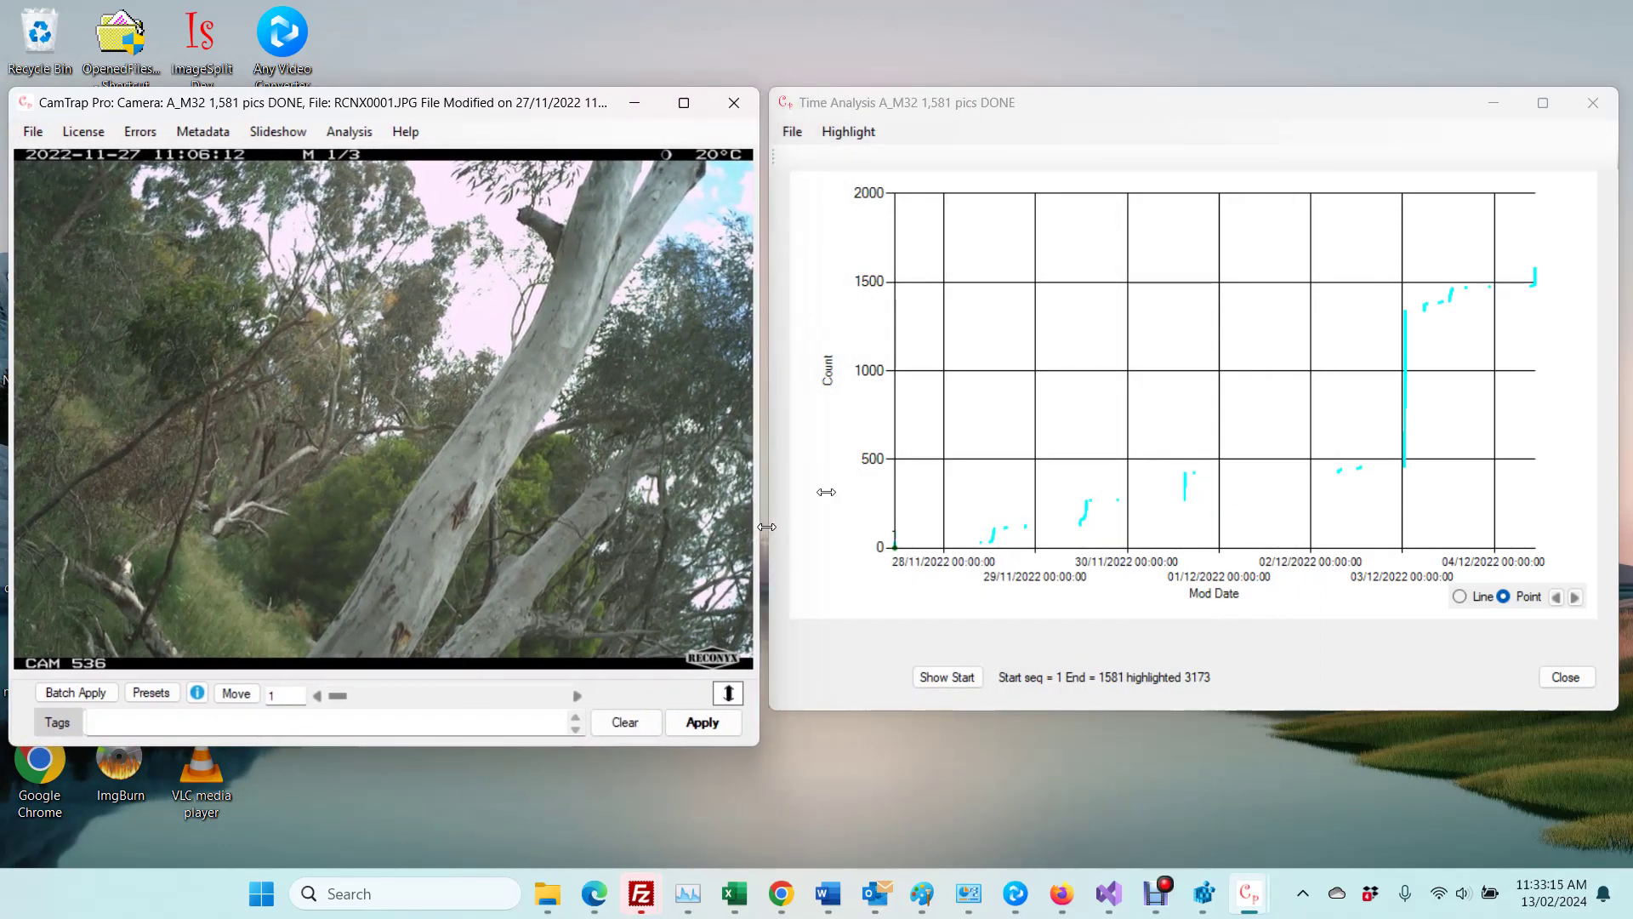
drag(1192, 110, 1192, 126)
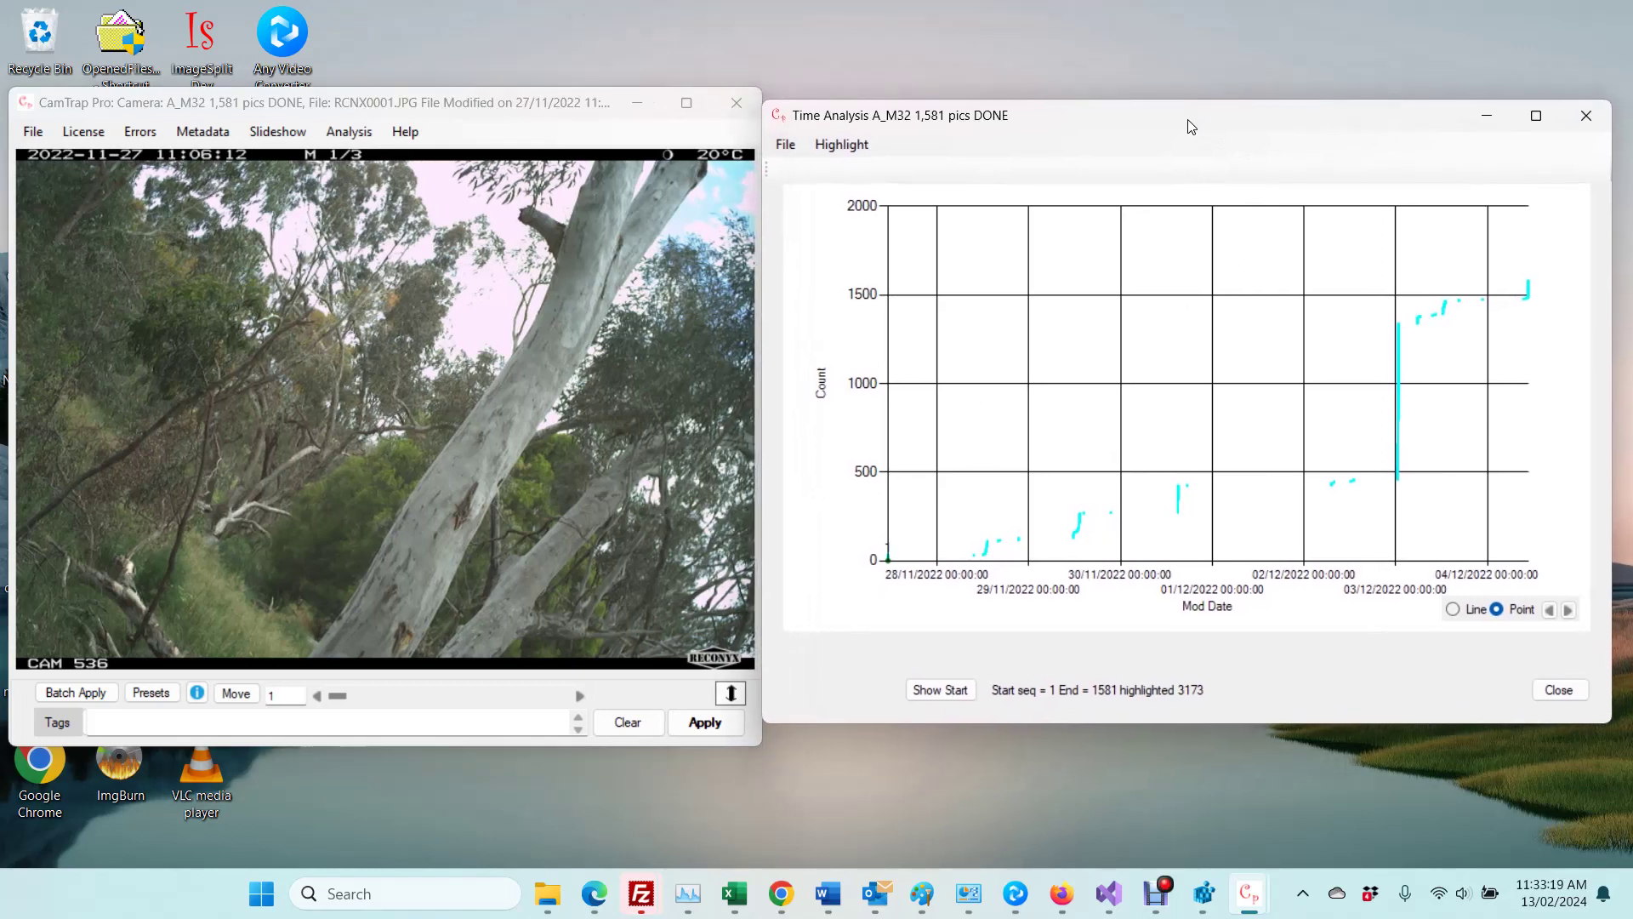
Step: Load the machine learning results from image_recognition_file.json in the Week 1 folder into the time analysis and reload the data
click(859, 148)
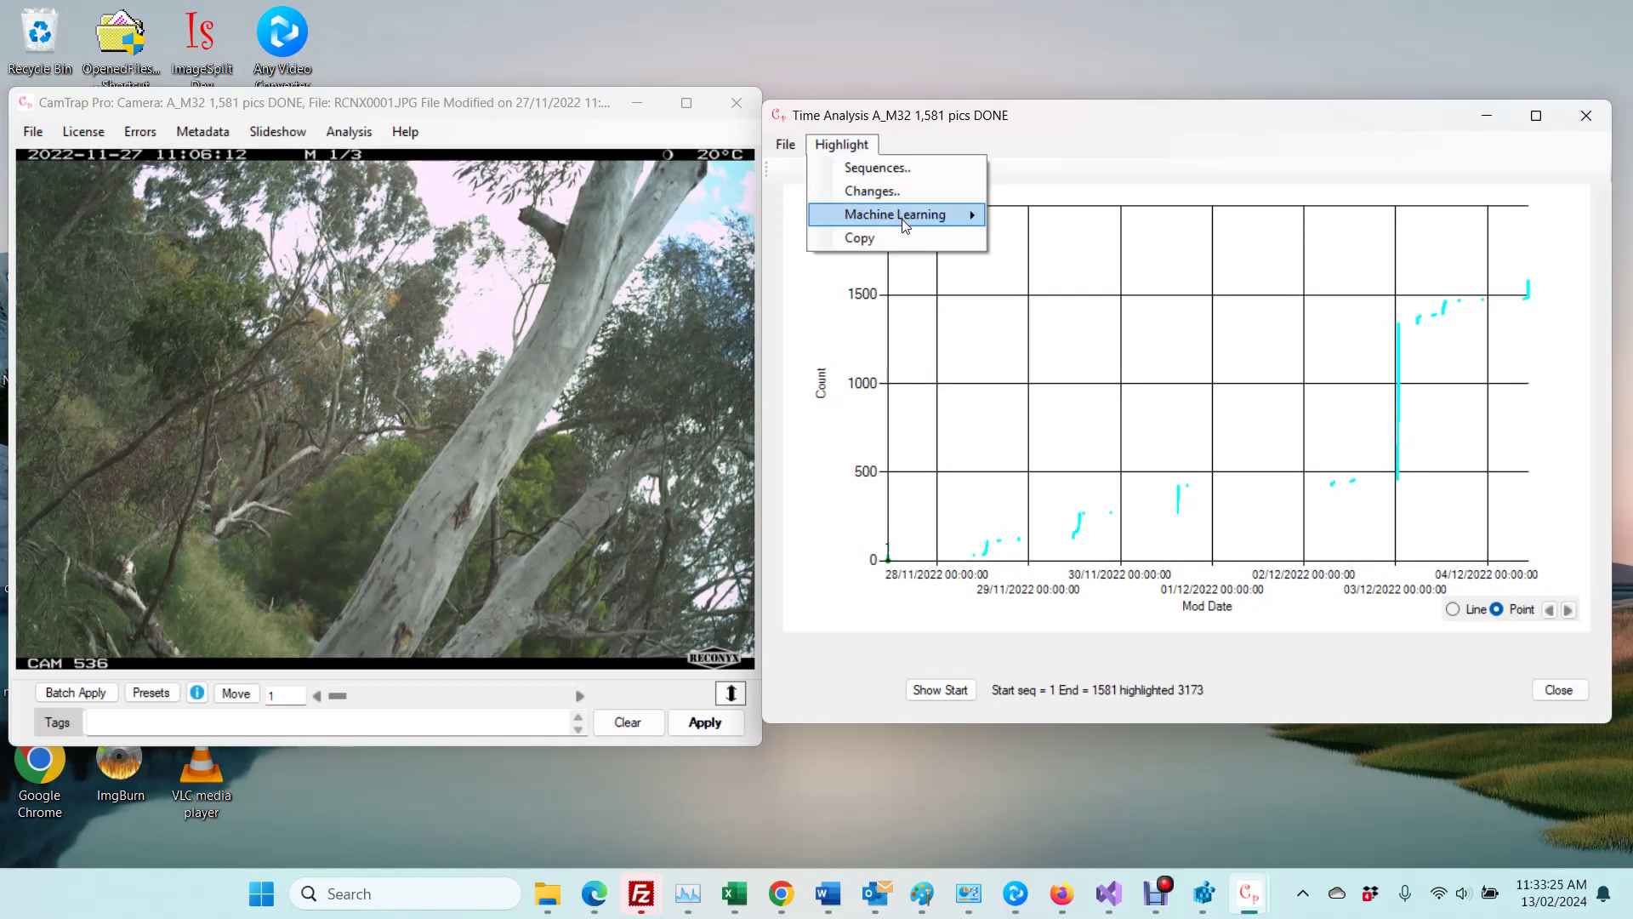
mouse_move(903, 224)
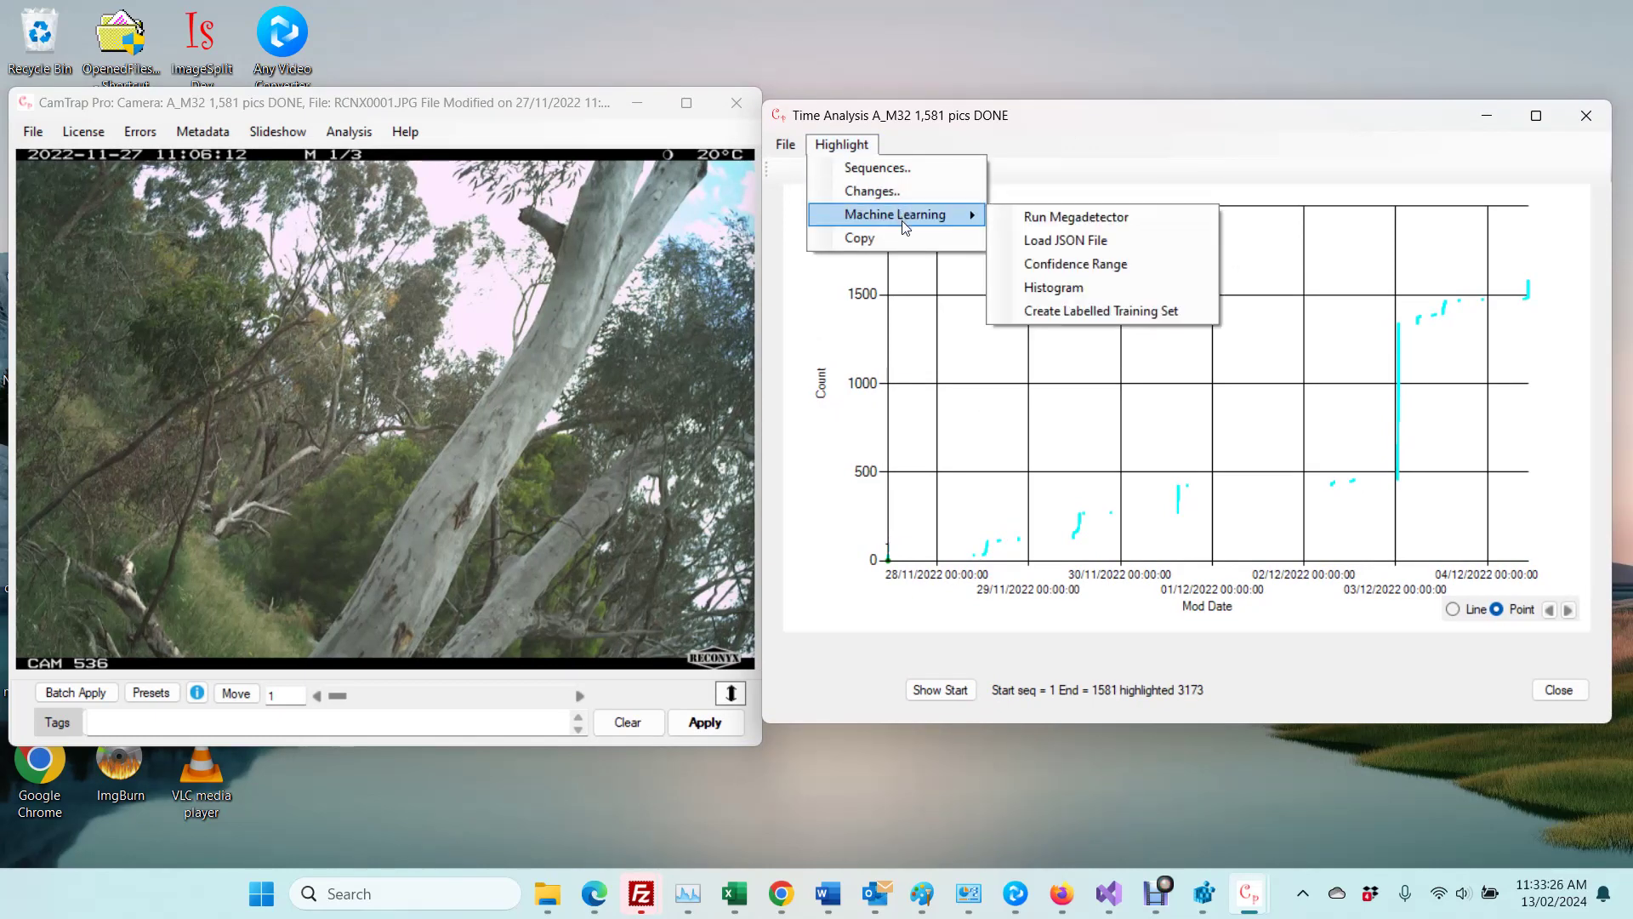
click(1055, 244)
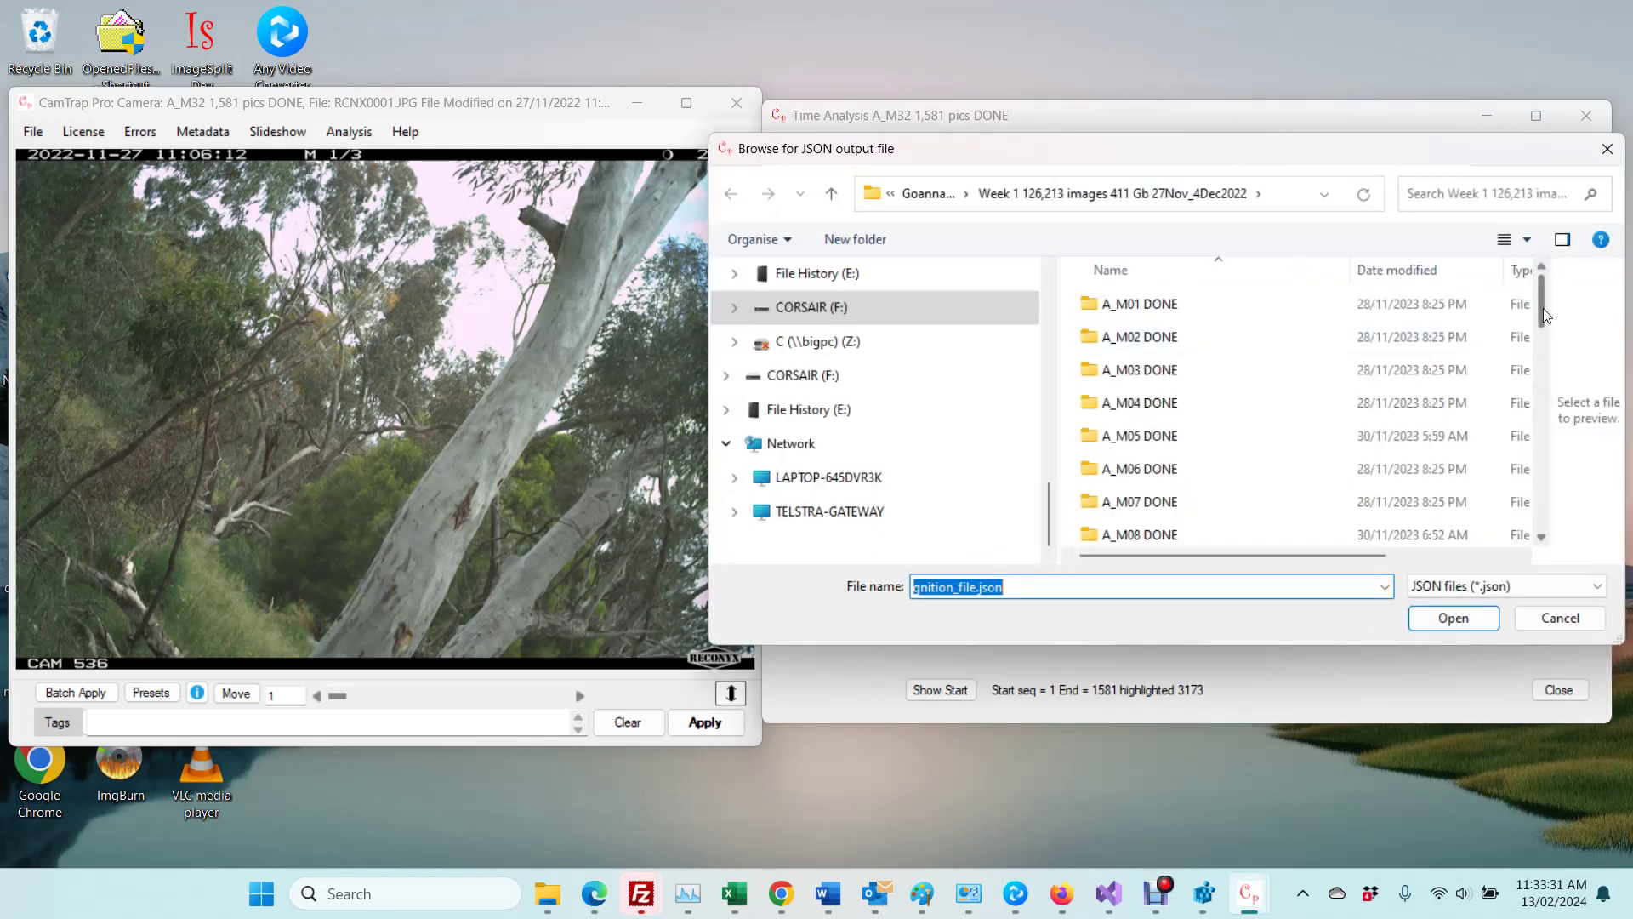
drag(1540, 309, 1559, 530)
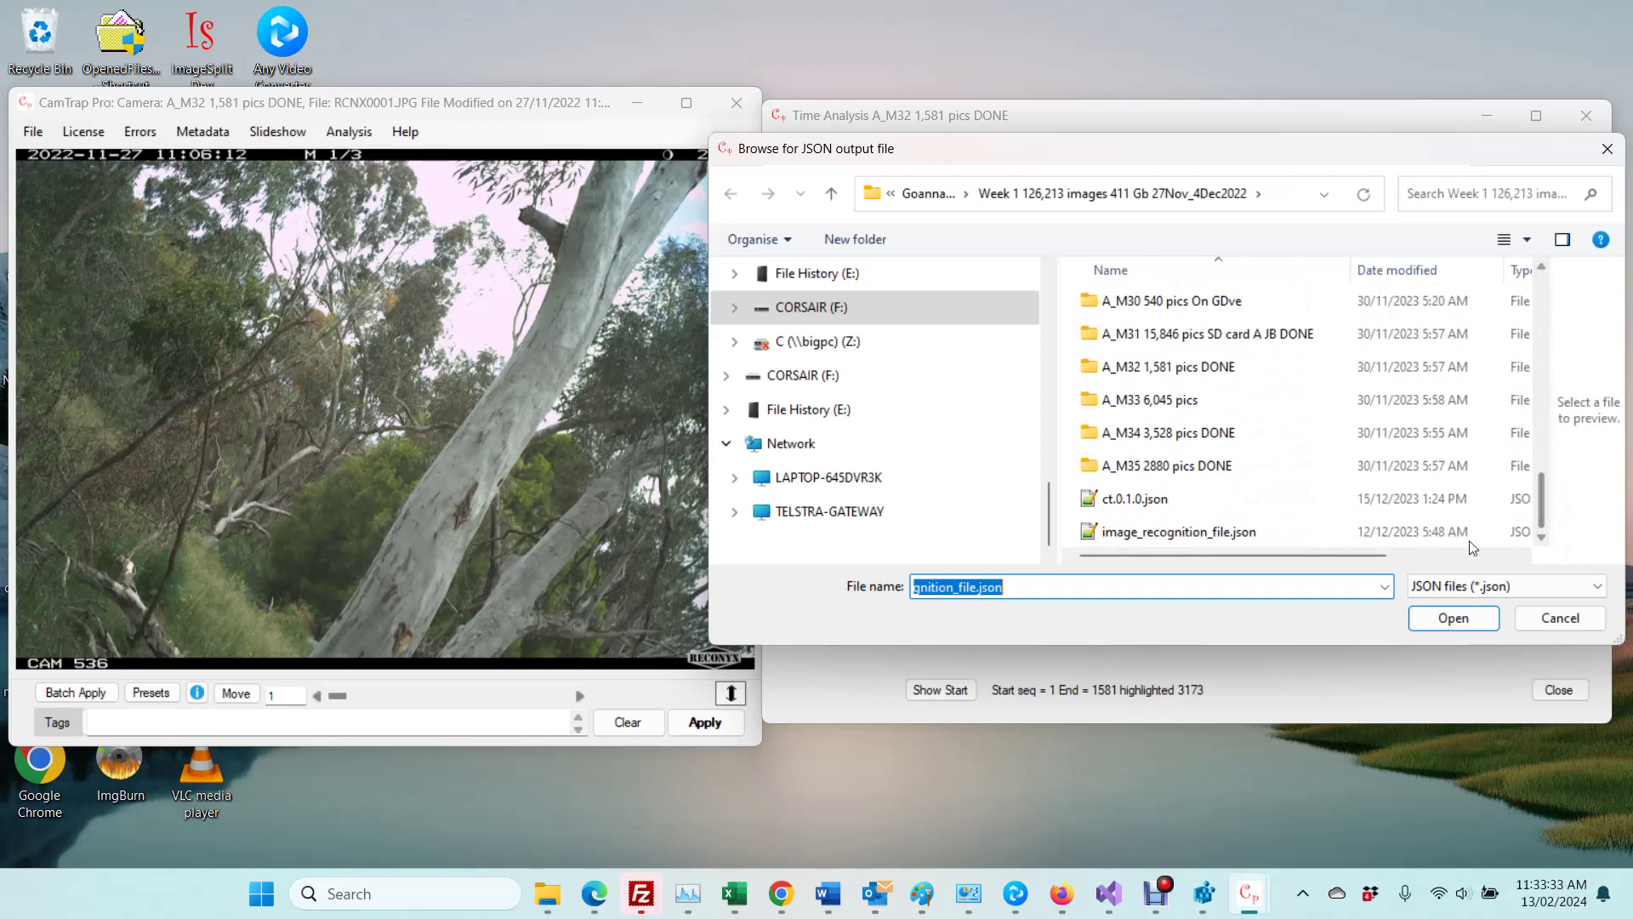
click(1195, 536)
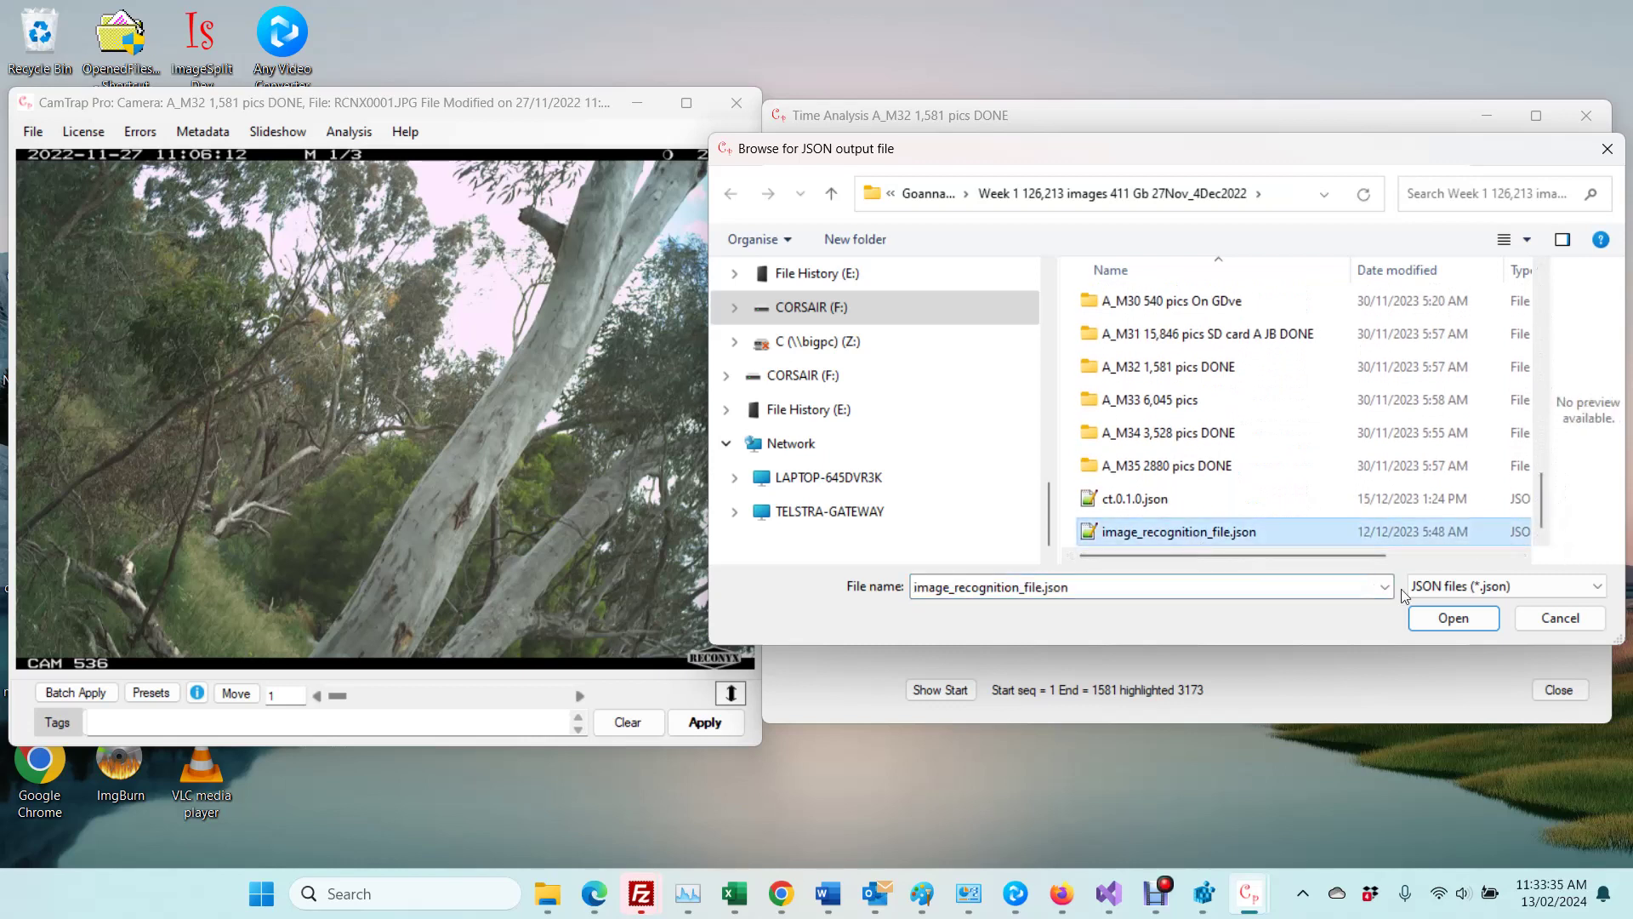
click(1463, 621)
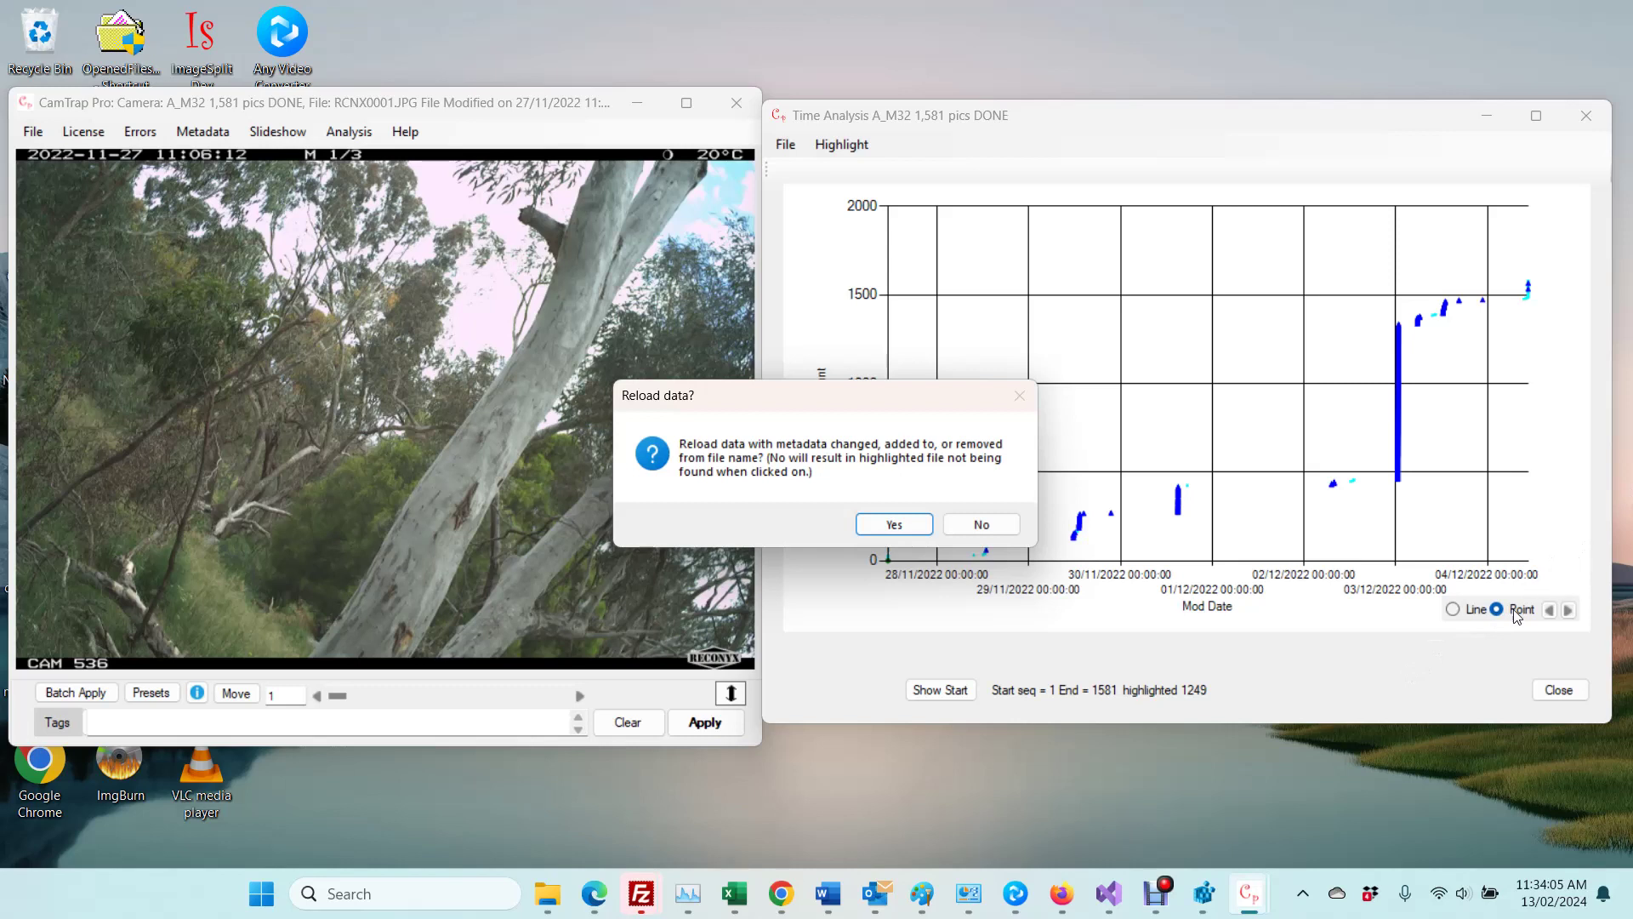
click(895, 525)
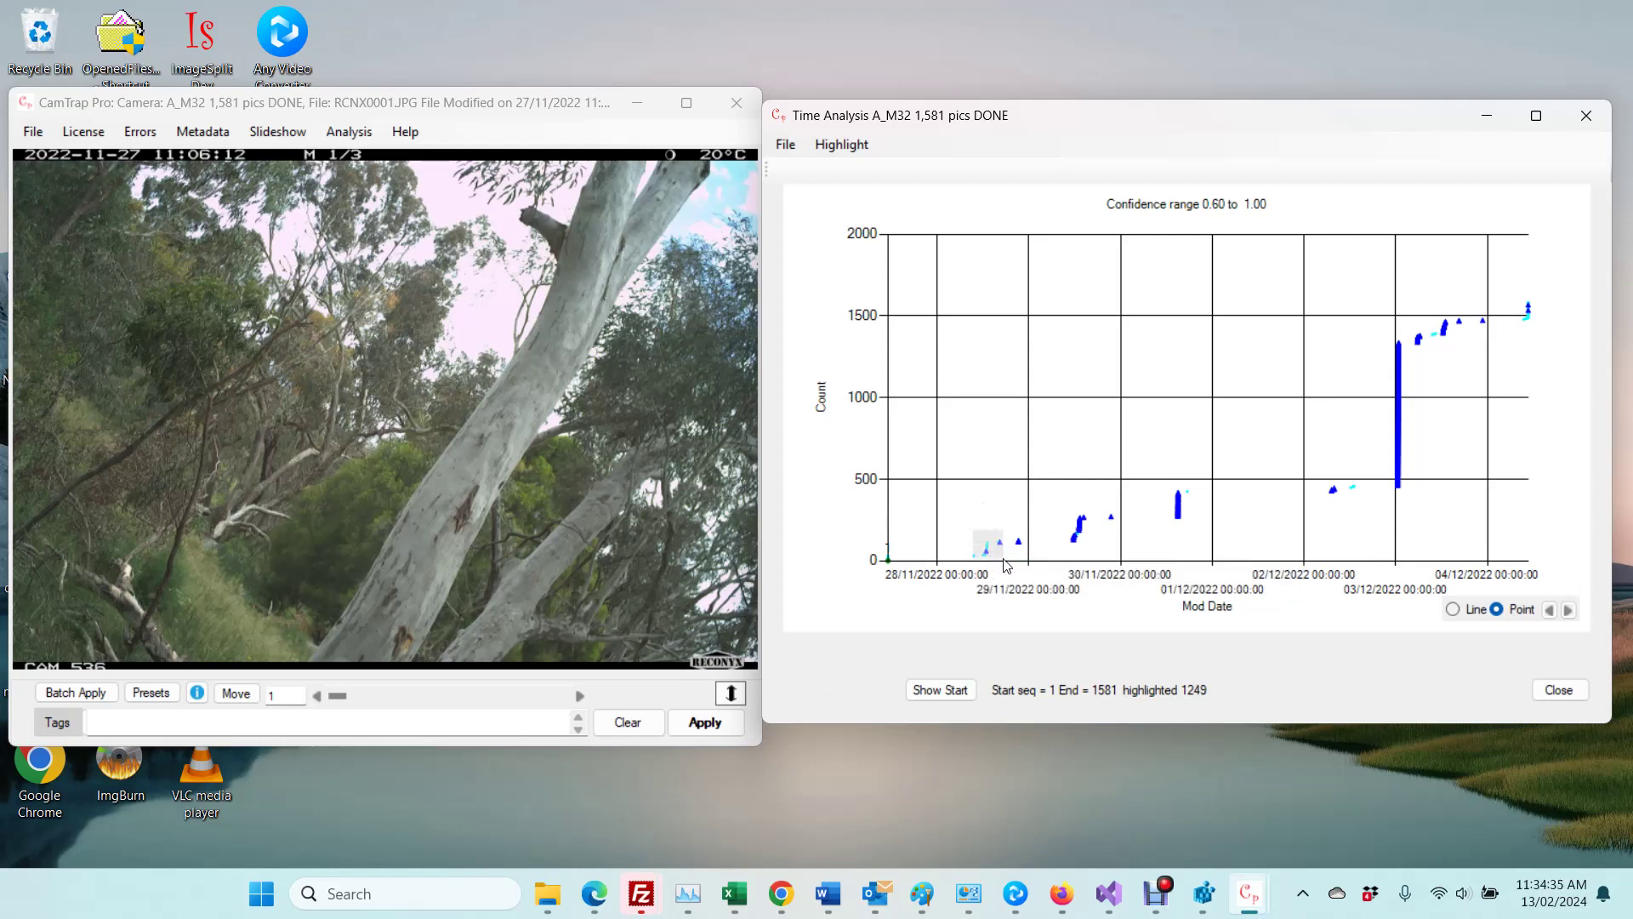
Step: Zoom the time plot in on the detections around 12:50 on 28/11/2022 and inspect images 62 and 63
drag(1006, 564, 1006, 565)
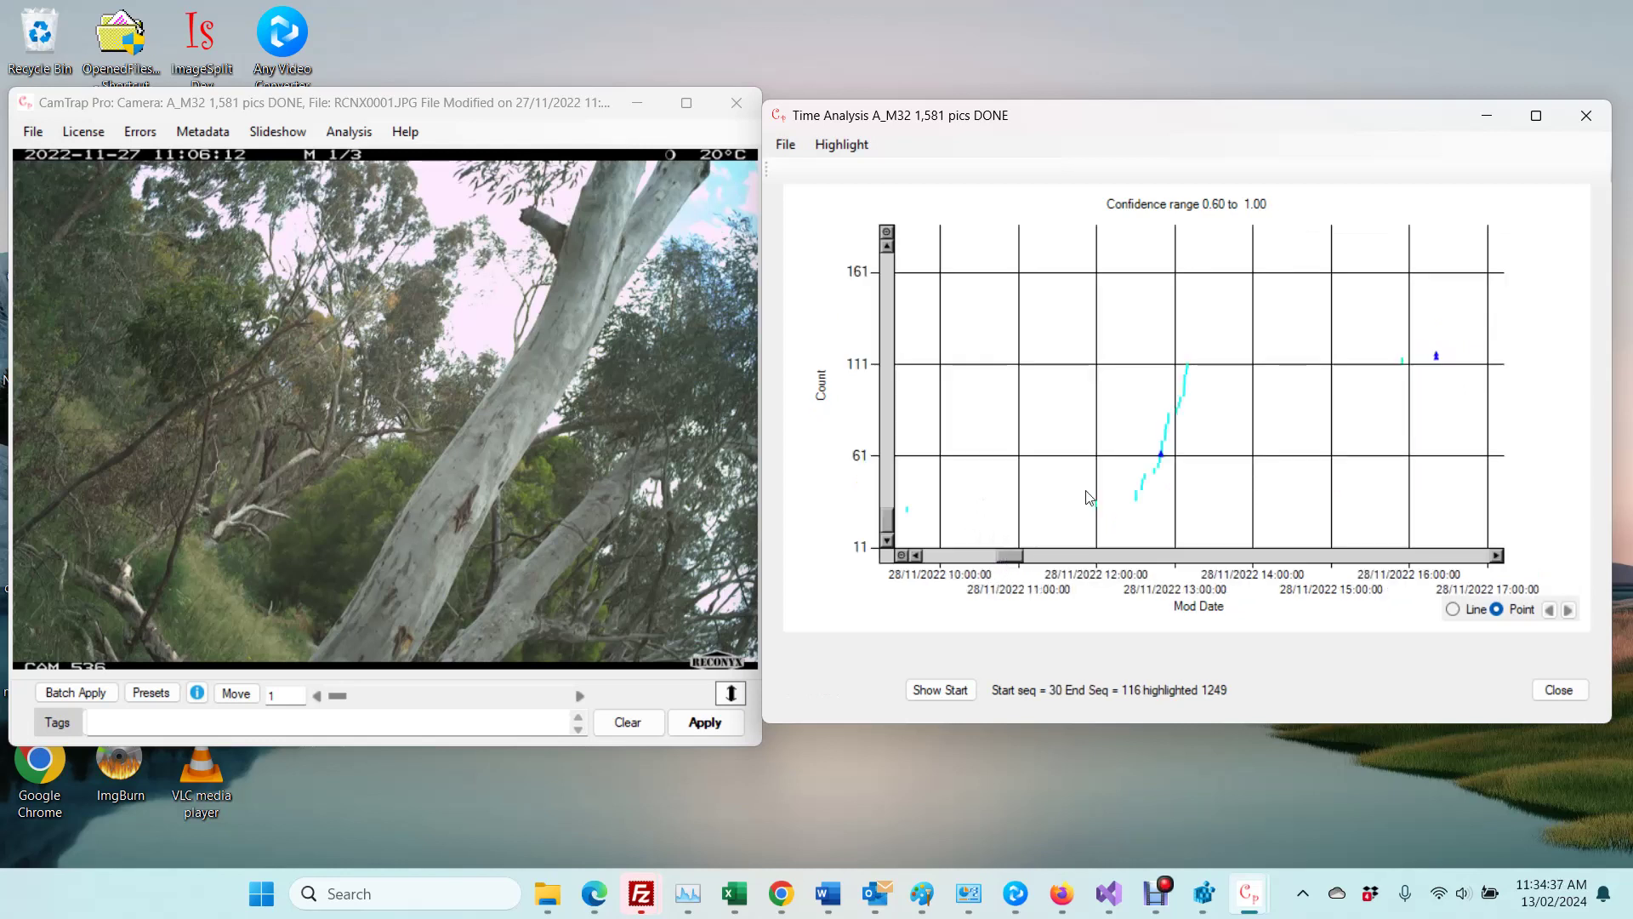
drag(1148, 438, 1193, 482)
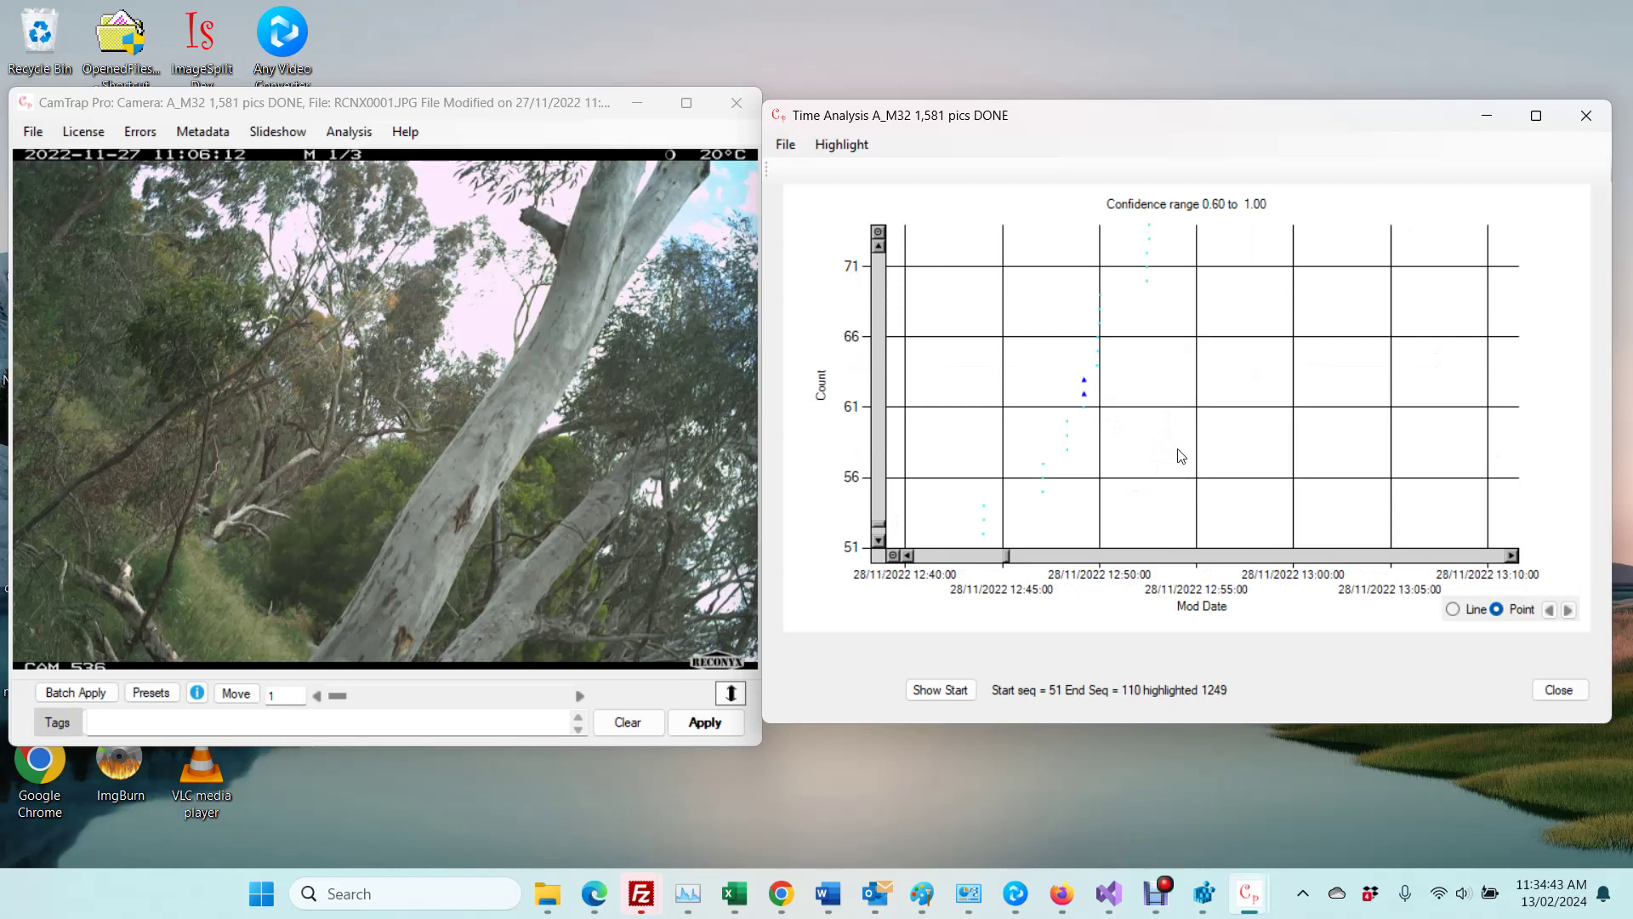
click(1085, 396)
click(1085, 396)
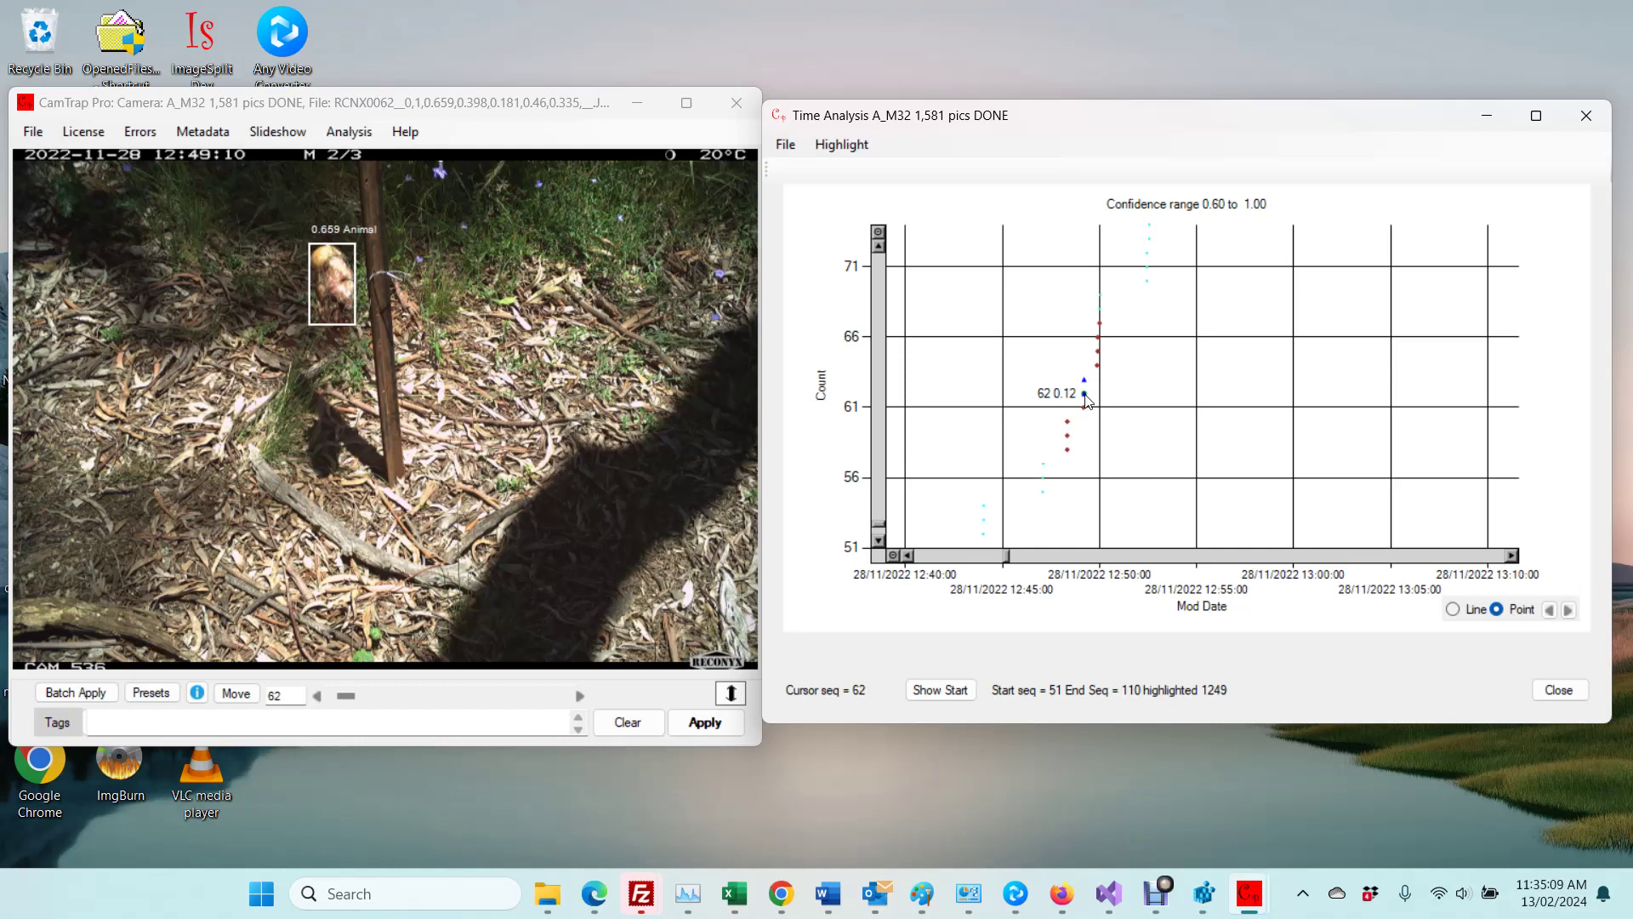
key(Right)
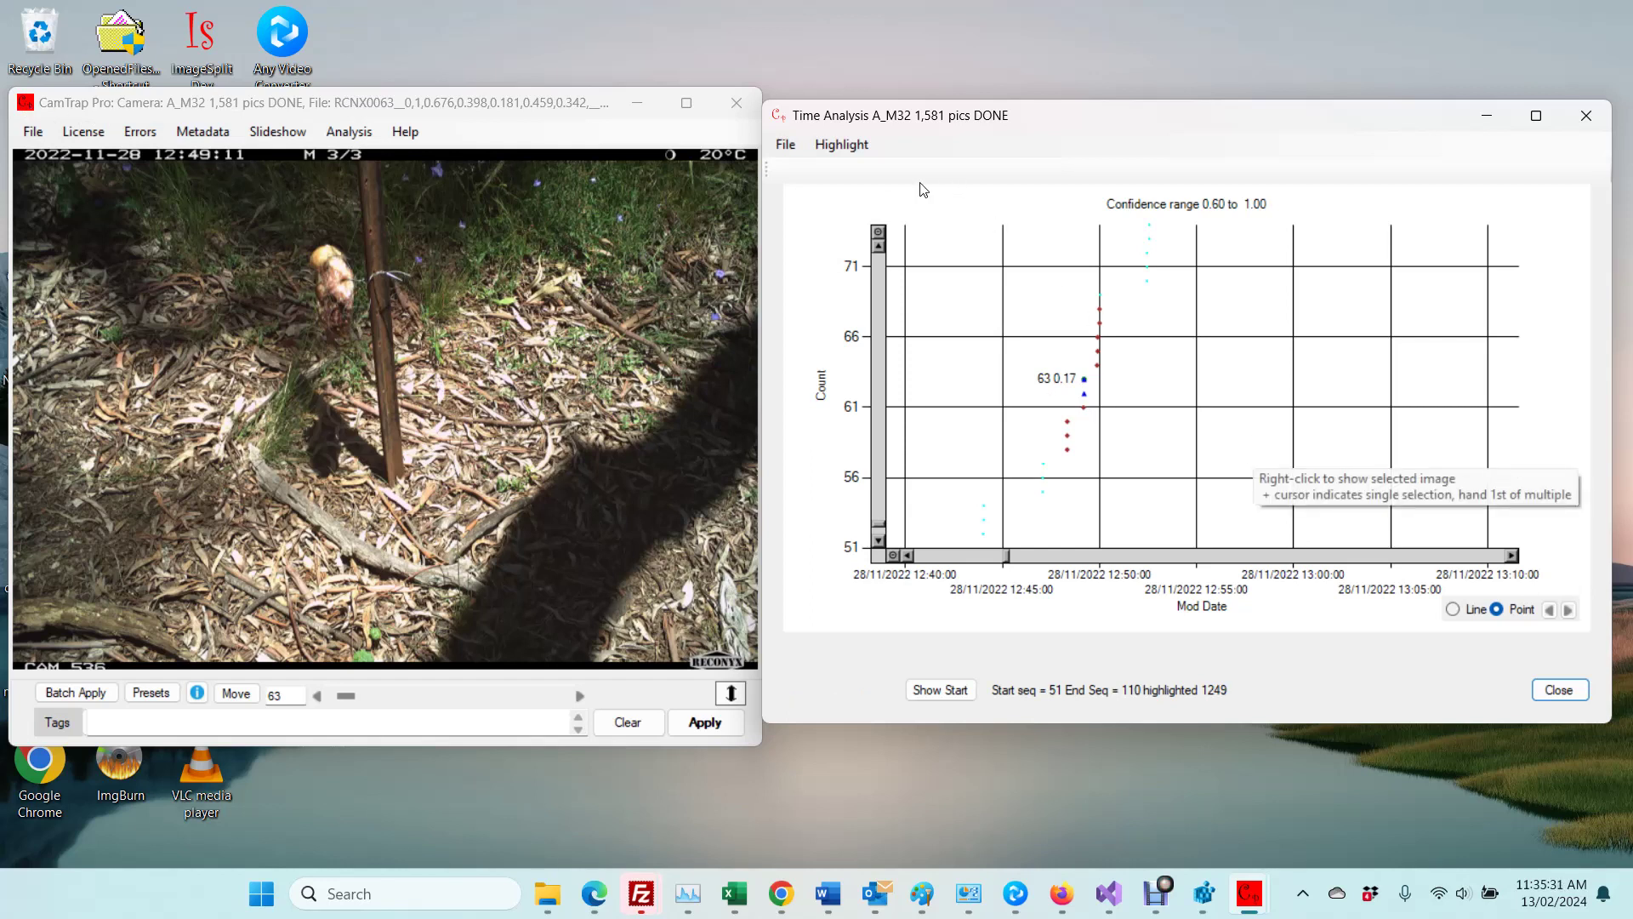
Step: Zoom in on the detections around 16:20 on 28/11/2022 and examine images 115 to 118 in sequence
click(879, 234)
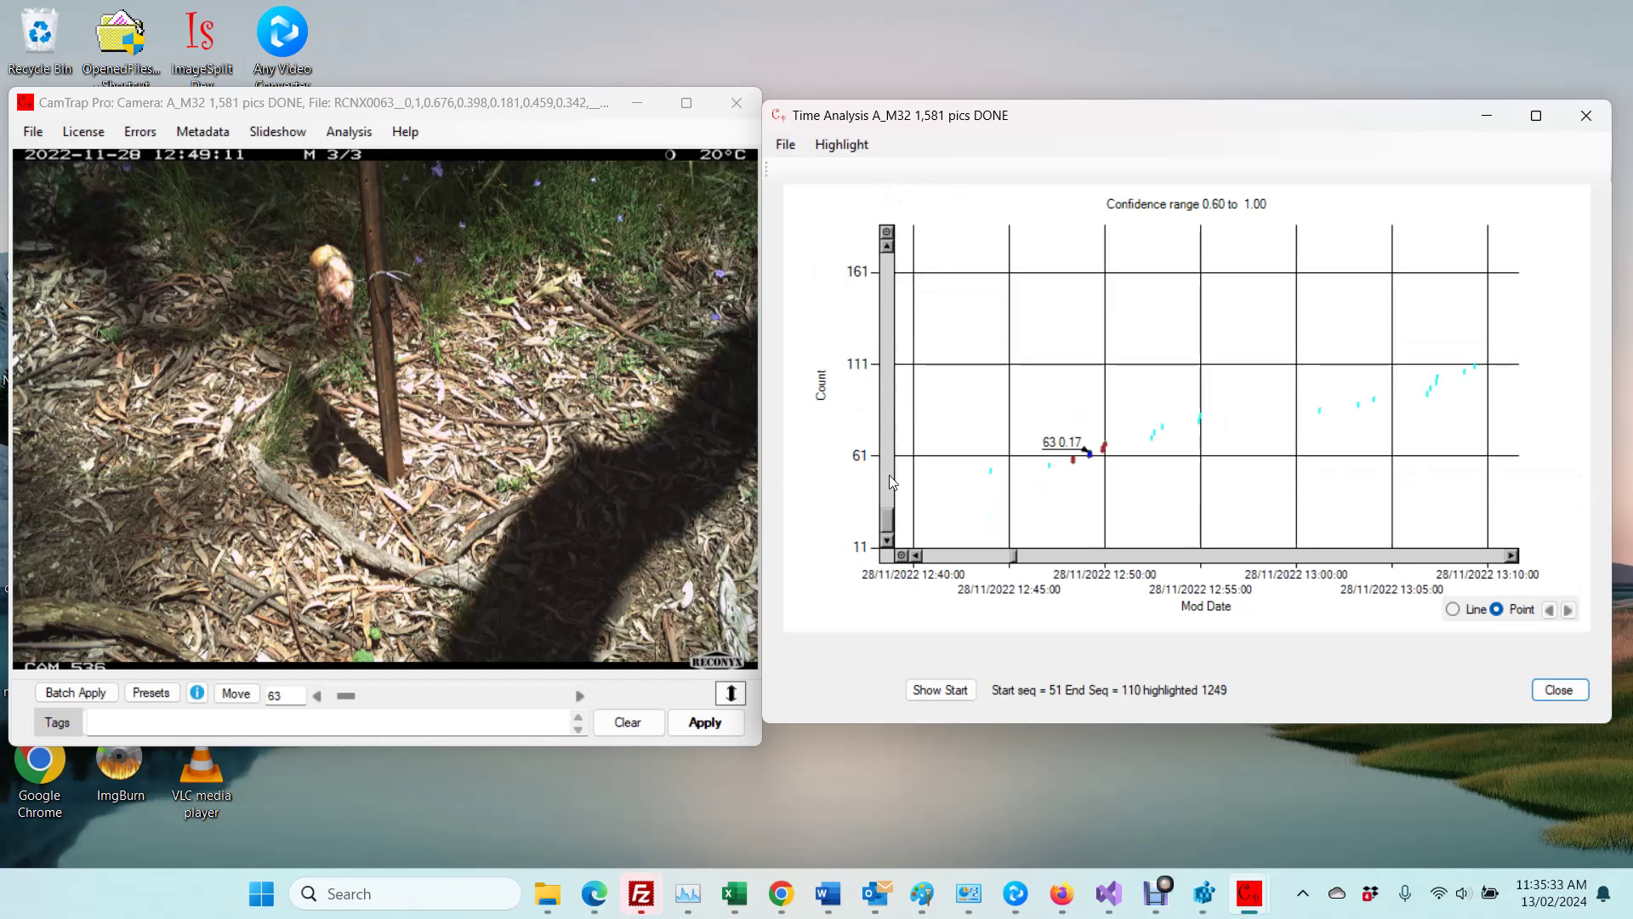
click(901, 557)
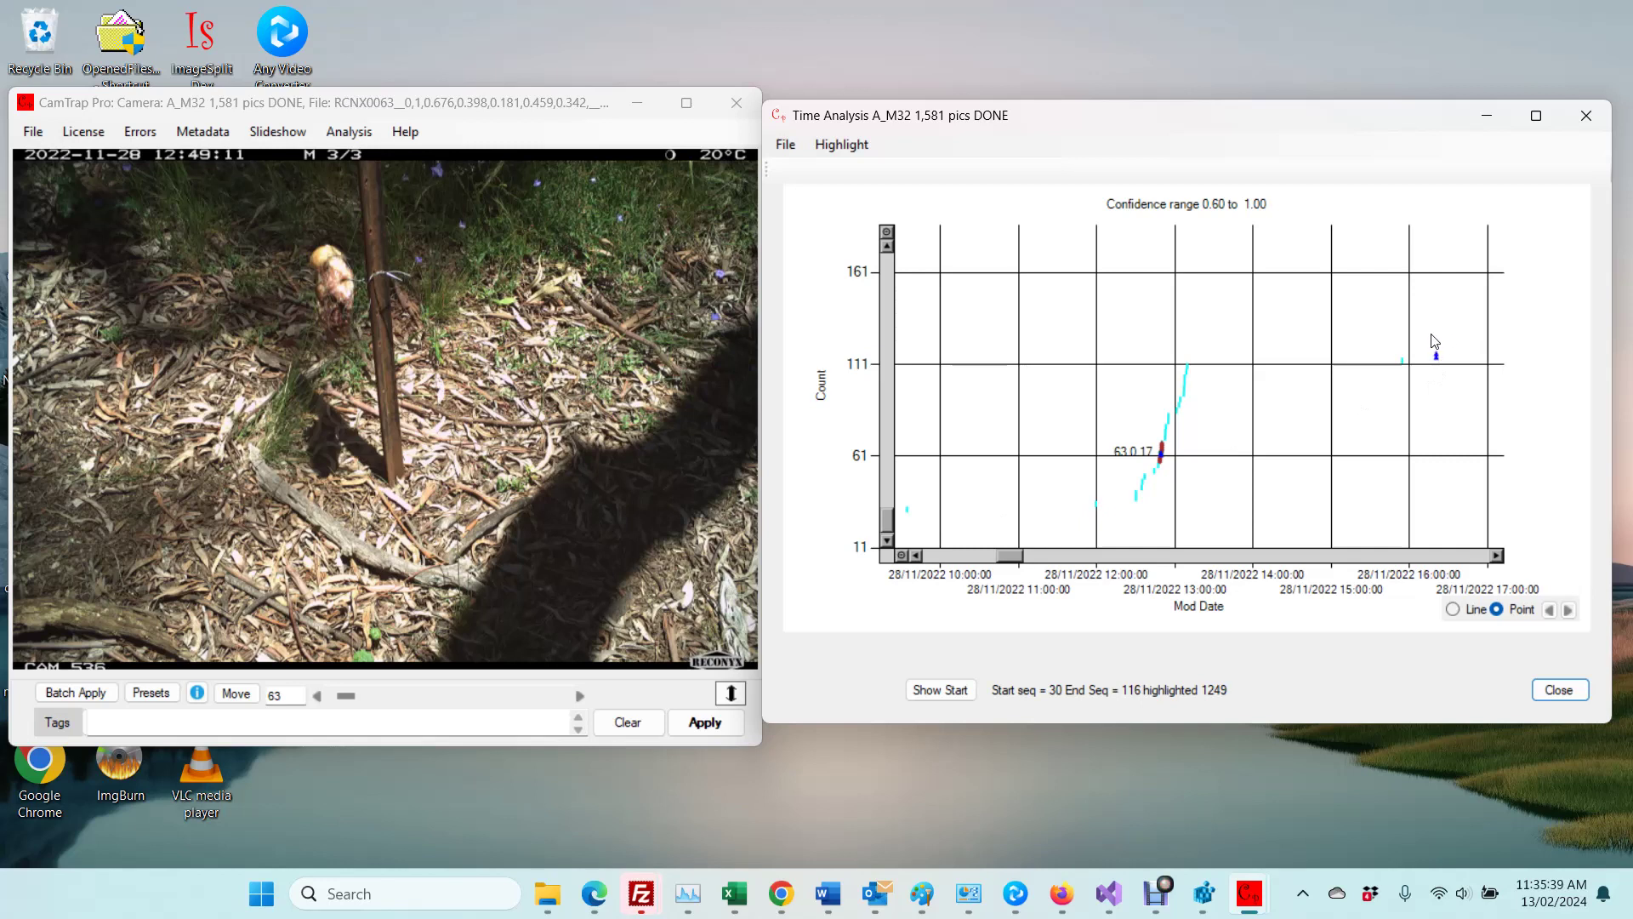
drag(1427, 335, 1474, 393)
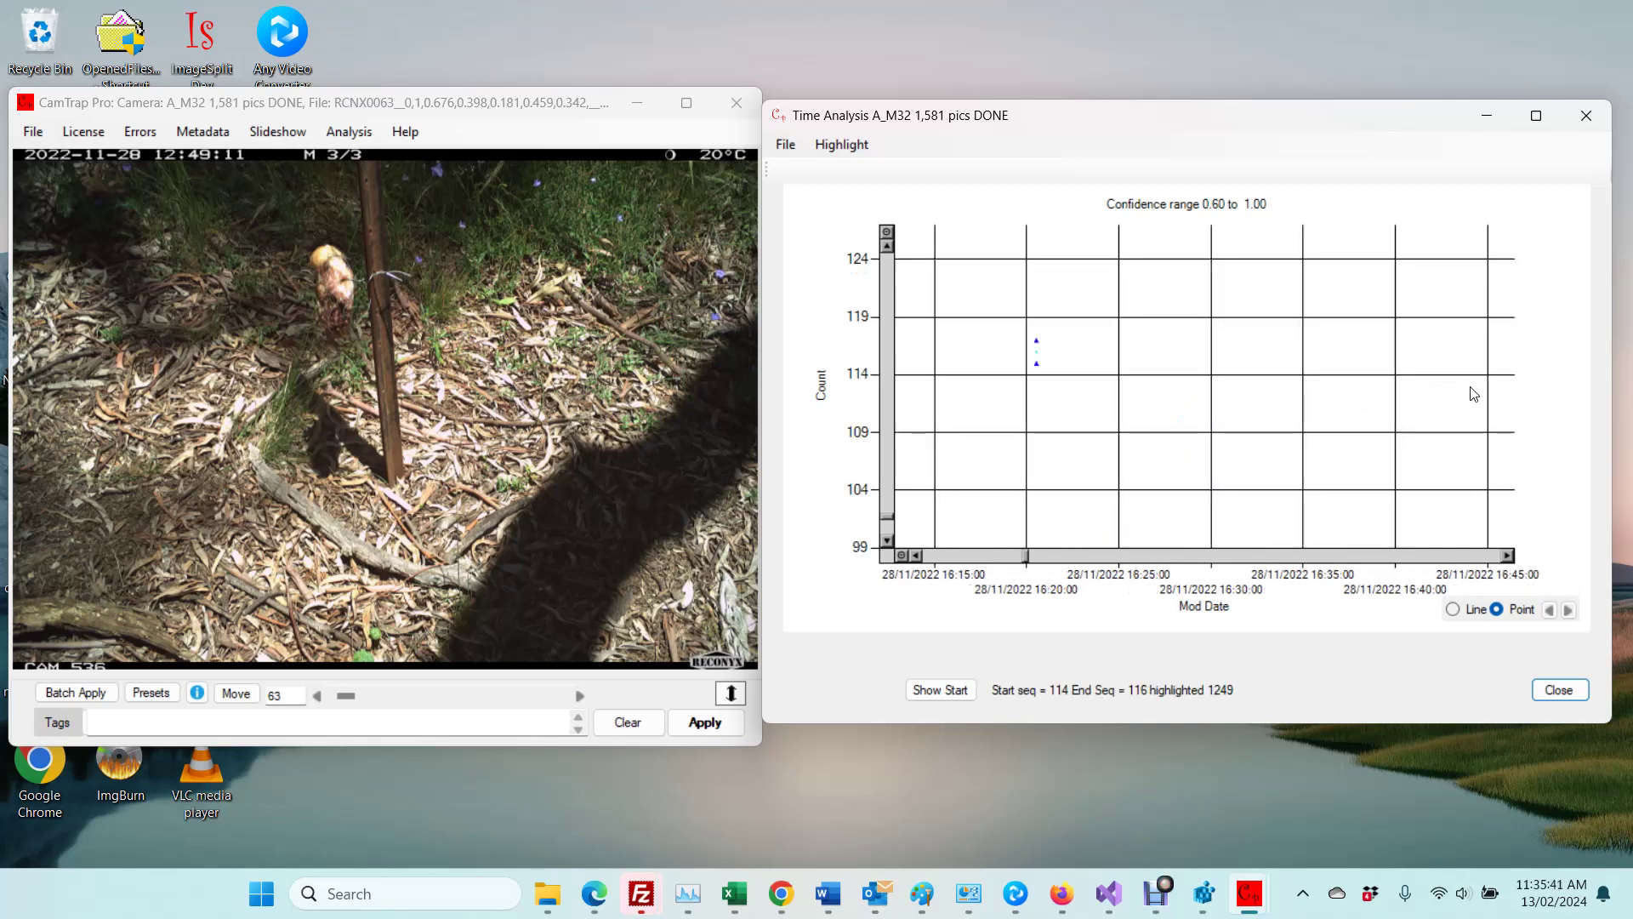
click(1038, 366)
double_click(1037, 366)
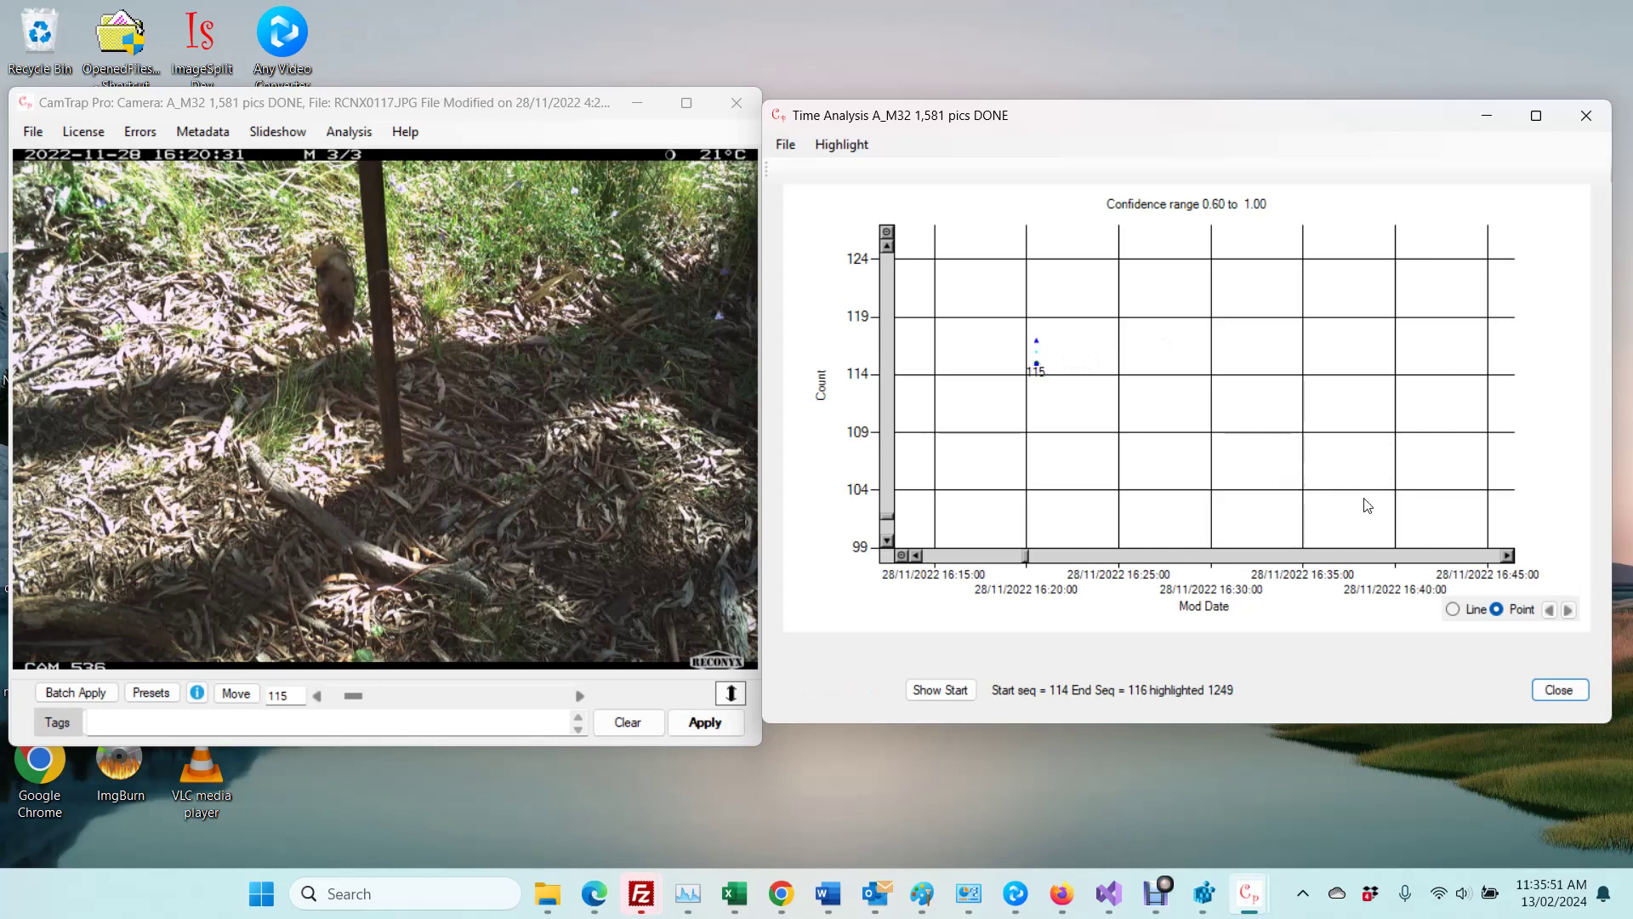
key(Right)
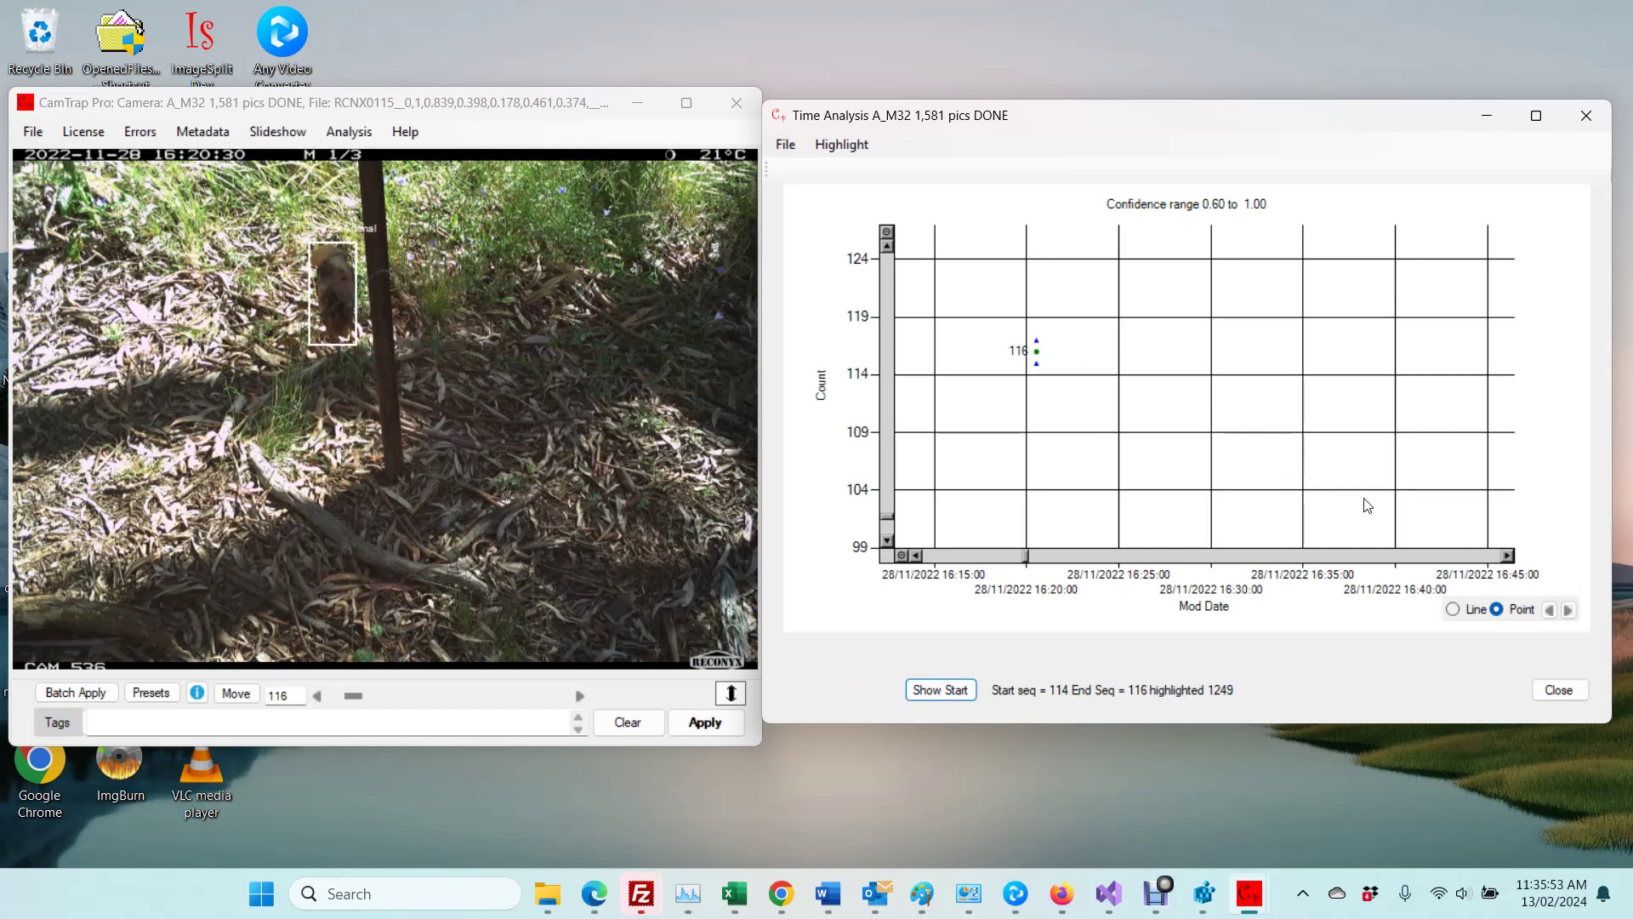
key(Right)
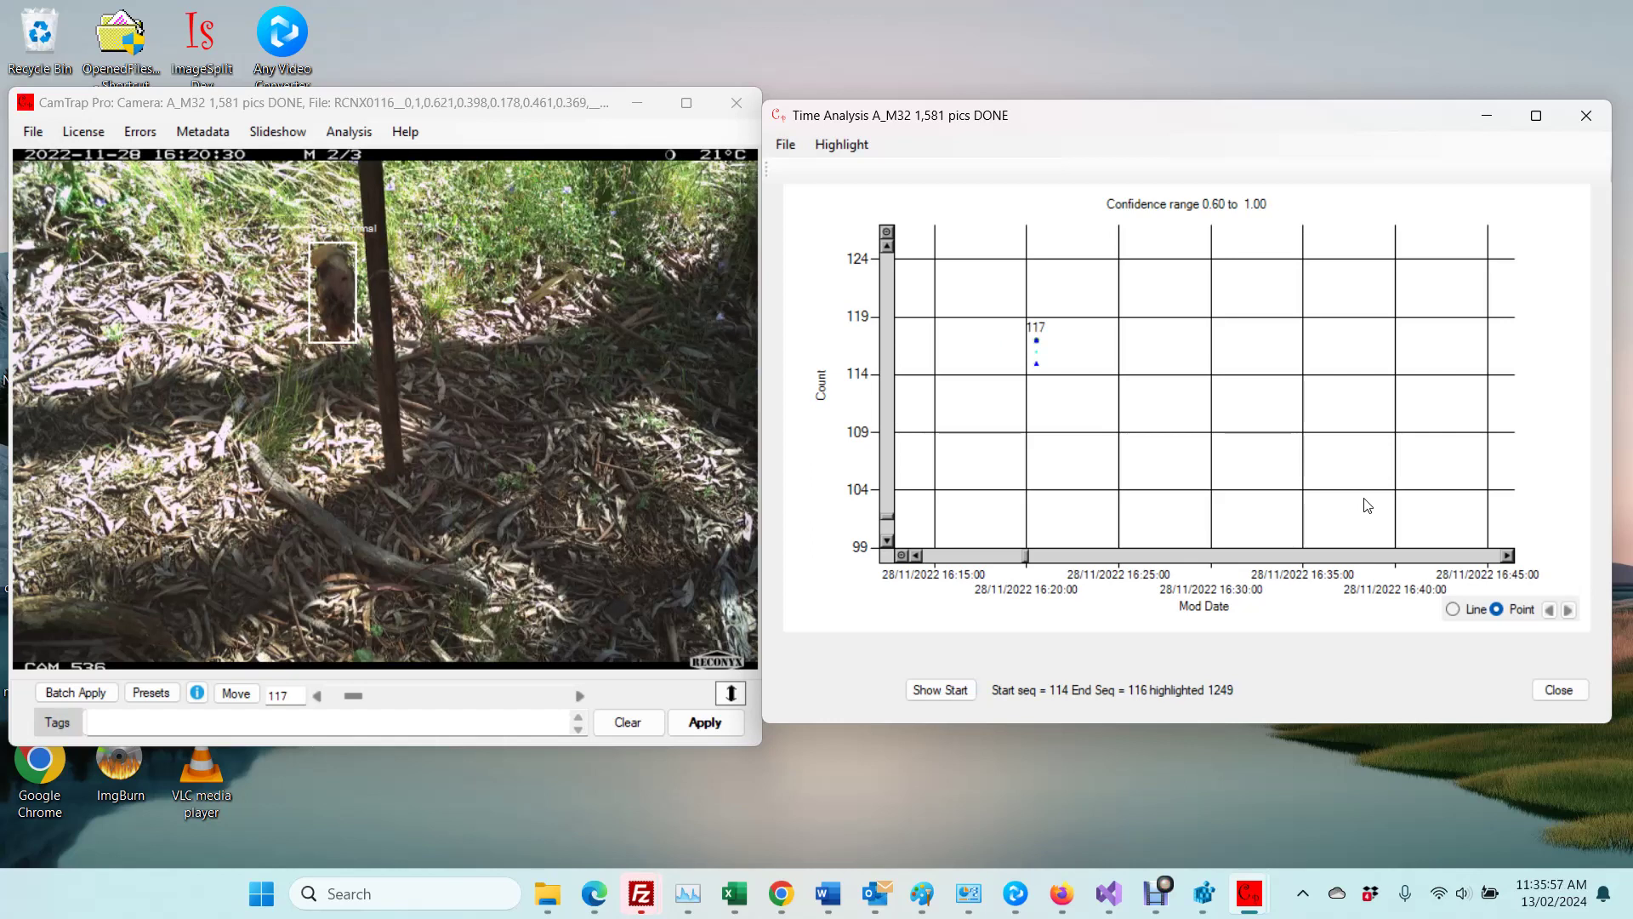
key(Right)
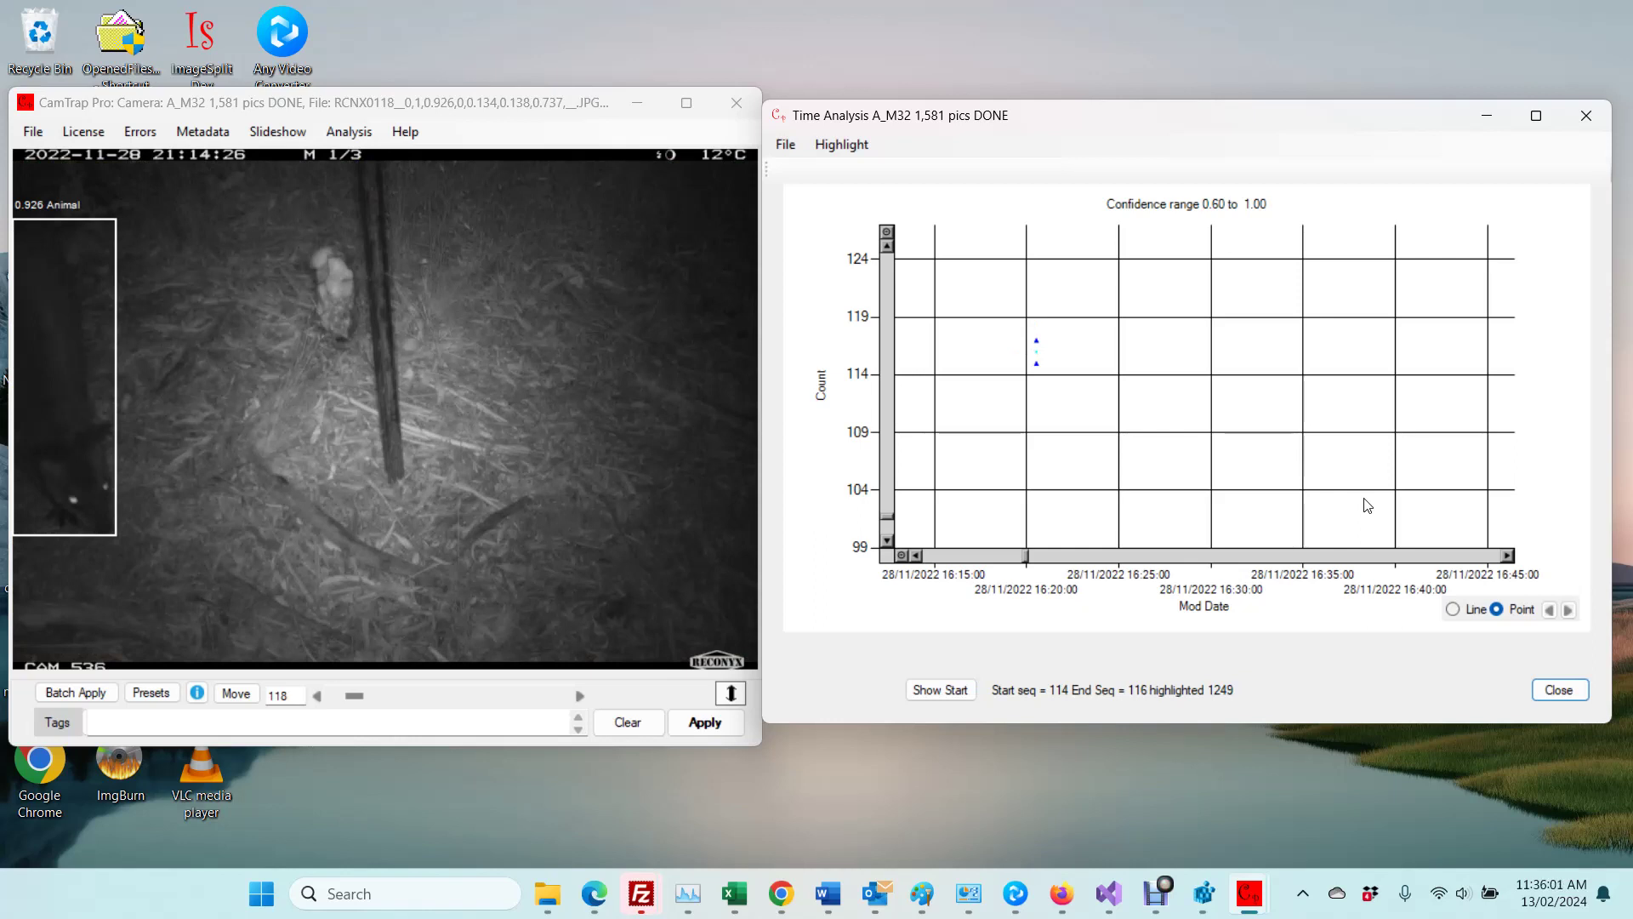
Step: Reset the plot to its full range and zoom in on the detection cluster just before 21:15 on 28/11/2022
click(901, 555)
click(887, 236)
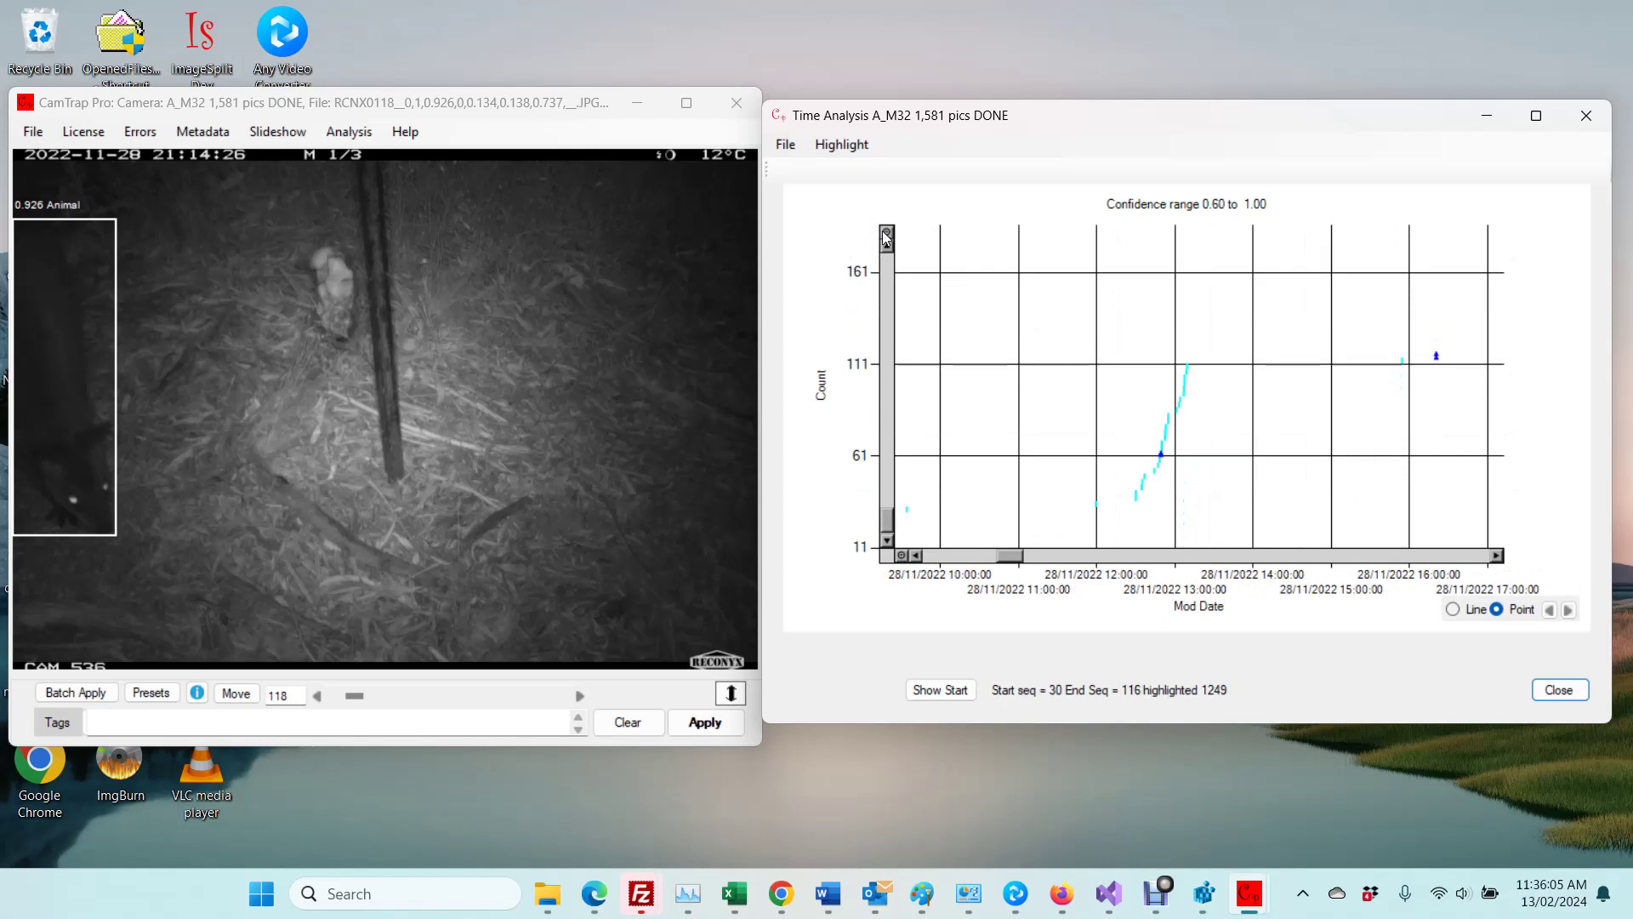
click(886, 236)
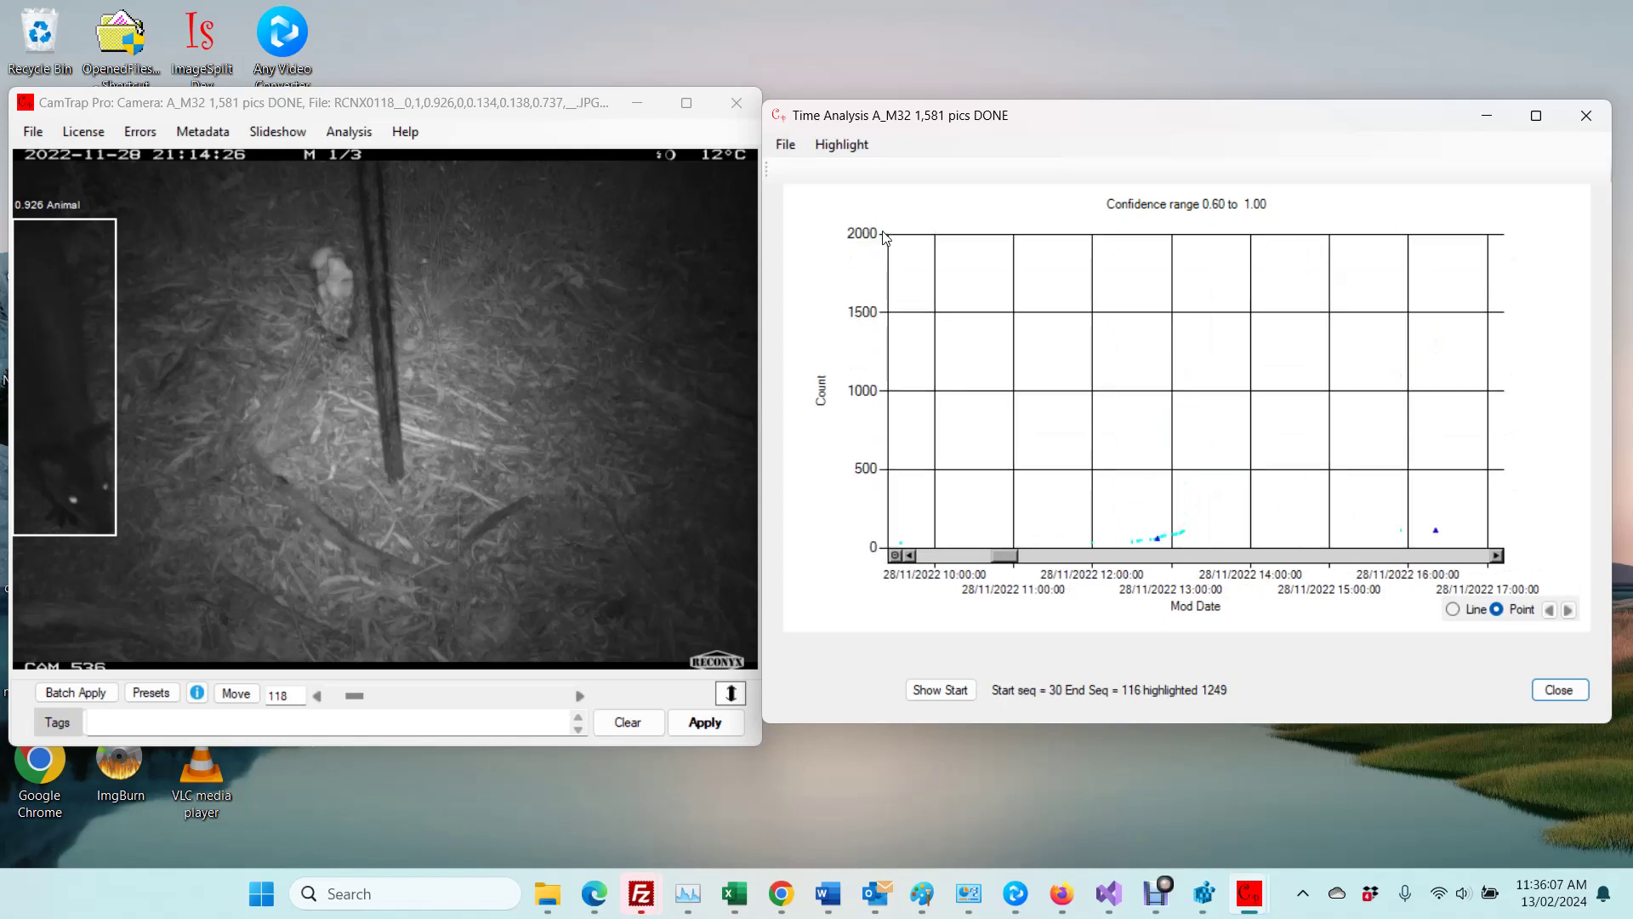
click(895, 555)
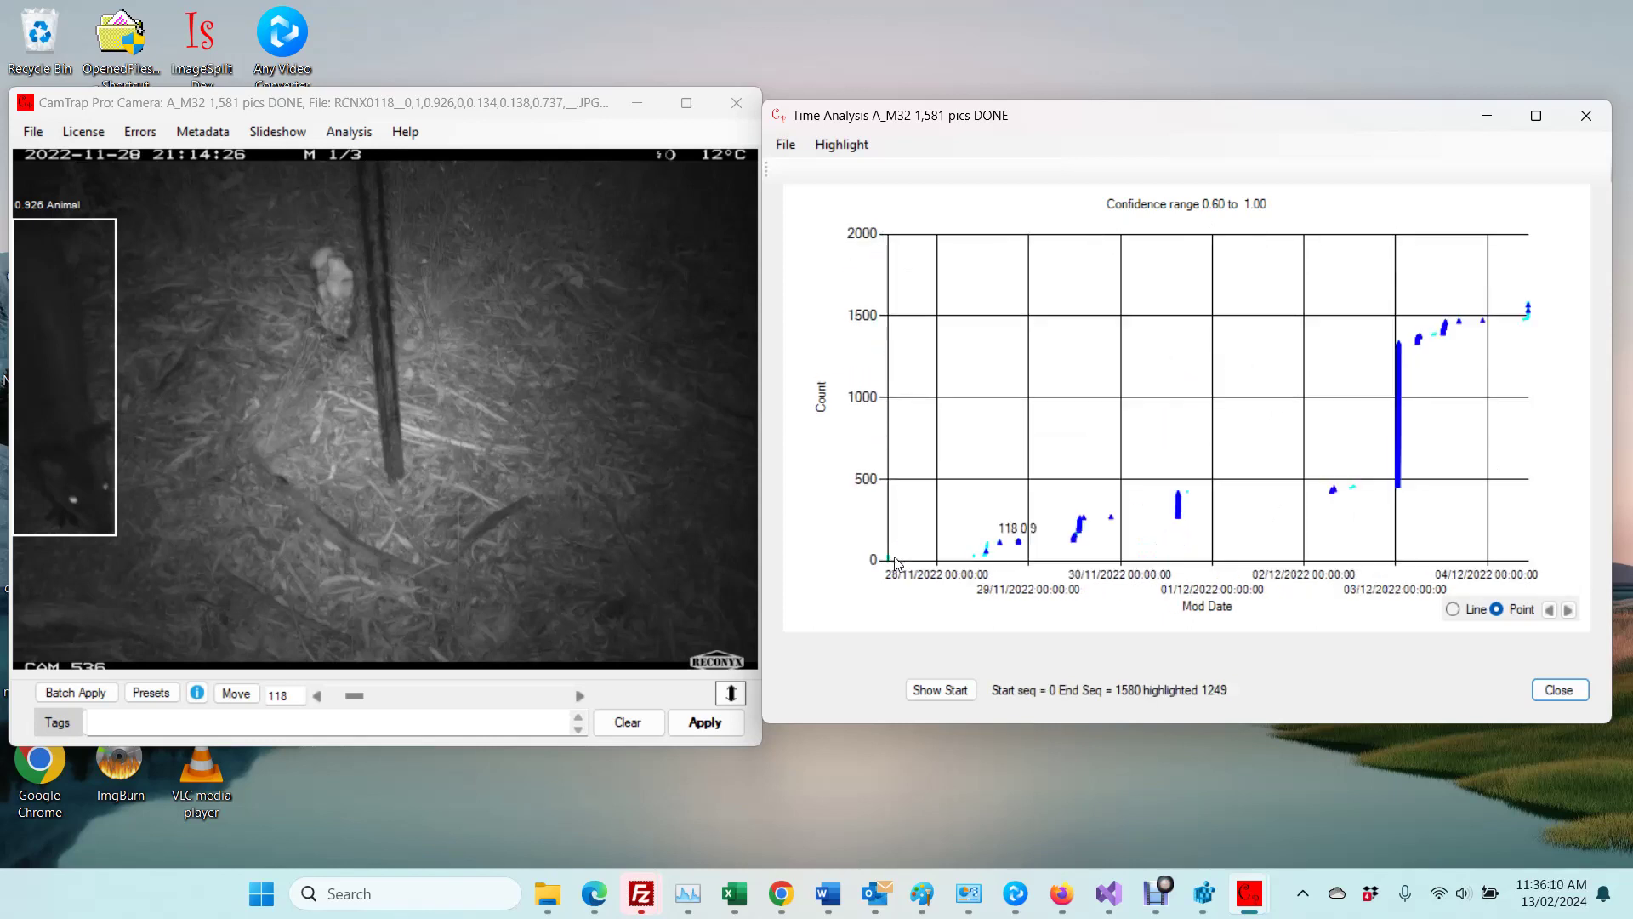
click(1036, 551)
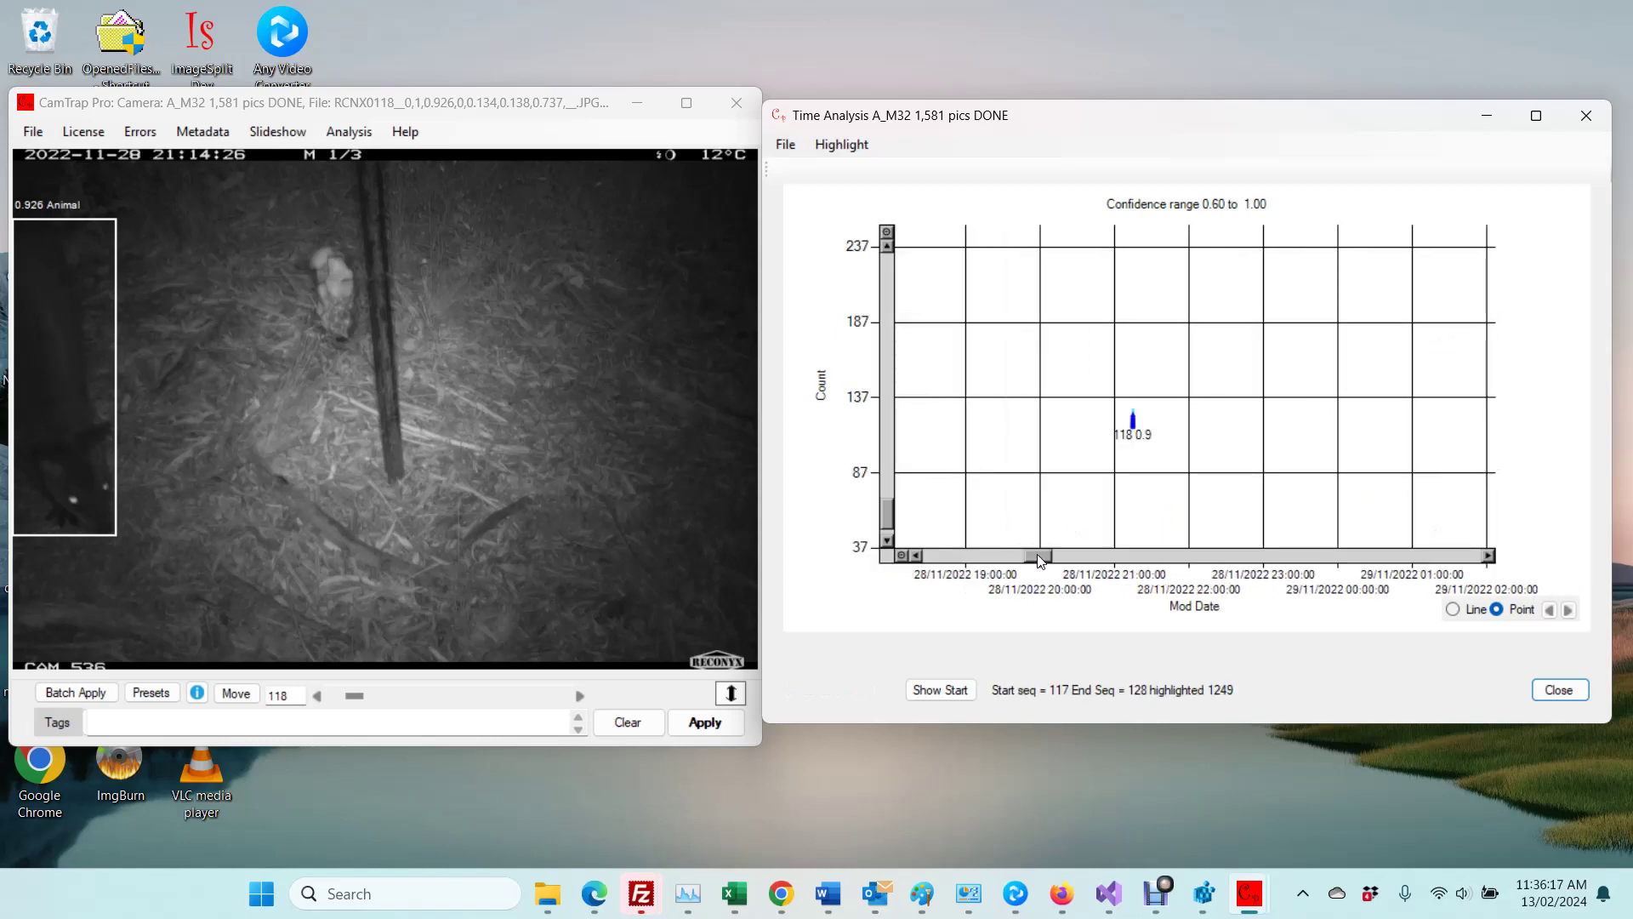
drag(1124, 388, 1150, 470)
mouse_move(1124, 396)
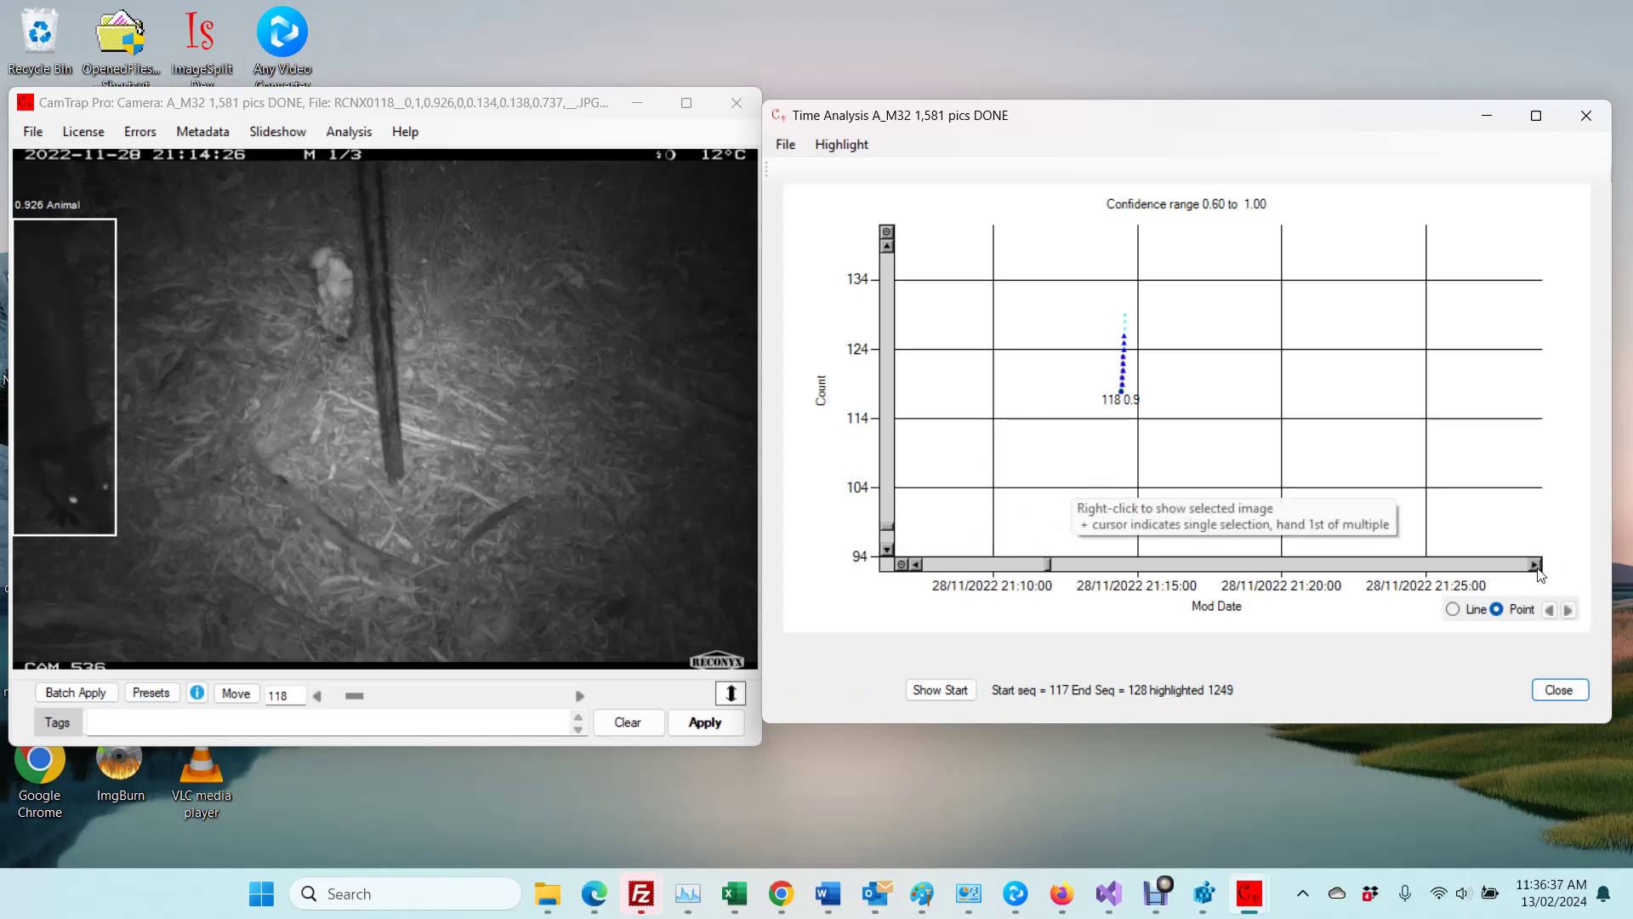
Step: Step forward through the night-time cluster from image 118 to 124, and return to image 122
click(1569, 610)
click(1568, 610)
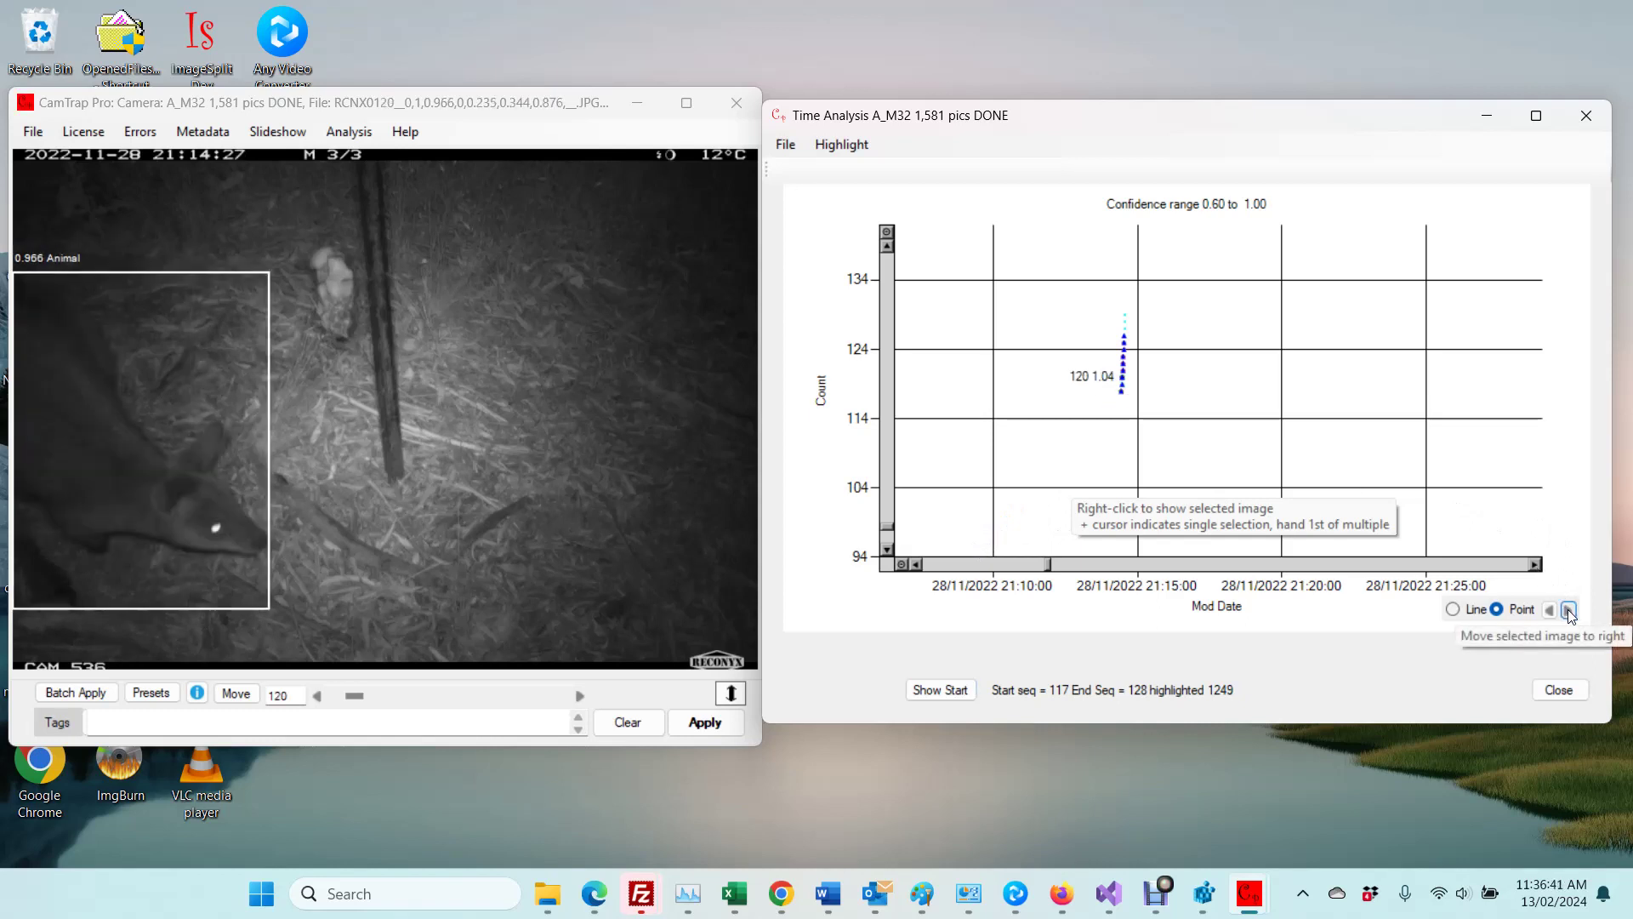
click(1569, 610)
click(1568, 610)
click(1569, 610)
click(1569, 610)
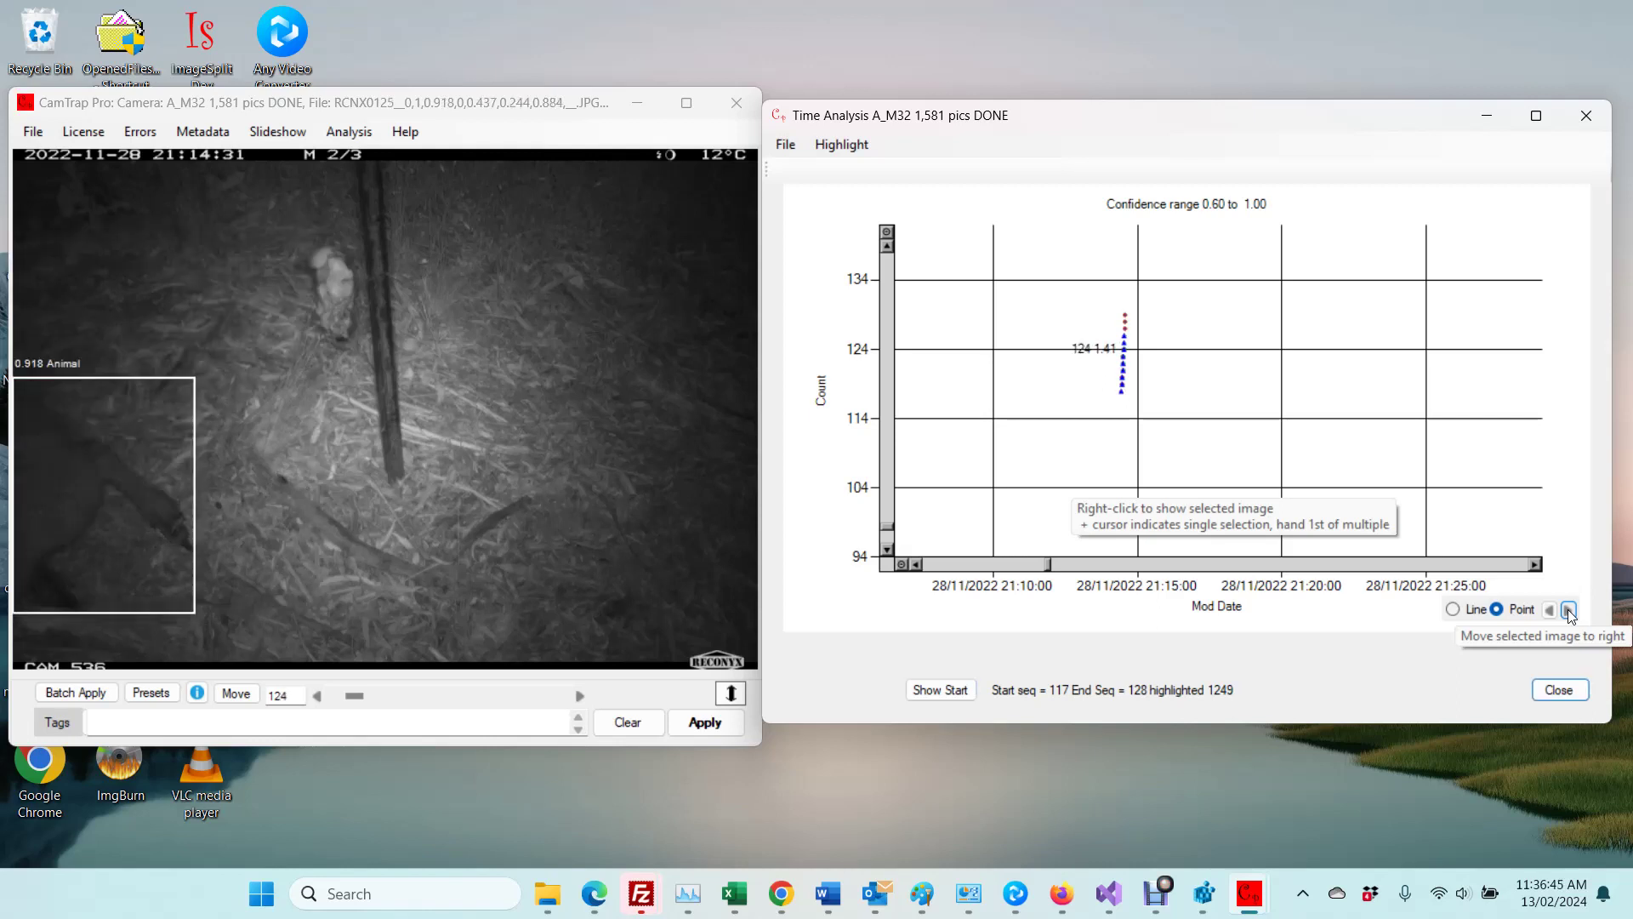
key(Left)
key(Left)
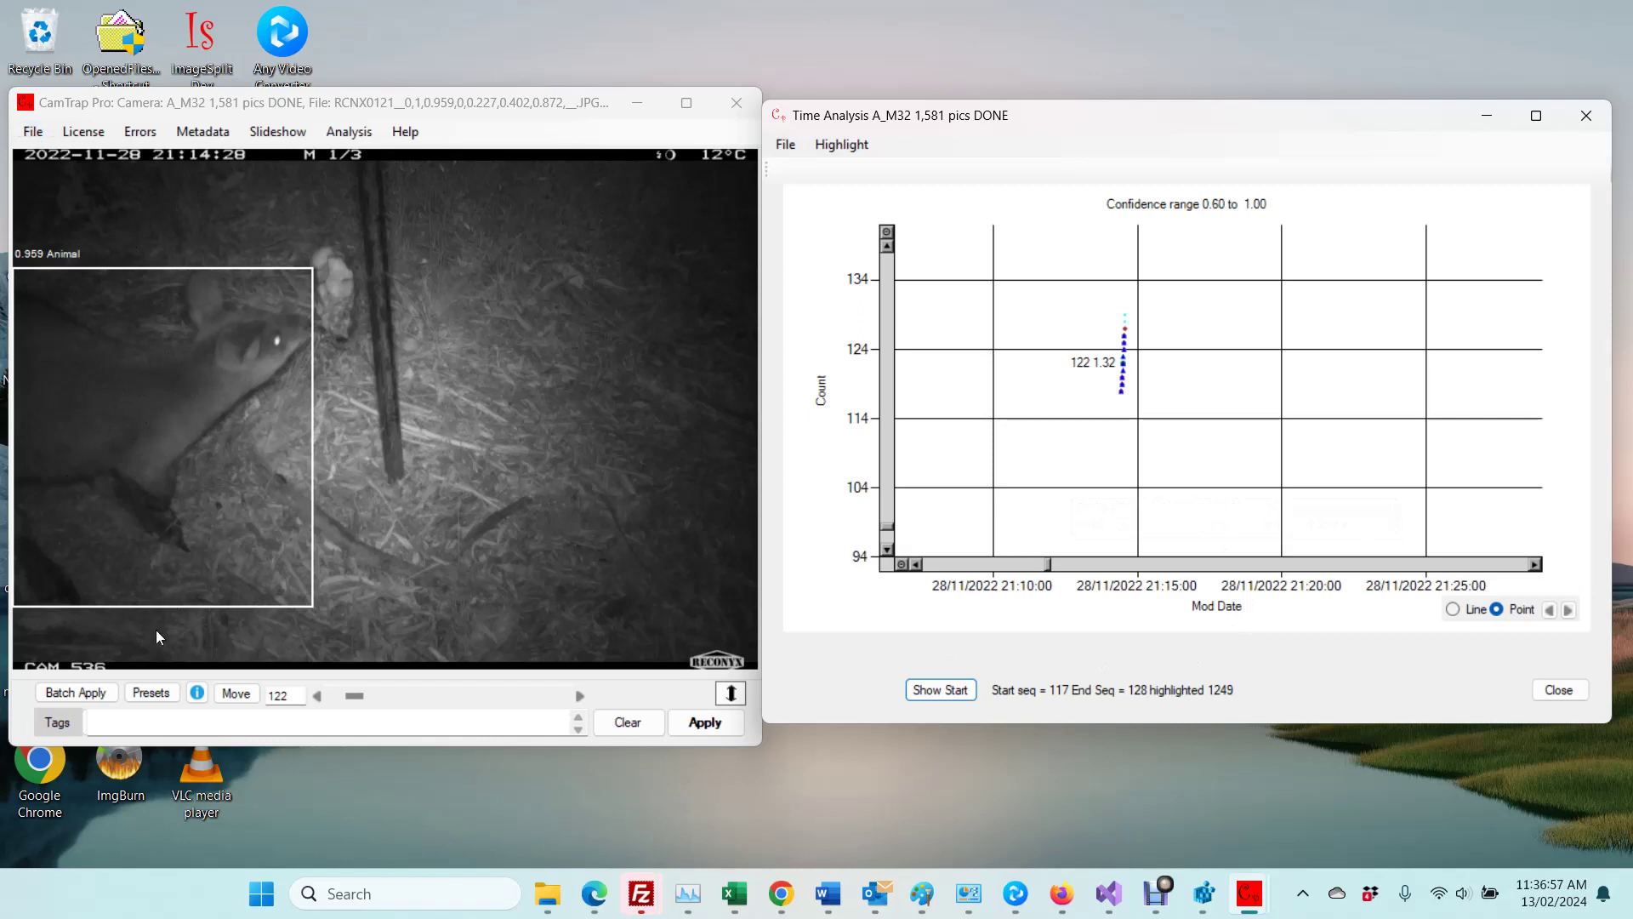
Step: Open the preset texts, and copy the whole species list from PresetsList.txt on the CORSAIR (F:) drive using File Explorer
click(153, 691)
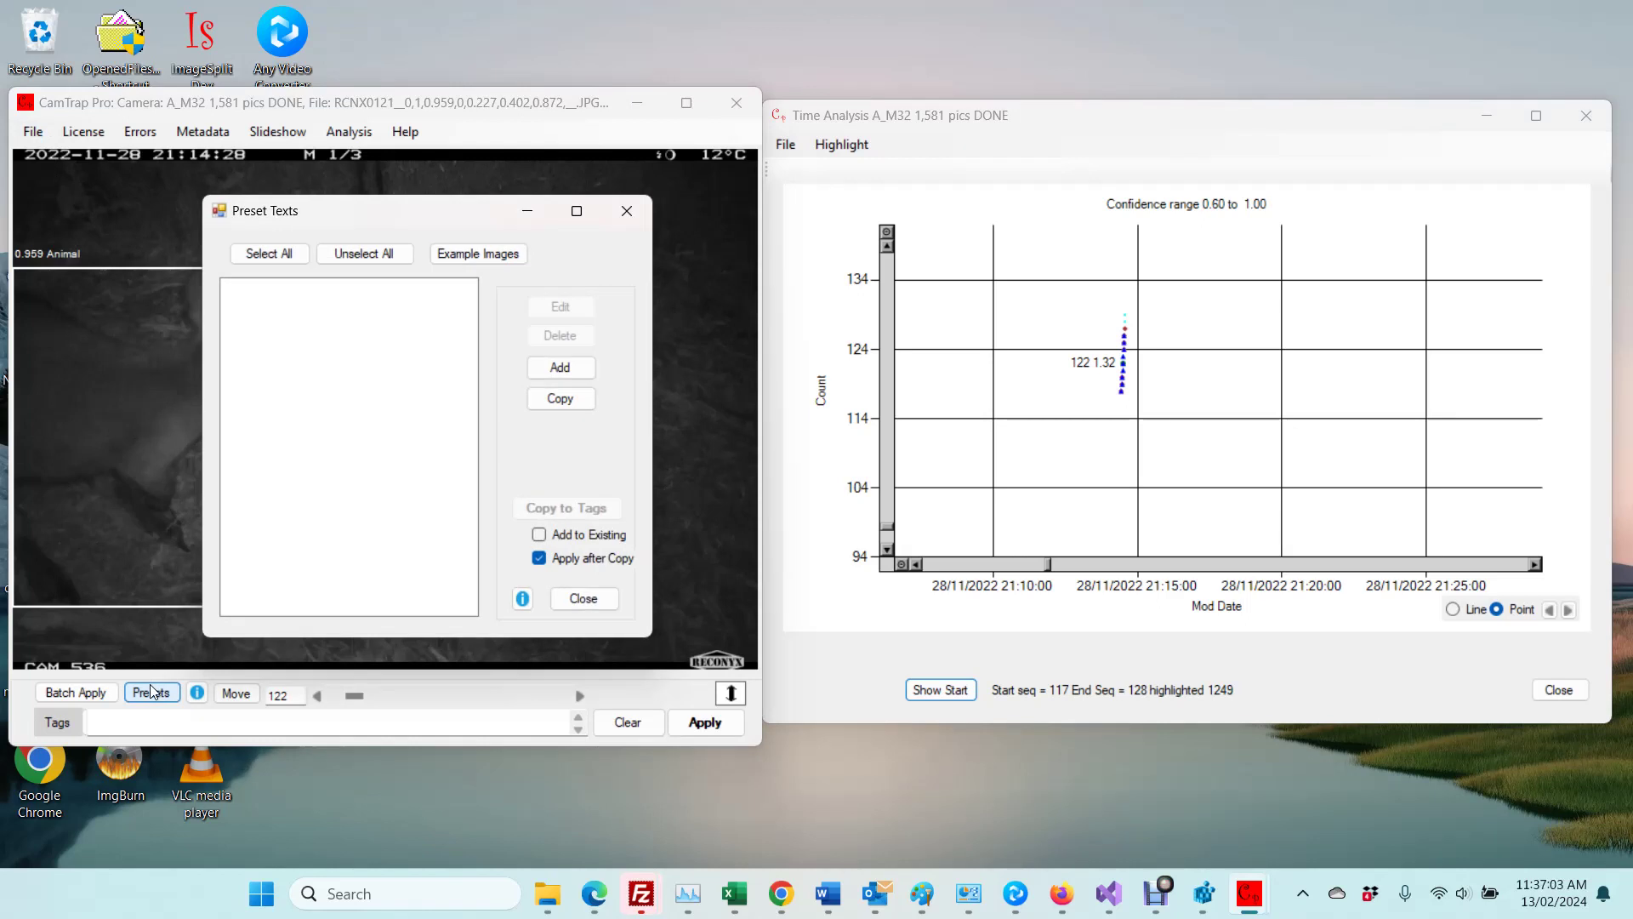
click(548, 907)
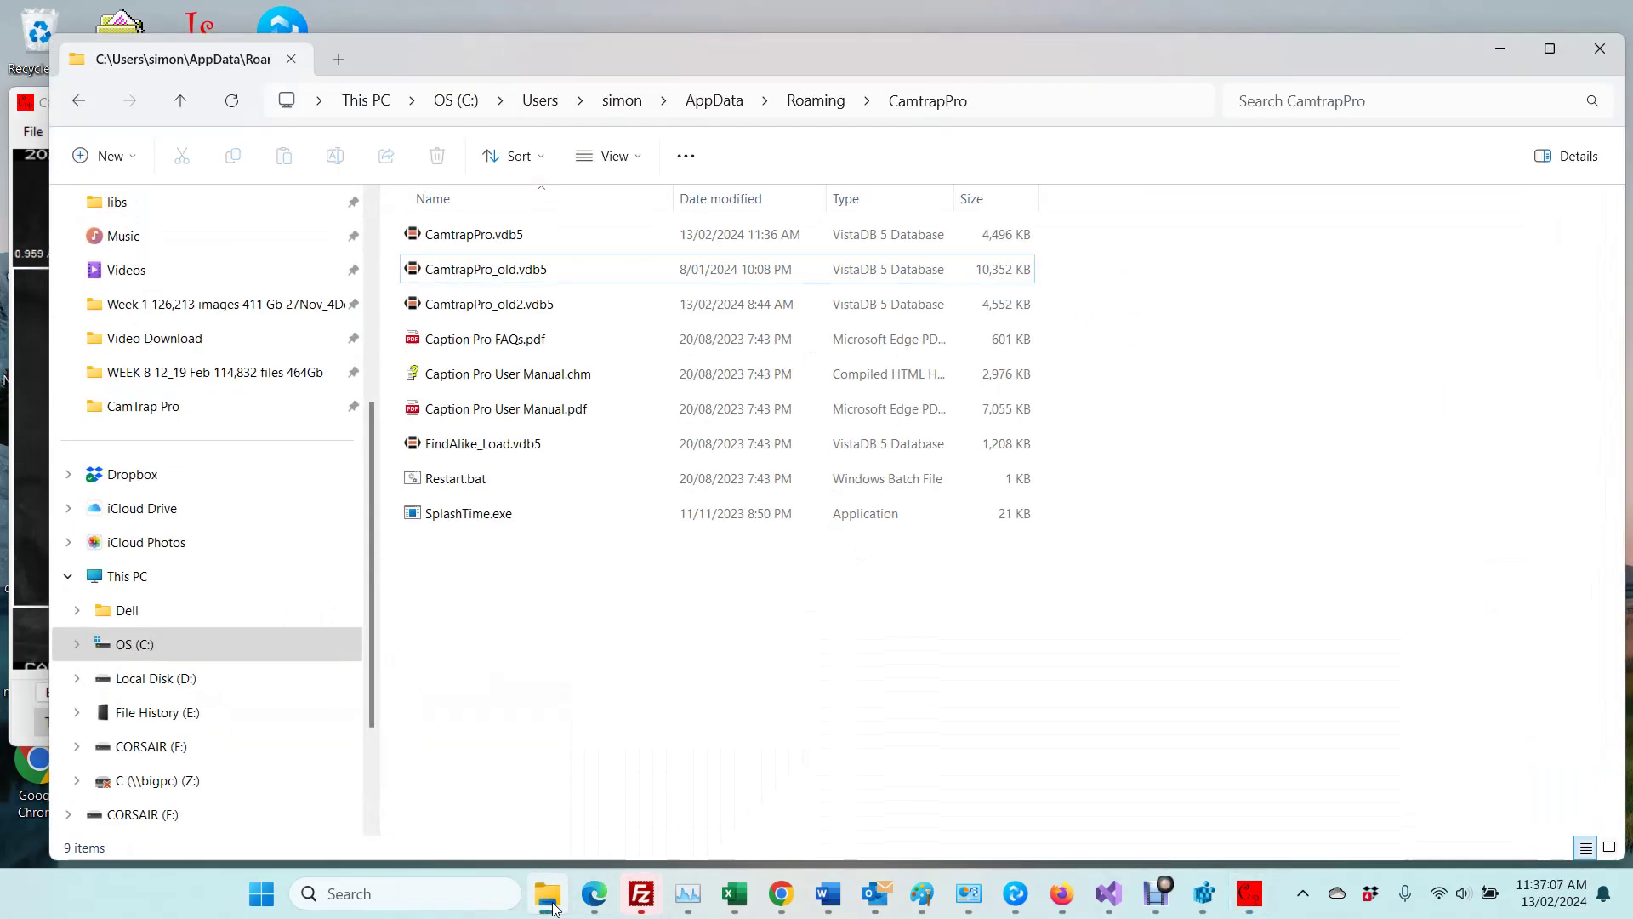
click(173, 749)
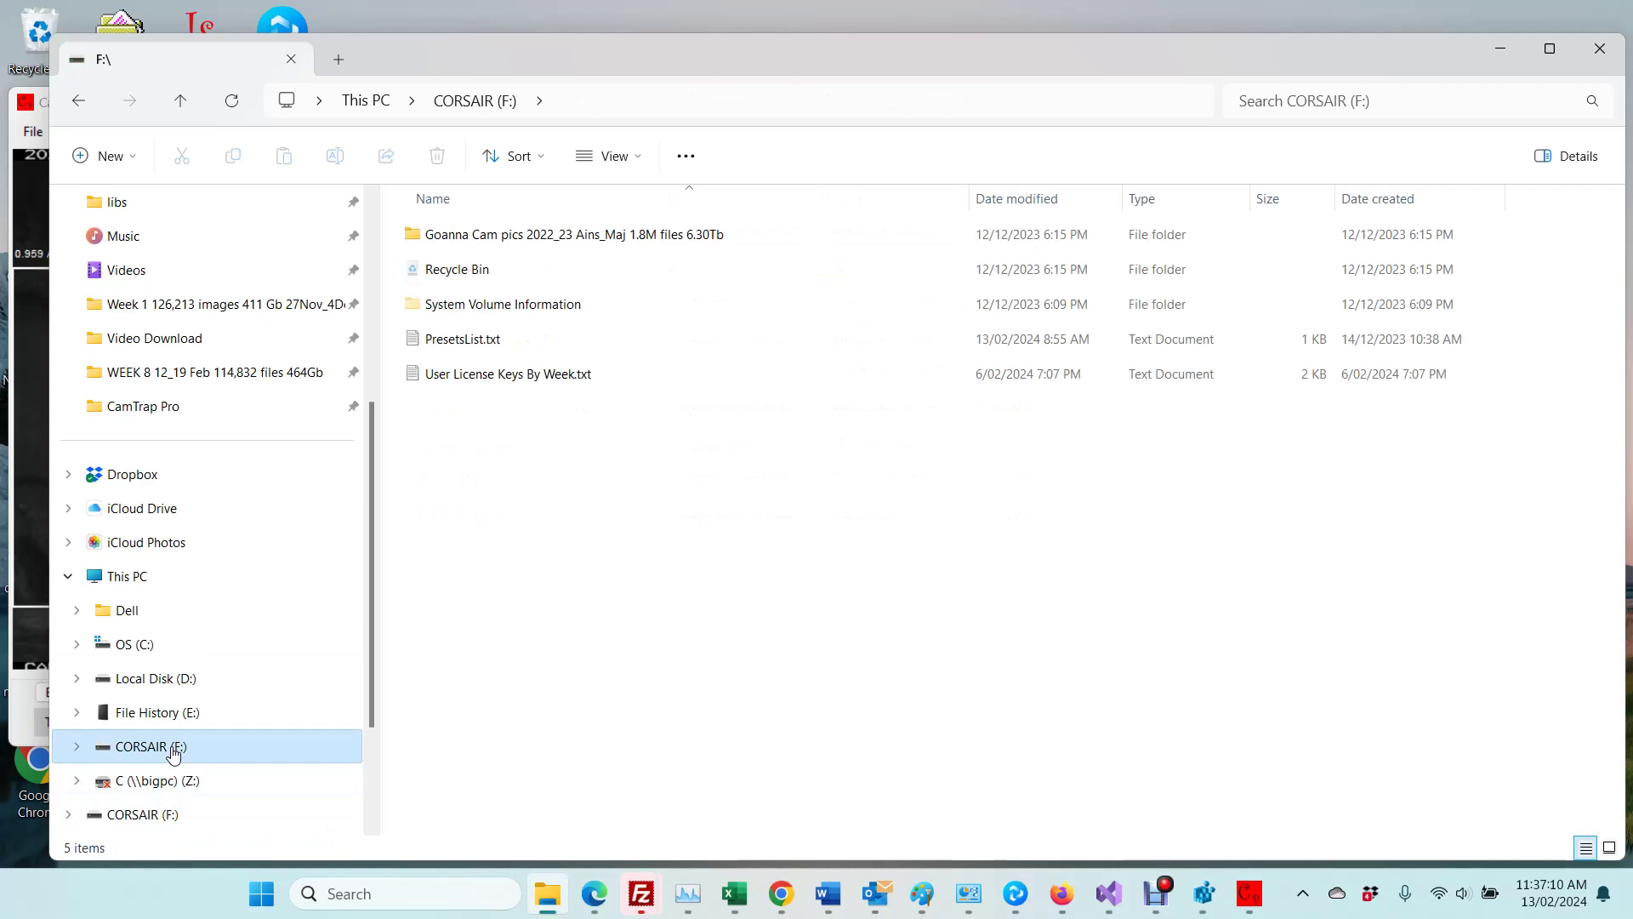
click(435, 344)
double_click(434, 346)
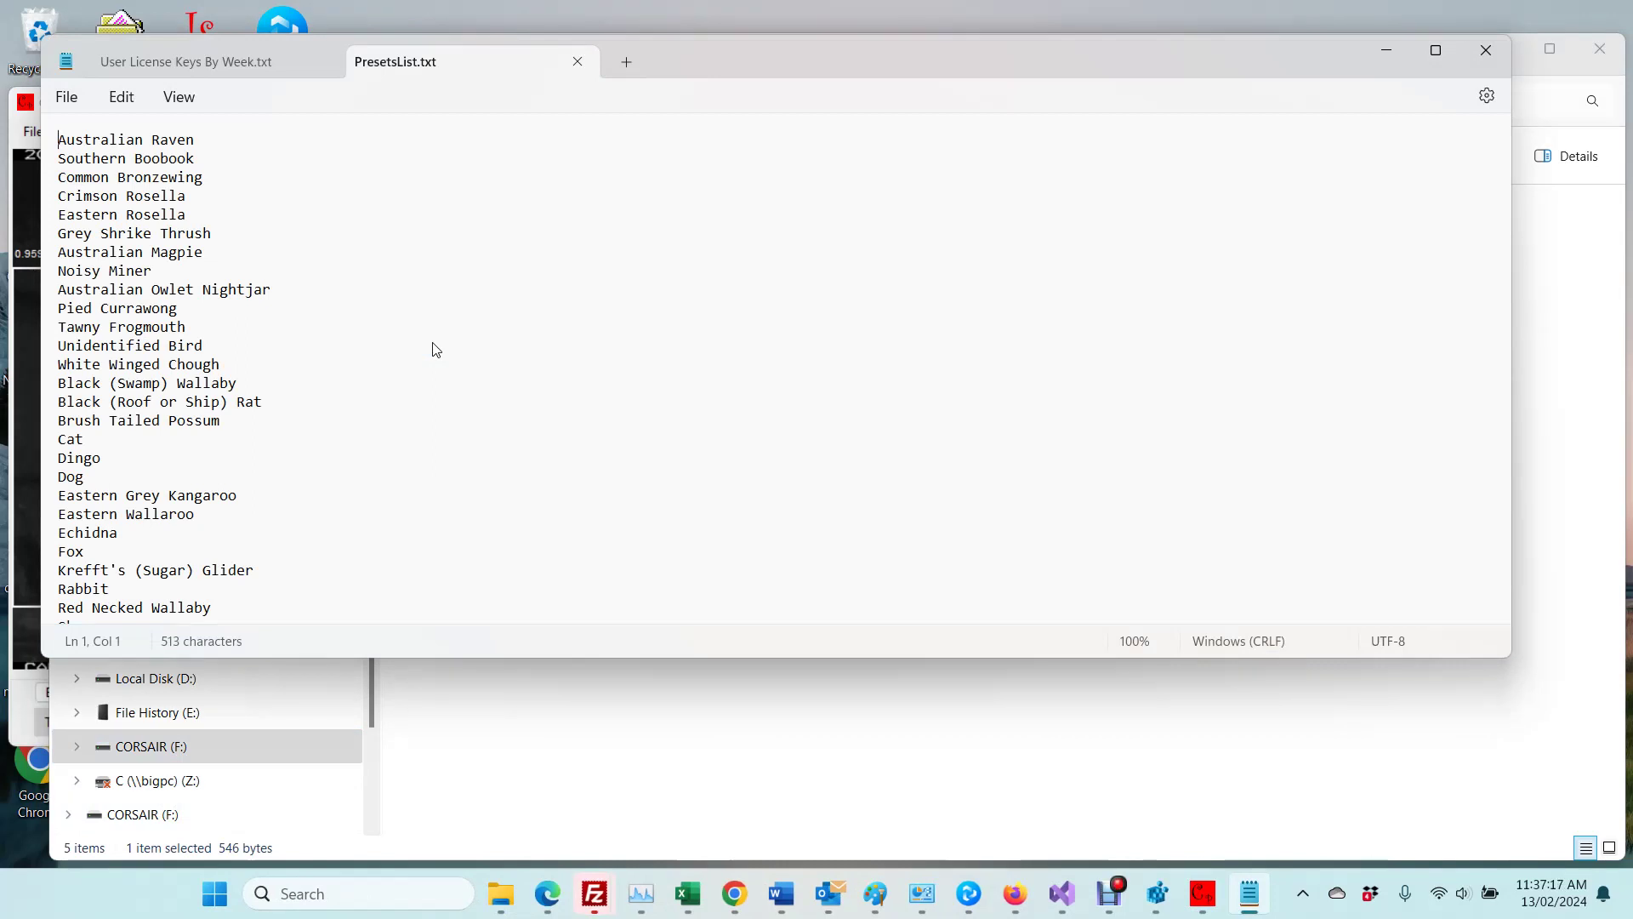
key(ctrl+a)
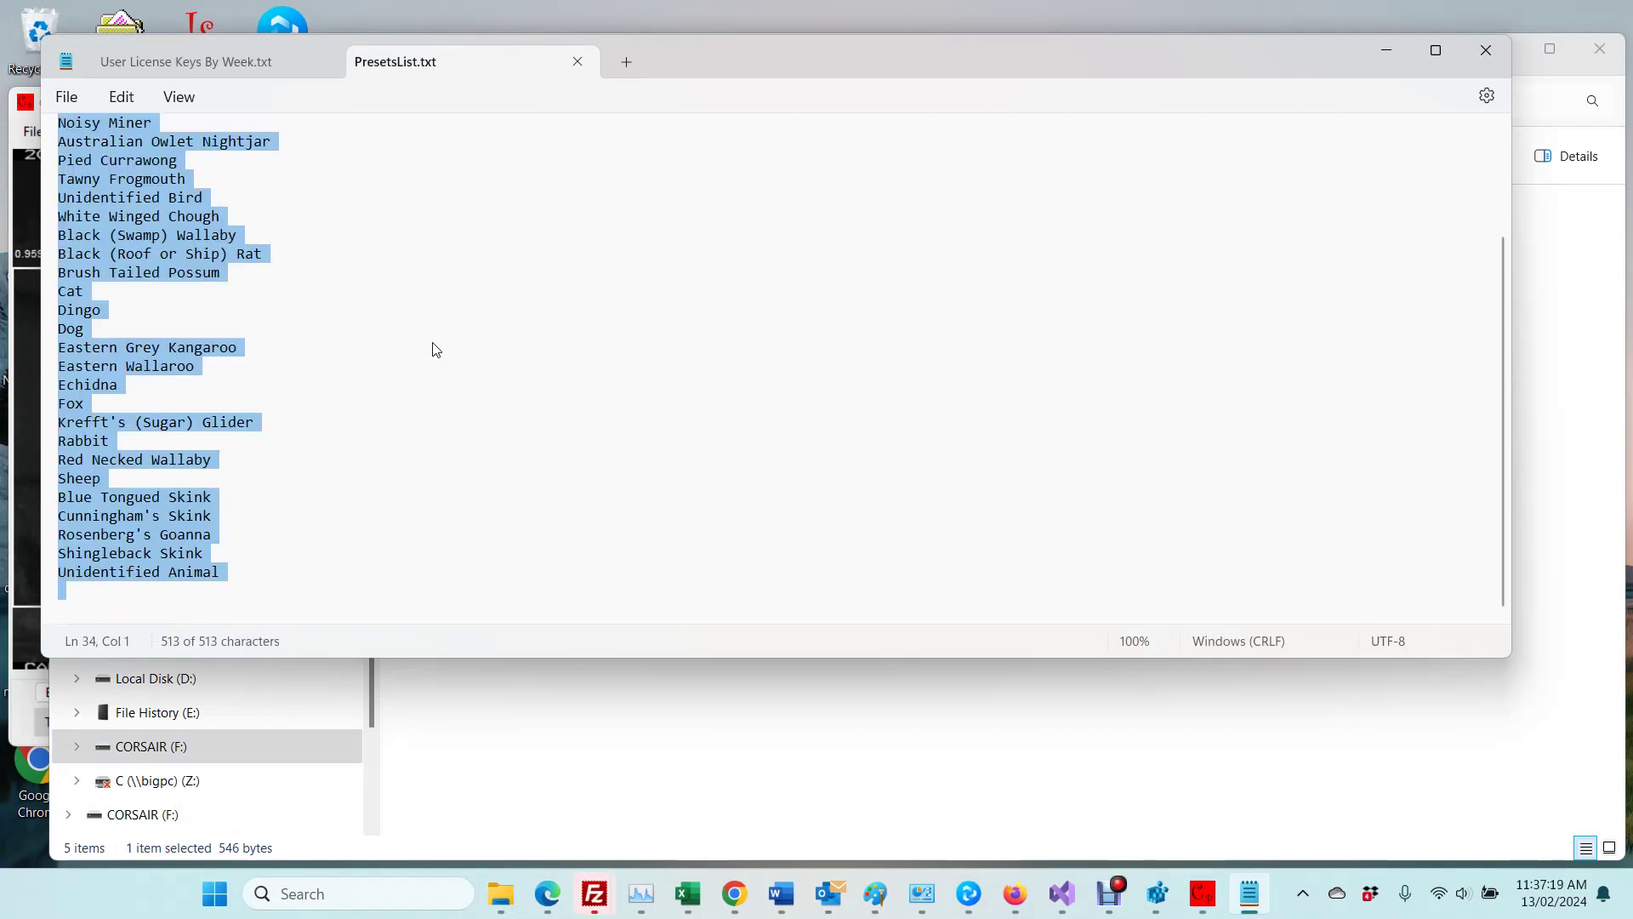
click(1385, 49)
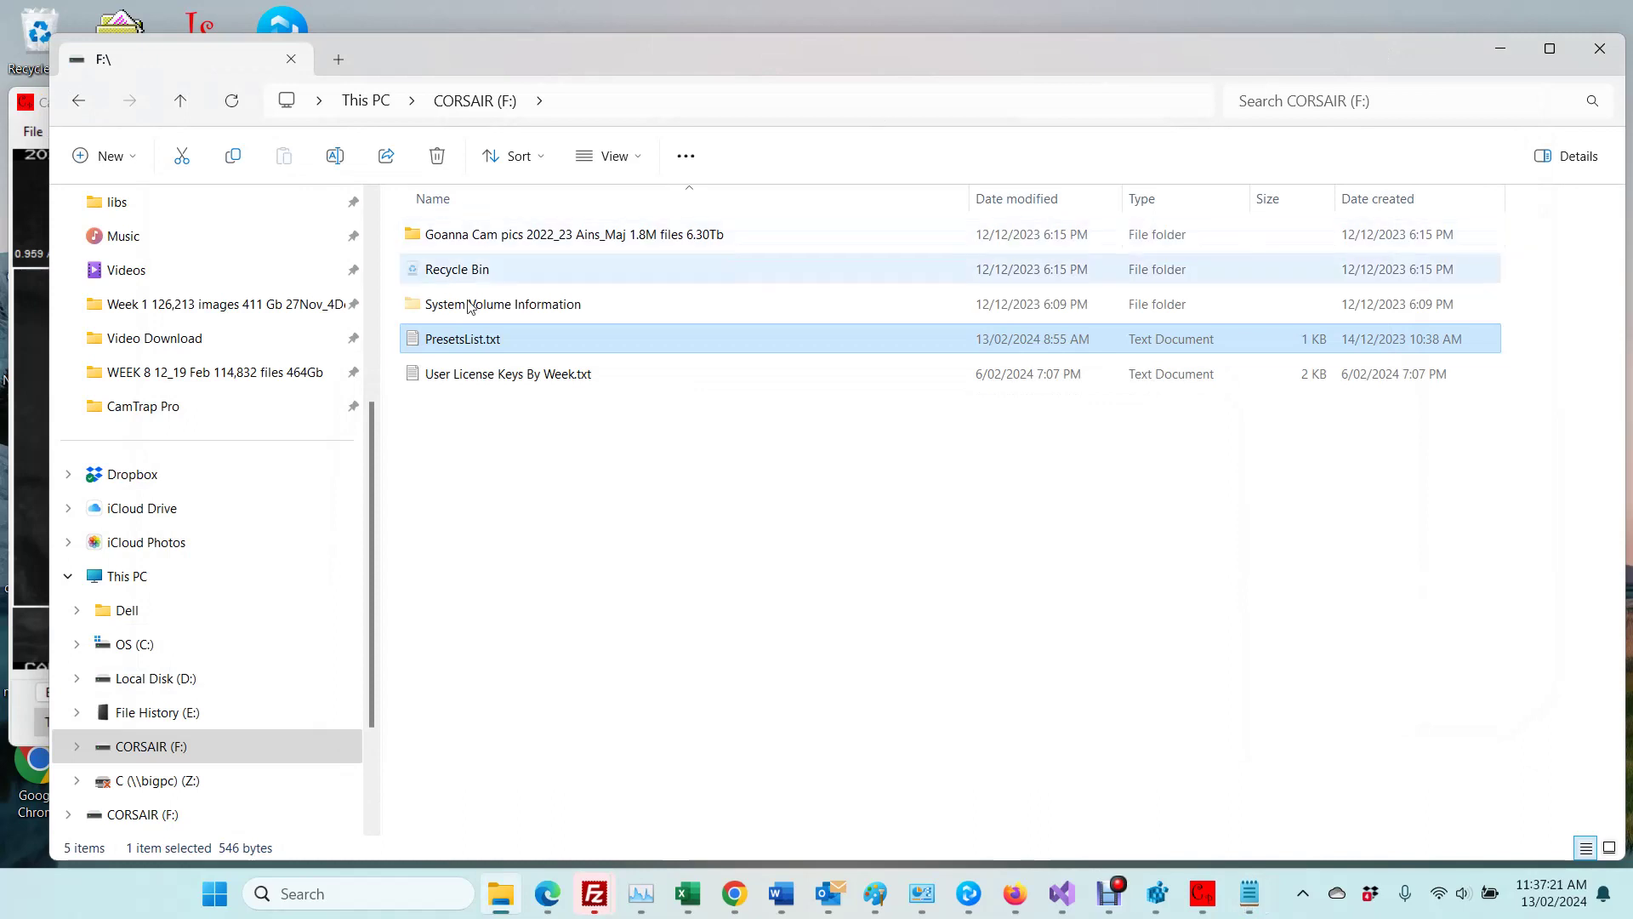
click(1502, 51)
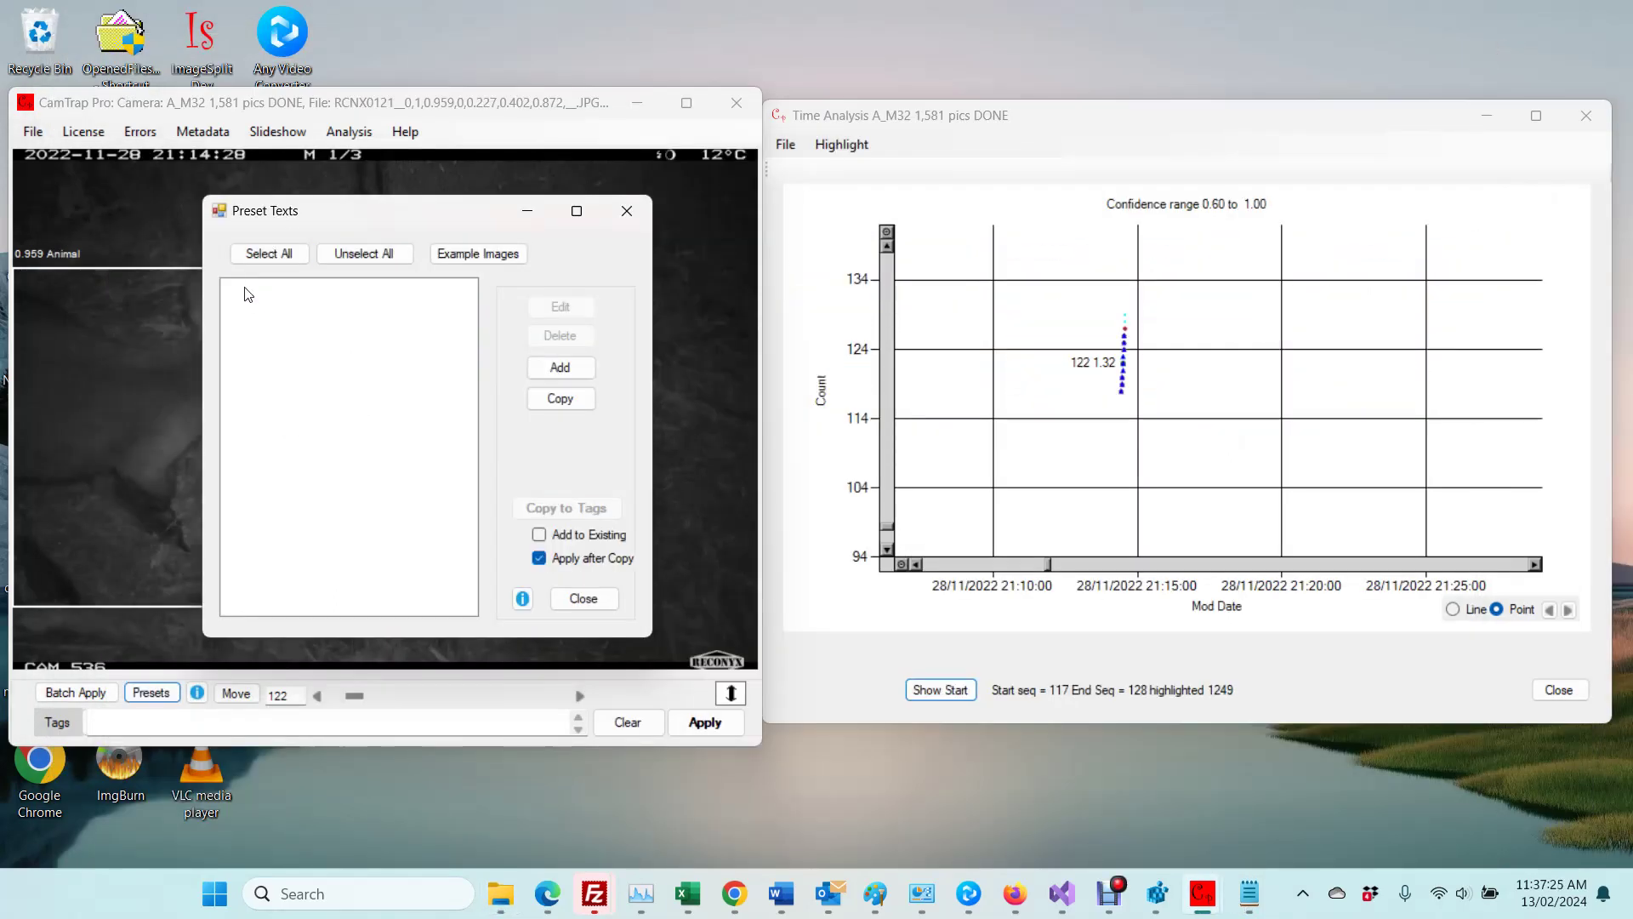
Step: Add the copied species list, ending with Shingleback Skink and Unidentified Animal, as preset texts
click(559, 367)
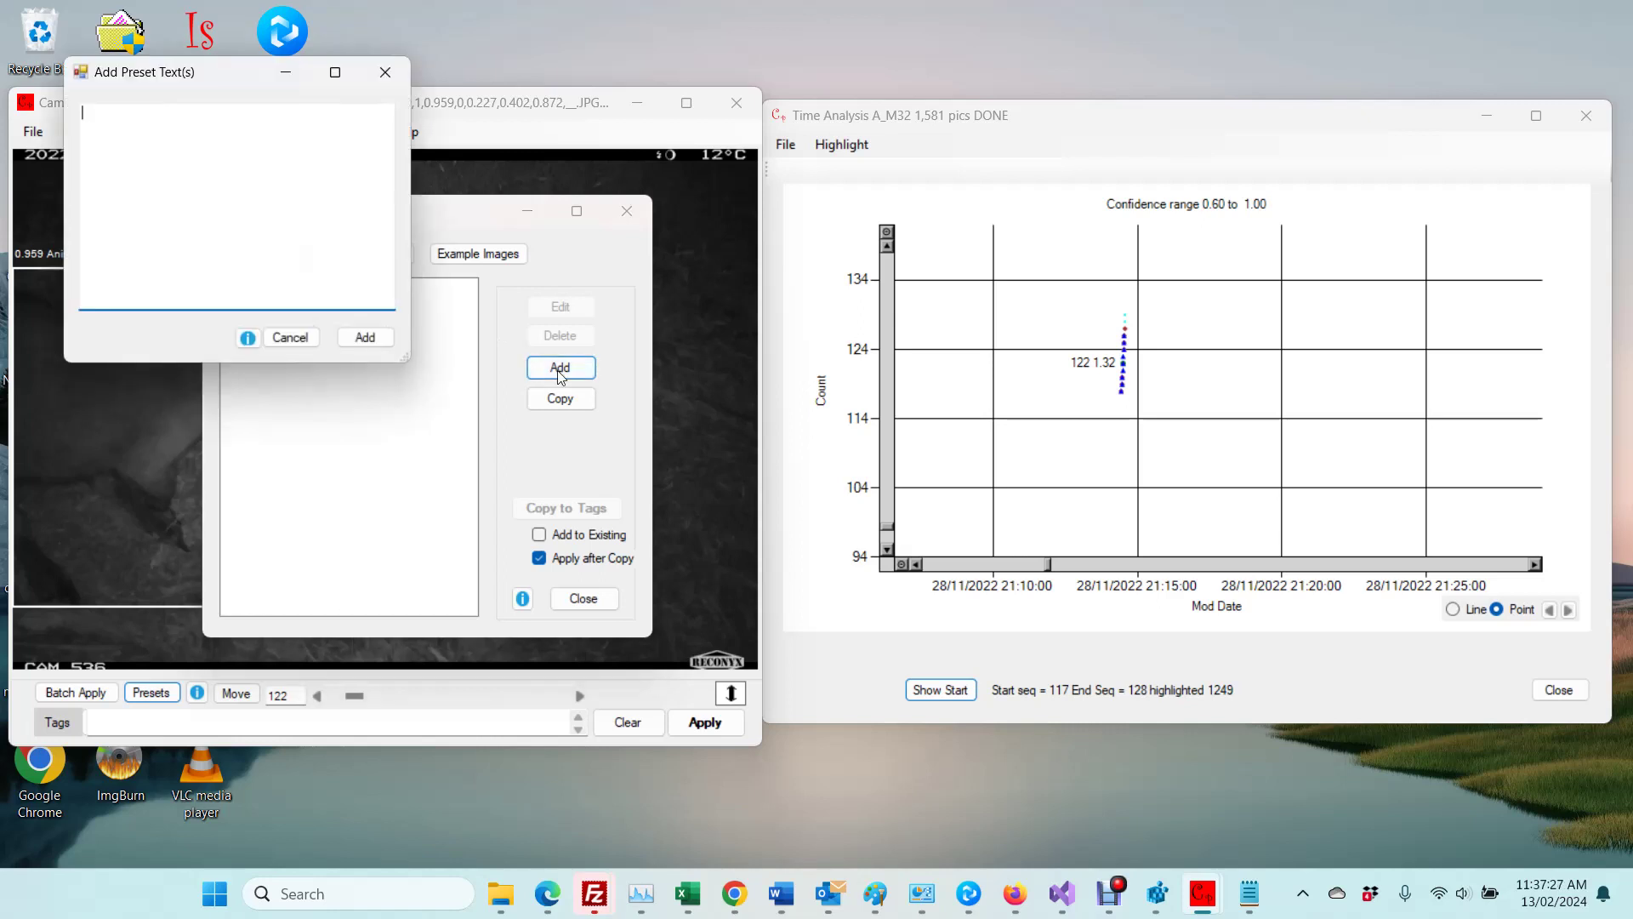
text(Eastern Wallaroo Echidna Fox Krefft's (Sugar) Glider Rabbit Red Necked Wallaby Sheep Blue Tongued Skink Cunningham's Skink Rosenberg's Goanna Shingleback Skink Unidentified Animal)
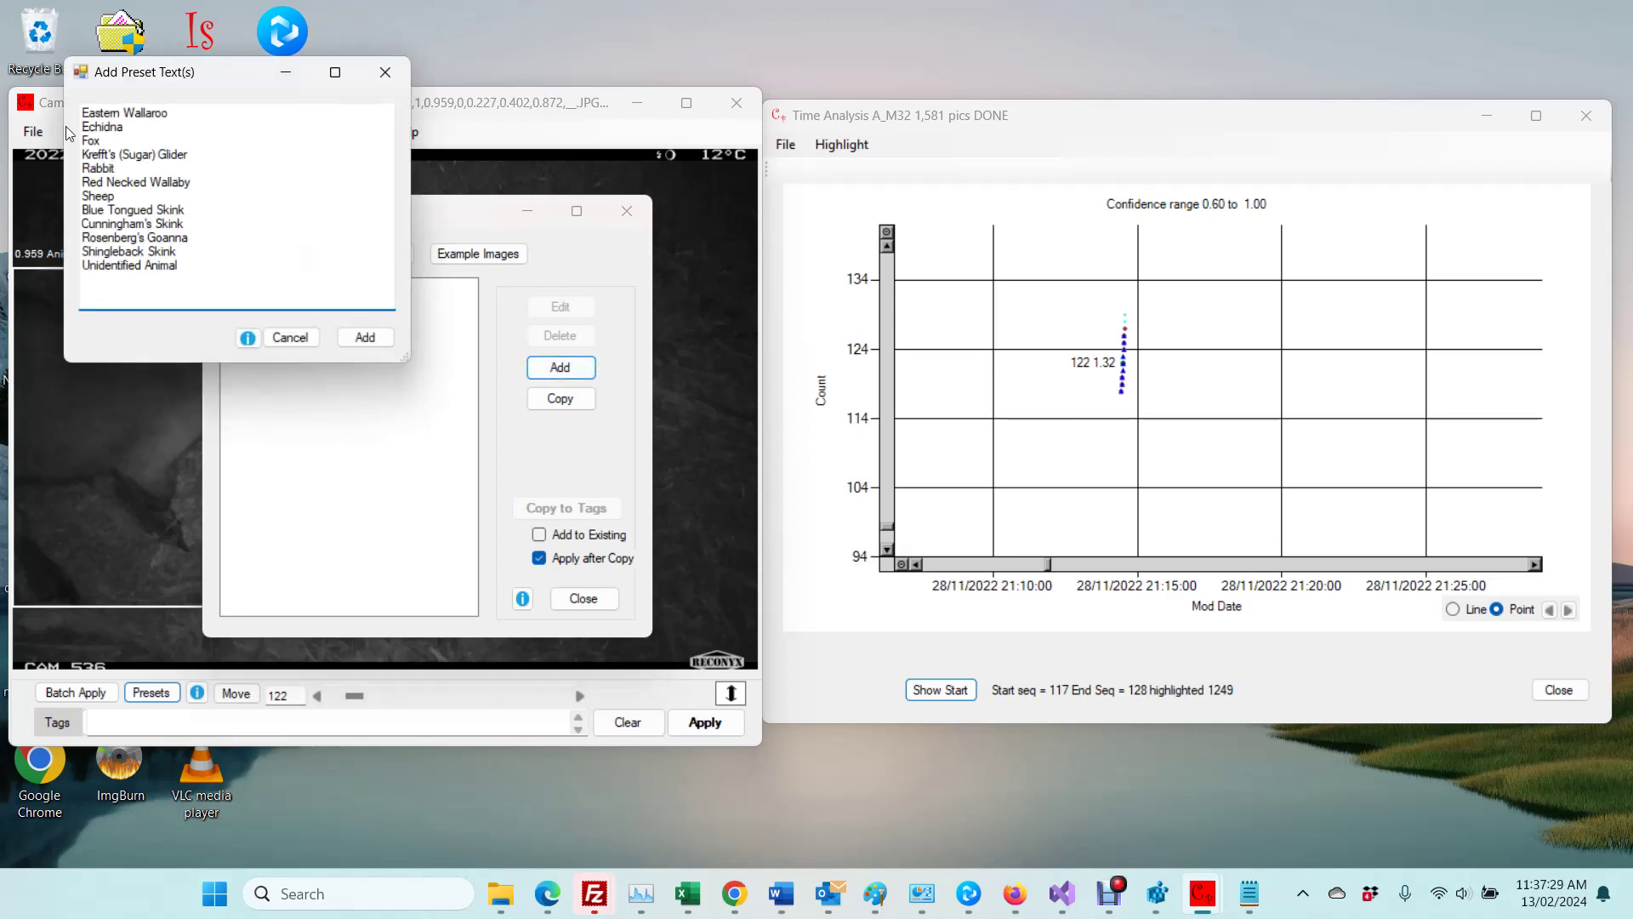
click(371, 335)
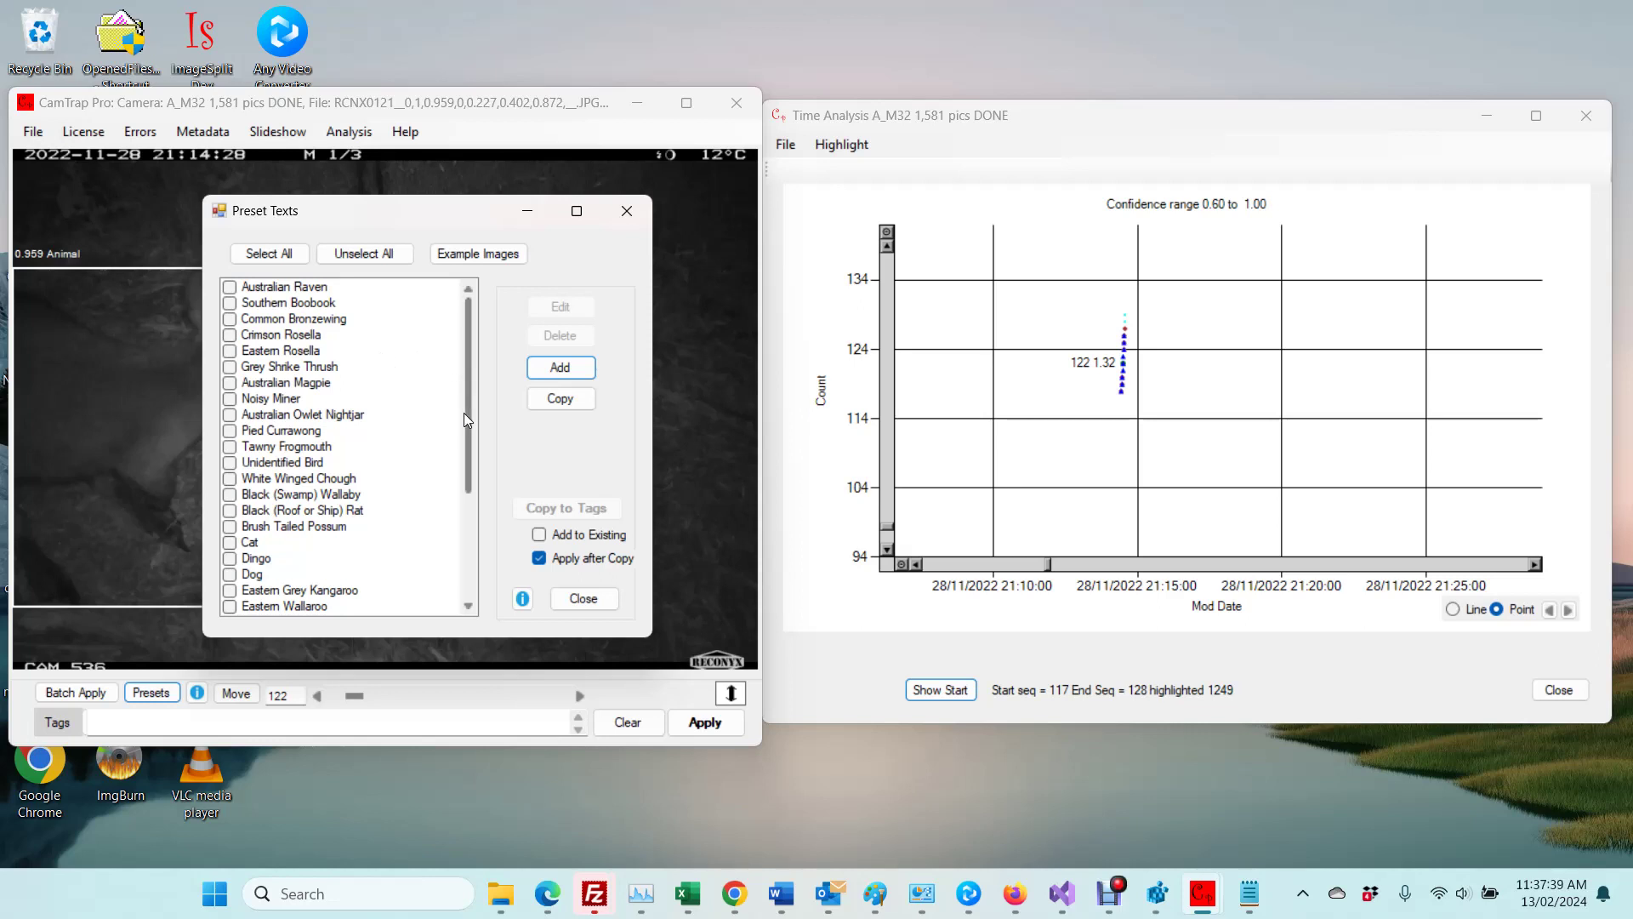
Step: Tag image 122 with the preset Red Necked Wallaby, applying it on copy, and close the preset texts
drag(468, 412, 472, 492)
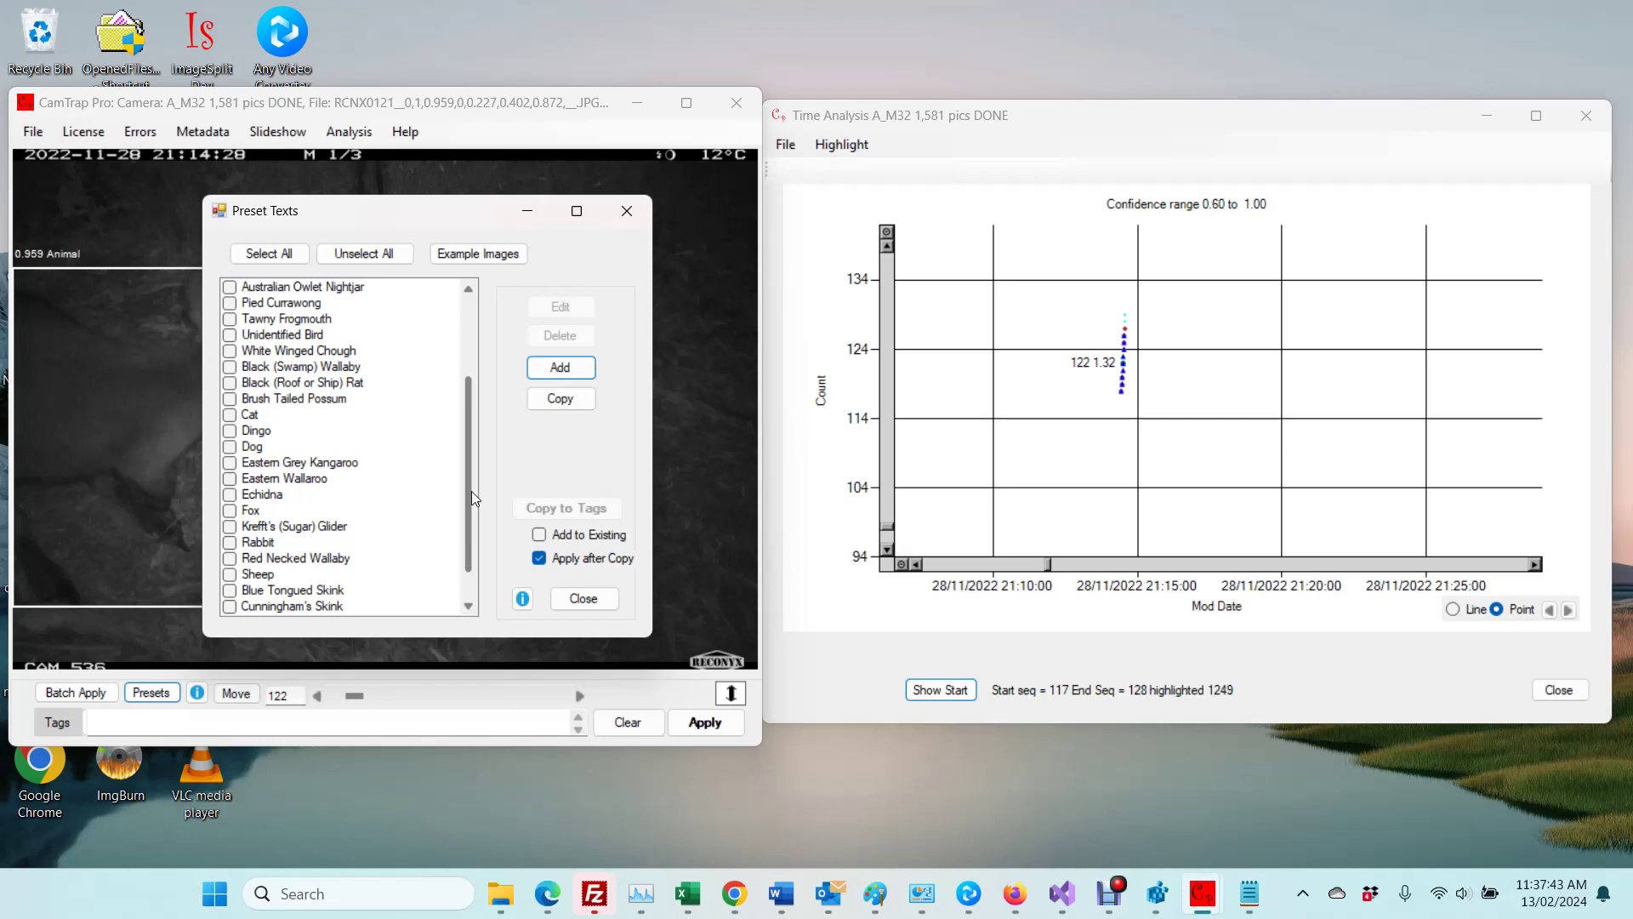
drag(471, 491, 471, 498)
click(229, 546)
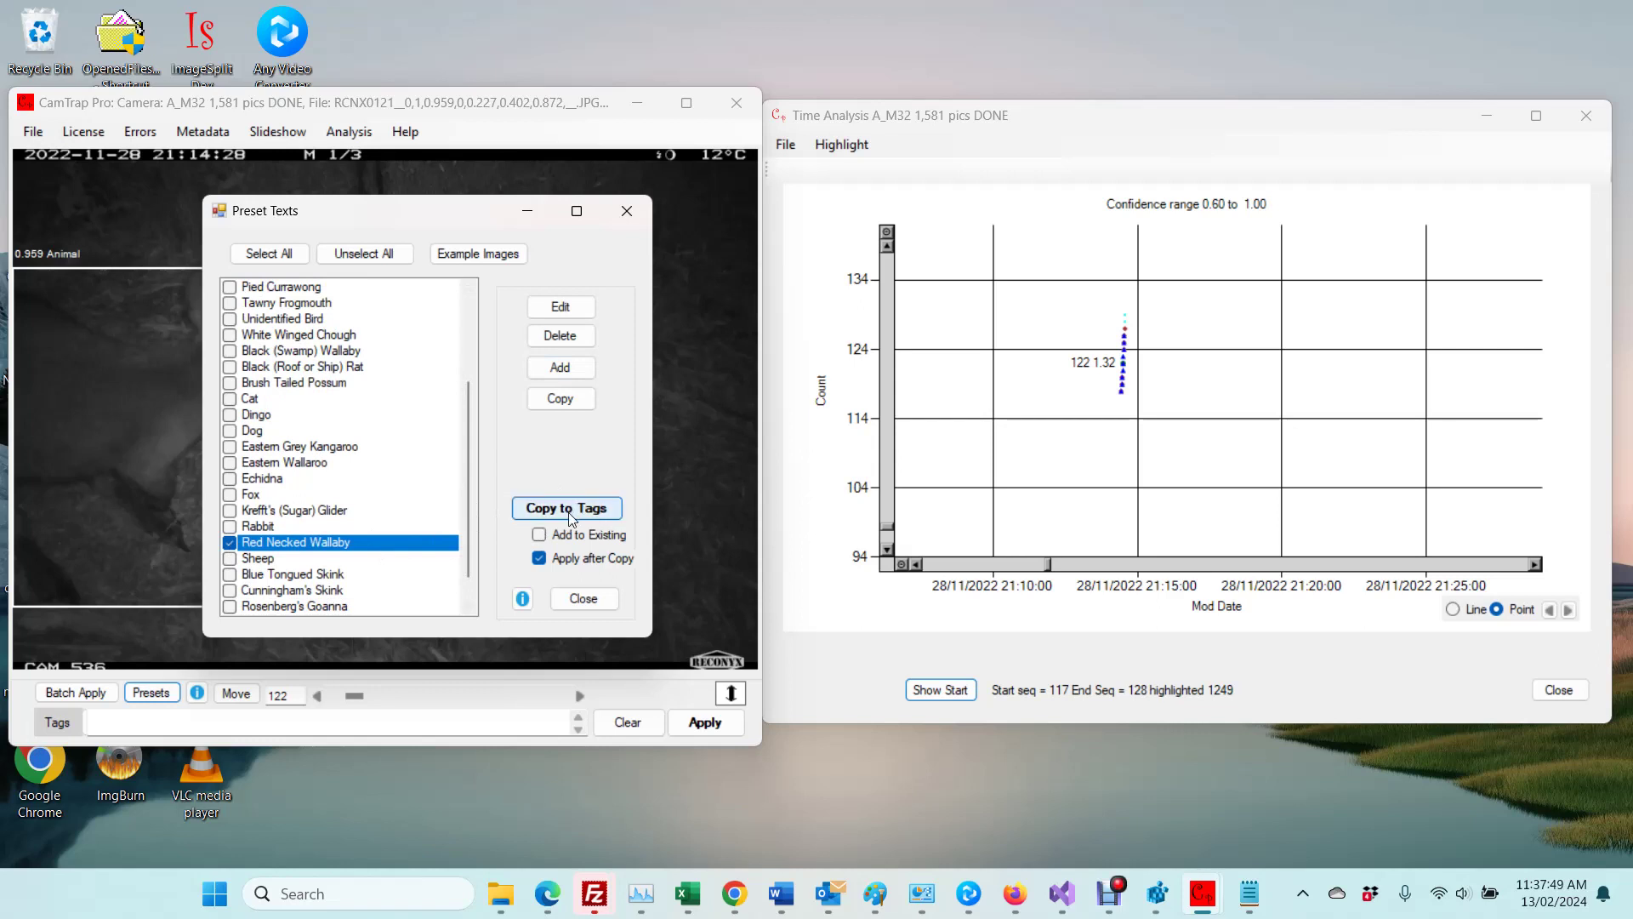
click(568, 508)
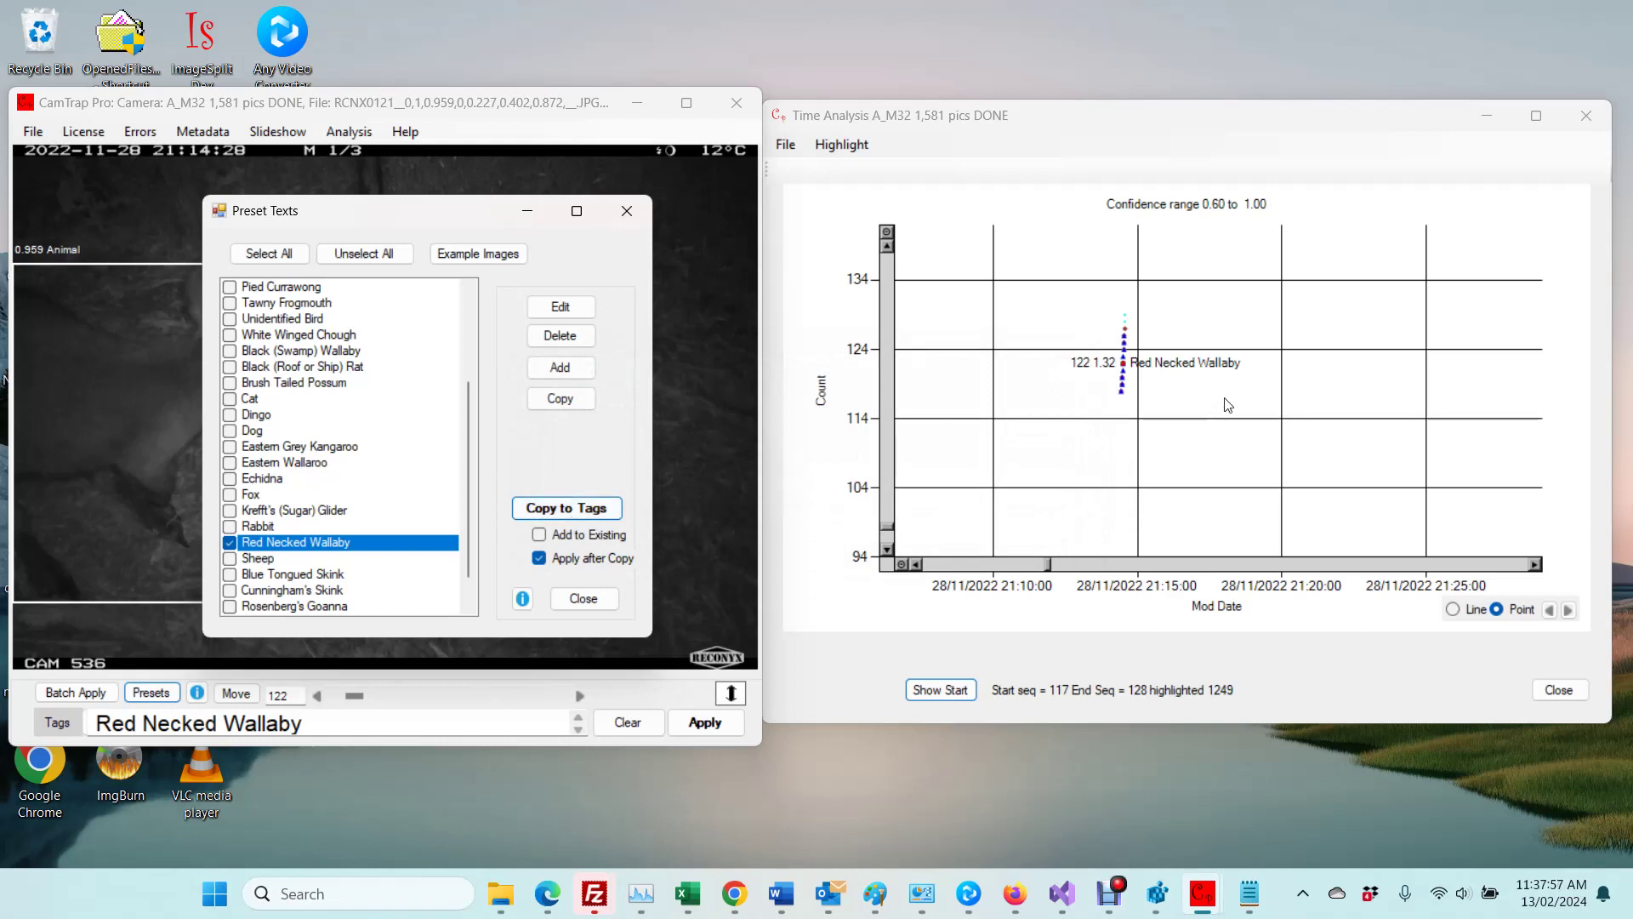
click(585, 600)
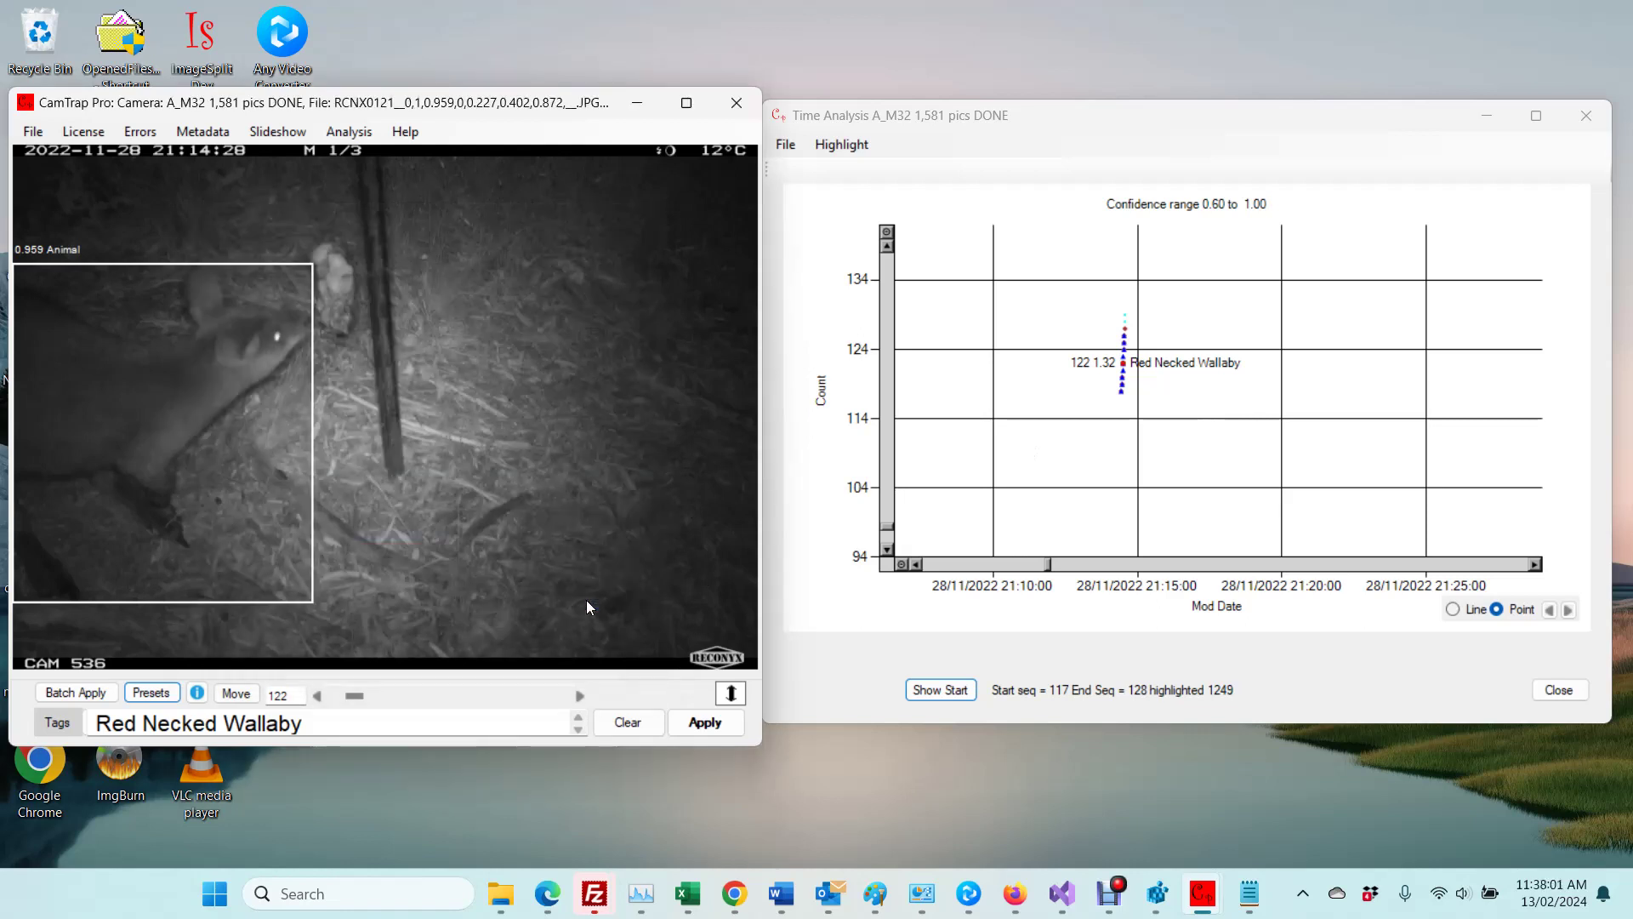
Step: Zoom the time chart back out to all dates, open image 130 in the 29/11/2022 cluster and step to image 132
click(887, 231)
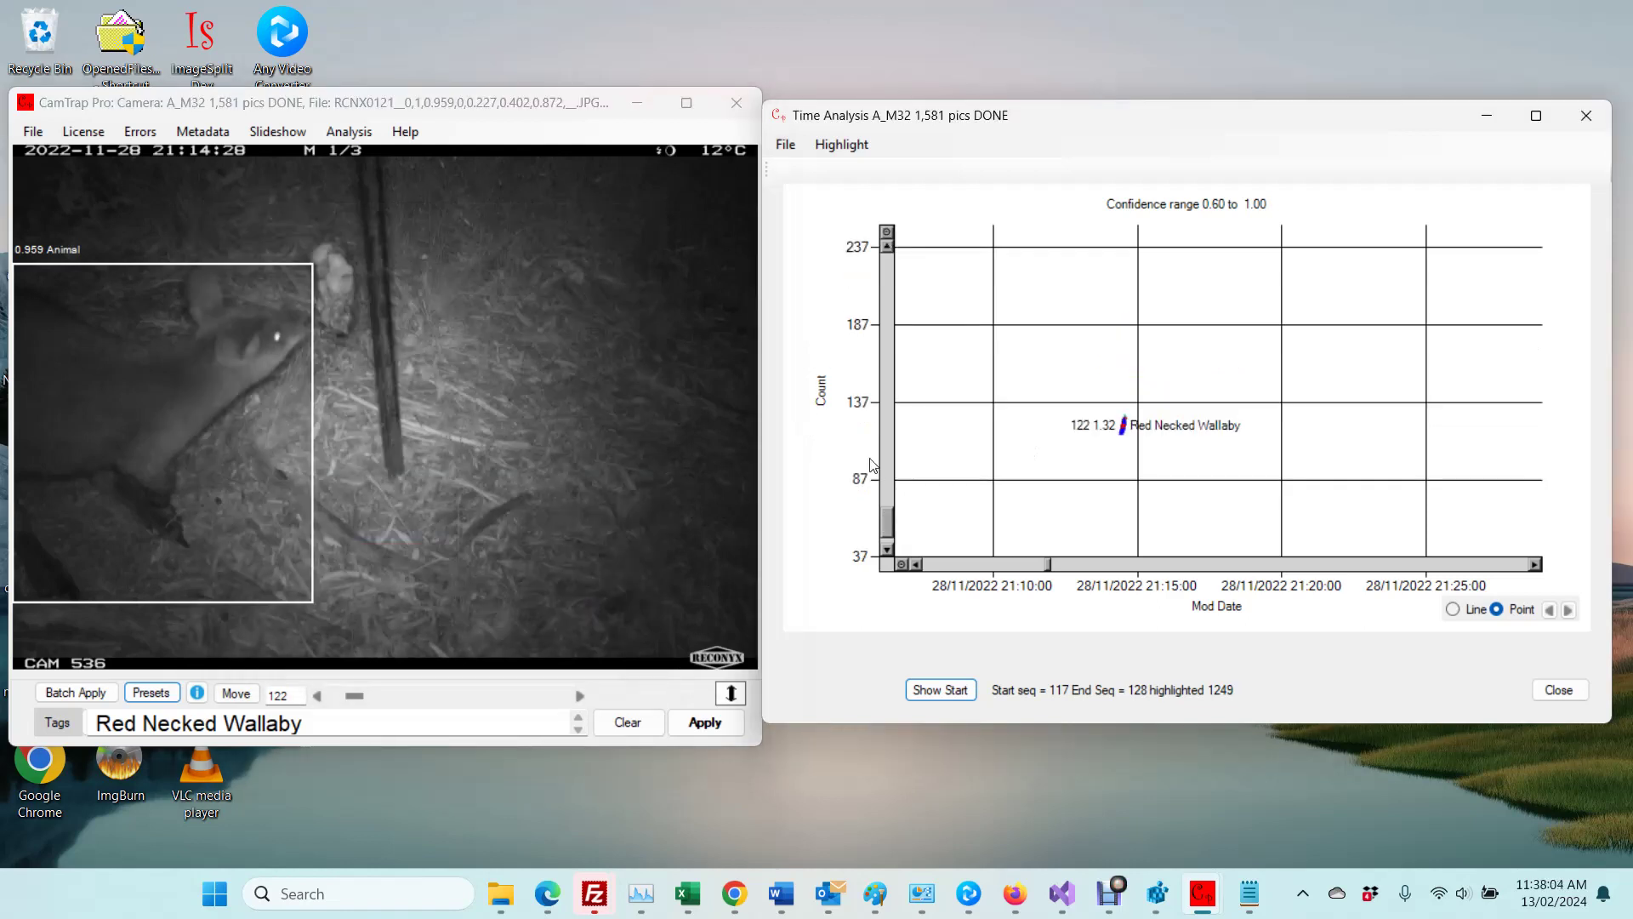
click(902, 564)
click(901, 555)
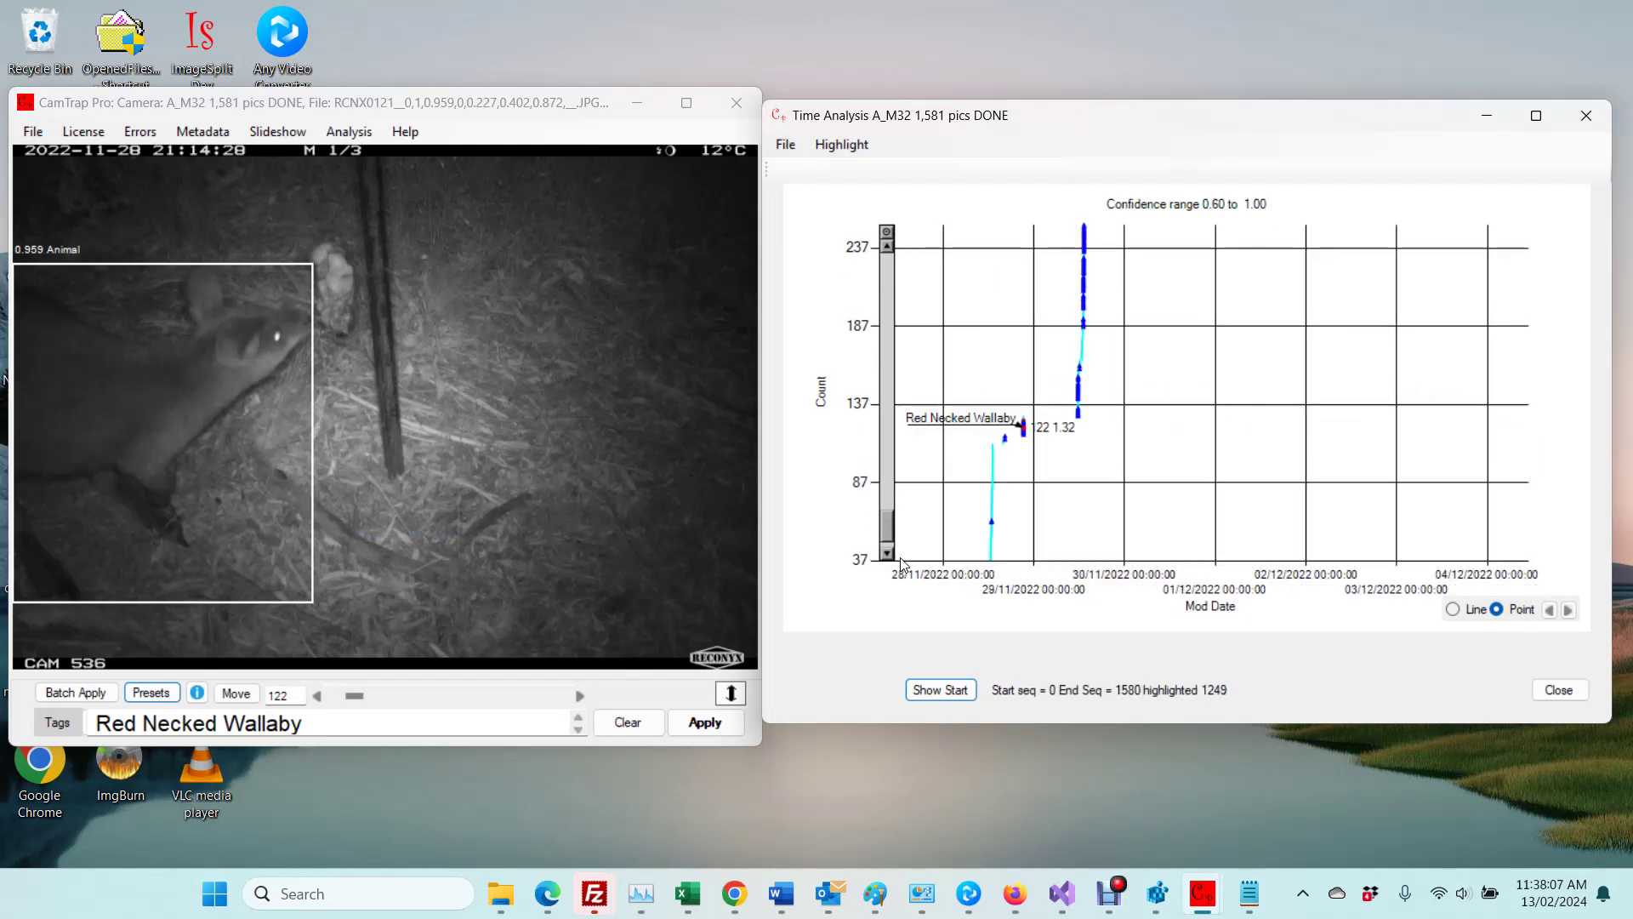
click(1081, 425)
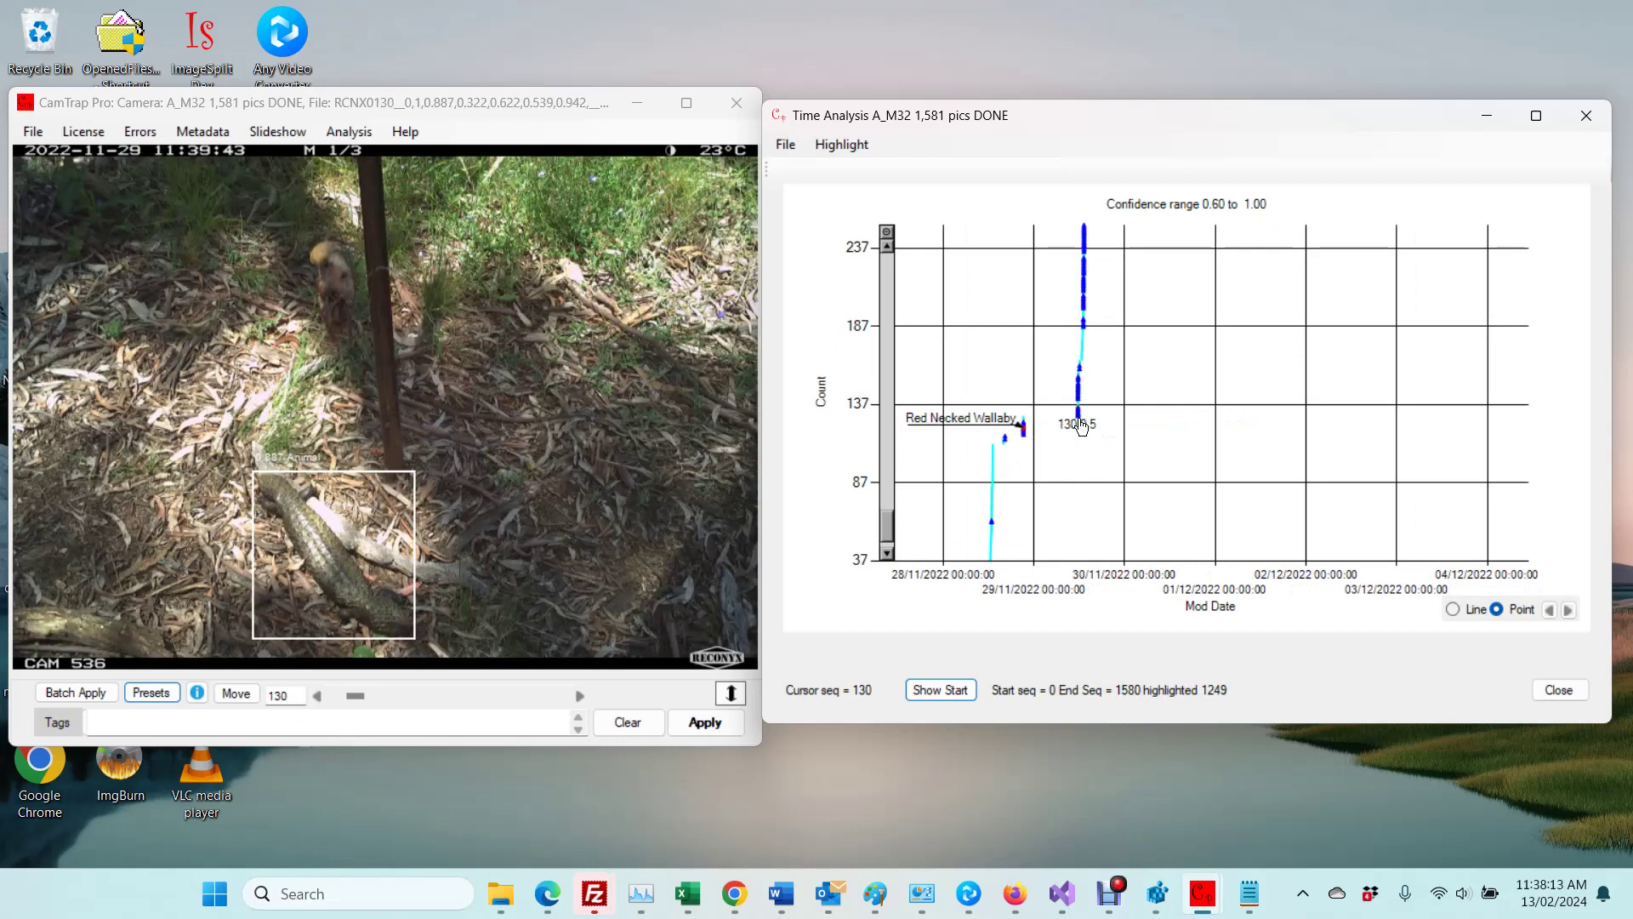
key(Right)
key(Right)
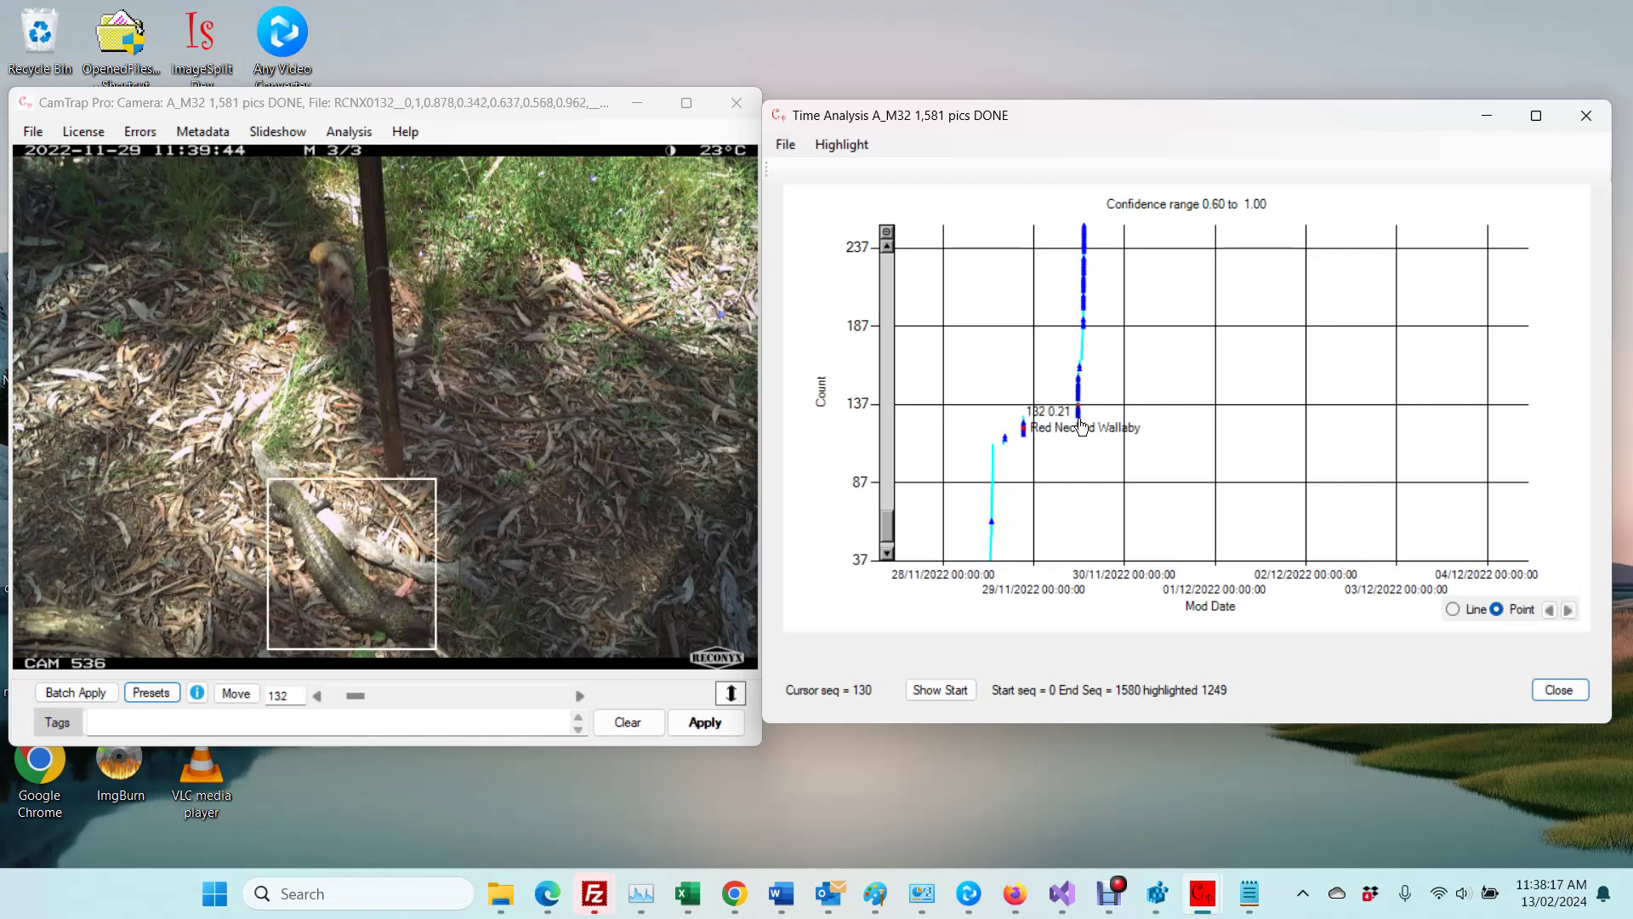
key(Right)
key(Left)
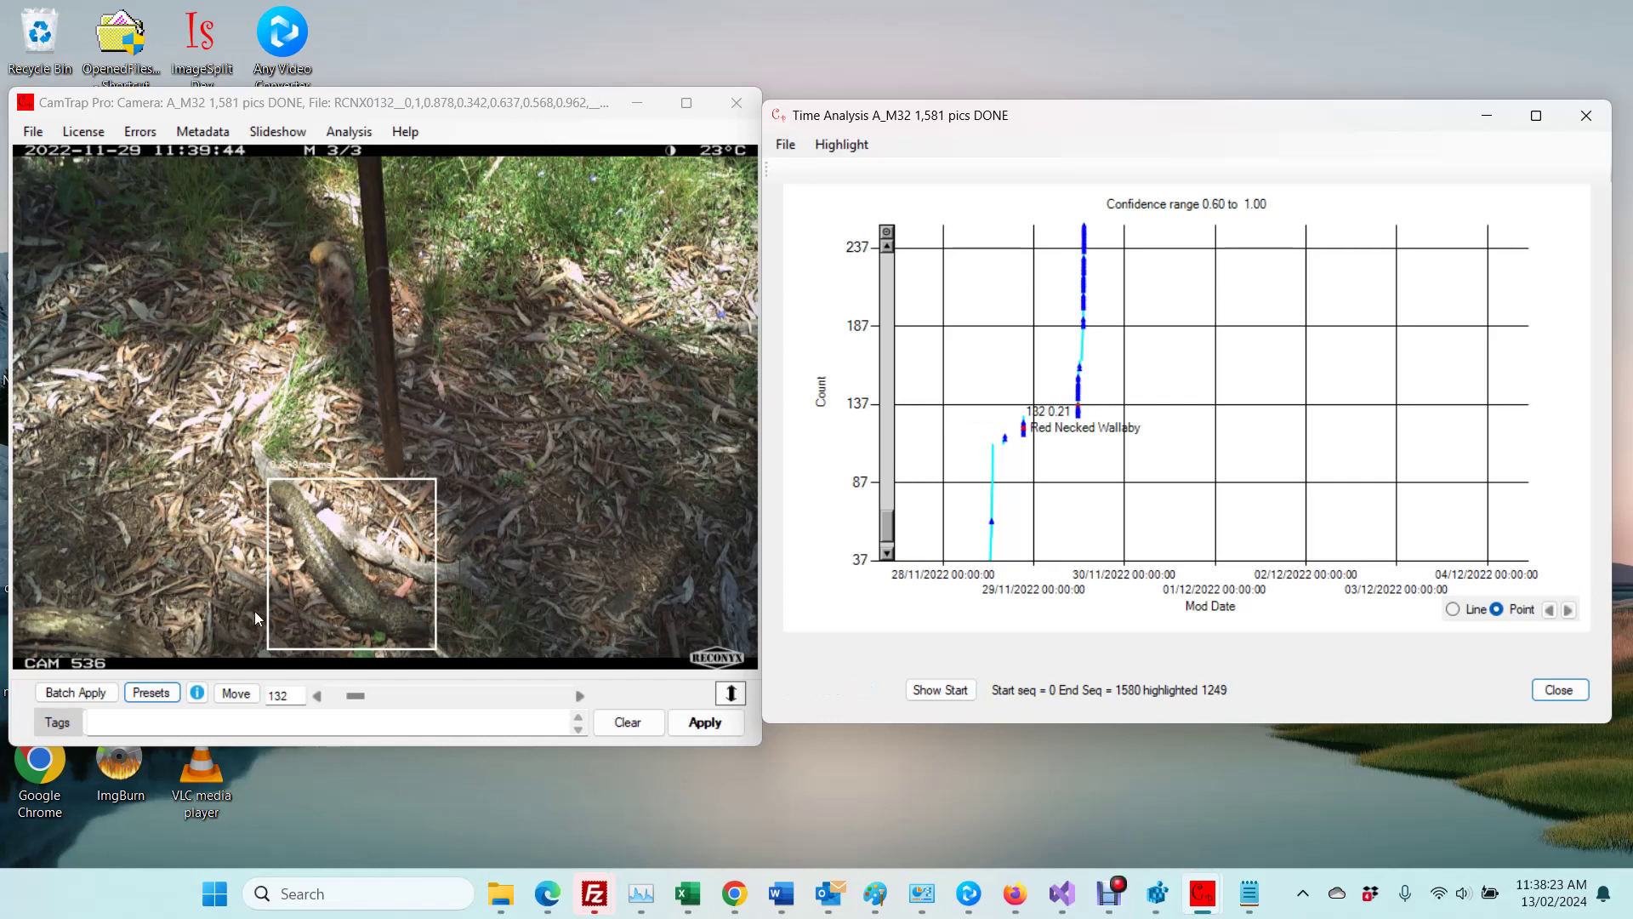
Step: Tag image 132 with the preset Shingleback Skink, applying it on copy, and close the preset texts
click(150, 694)
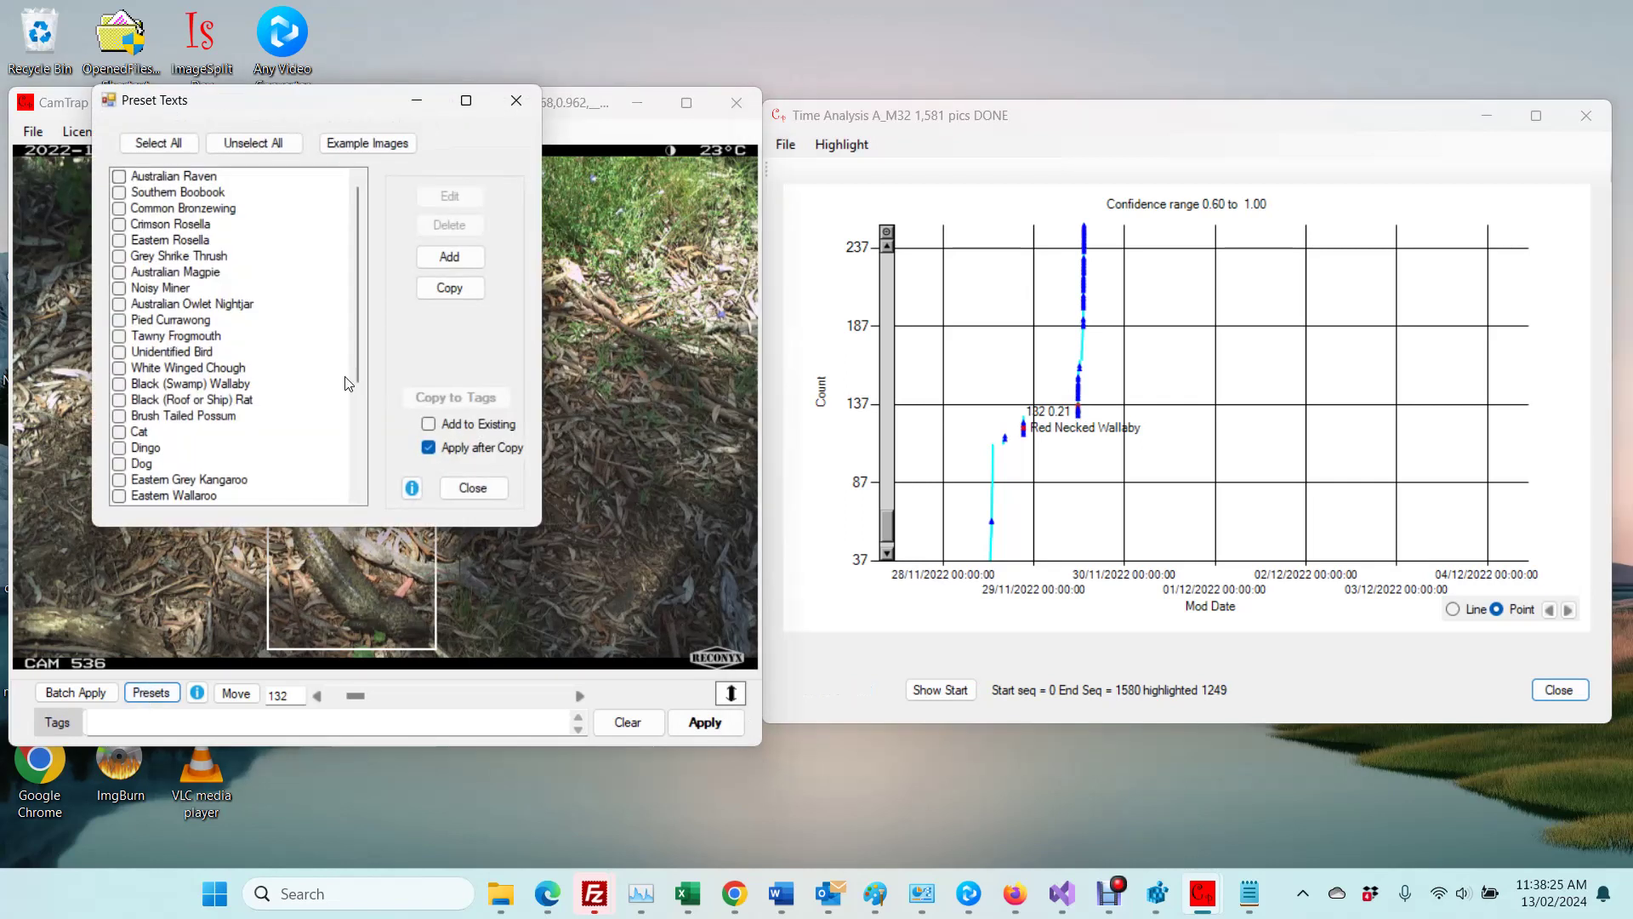
drag(359, 304, 160, 466)
click(131, 478)
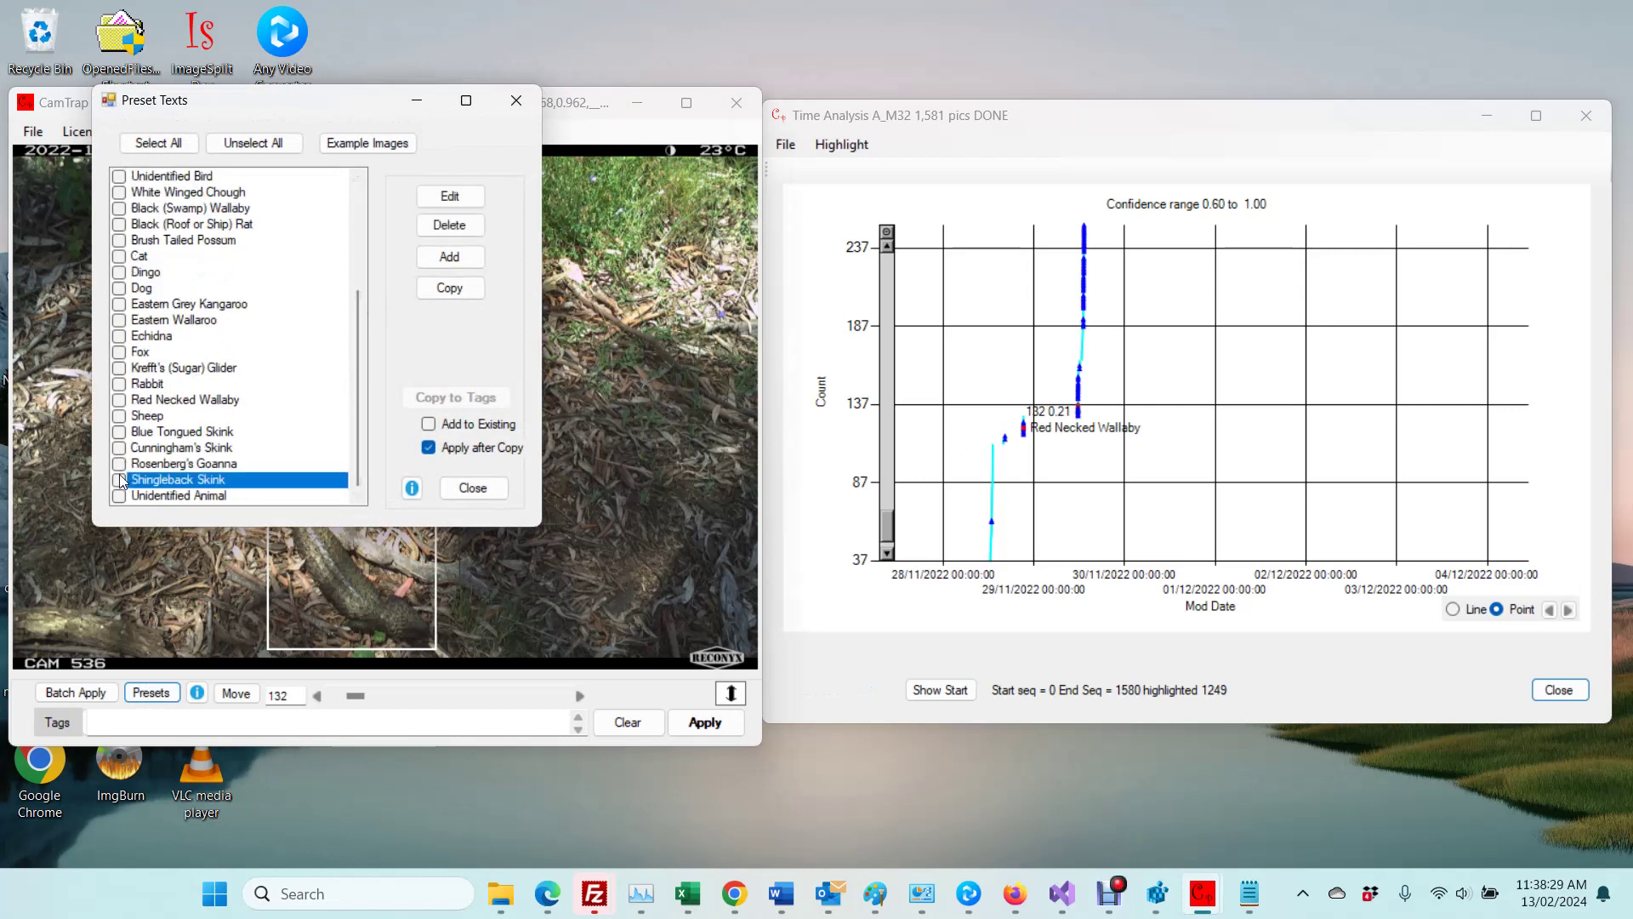
click(462, 400)
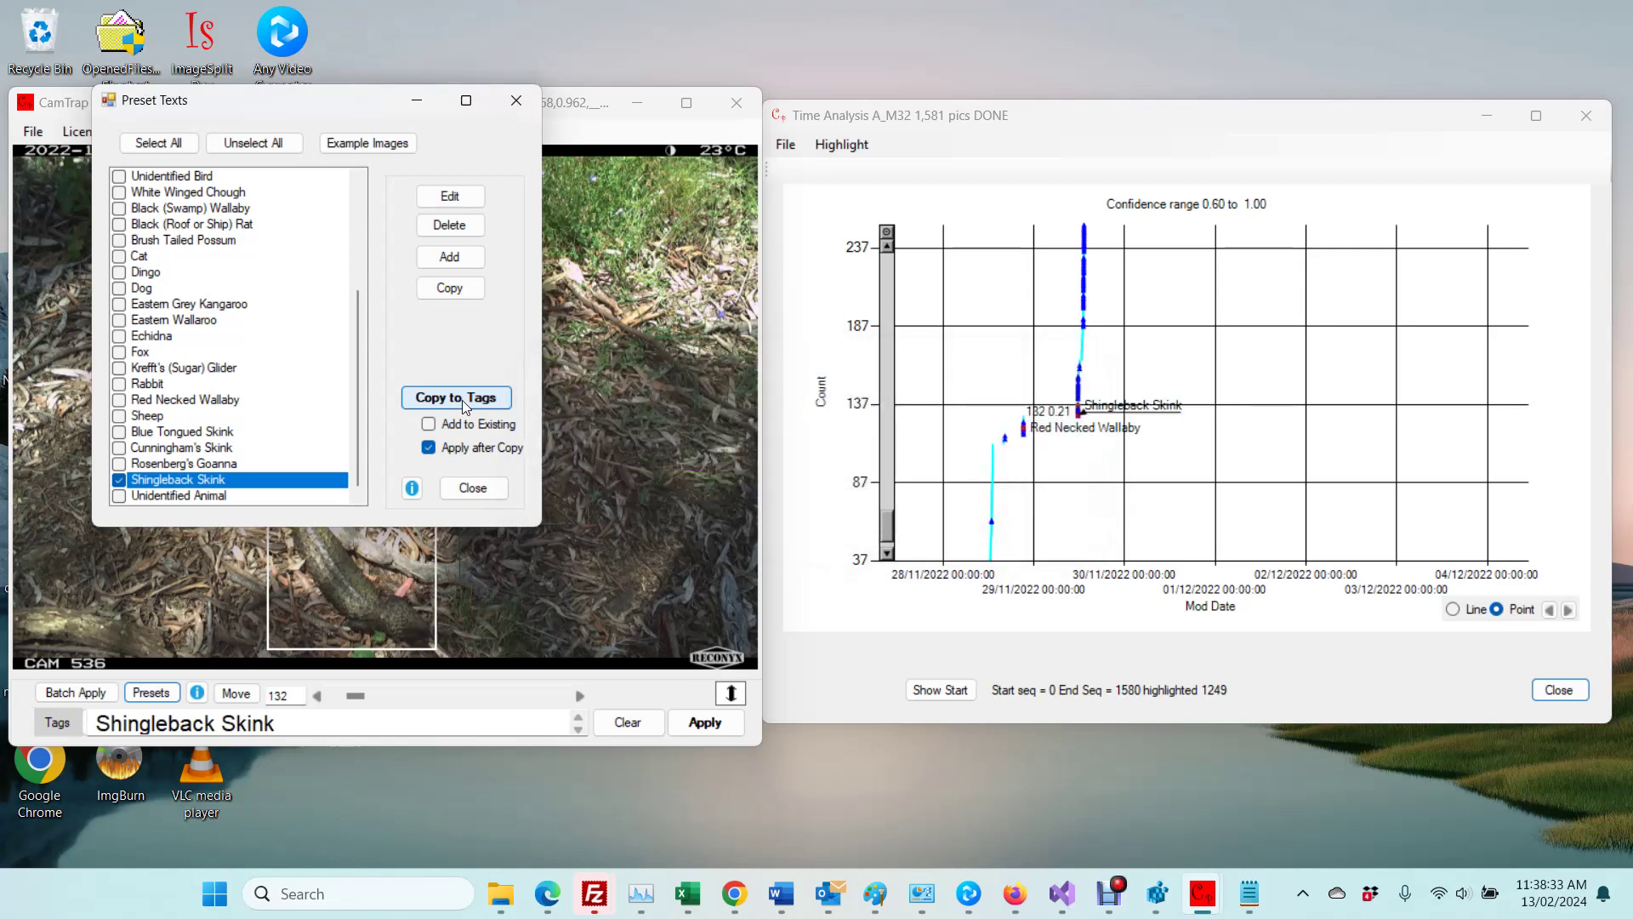
click(473, 488)
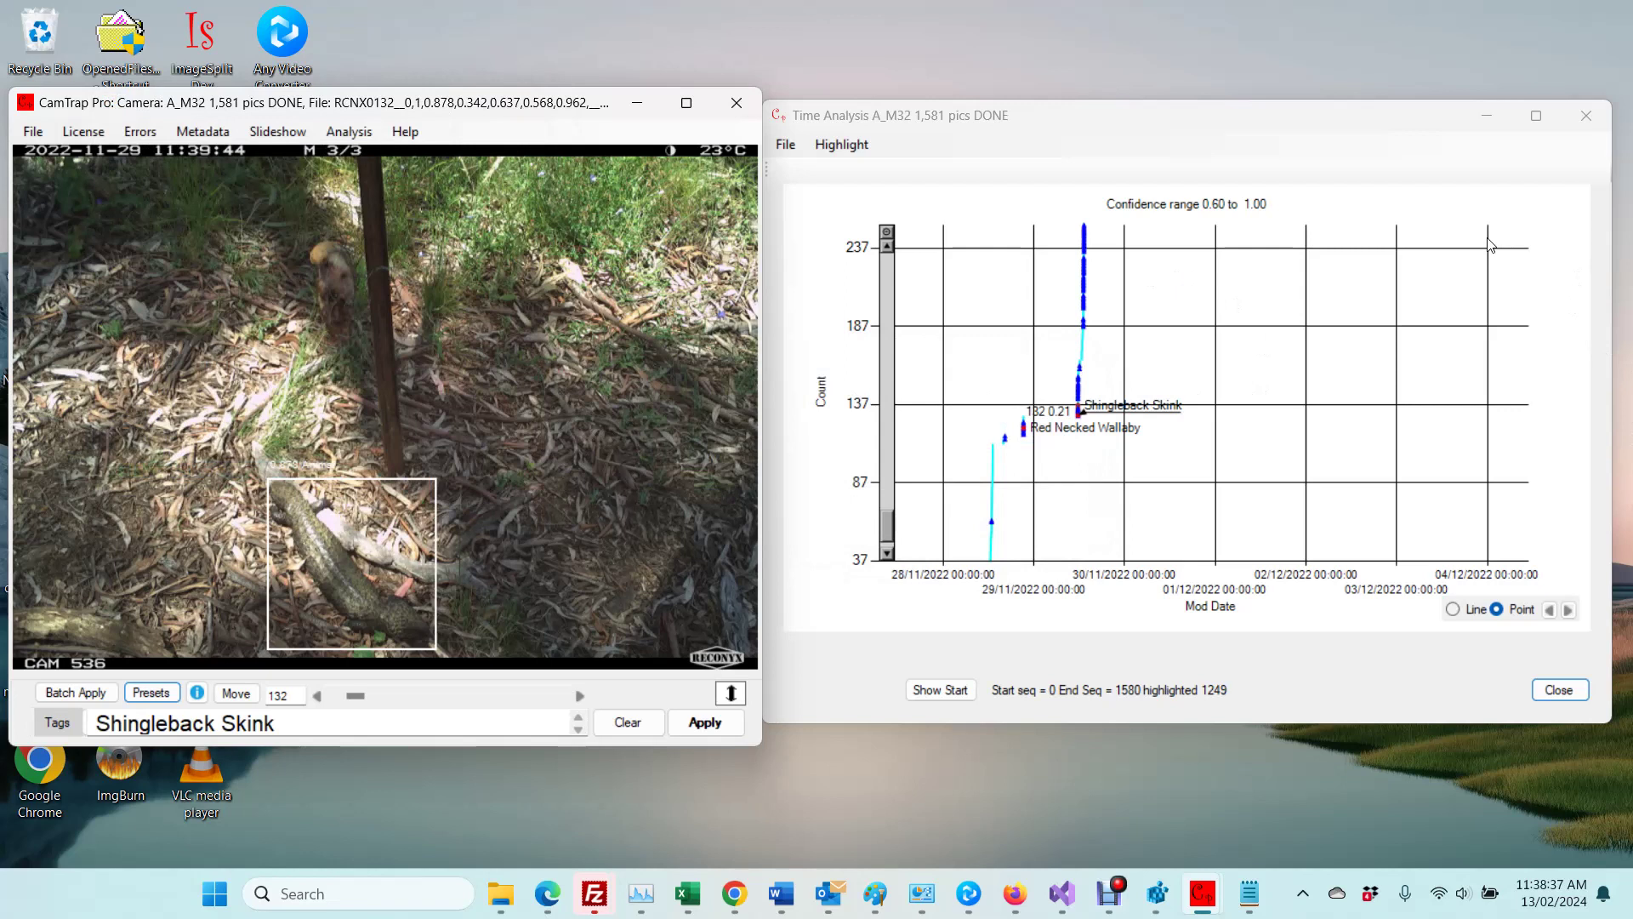
Step: Open image 205 from the upper 29/11/2022 cluster, compare the neighbouring images back to 202, and settle on image 204
click(1083, 299)
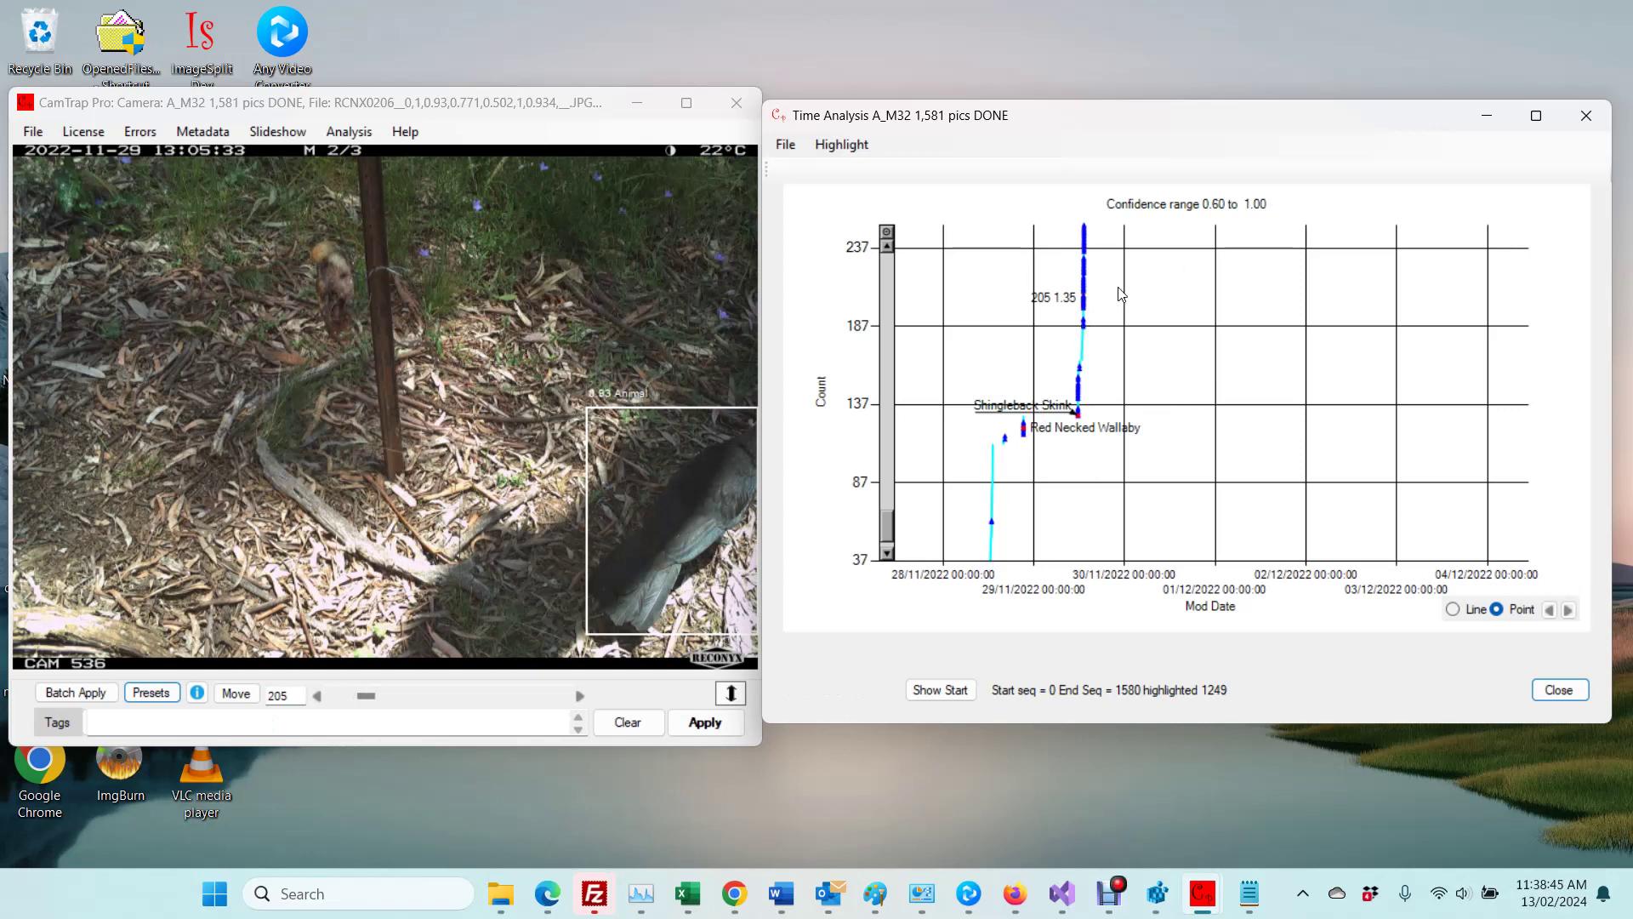
key(Left)
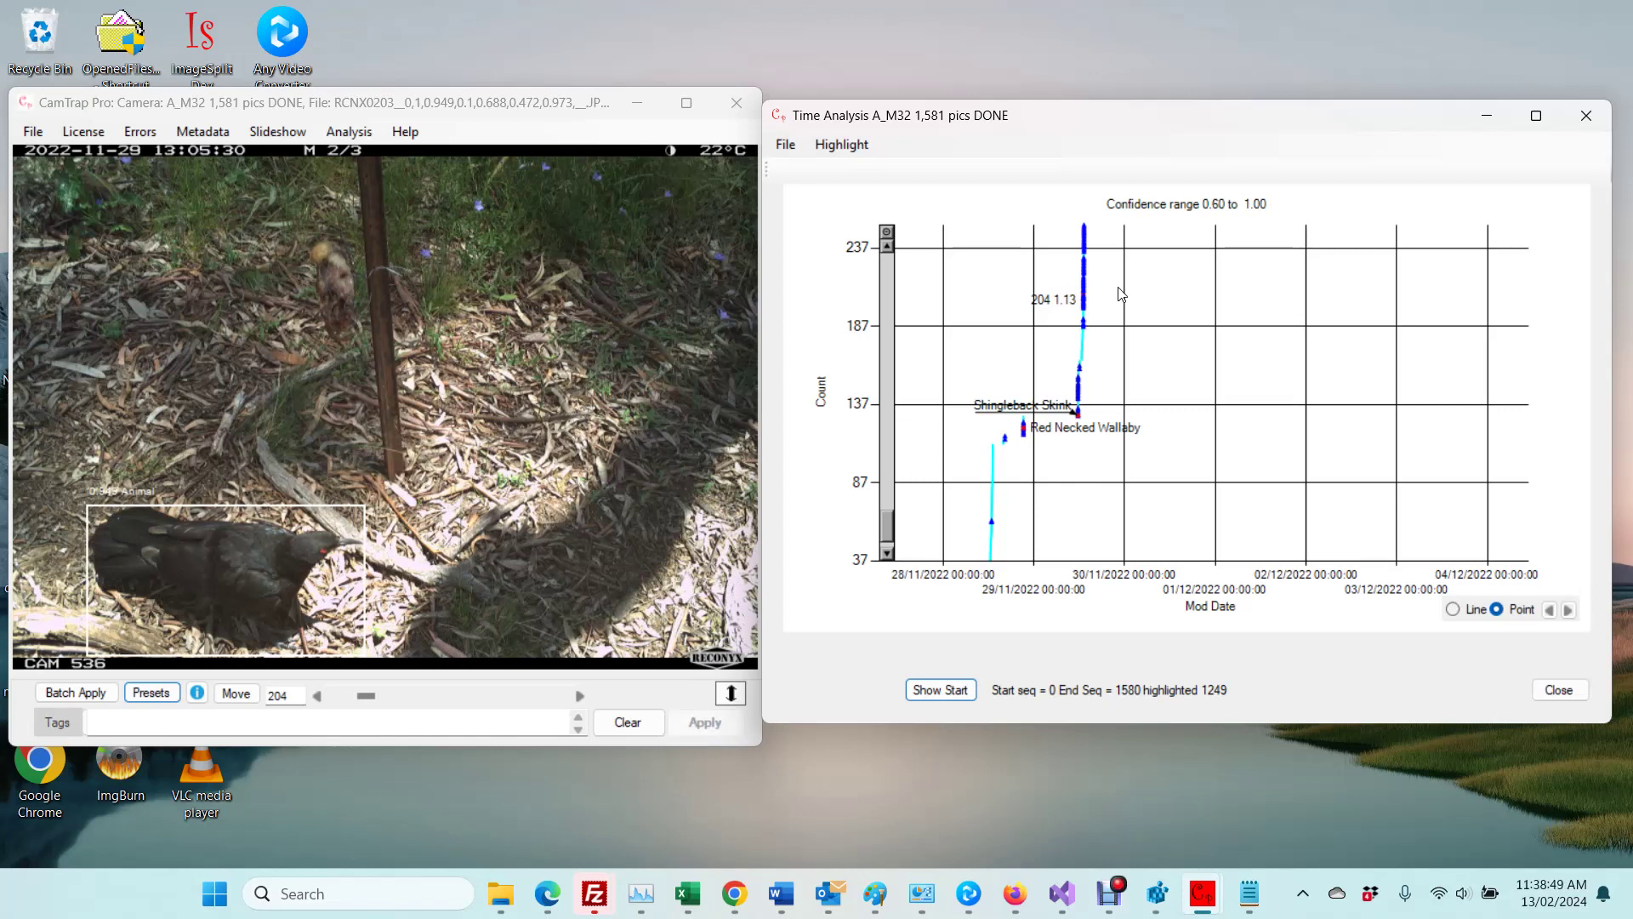
key(Left)
key(Left)
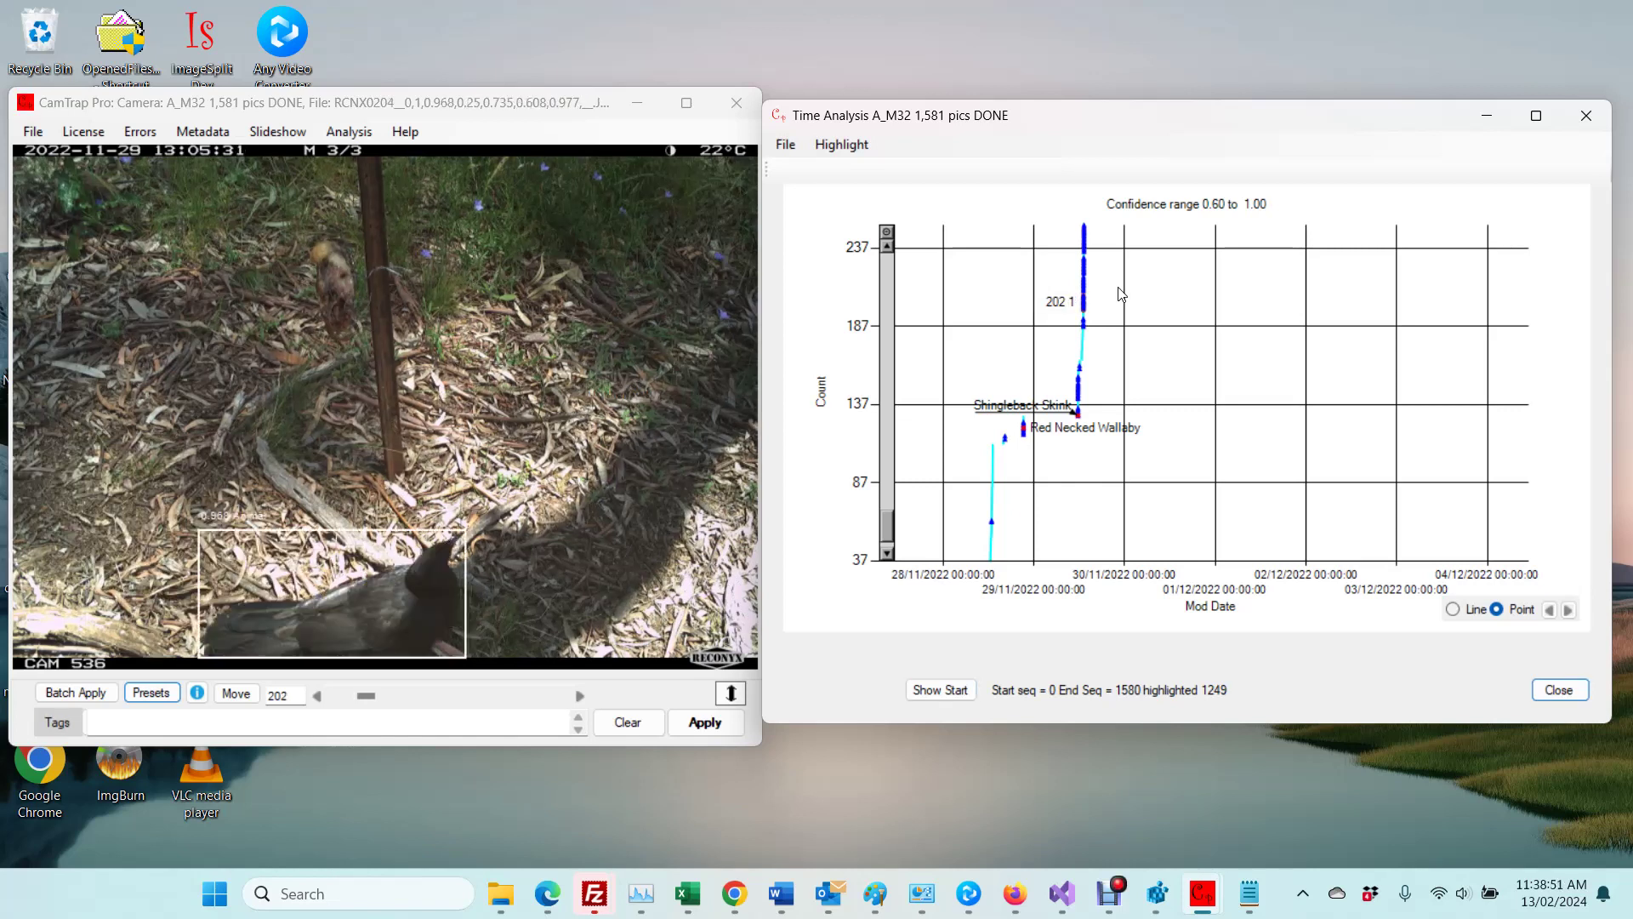
key(Right)
key(Right)
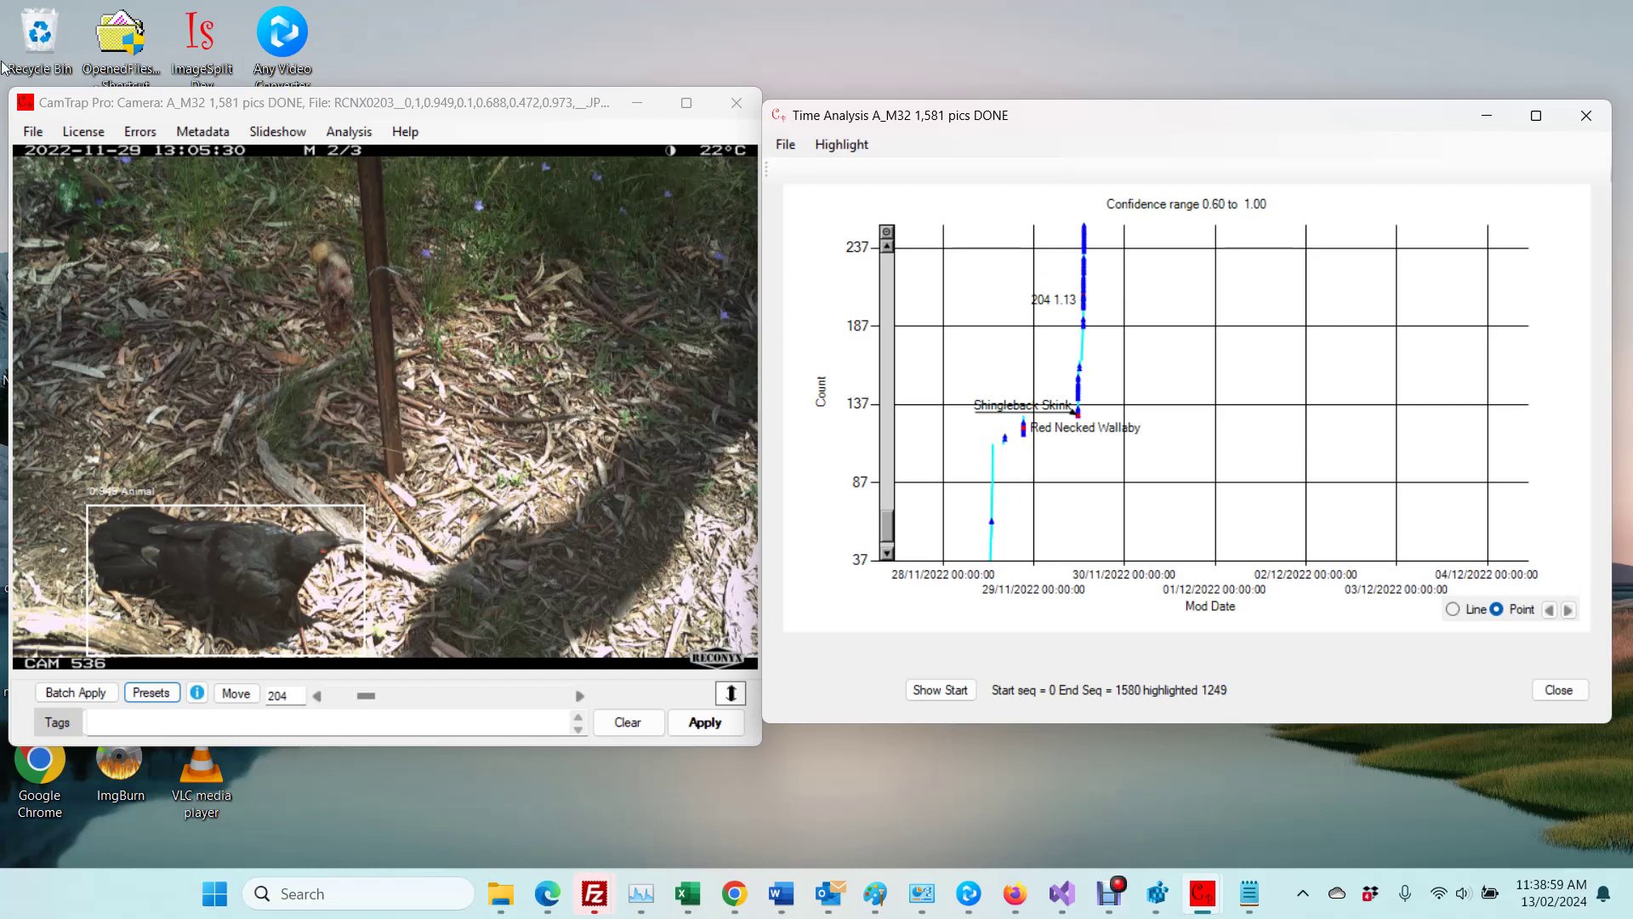
Step: Tag image 204 with the preset White Winged Chough, applying it on copy, and close the preset texts
click(148, 692)
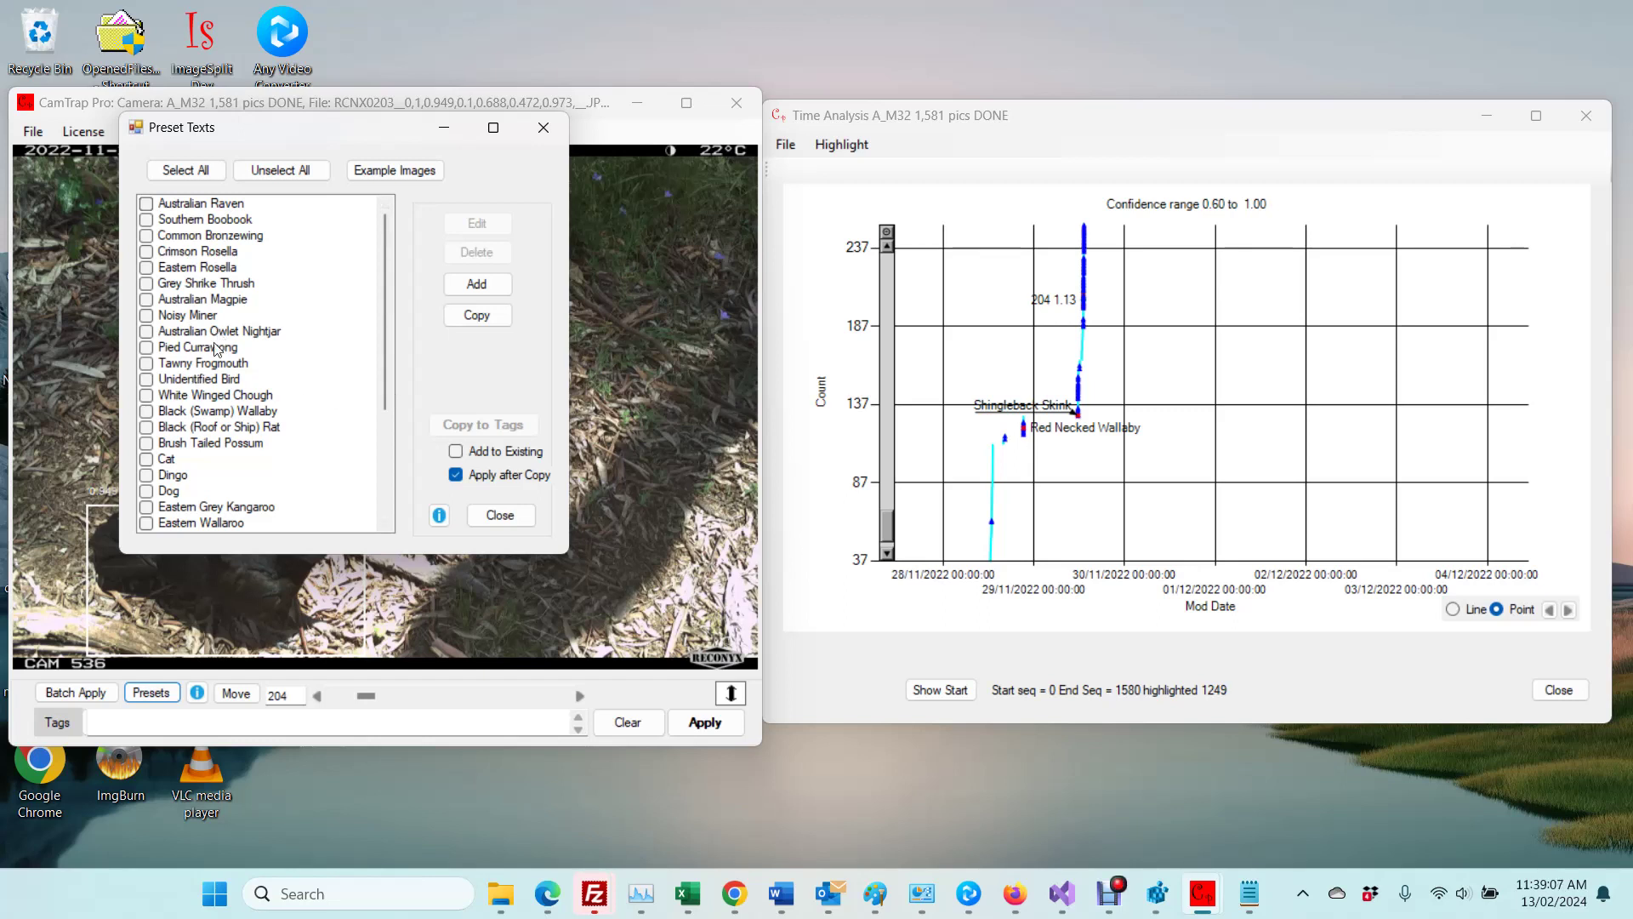
click(146, 394)
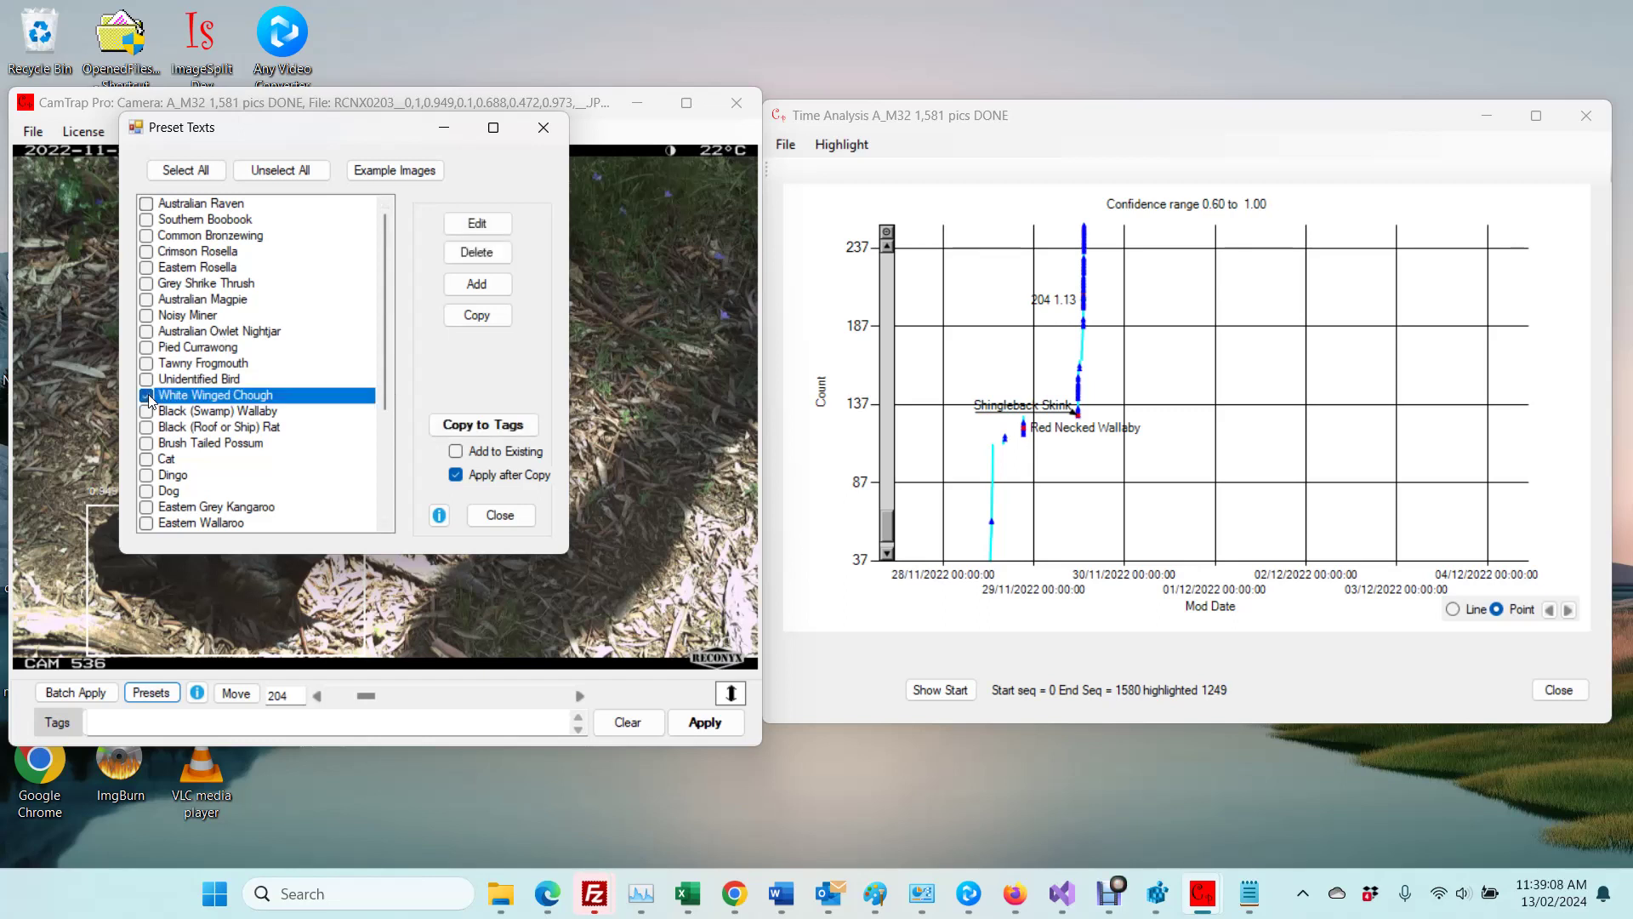
click(486, 433)
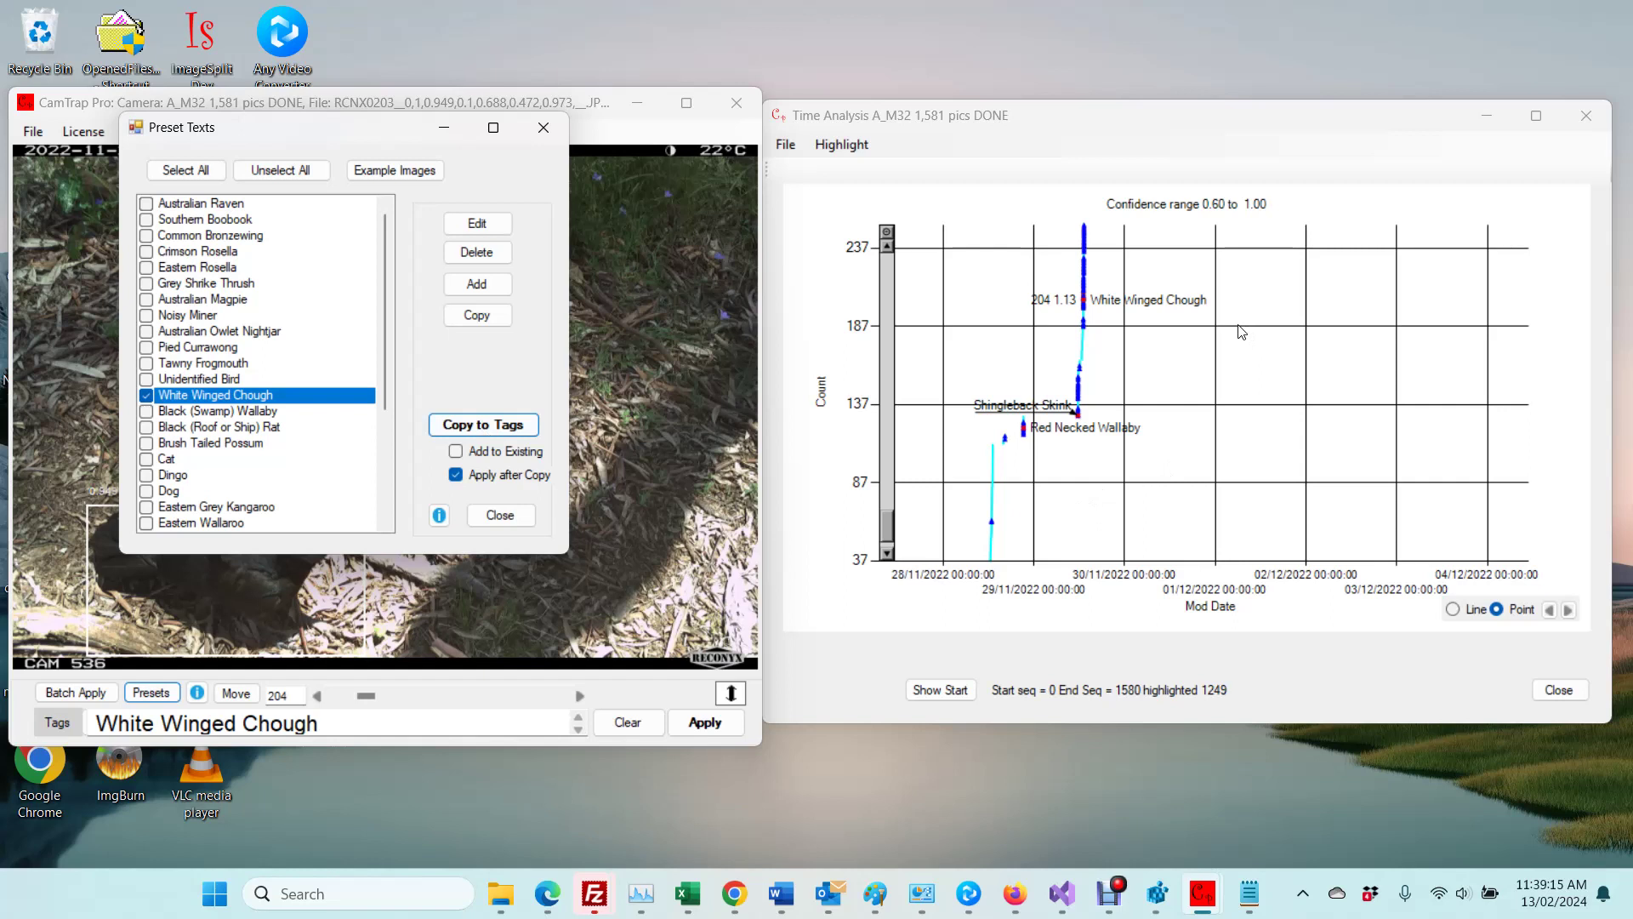
click(500, 516)
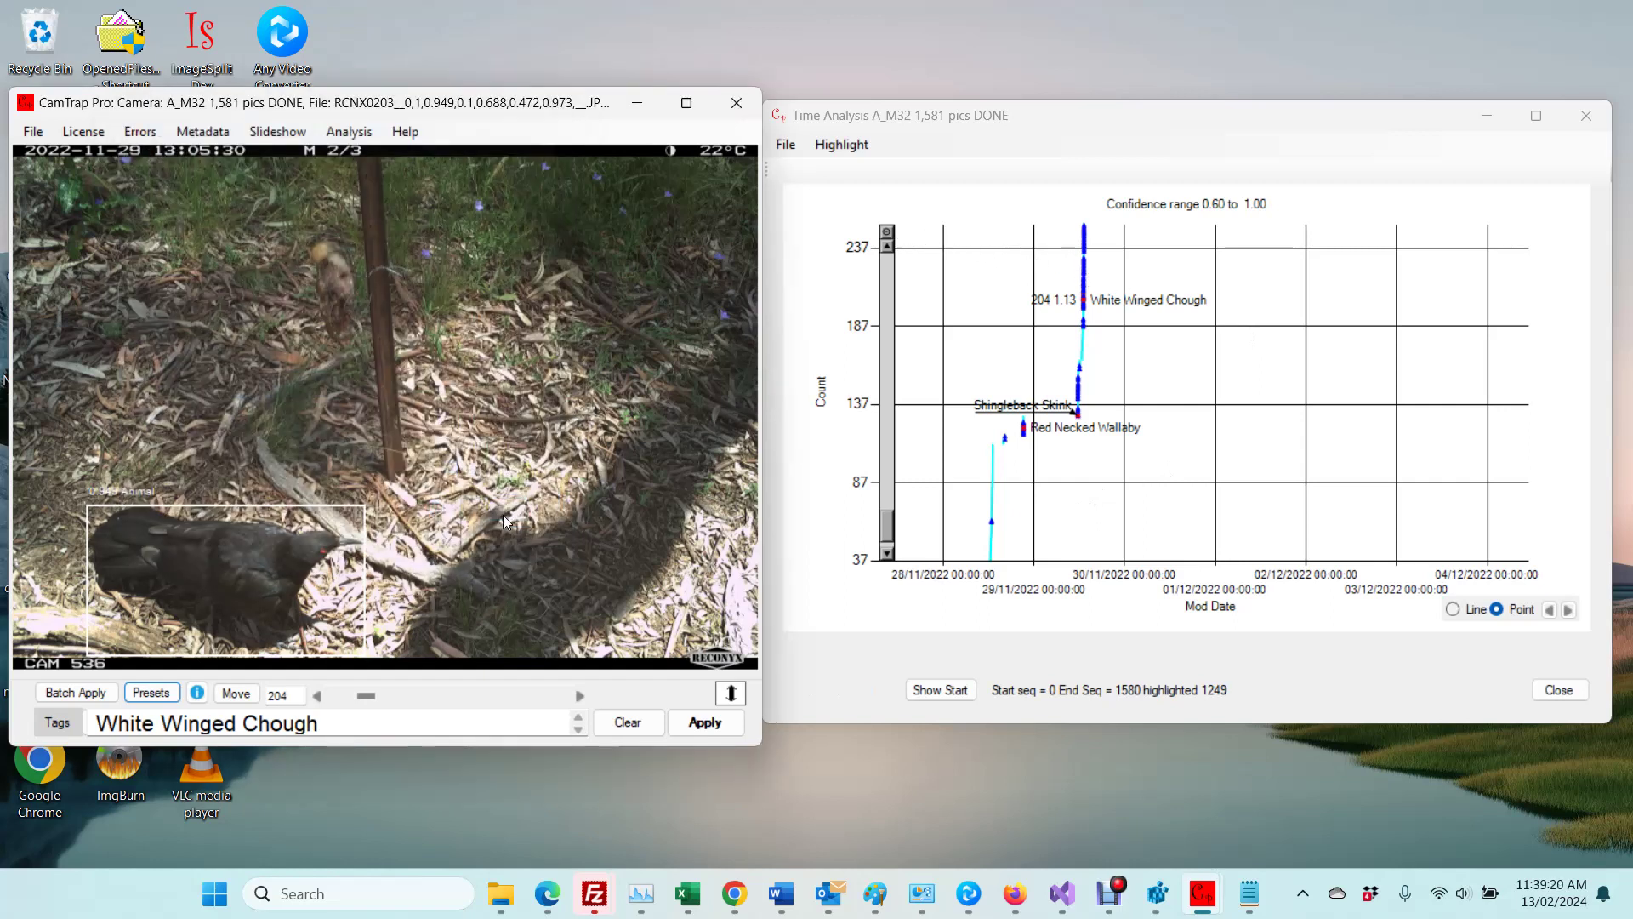
Step: Examine images 224, 239, 249 and 268, with the chart zoomed in on the 29/11/2022 afternoon detections
click(1086, 277)
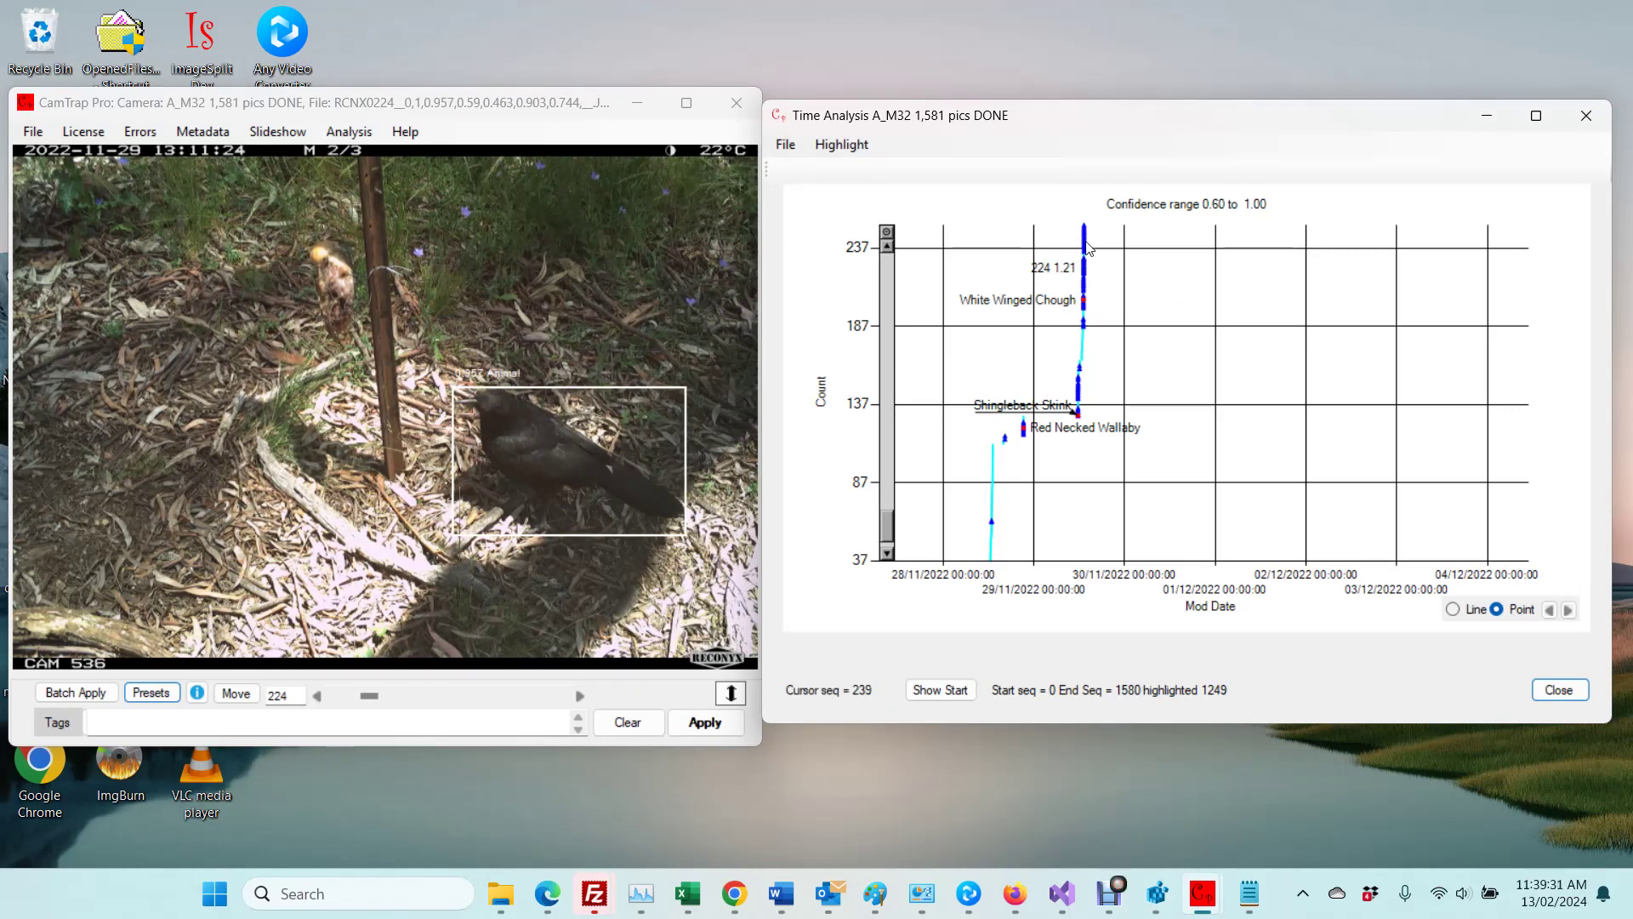
click(1088, 247)
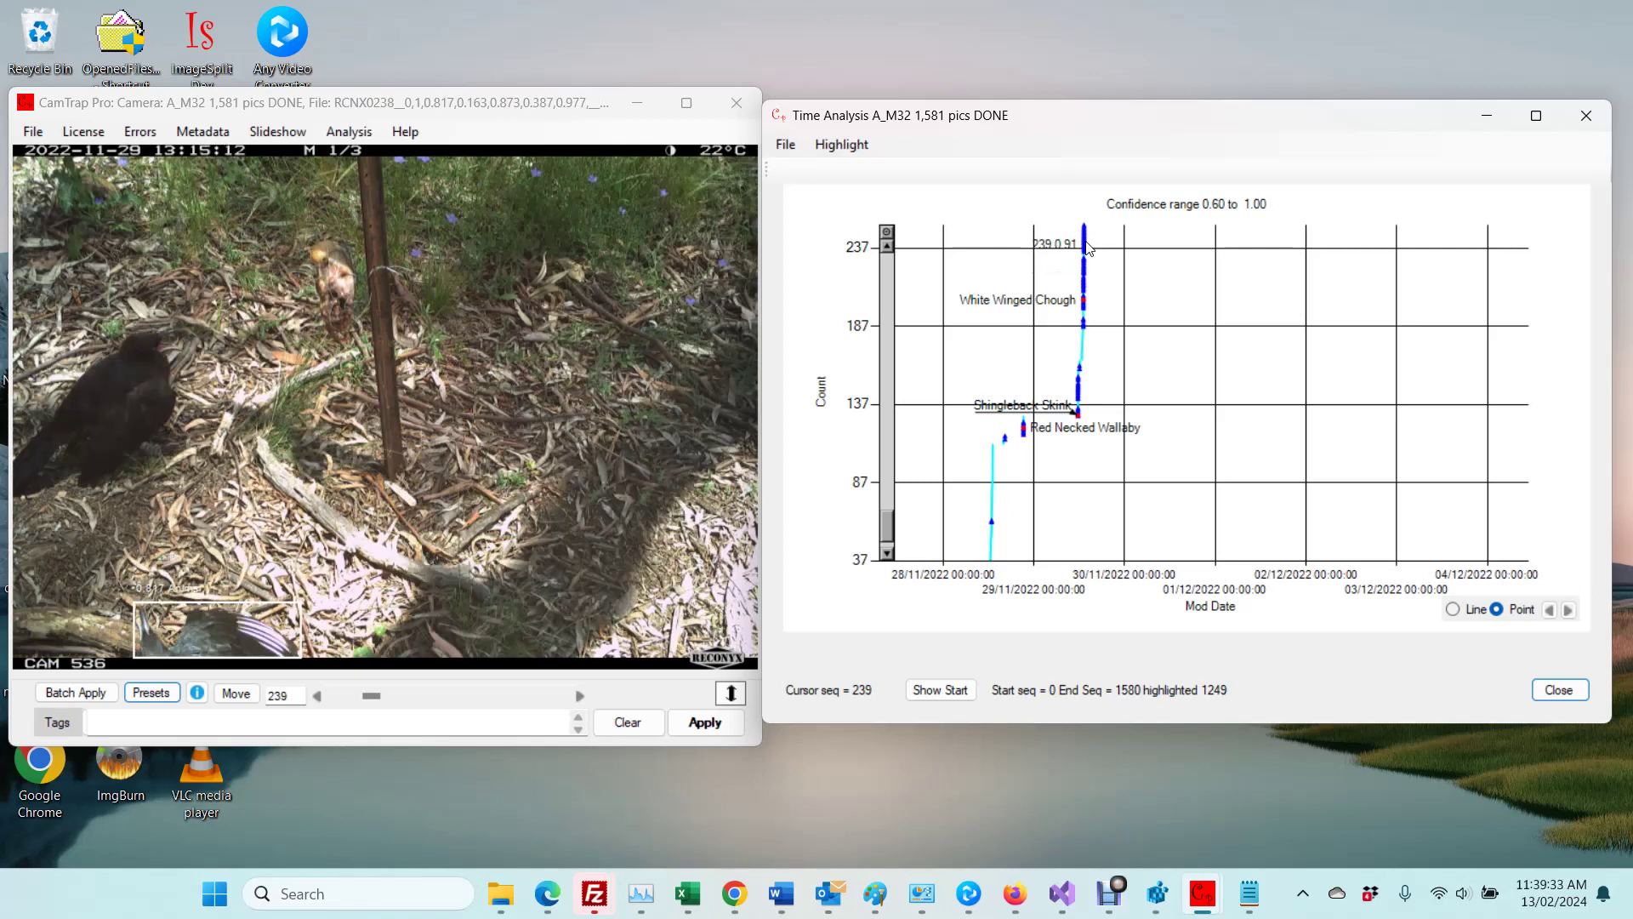
click(888, 232)
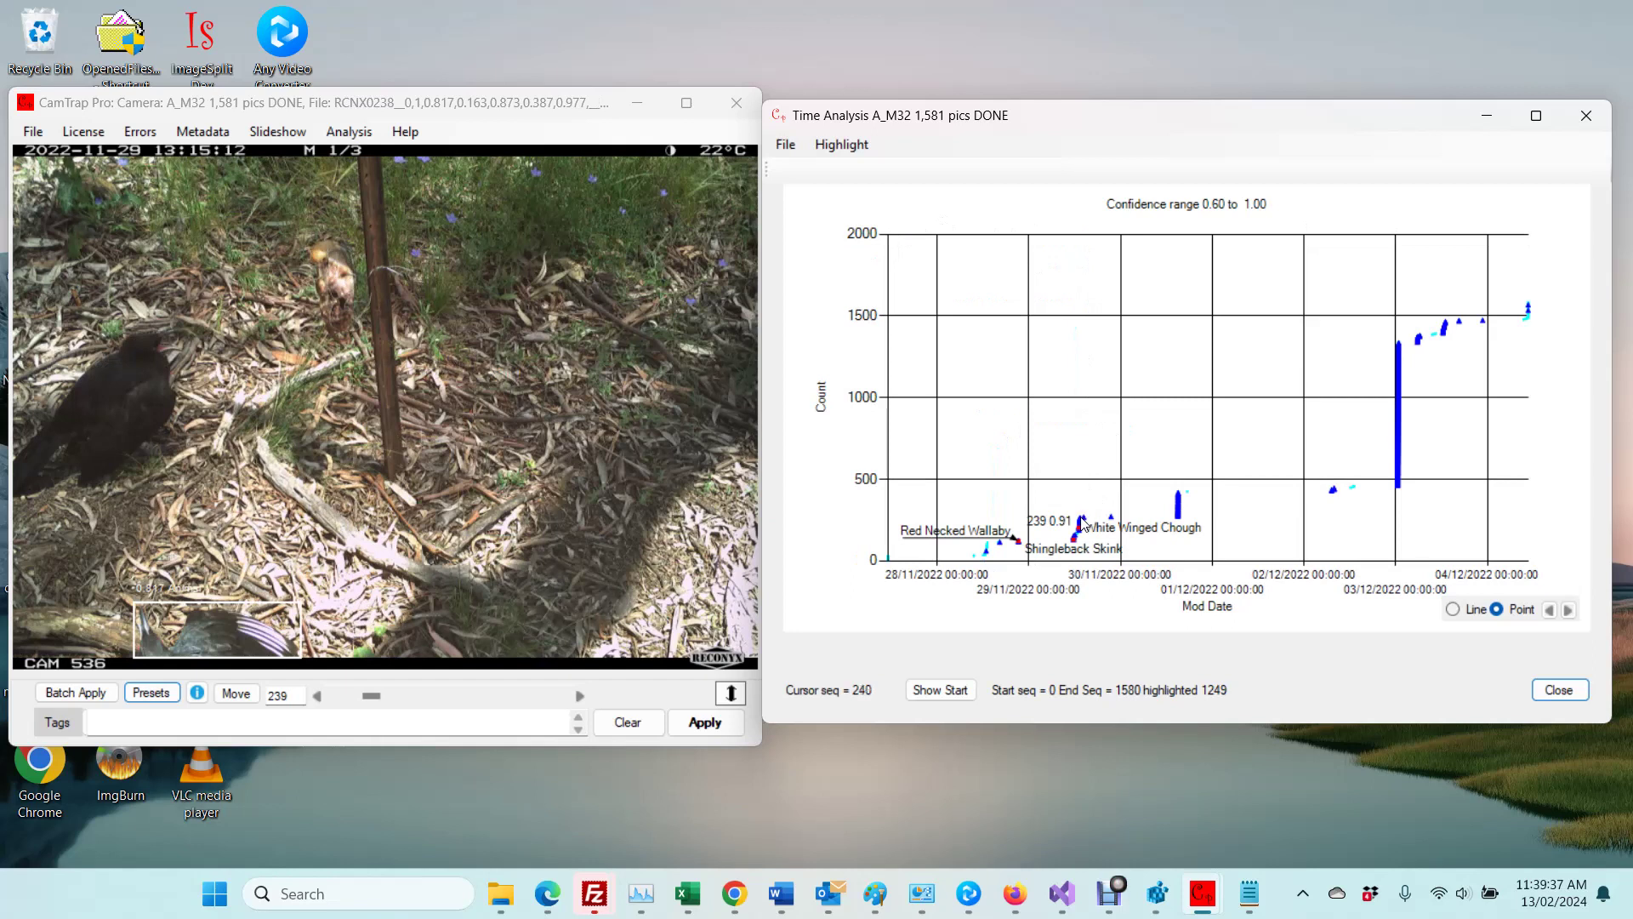
drag(1075, 511, 1167, 576)
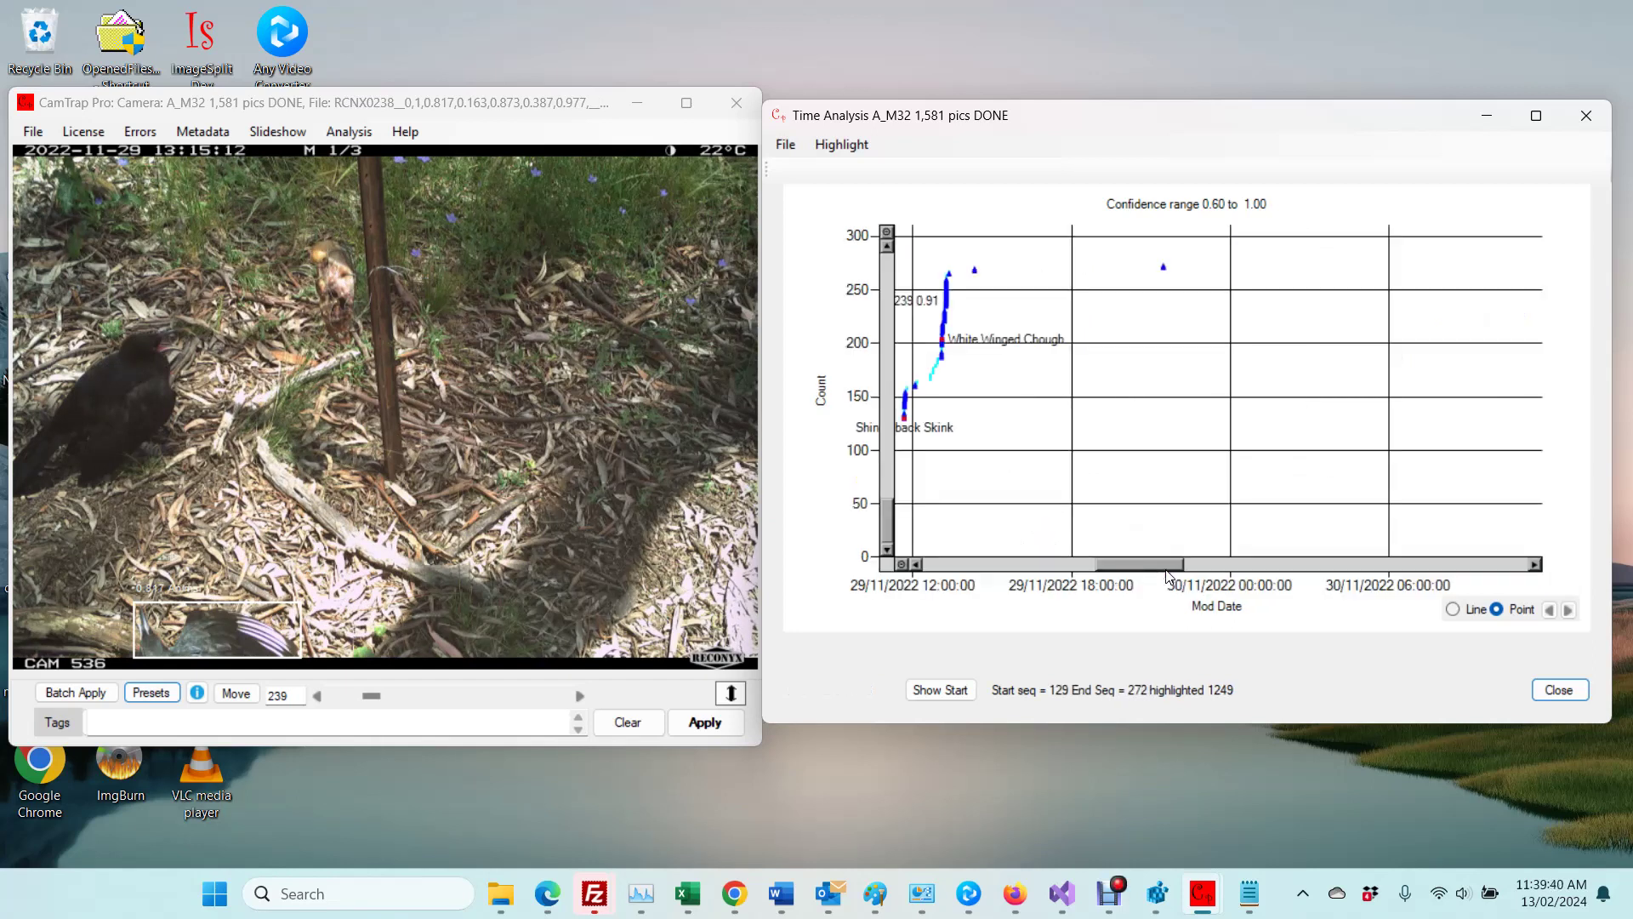
click(946, 294)
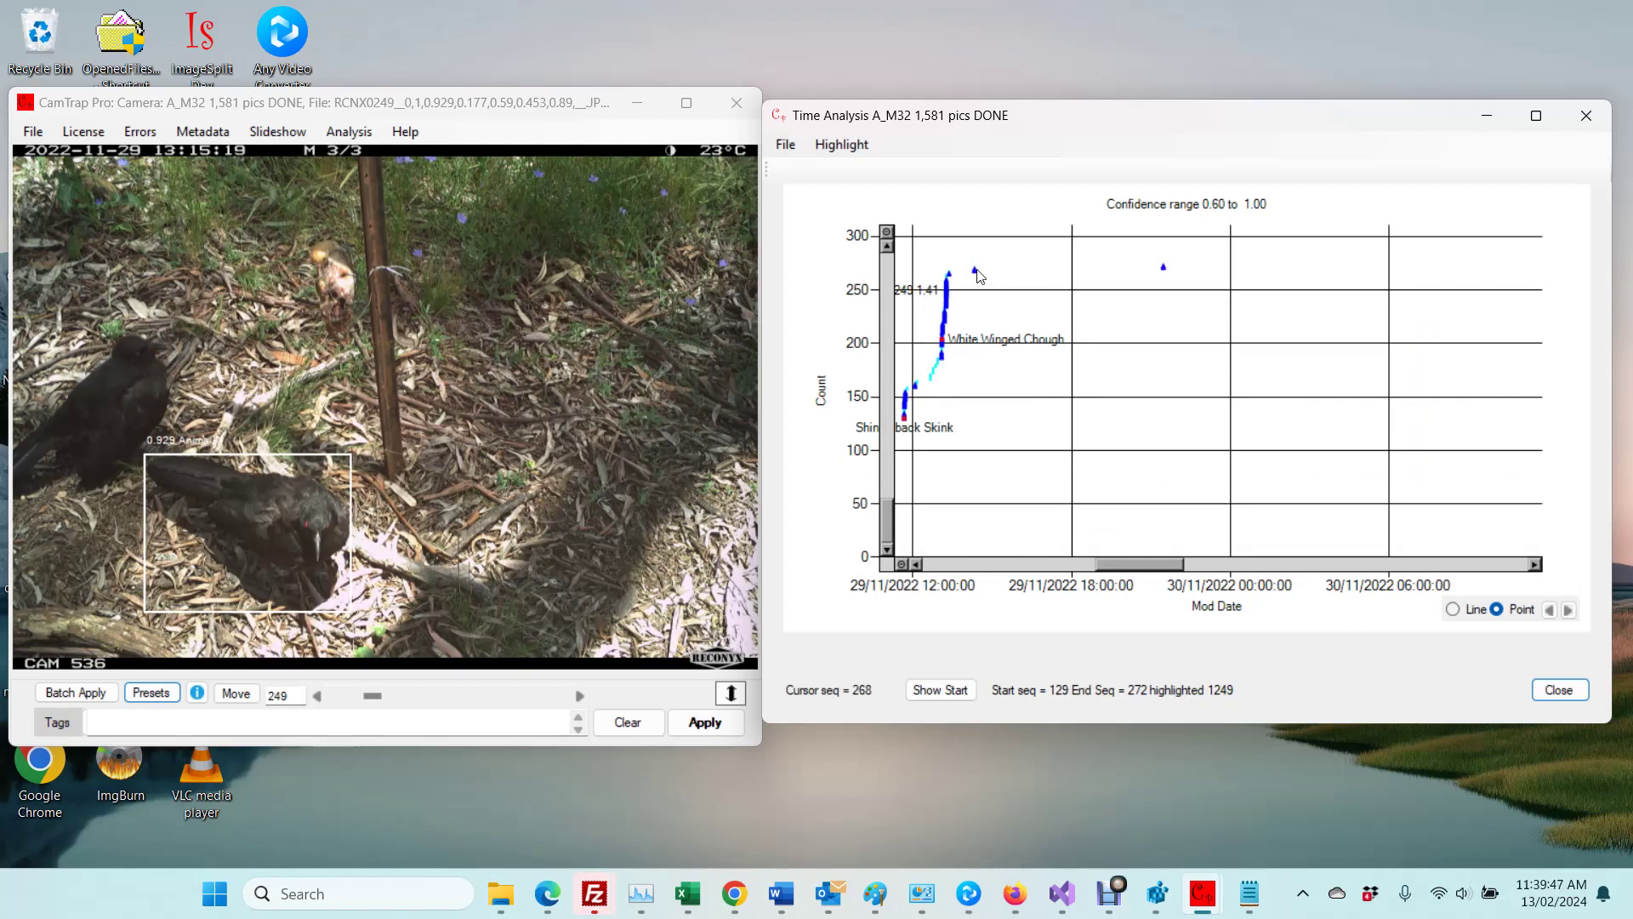
click(977, 274)
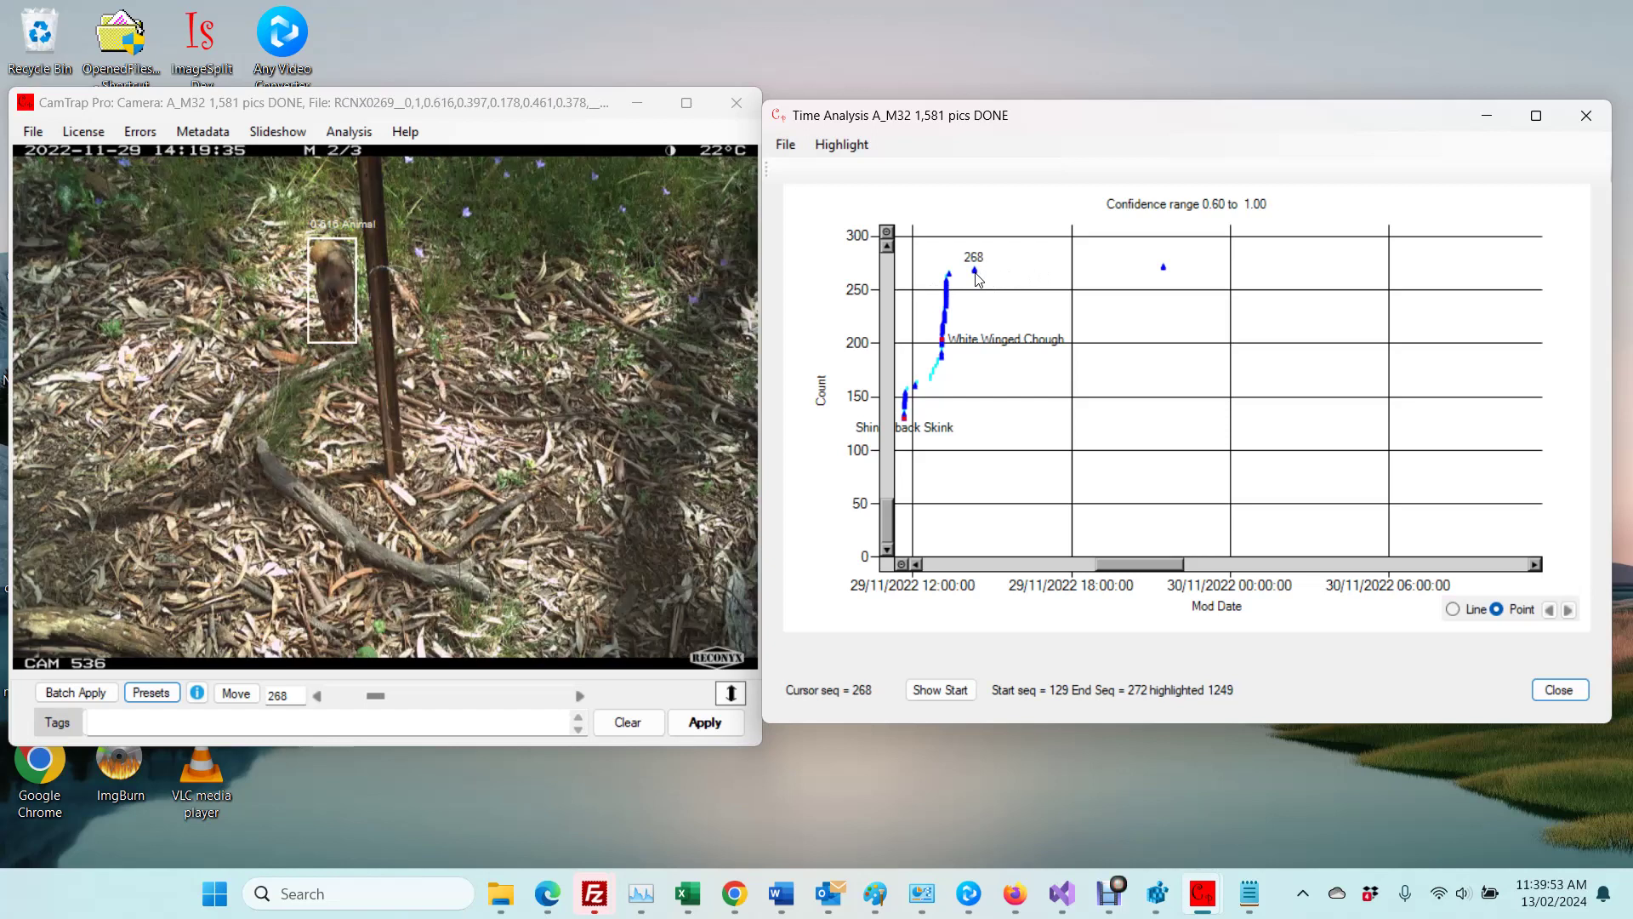
Step: Go through the isolated night-time point from image 271 to 273, and tag image 273 with the preset Unidentified Animal
click(1164, 272)
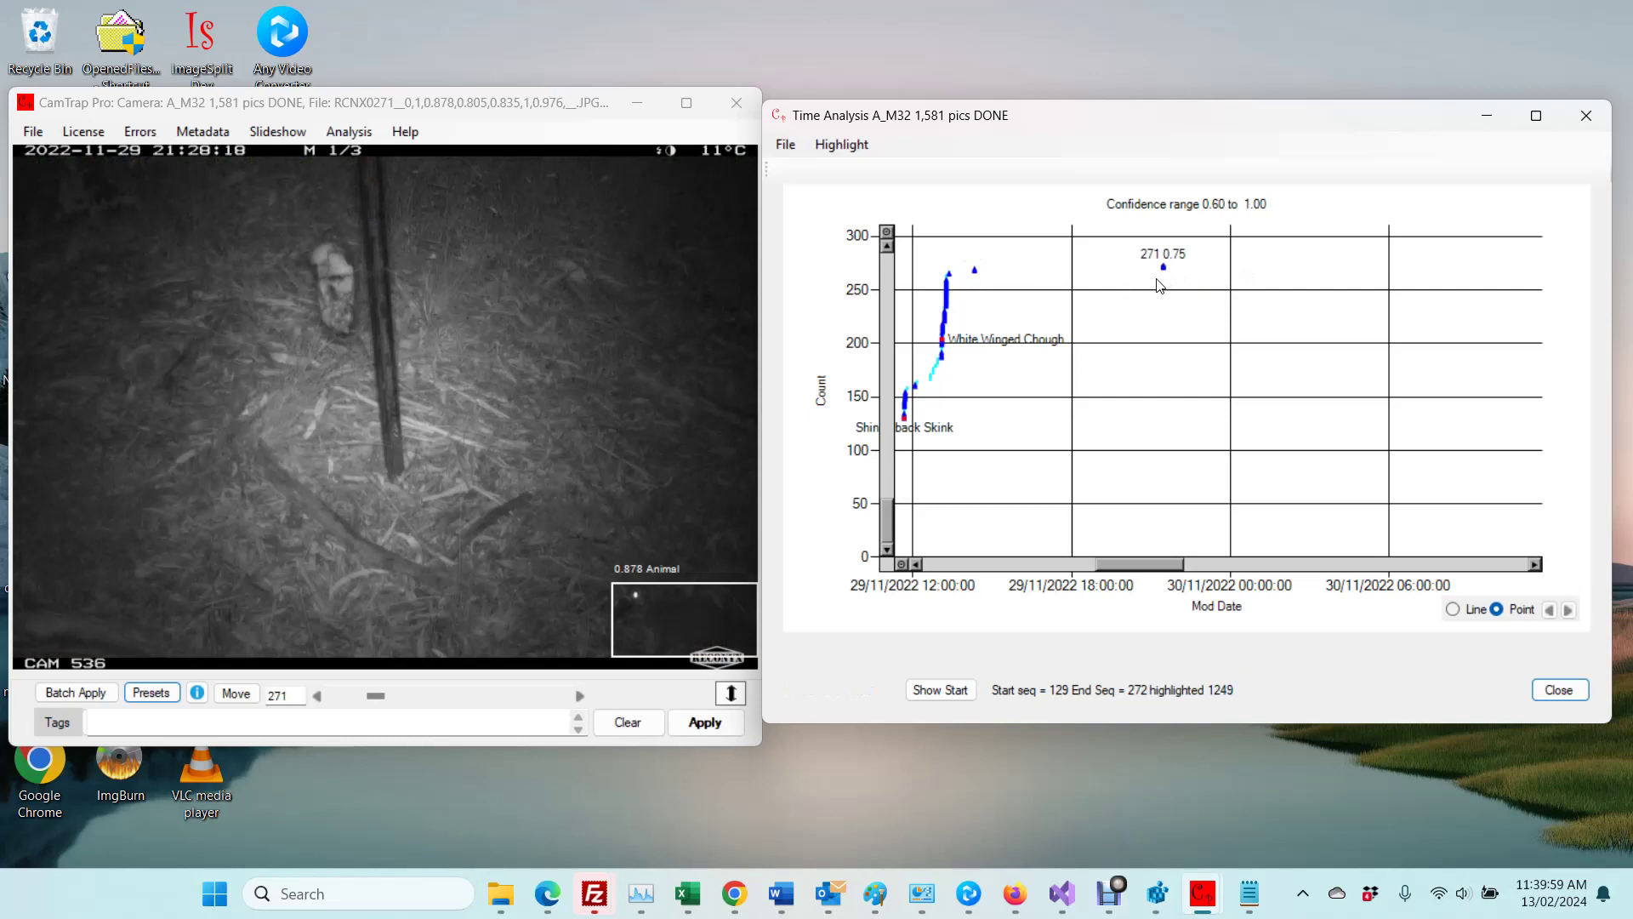
click(1157, 285)
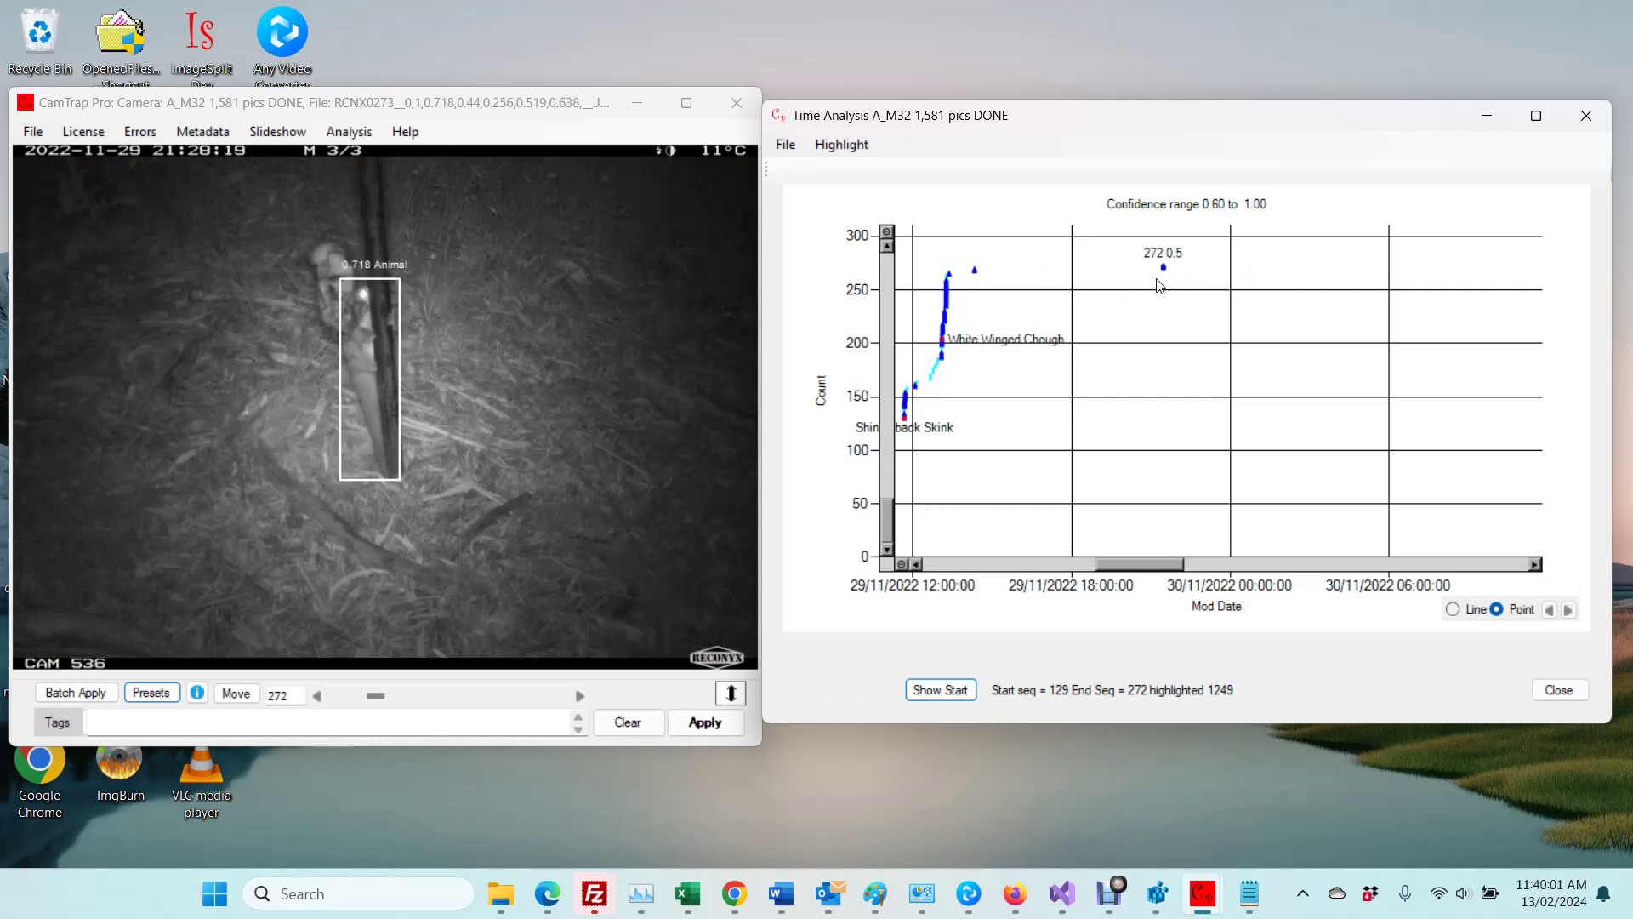
click(1157, 285)
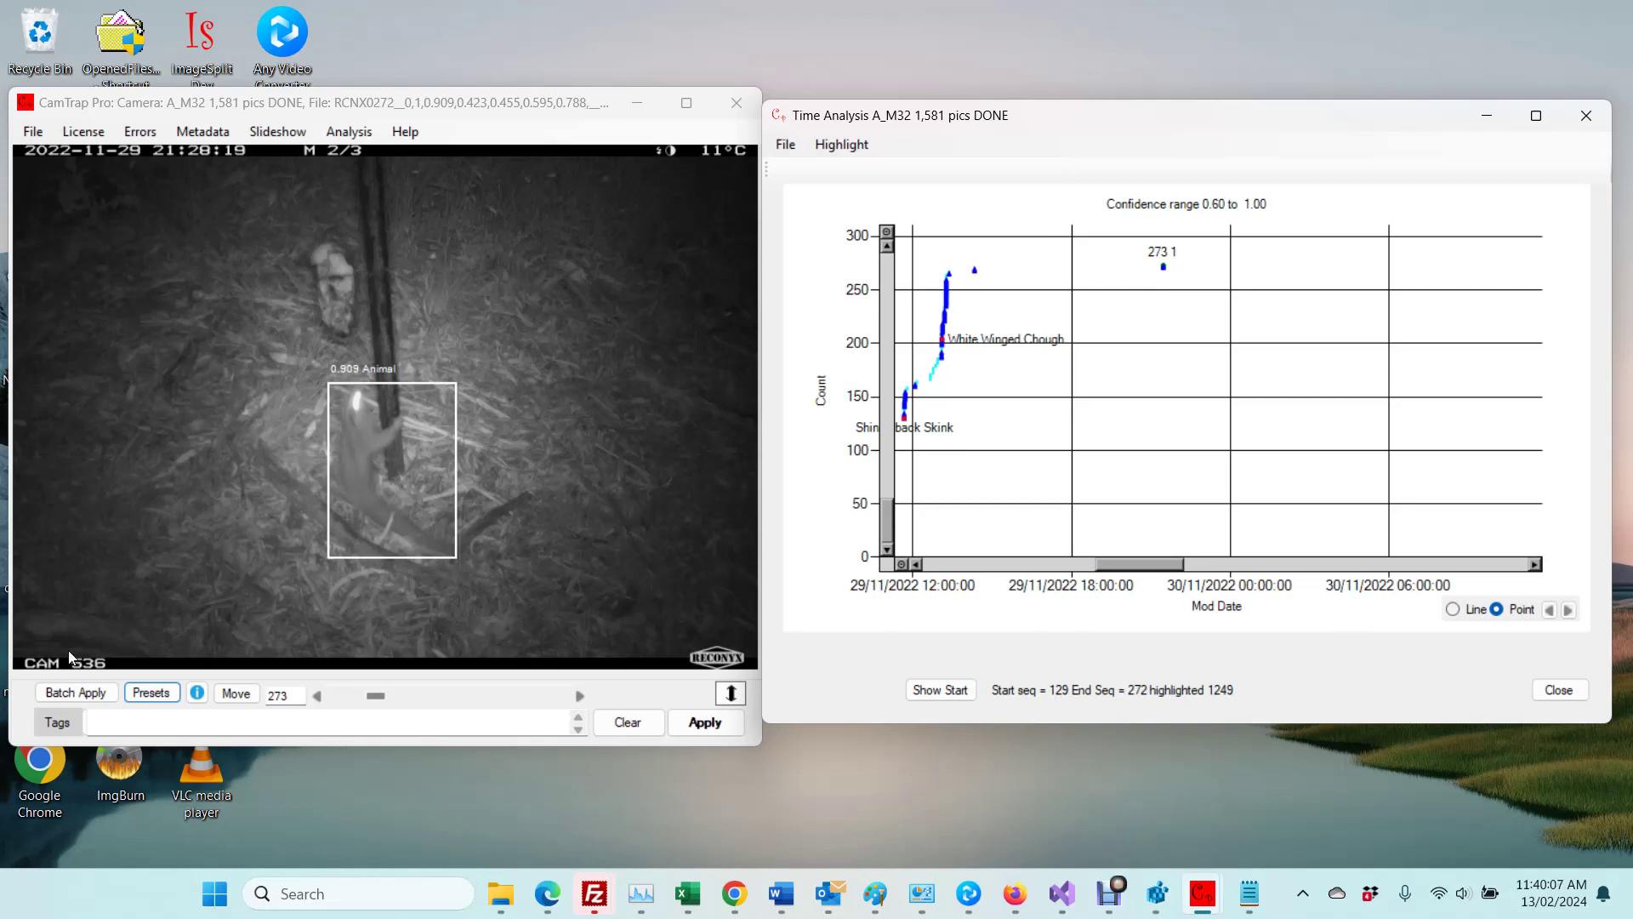
click(148, 696)
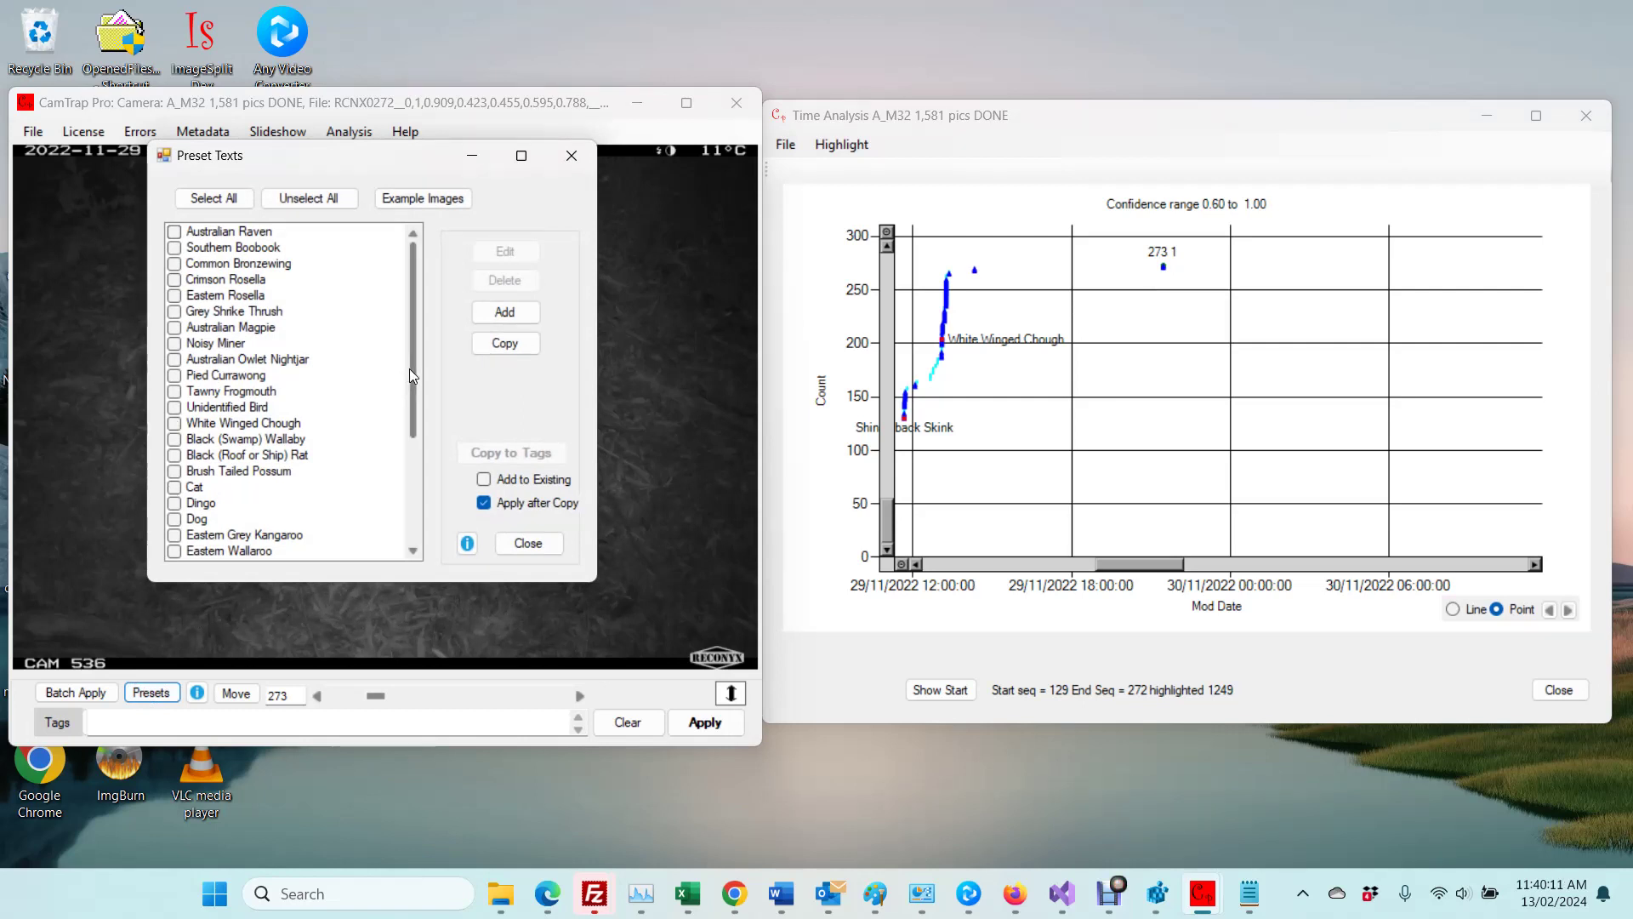
drag(410, 370, 417, 529)
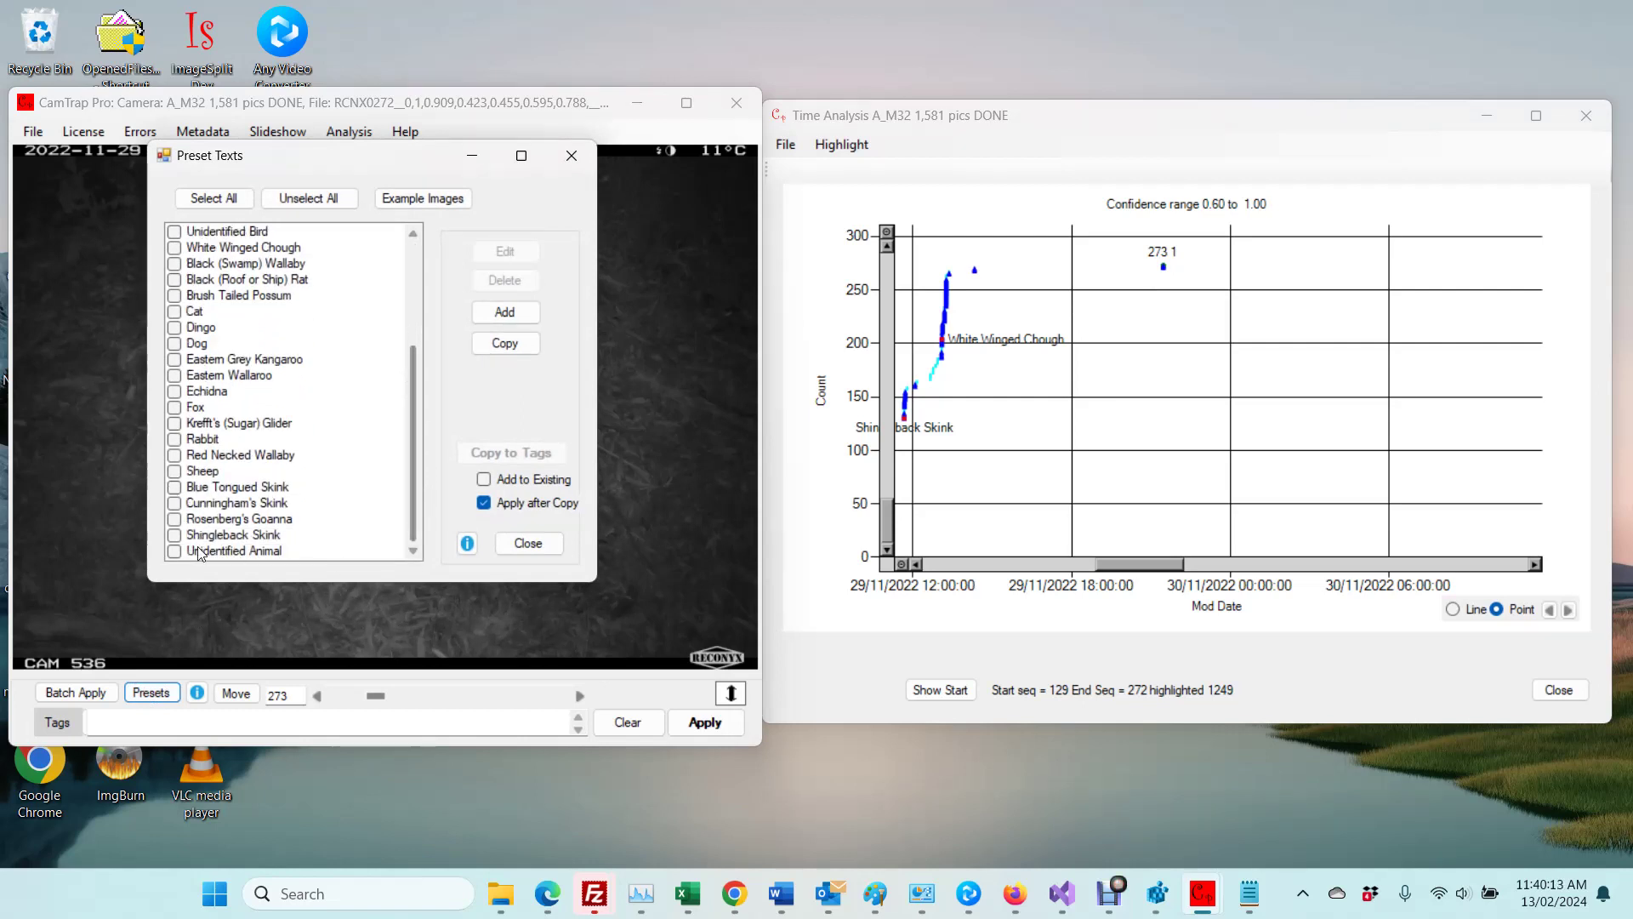
click(176, 552)
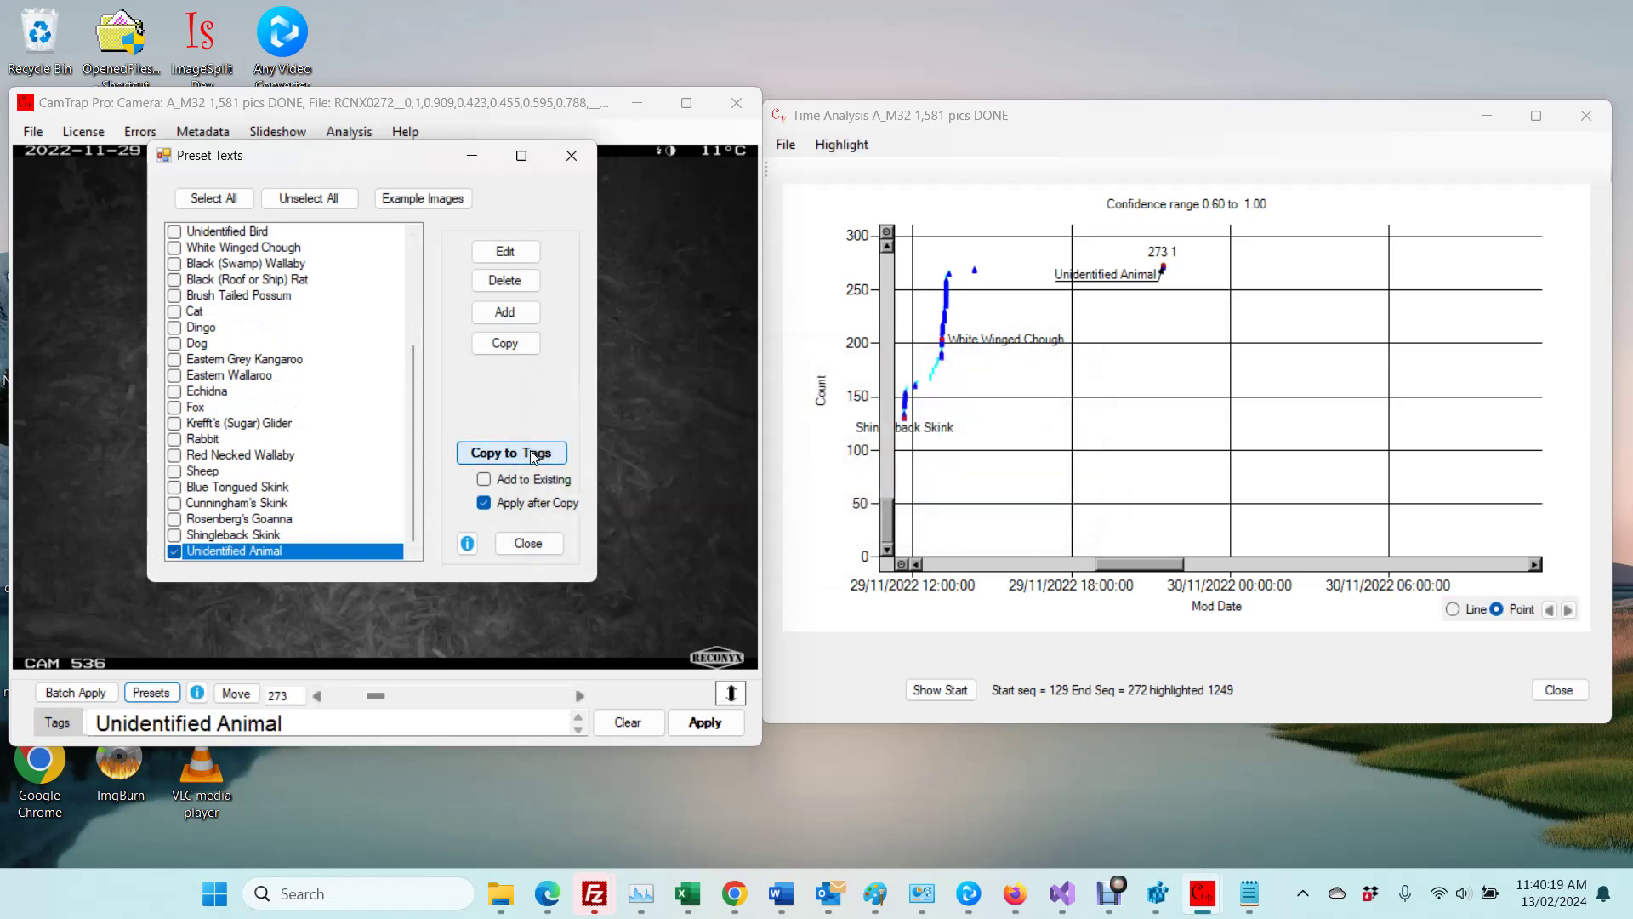
Step: Reset the chart to its full extent, zoom in on the 30/11/2022 cluster, open image 277, and close the preset texts
click(901, 563)
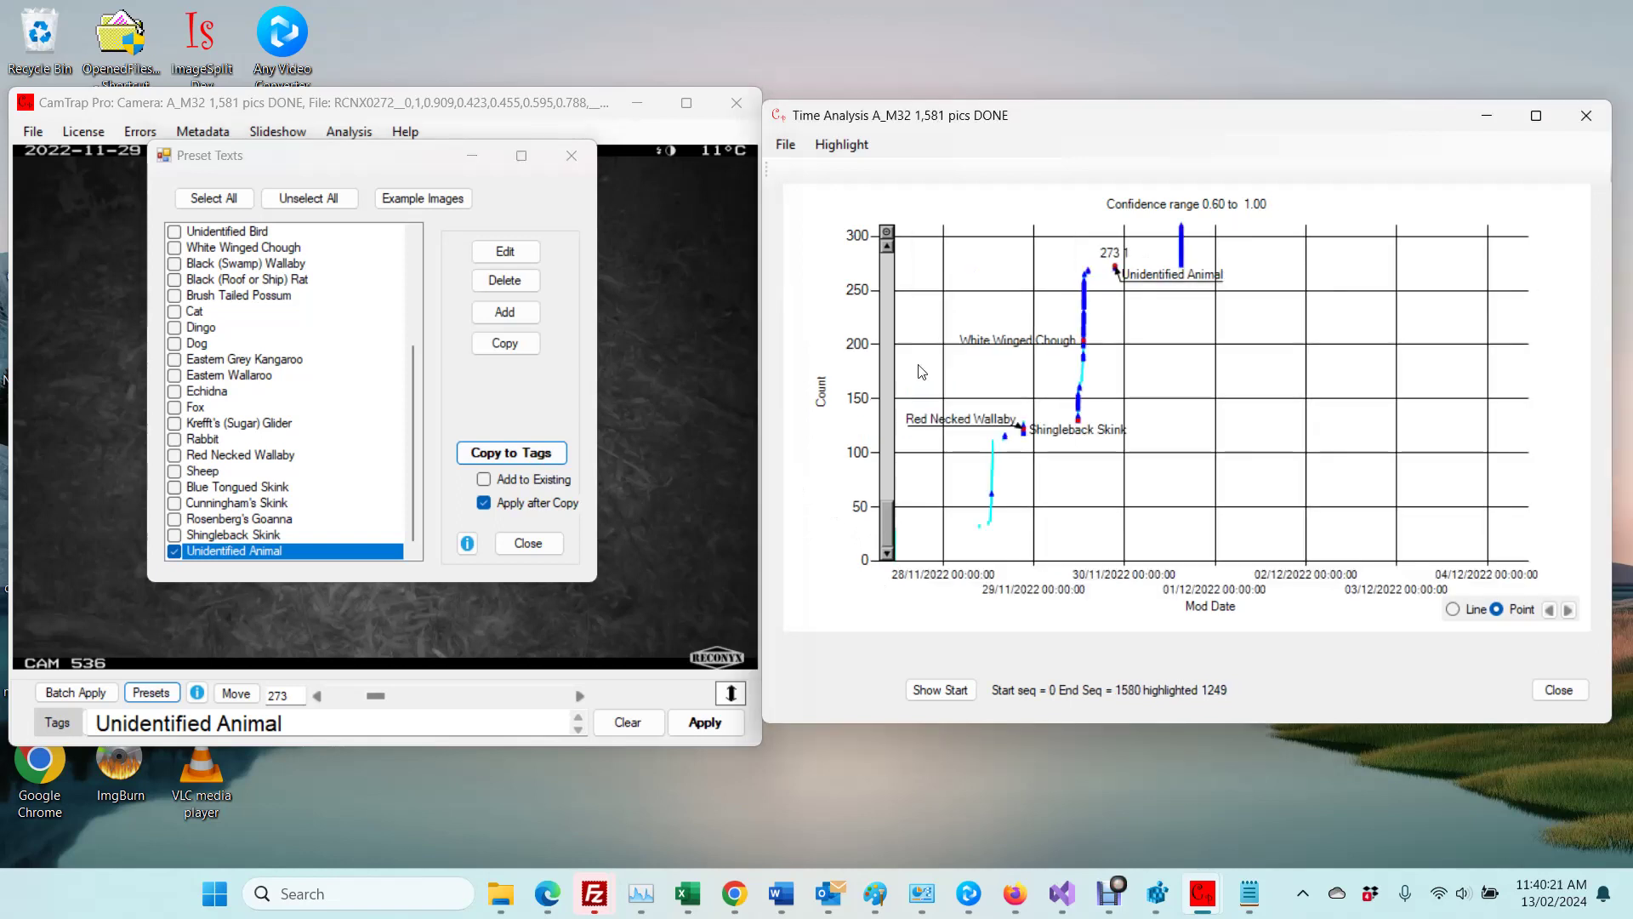
click(885, 237)
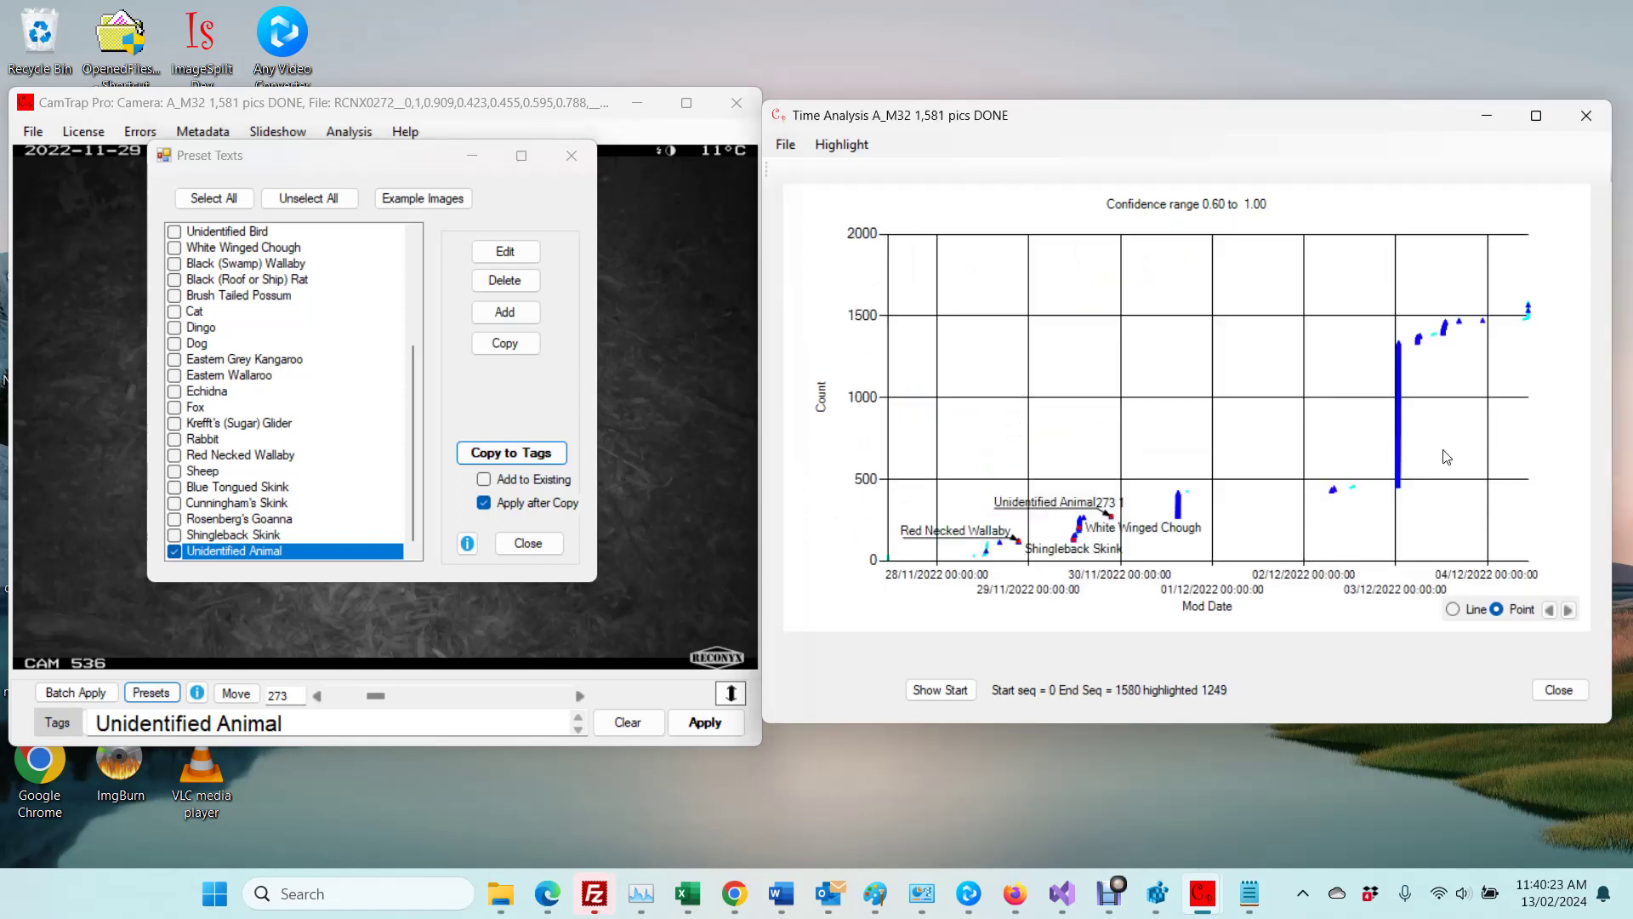
click(1181, 512)
click(1175, 514)
drag(1173, 491, 1209, 557)
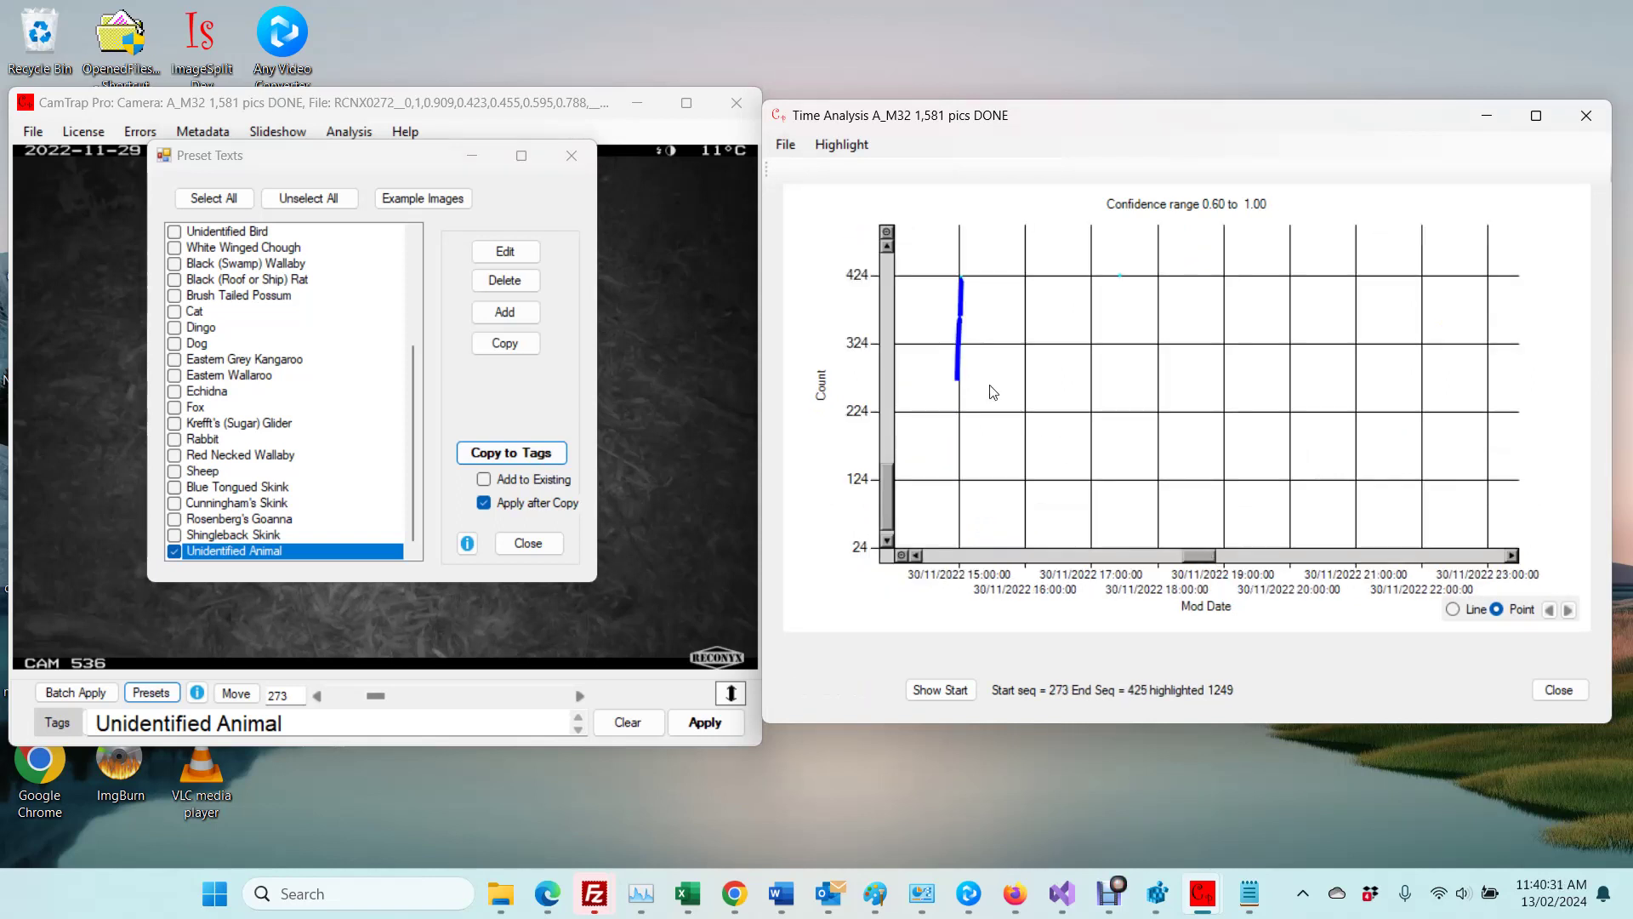
click(958, 375)
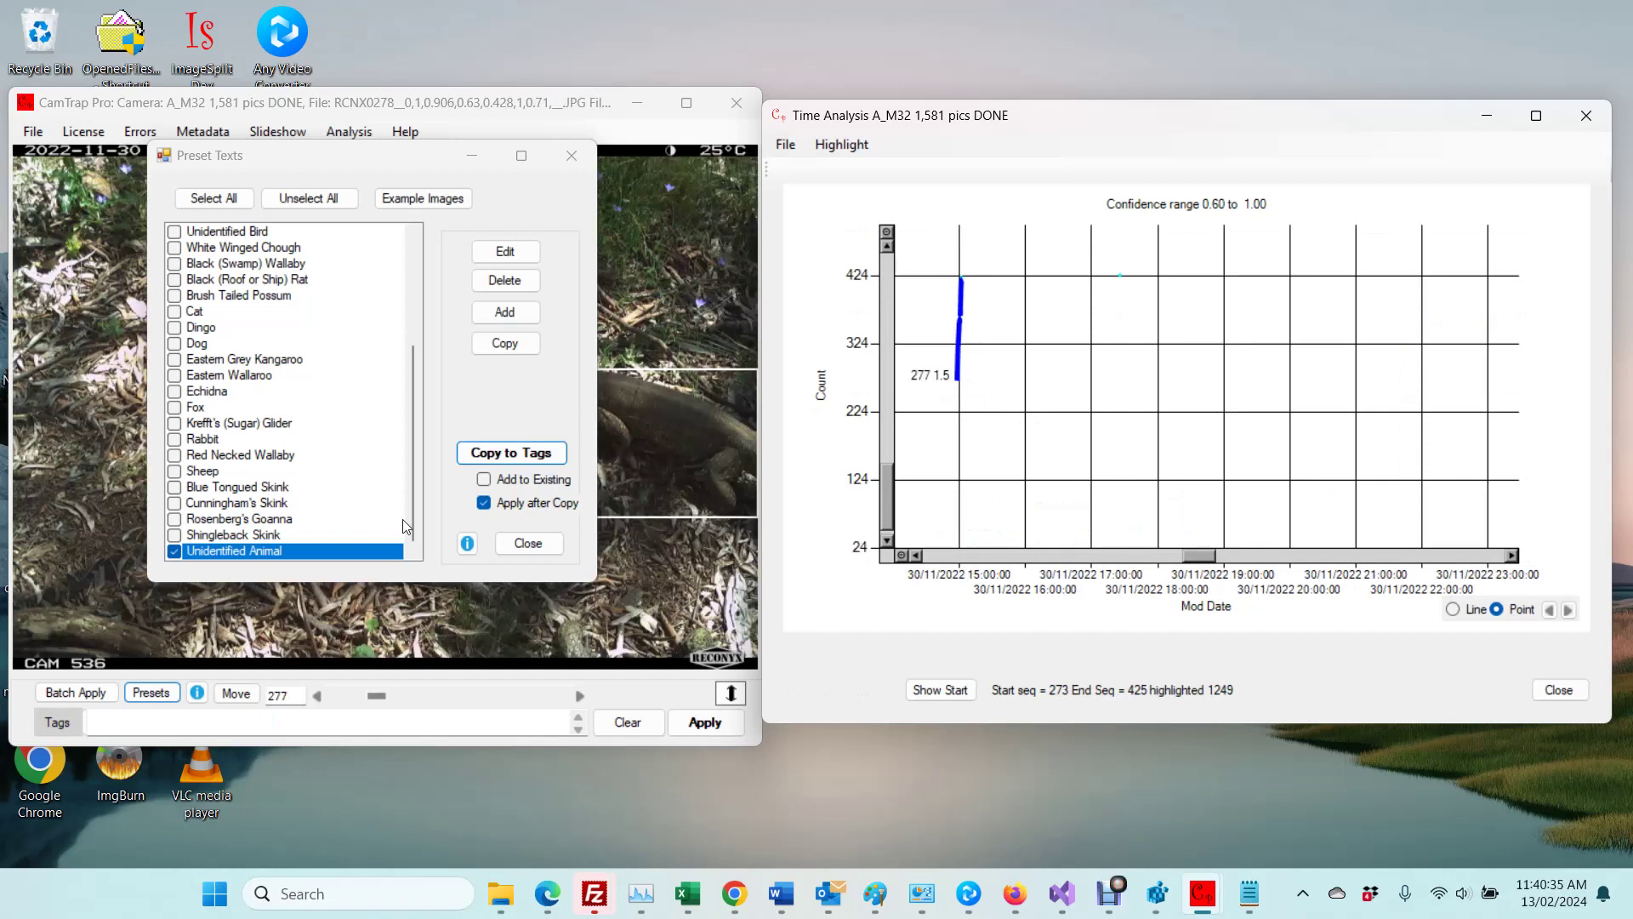
click(539, 549)
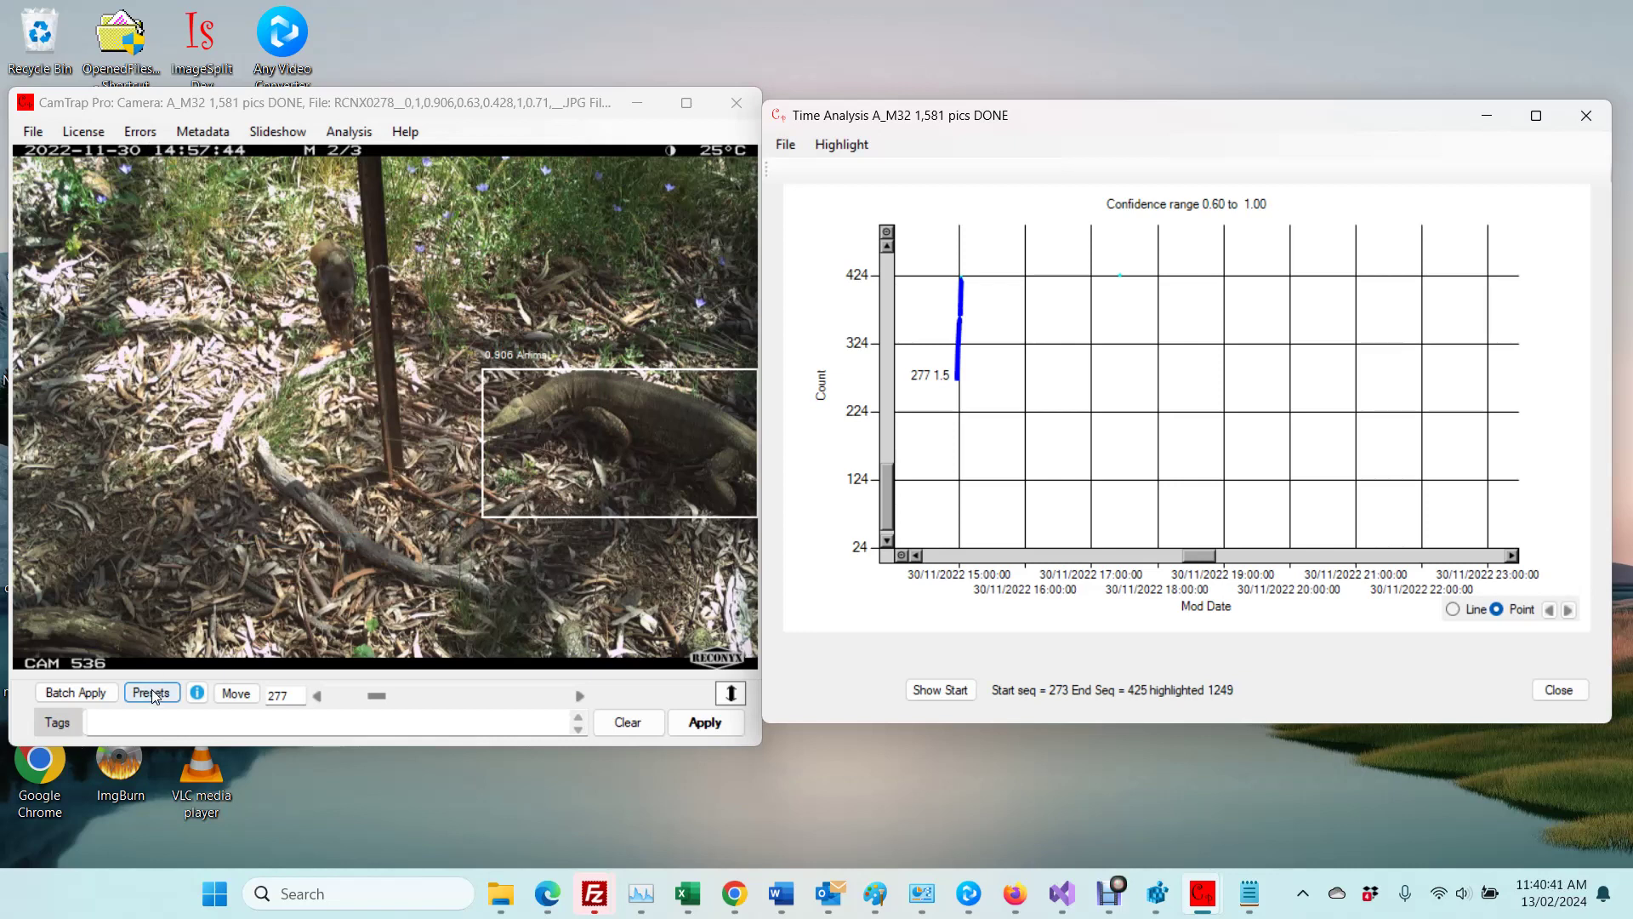
Step: Step forward through the 30/11/2022 cluster from image 277 to image 282
key(Right)
key(Right)
key(Right)
key(Right)
key(Right)
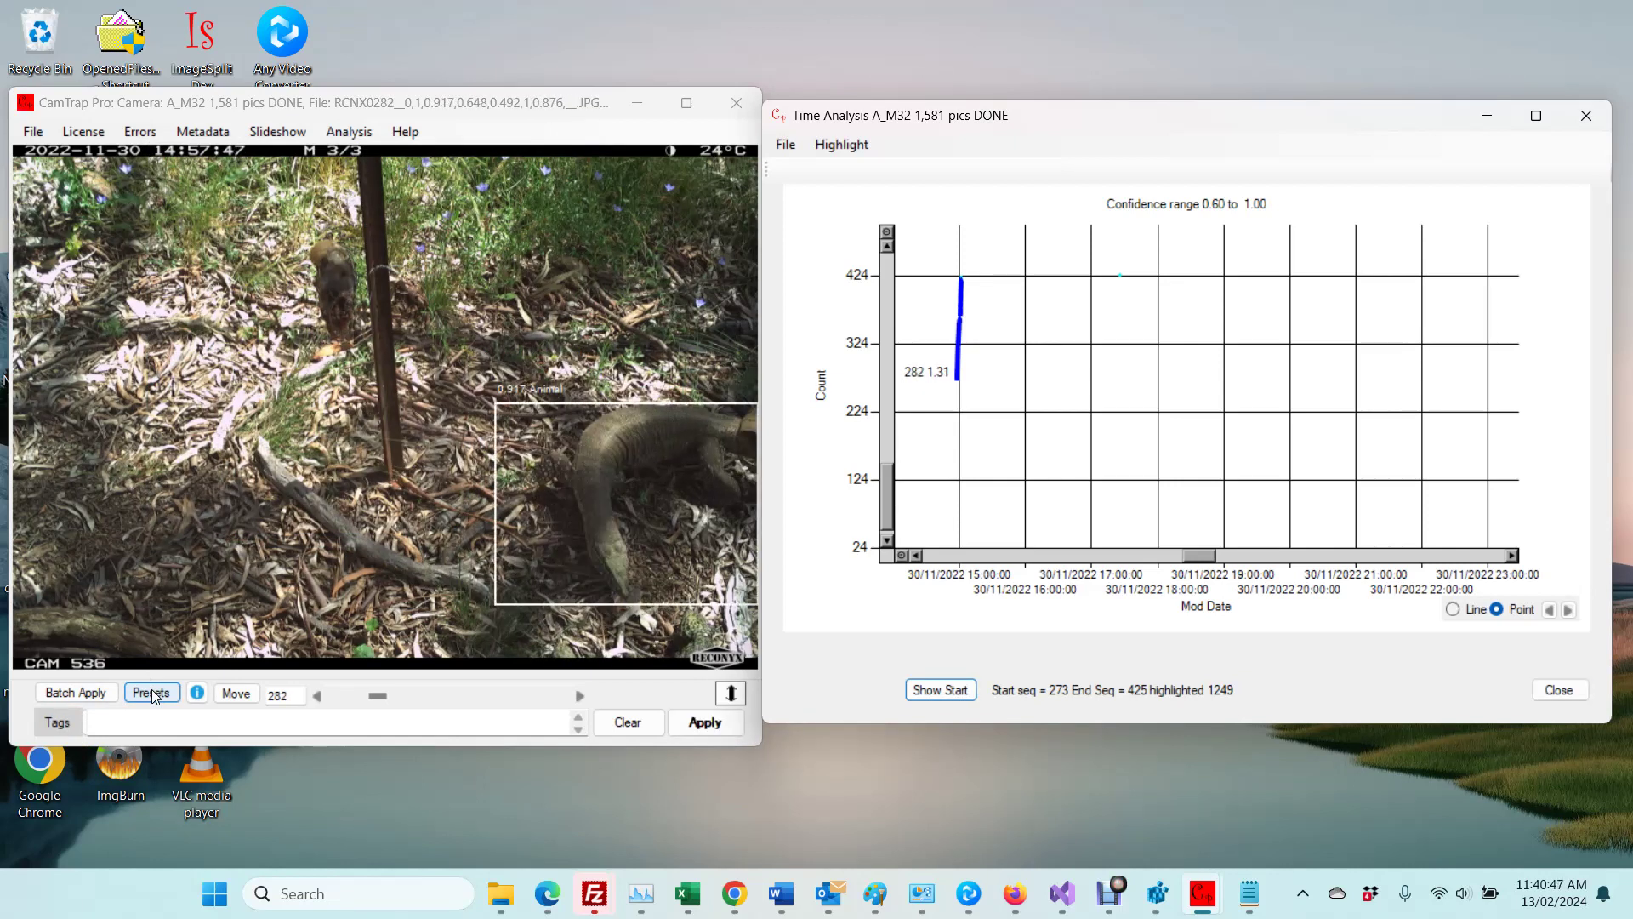
Step: Advance to image 283, tag it with the preset Rosenberg's Goanna, and close the preset texts
key(Right)
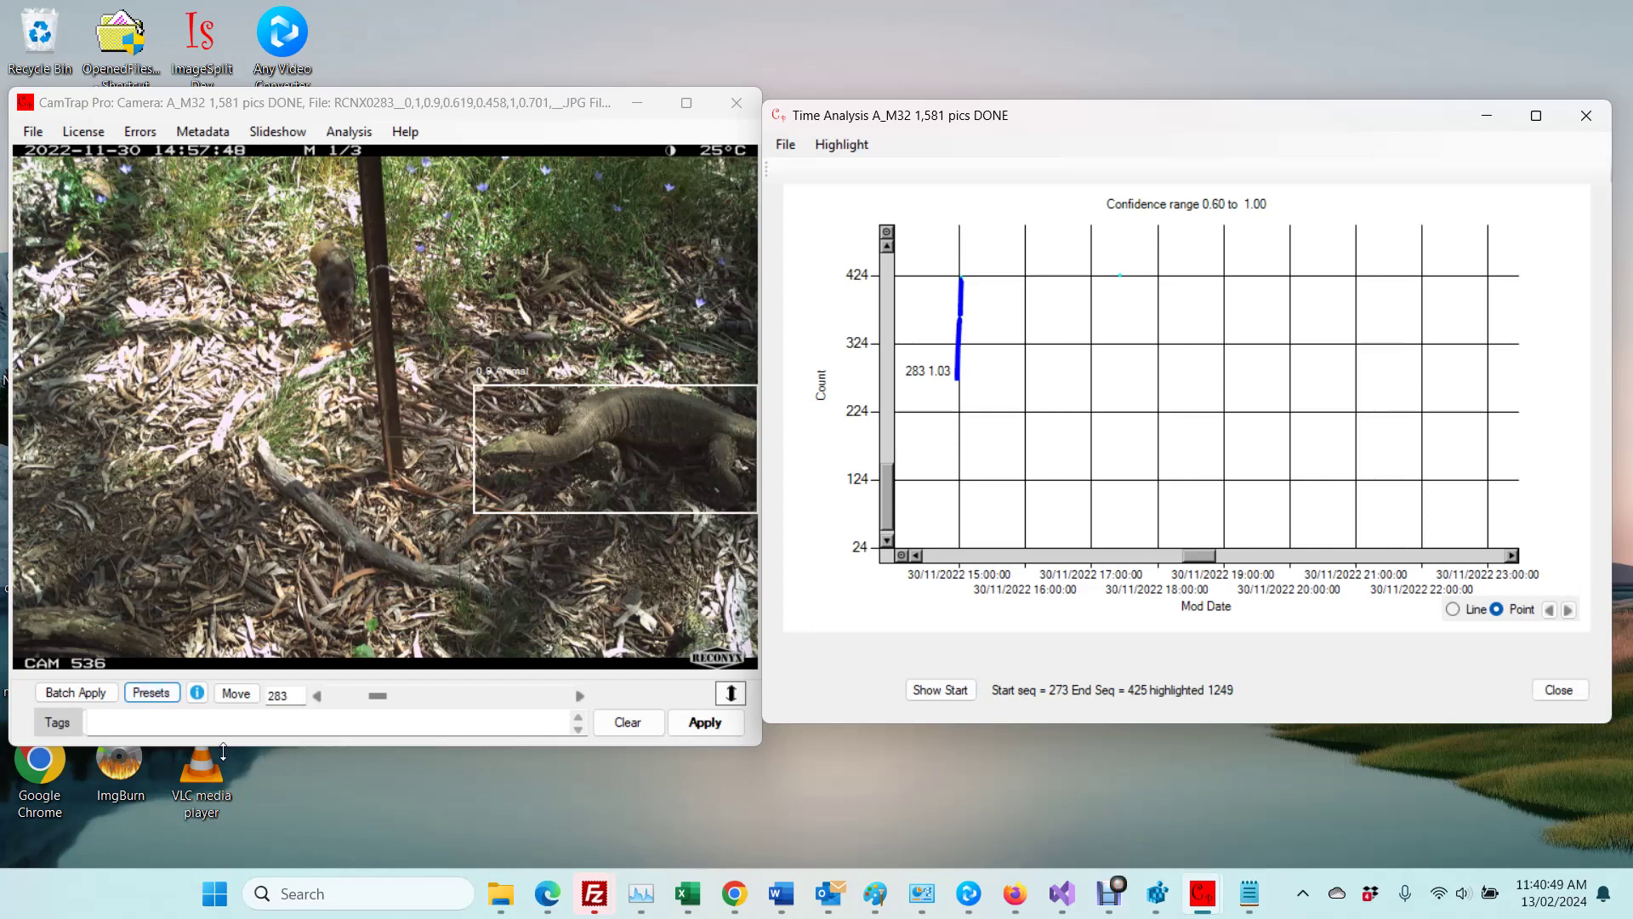
click(152, 691)
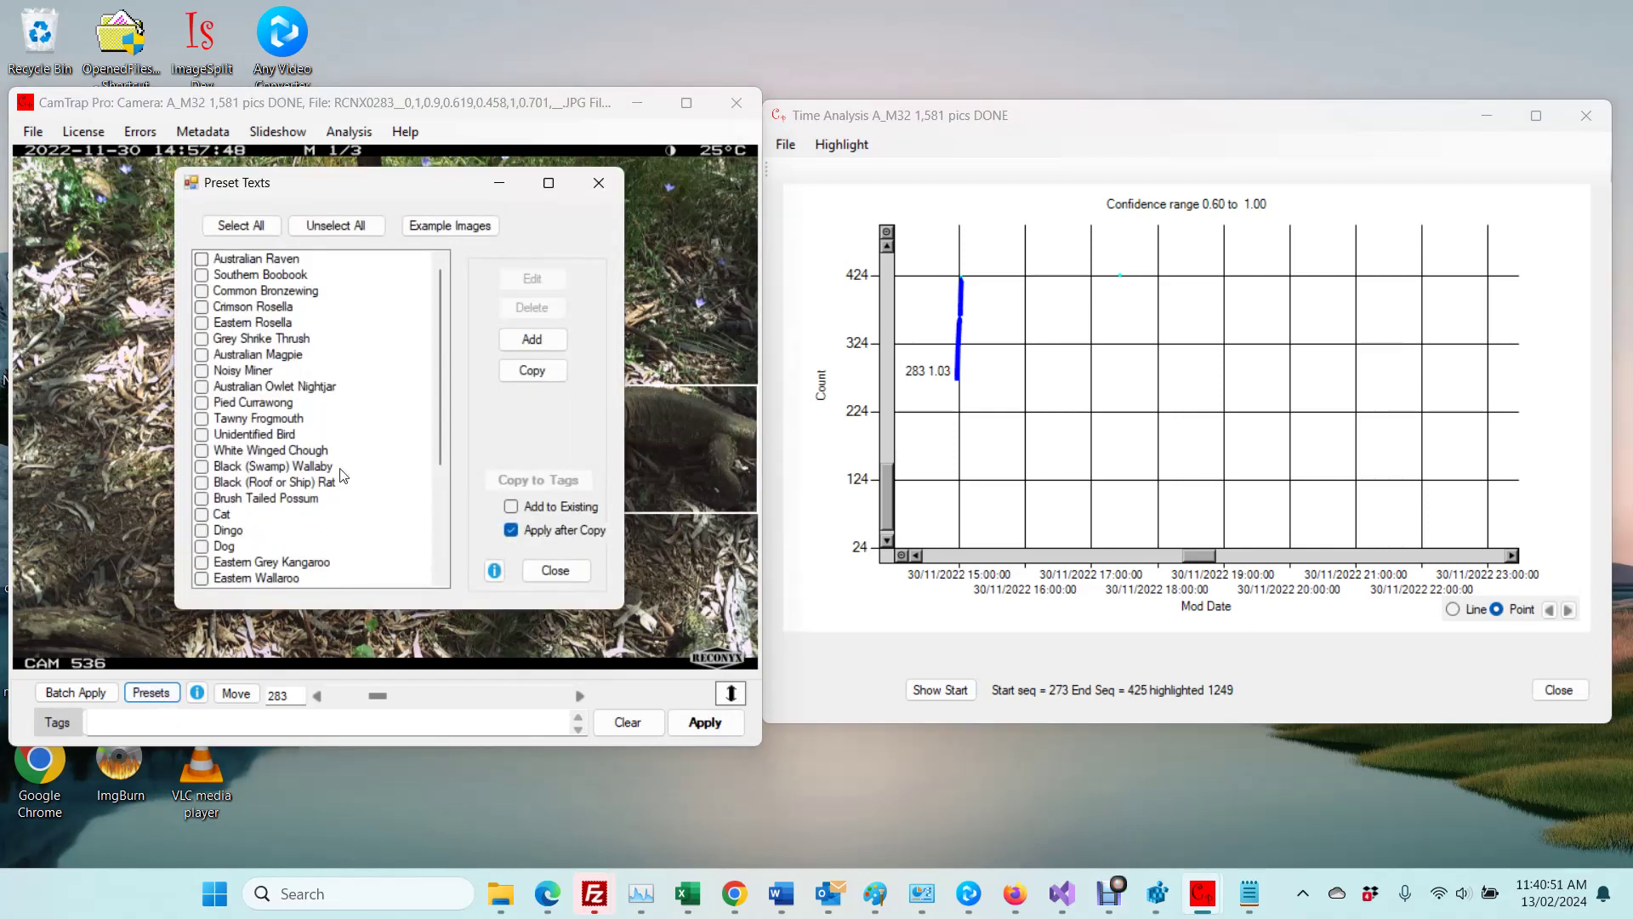
drag(437, 405, 444, 564)
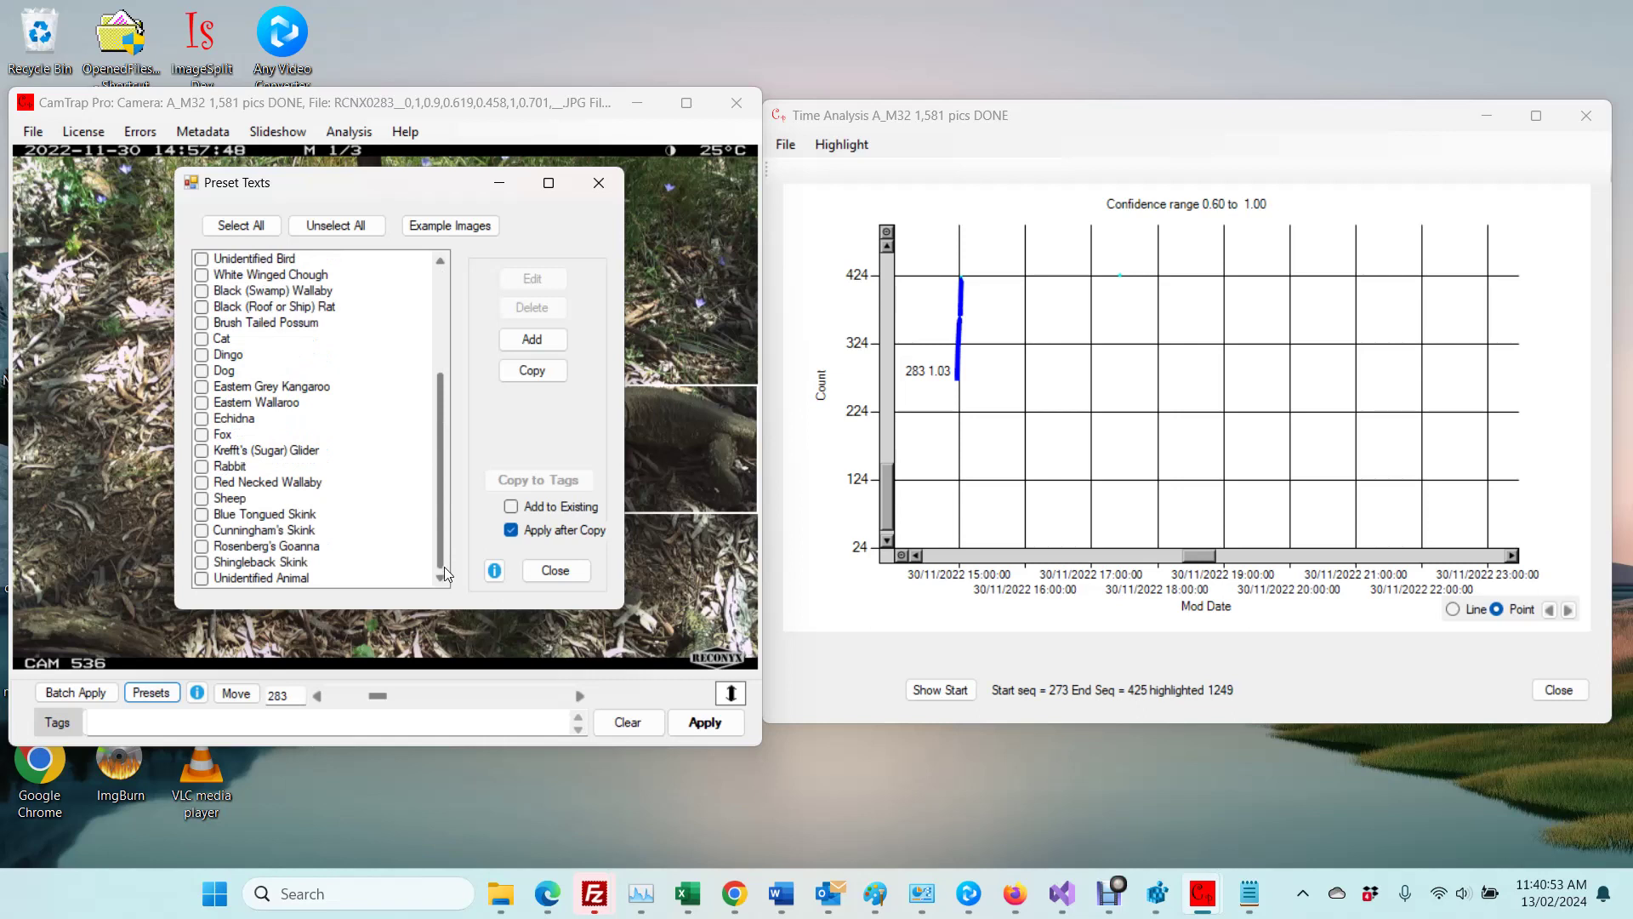
click(202, 546)
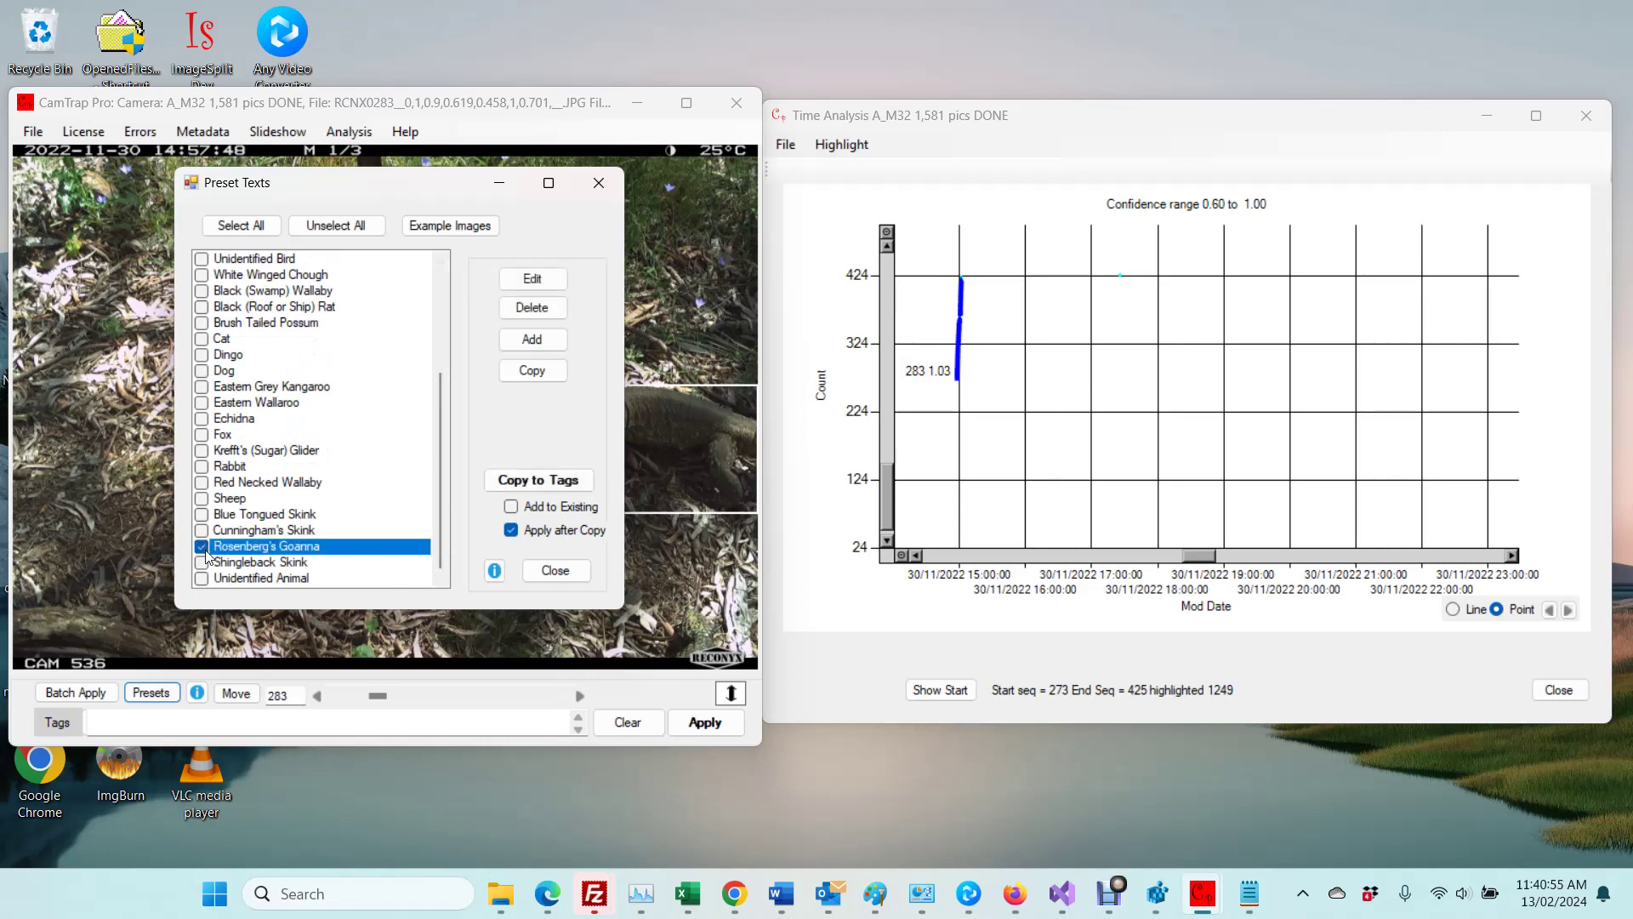
click(539, 481)
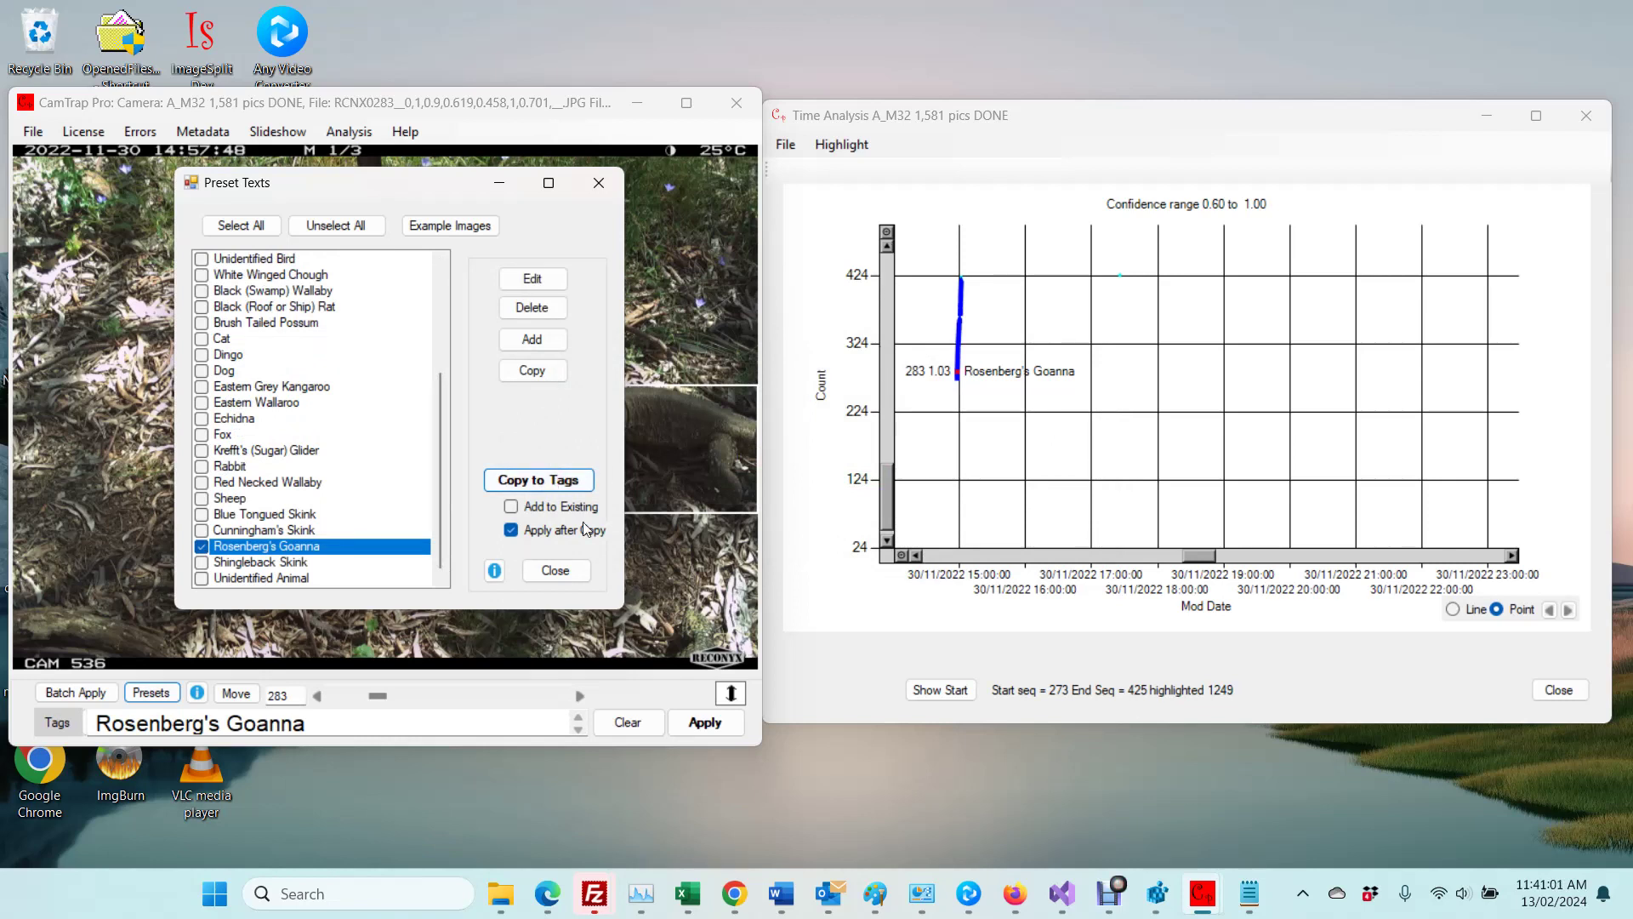
click(556, 571)
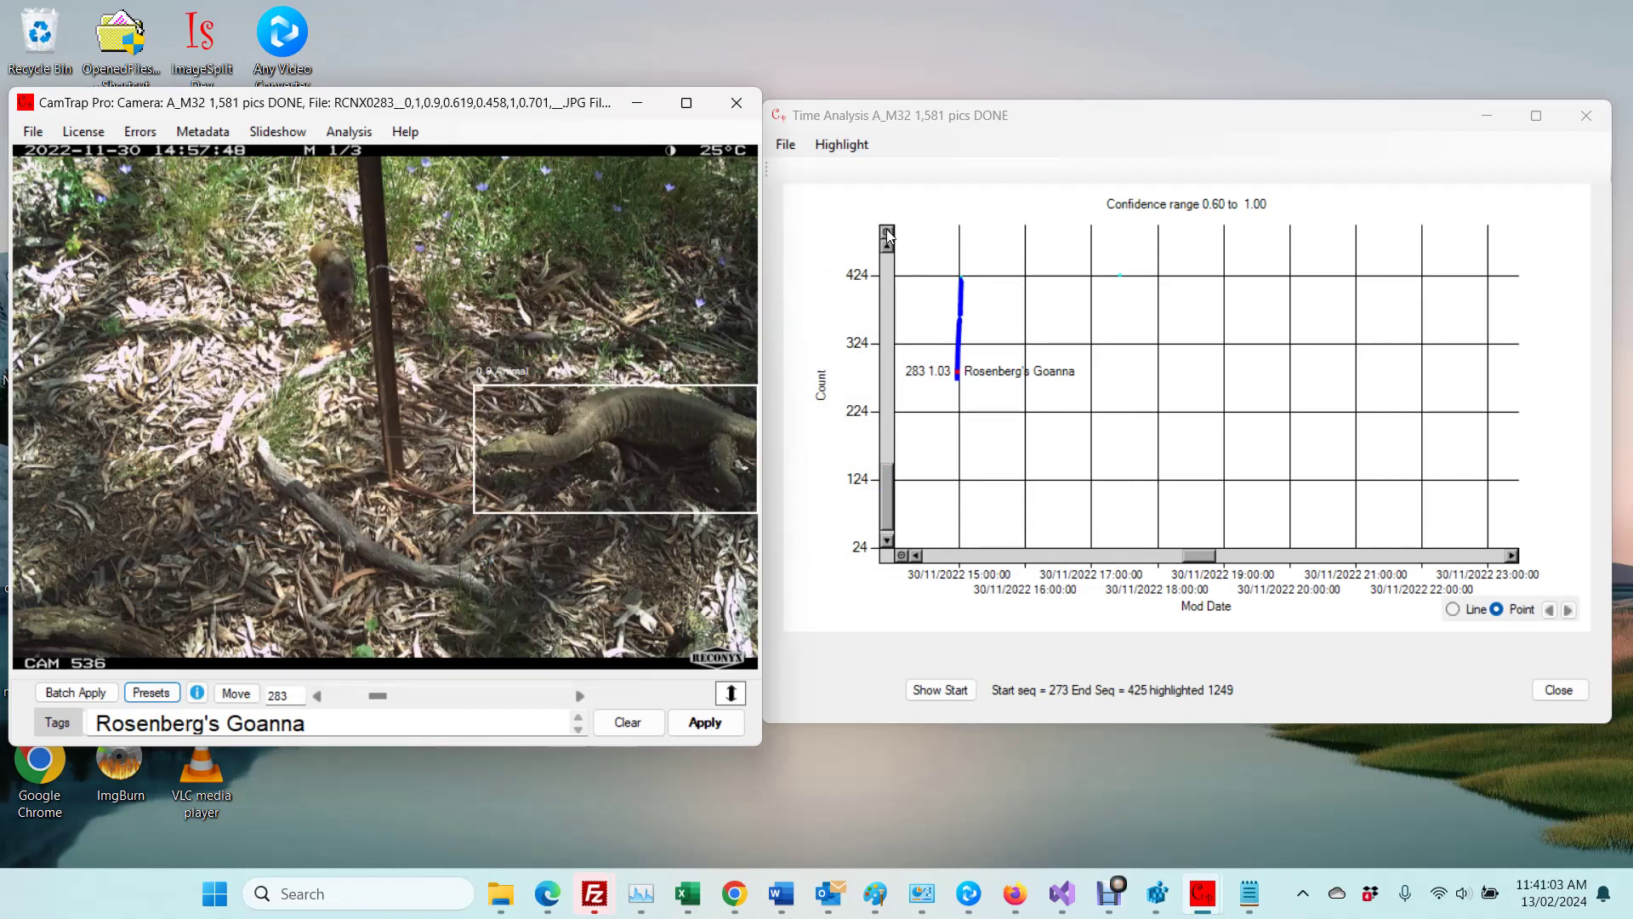
Step: Reset the chart to its full extent and step through the 02/12/2022 cluster from image 427 to image 436
click(887, 232)
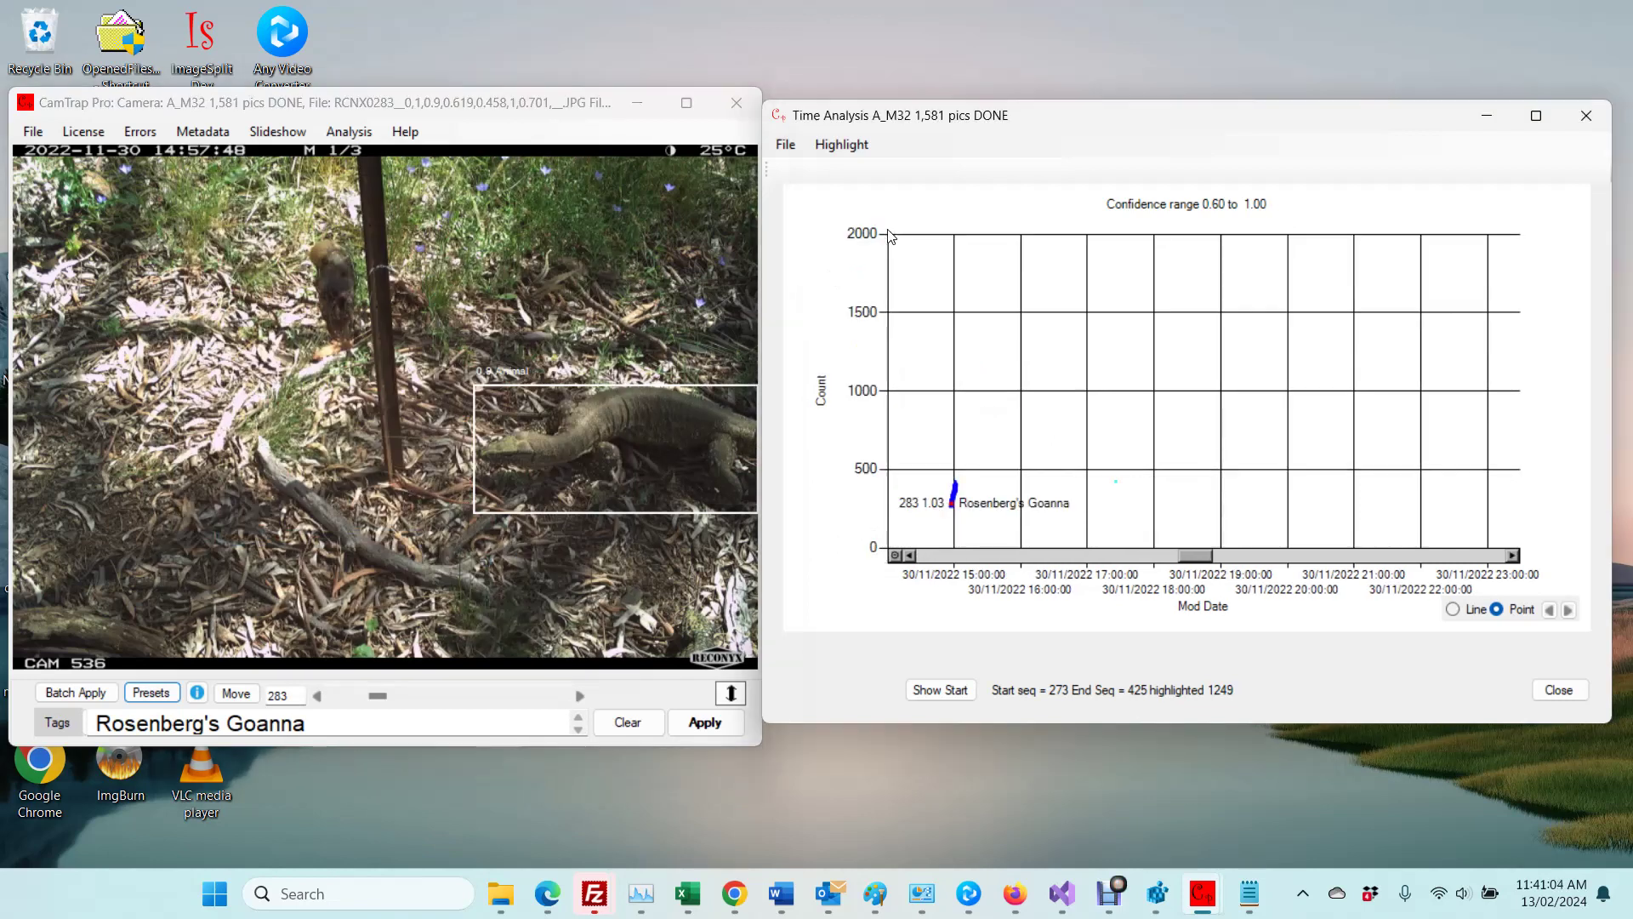
click(896, 555)
click(1335, 498)
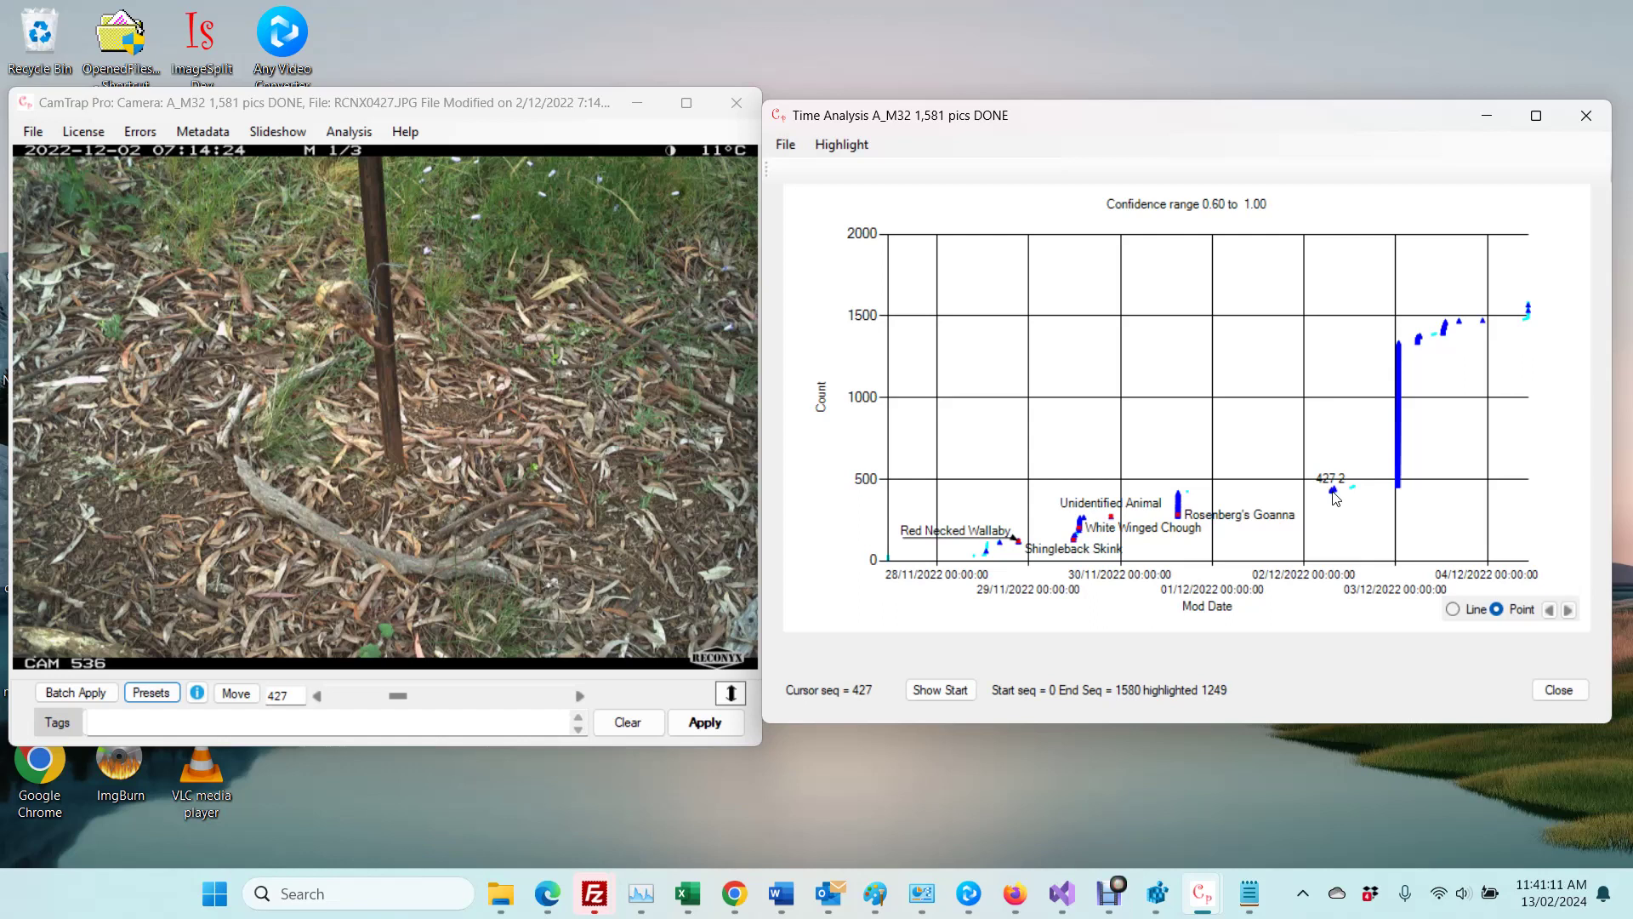
key(Right)
key(Right)
key(Right)
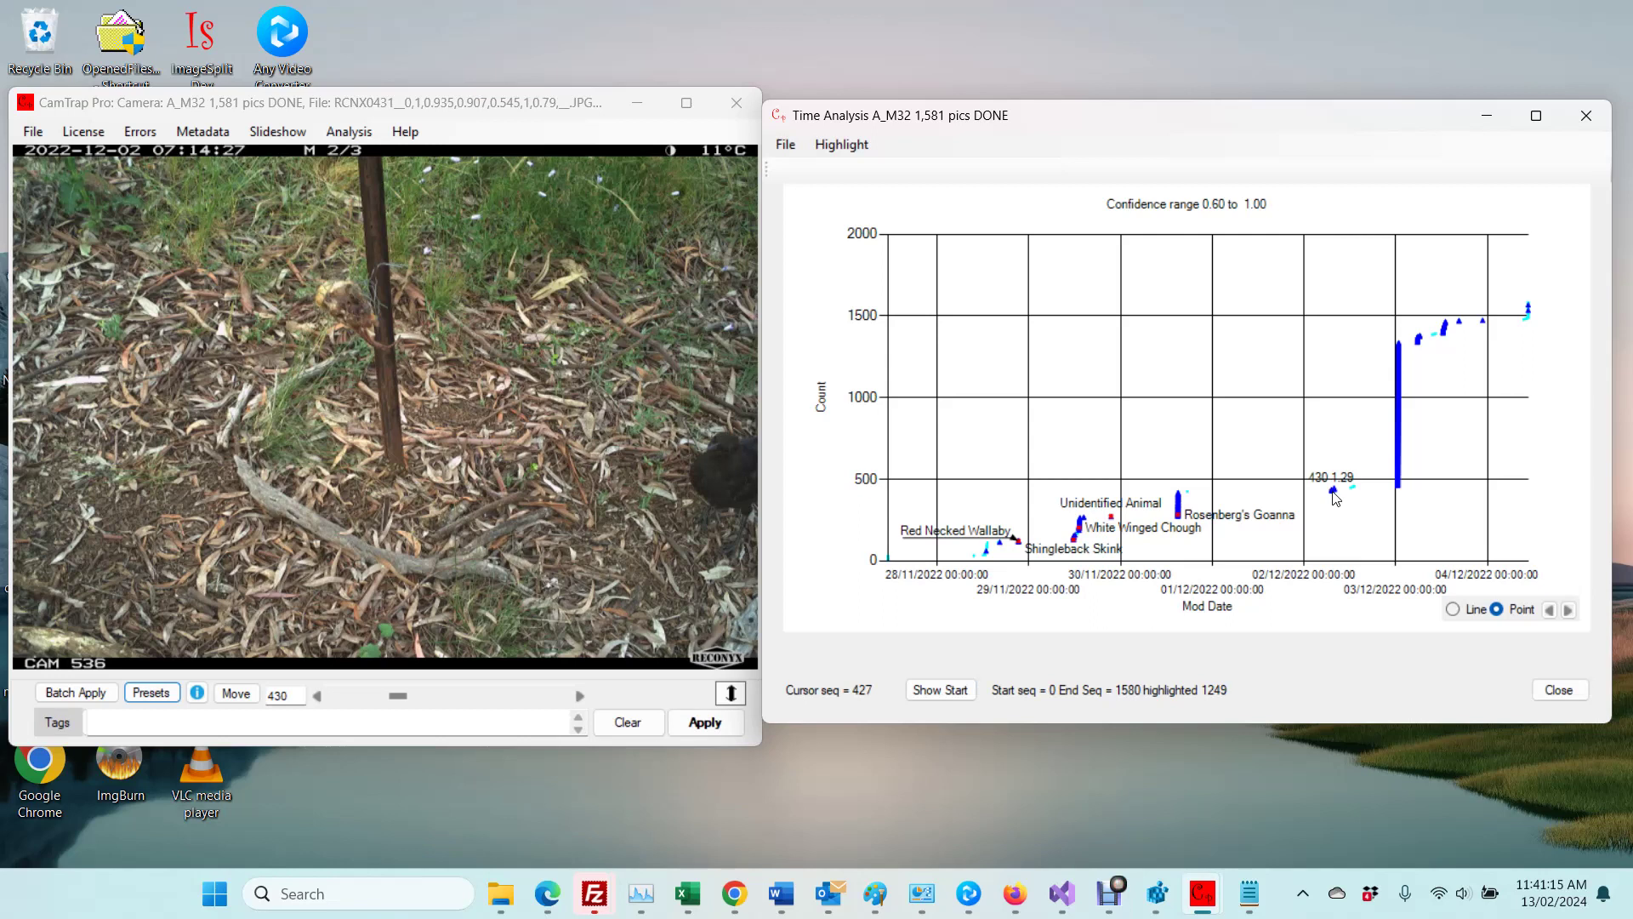
key(Right)
key(Right)
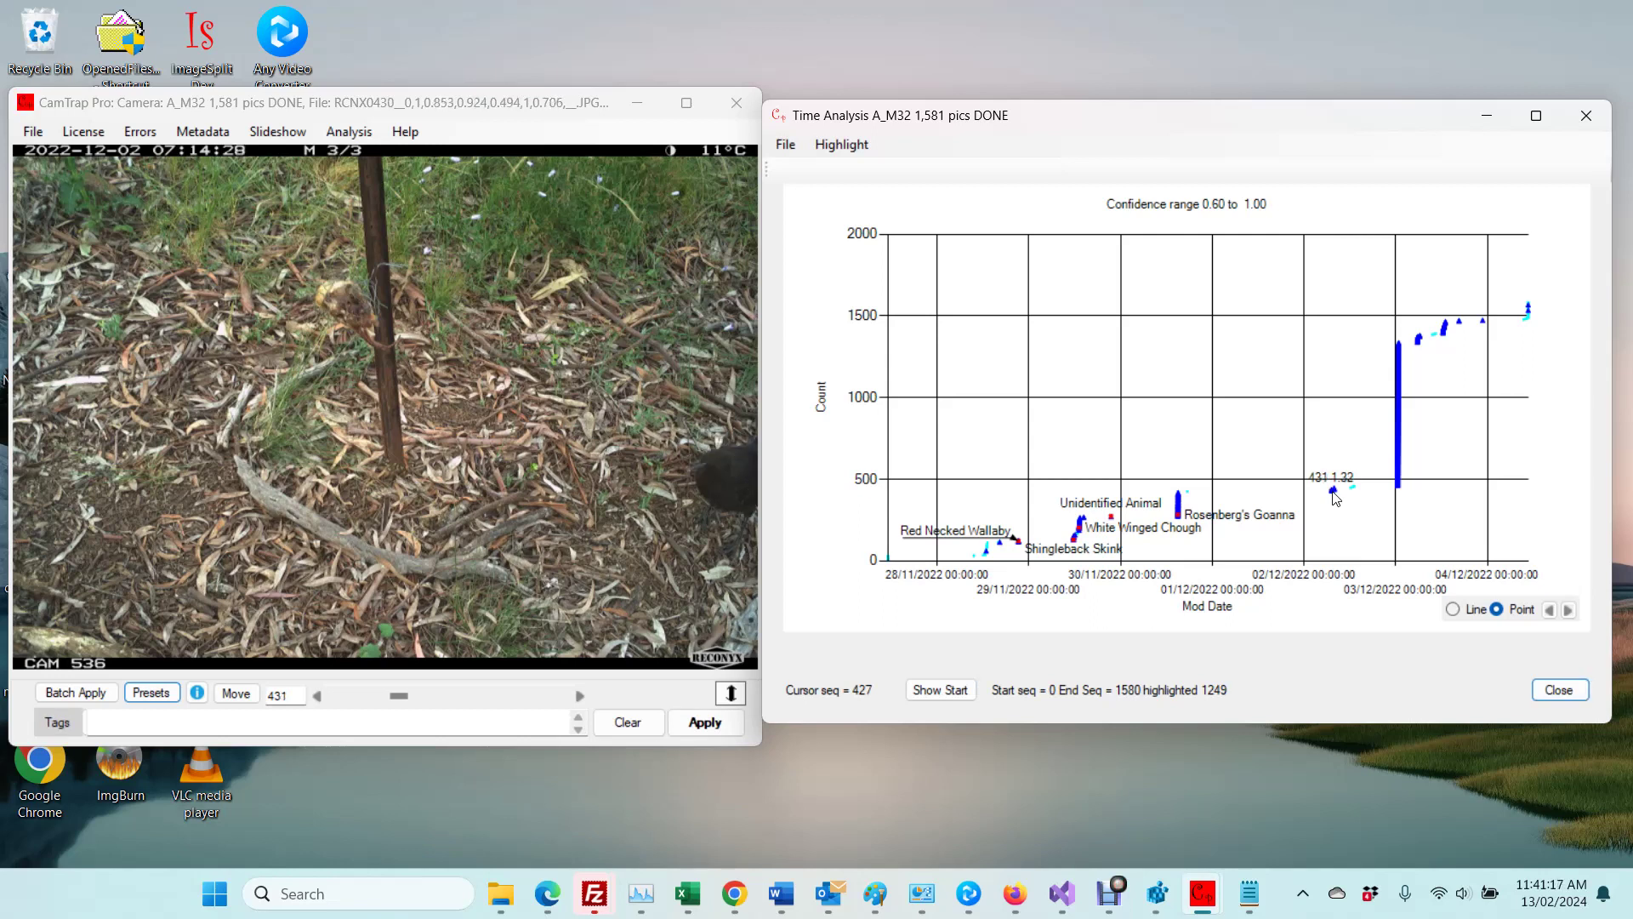
key(Right)
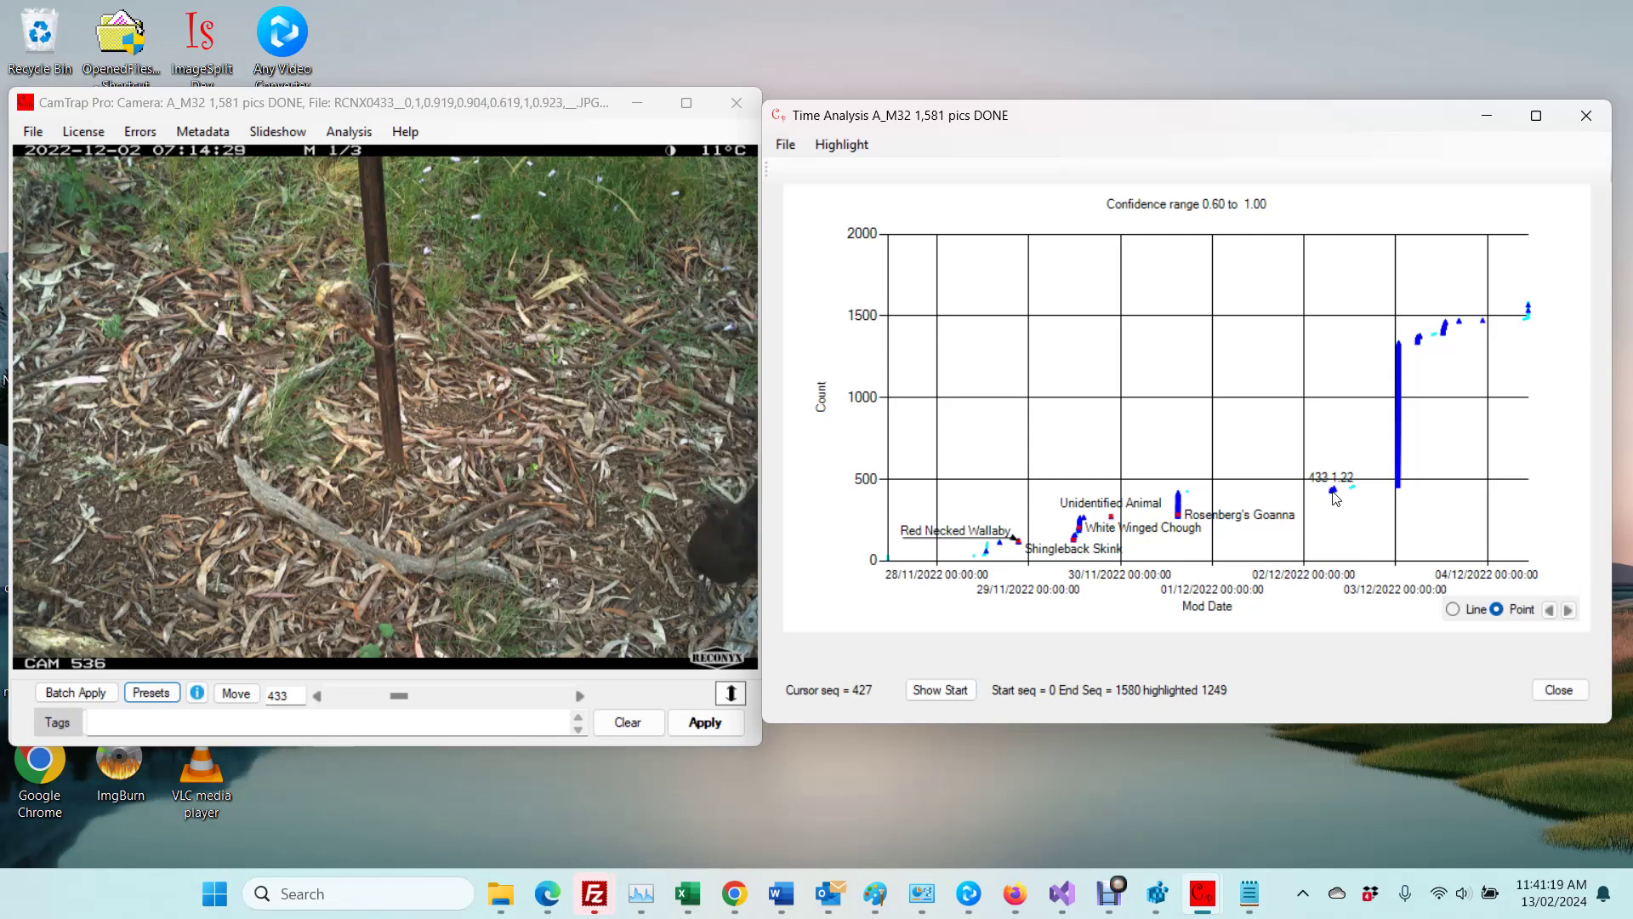
key(Right)
key(Right)
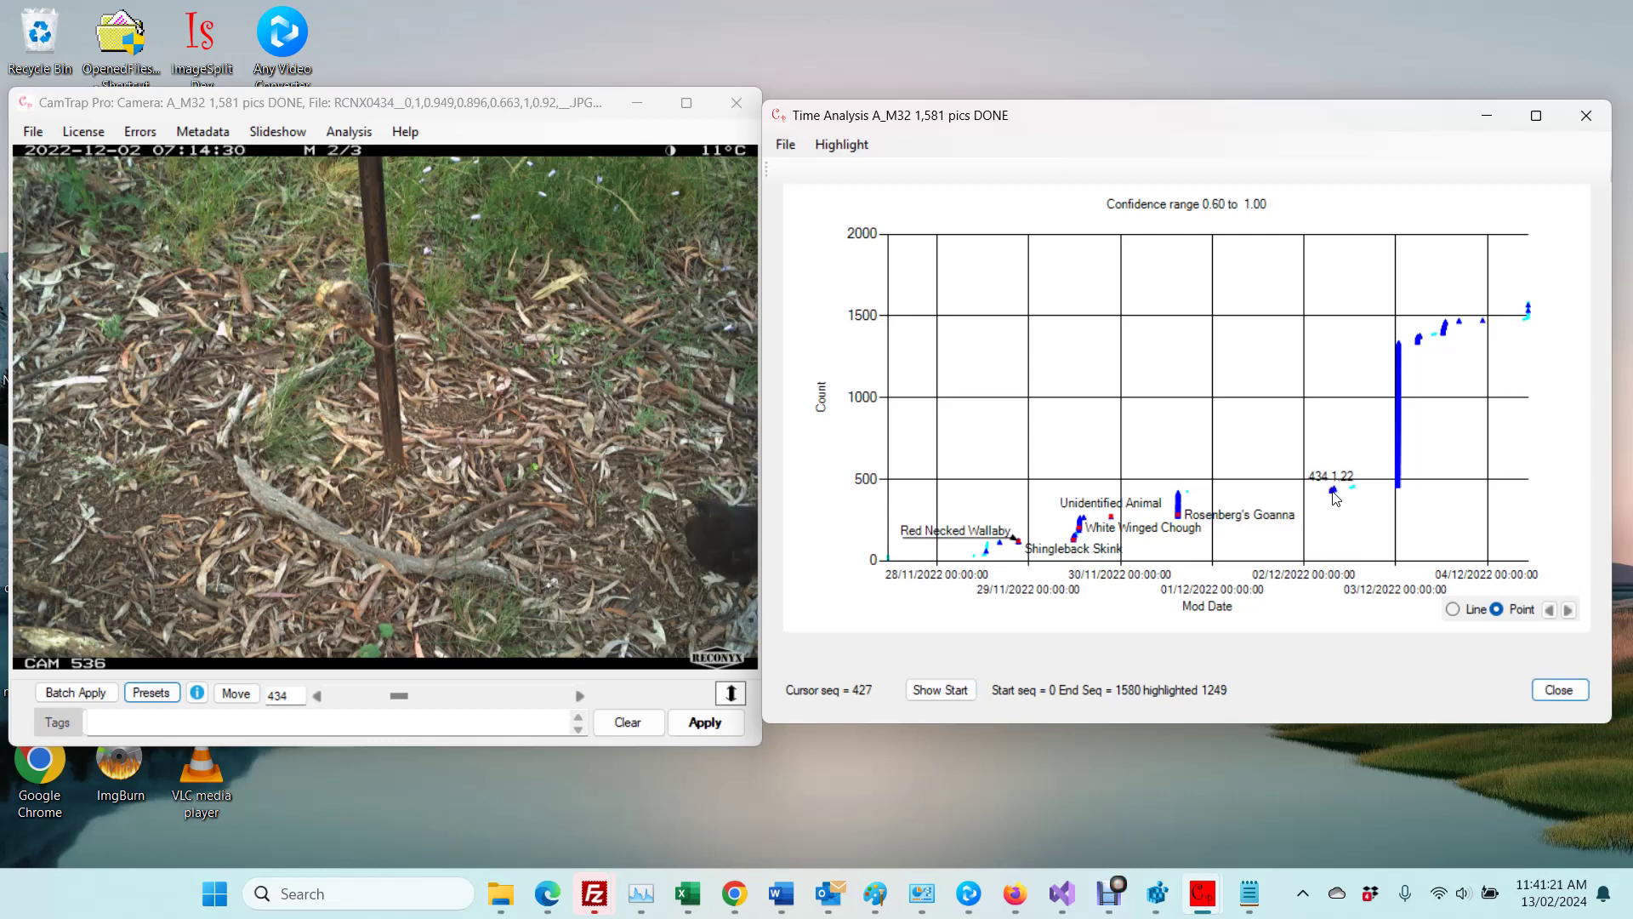
key(Right)
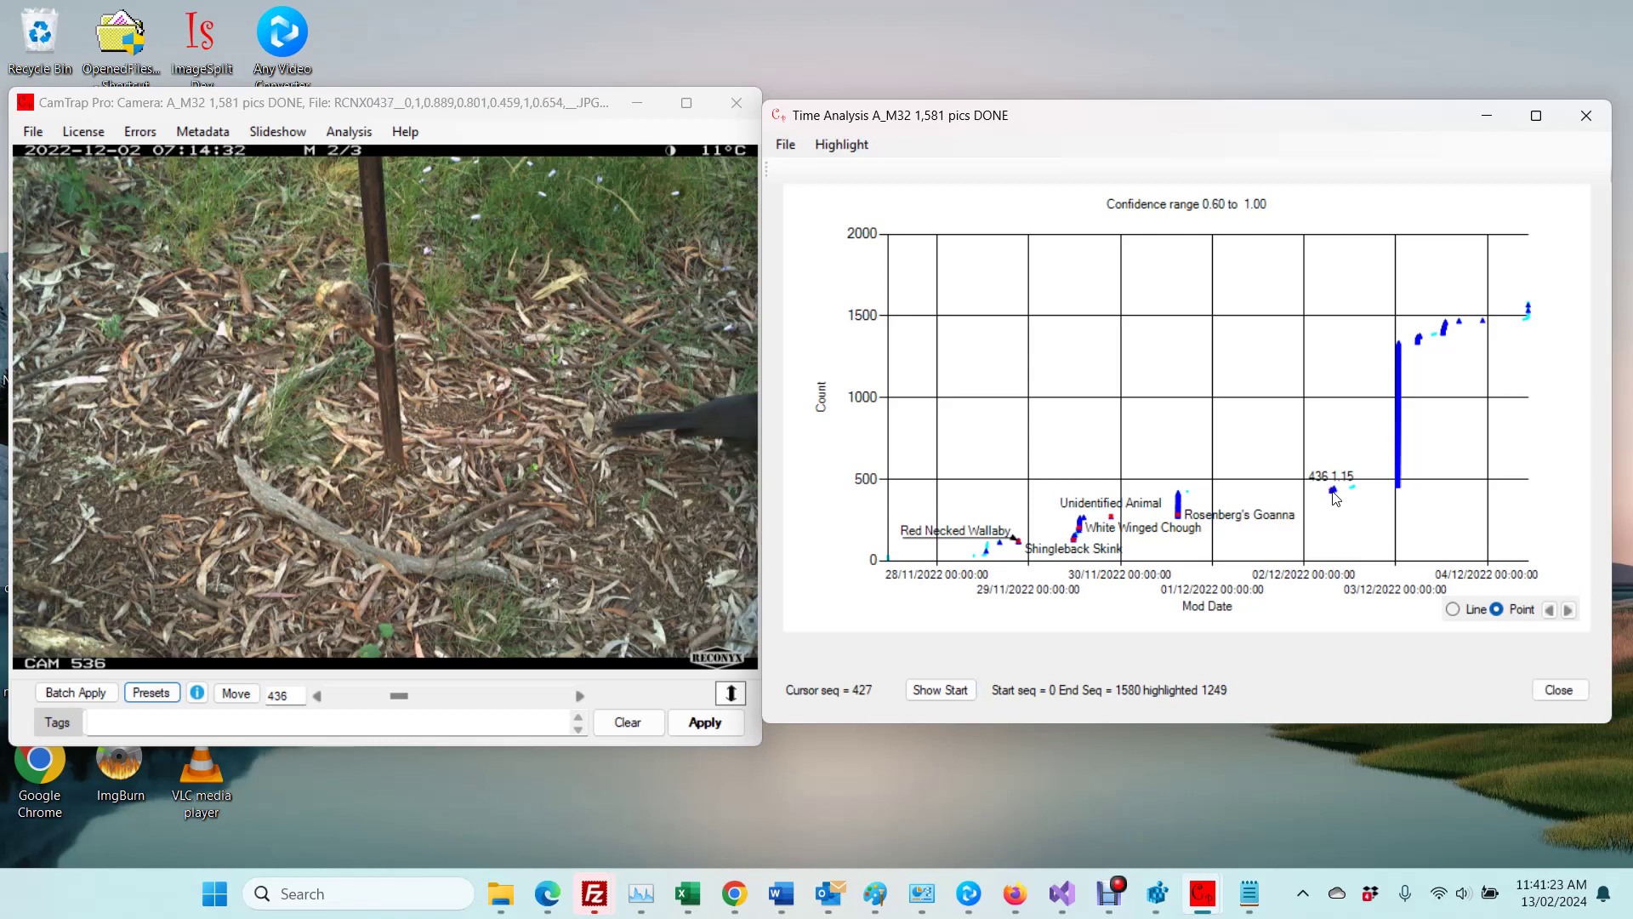
Step: Open image 500 near the base of the tall 03/12/2022 column and step forward to image 505
click(1400, 480)
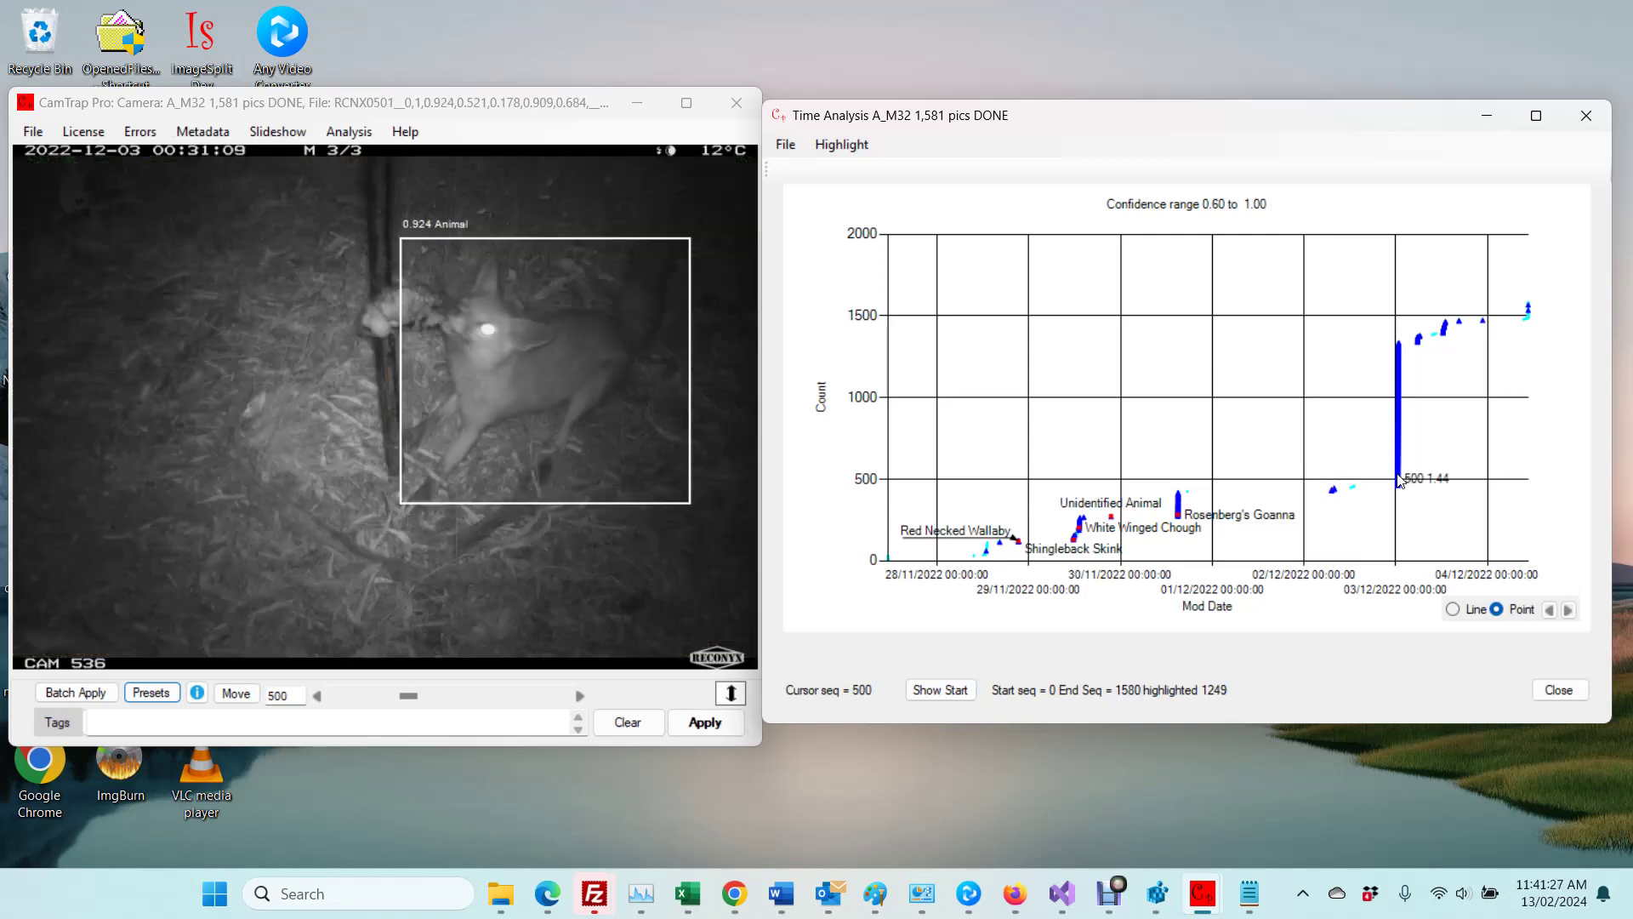
key(Right)
key(Right)
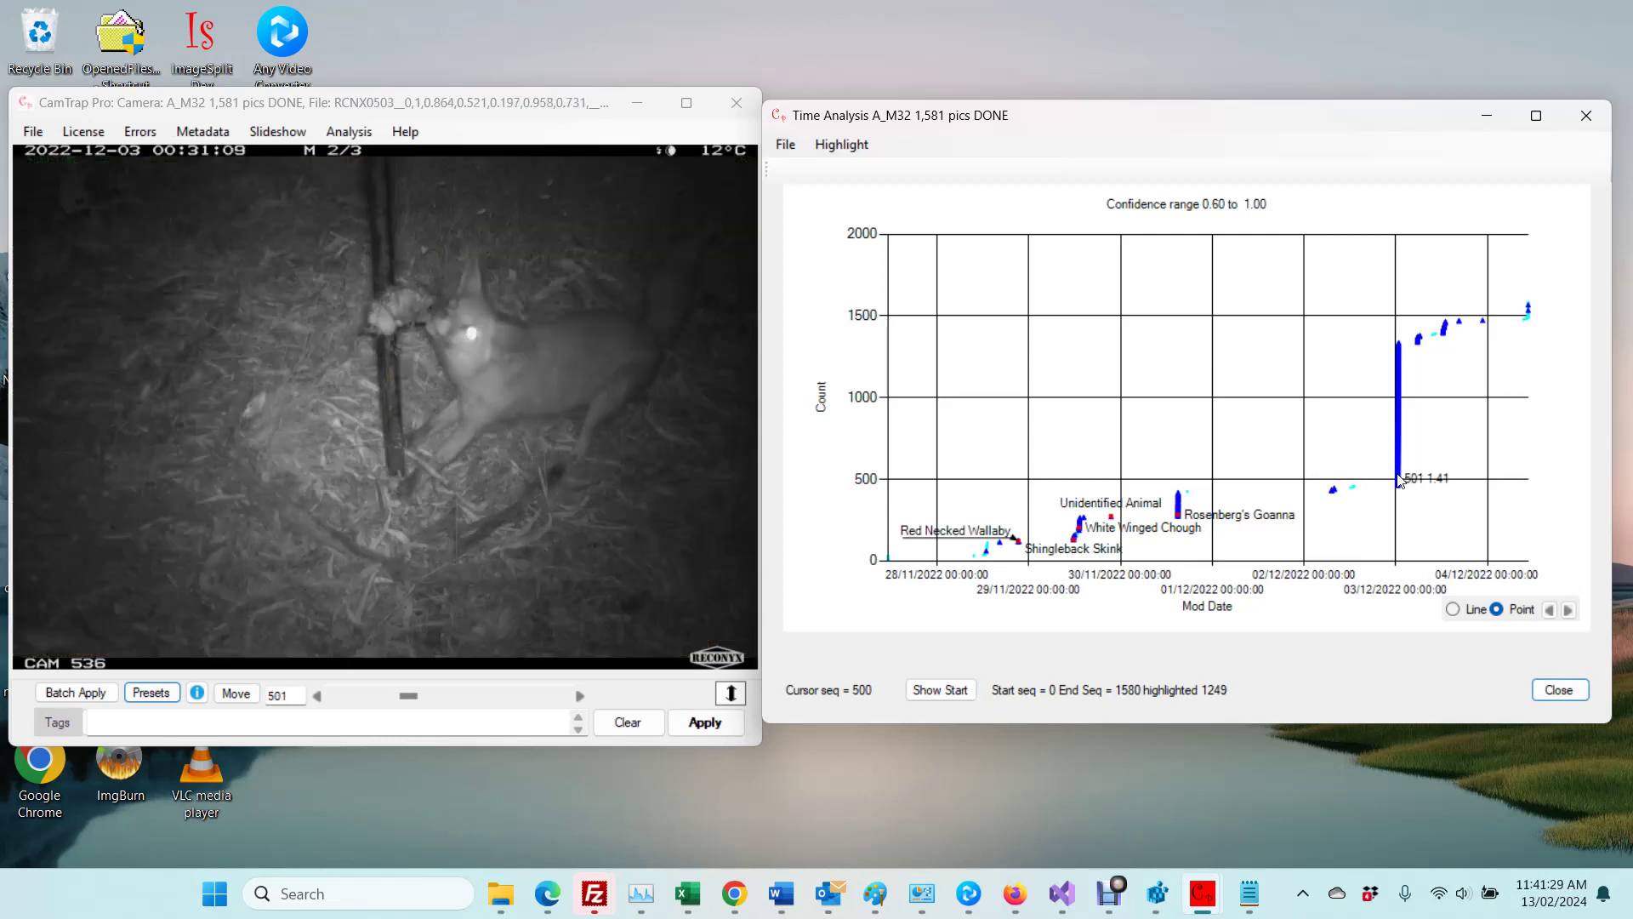
key(Right)
key(Right)
key(Right)
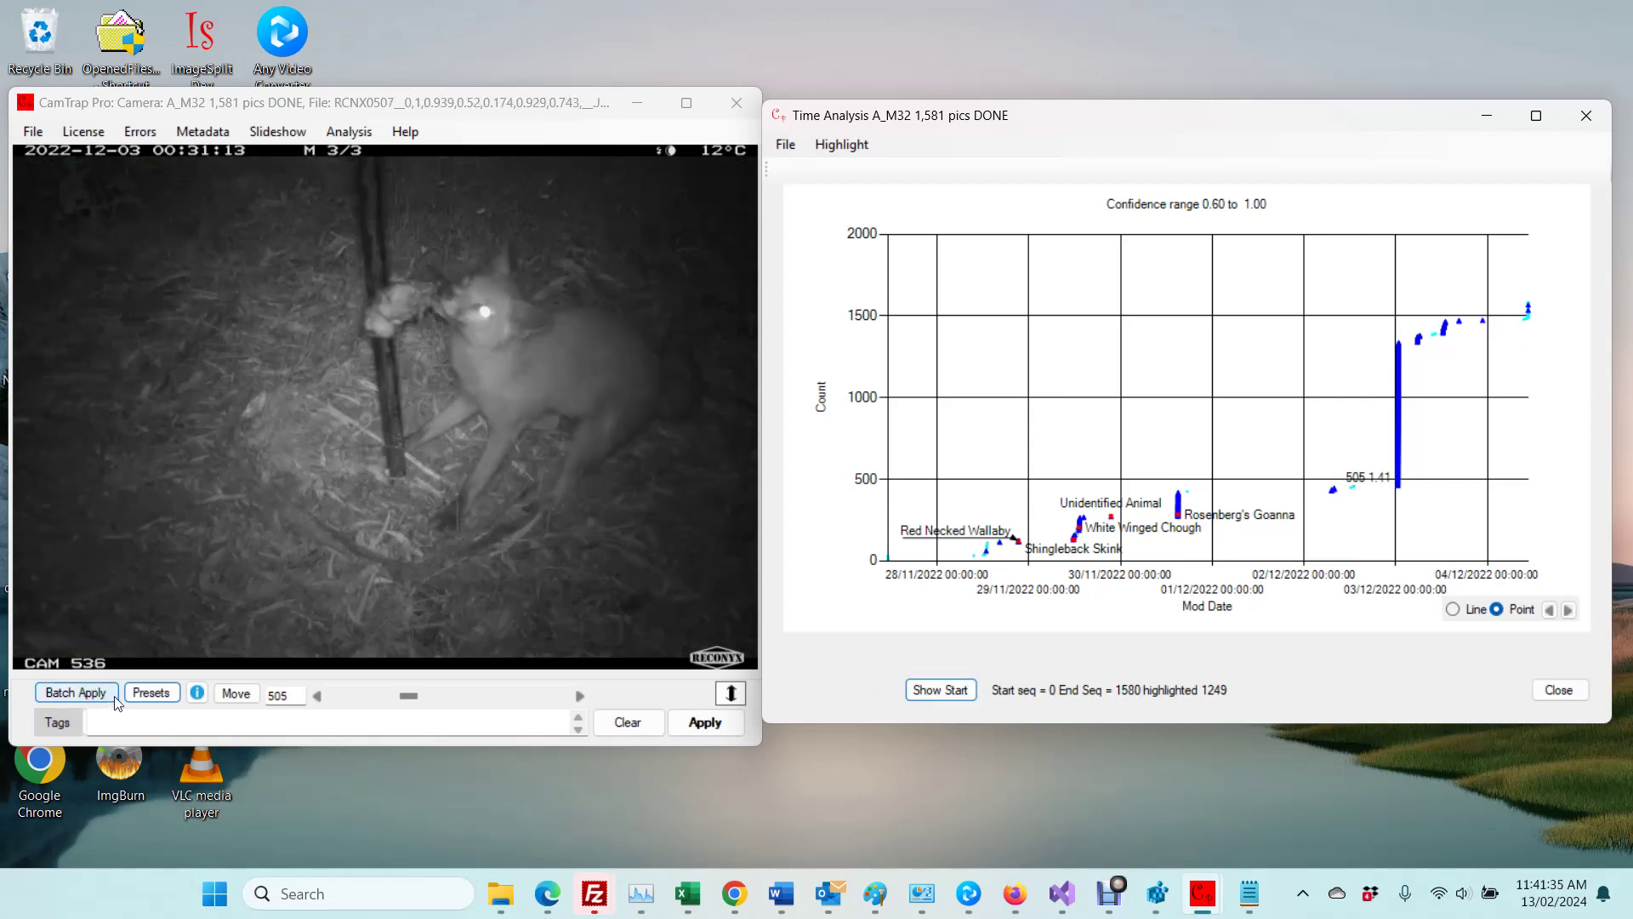
Step: Tag image 505 with the preset Fox and close the preset texts
click(151, 693)
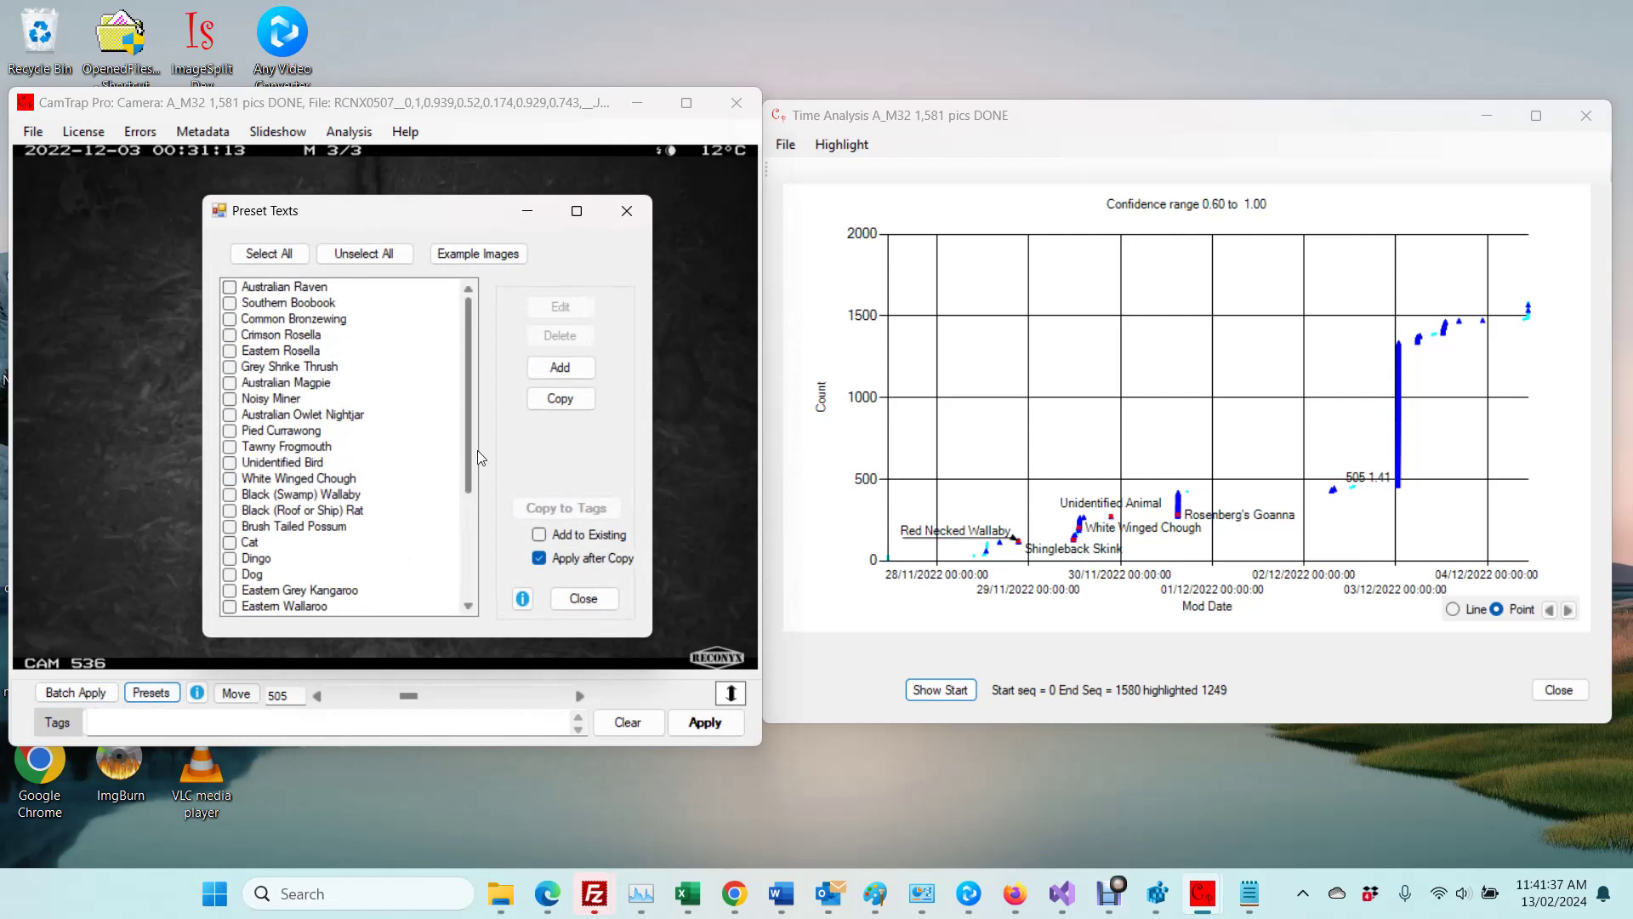
click(468, 568)
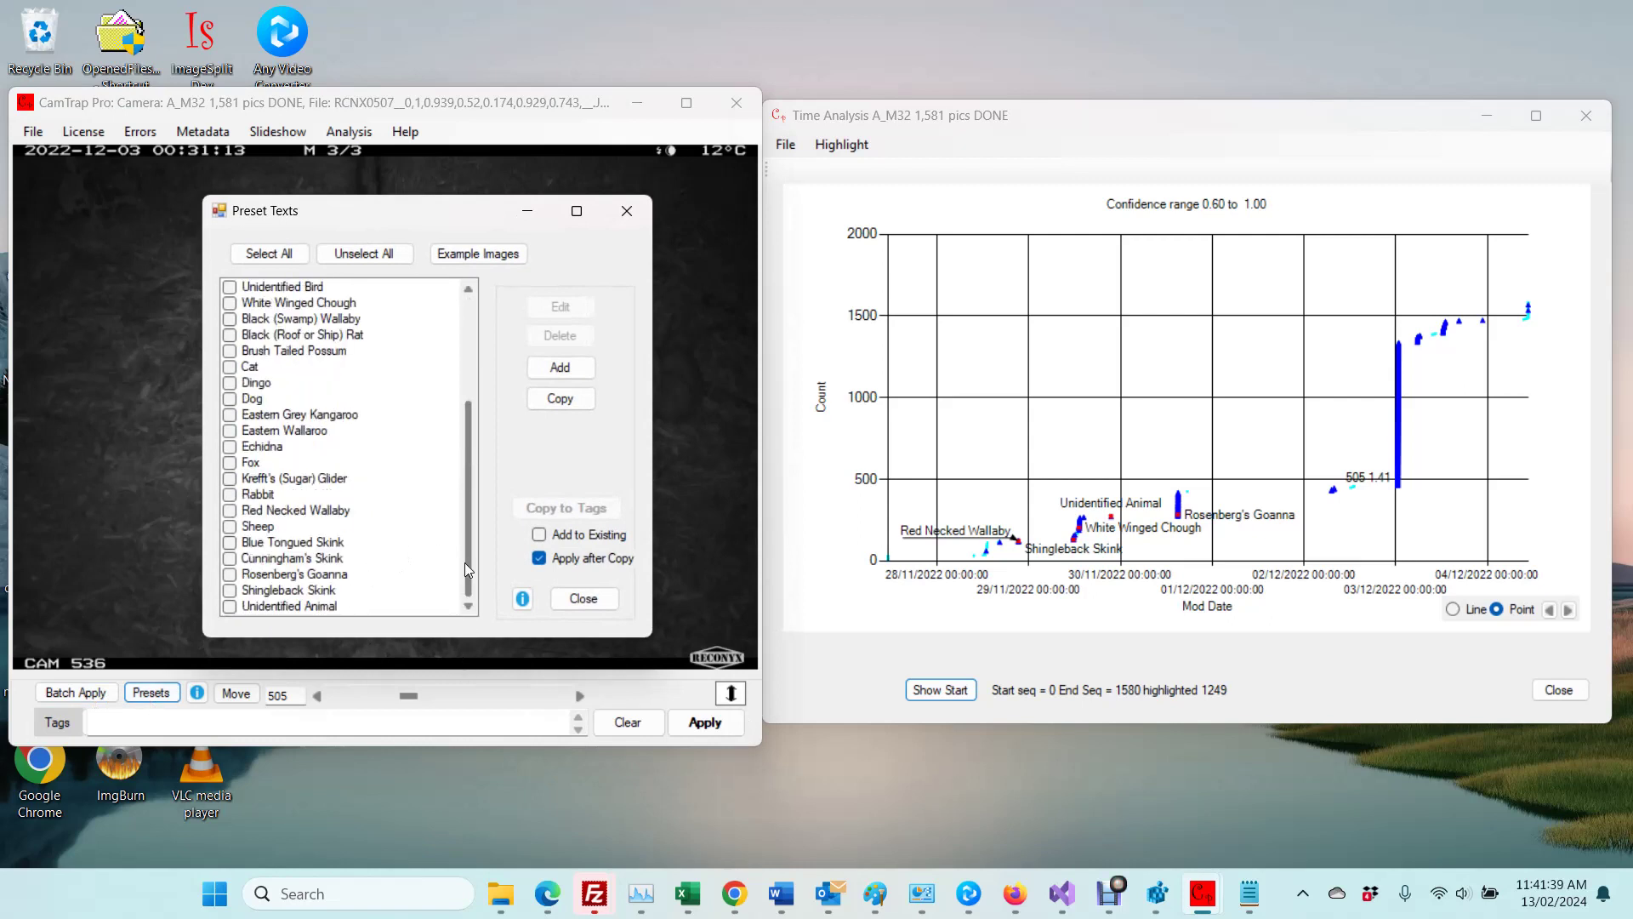
click(229, 462)
click(590, 509)
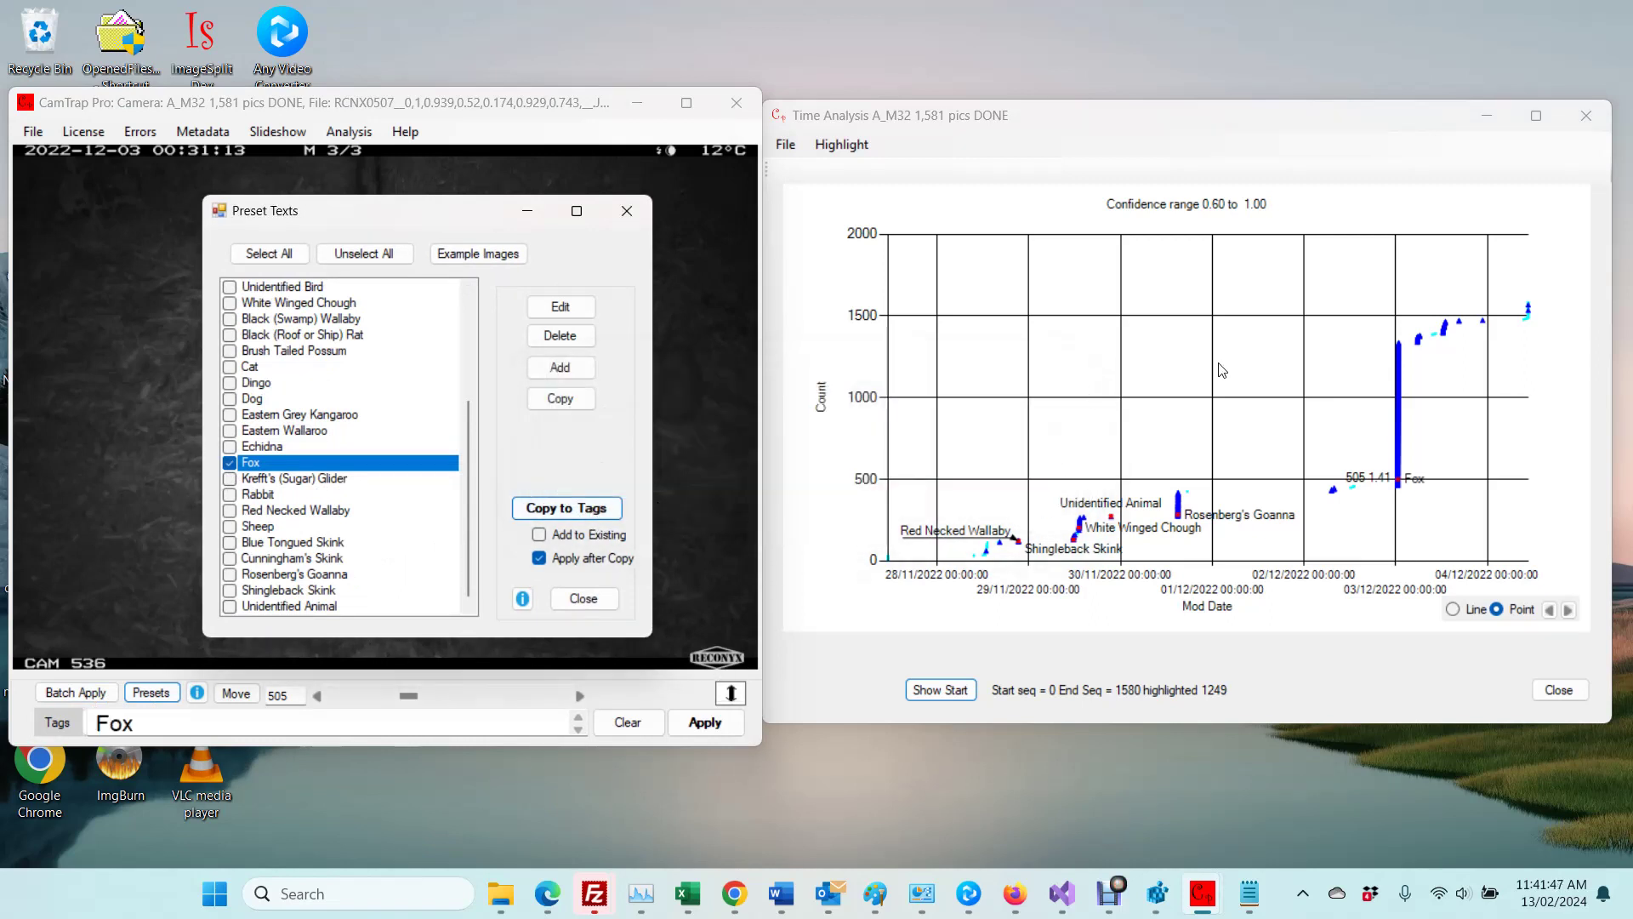
click(584, 599)
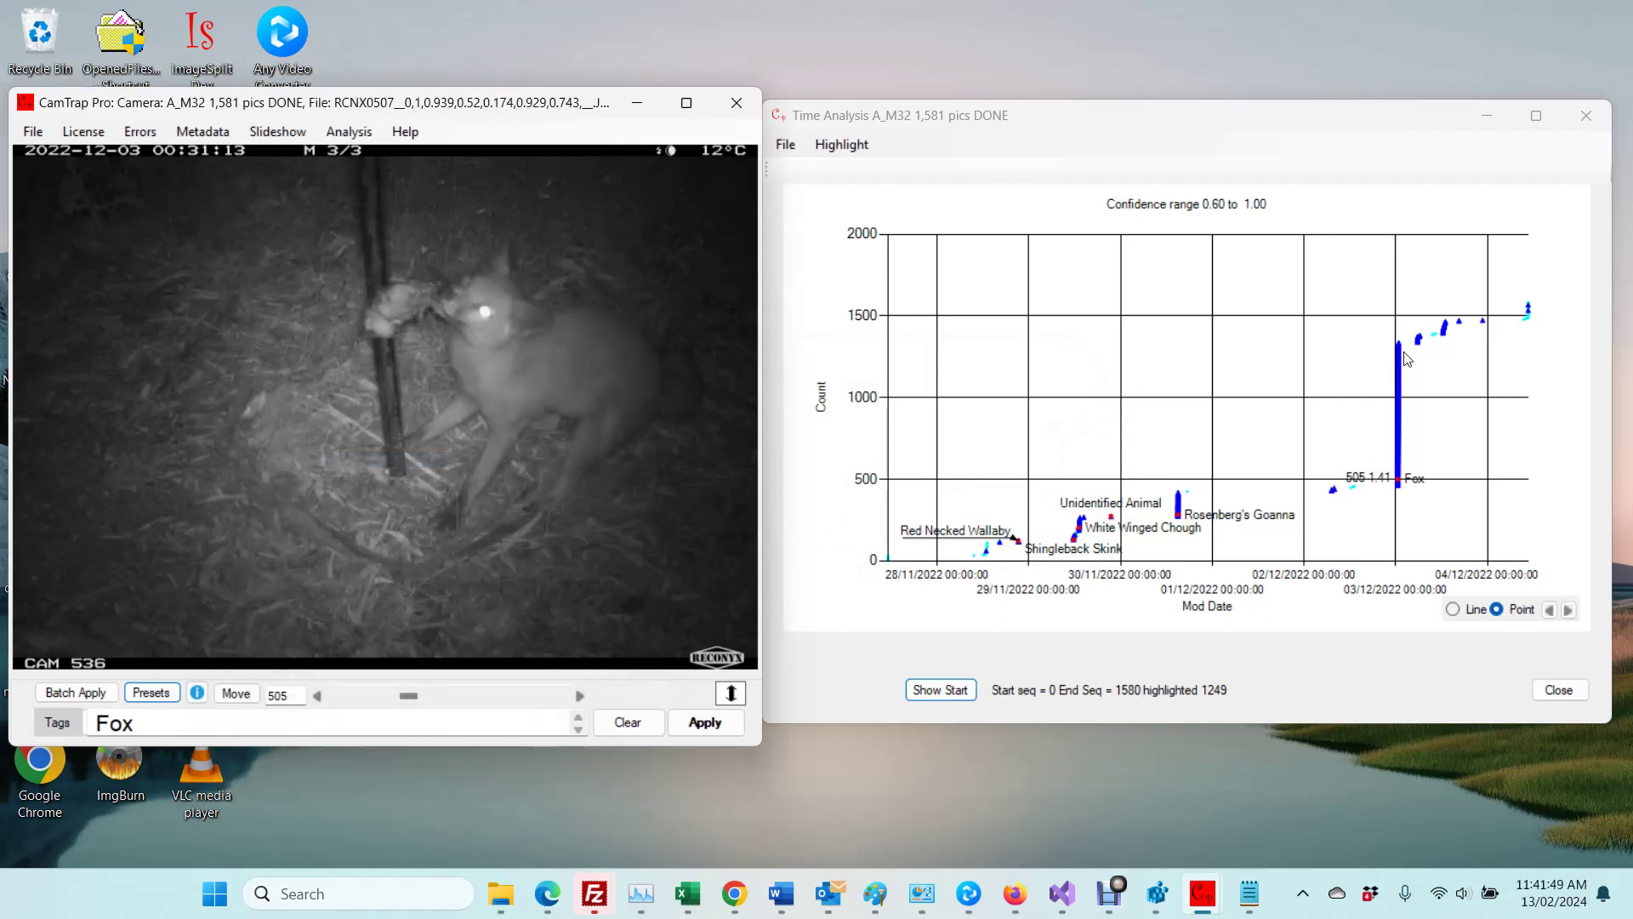
Step: Zoom the chart in on the detections just after the tall 03/12/2022 column and step from image 1350 to image 1359
drag(1414, 316, 1448, 384)
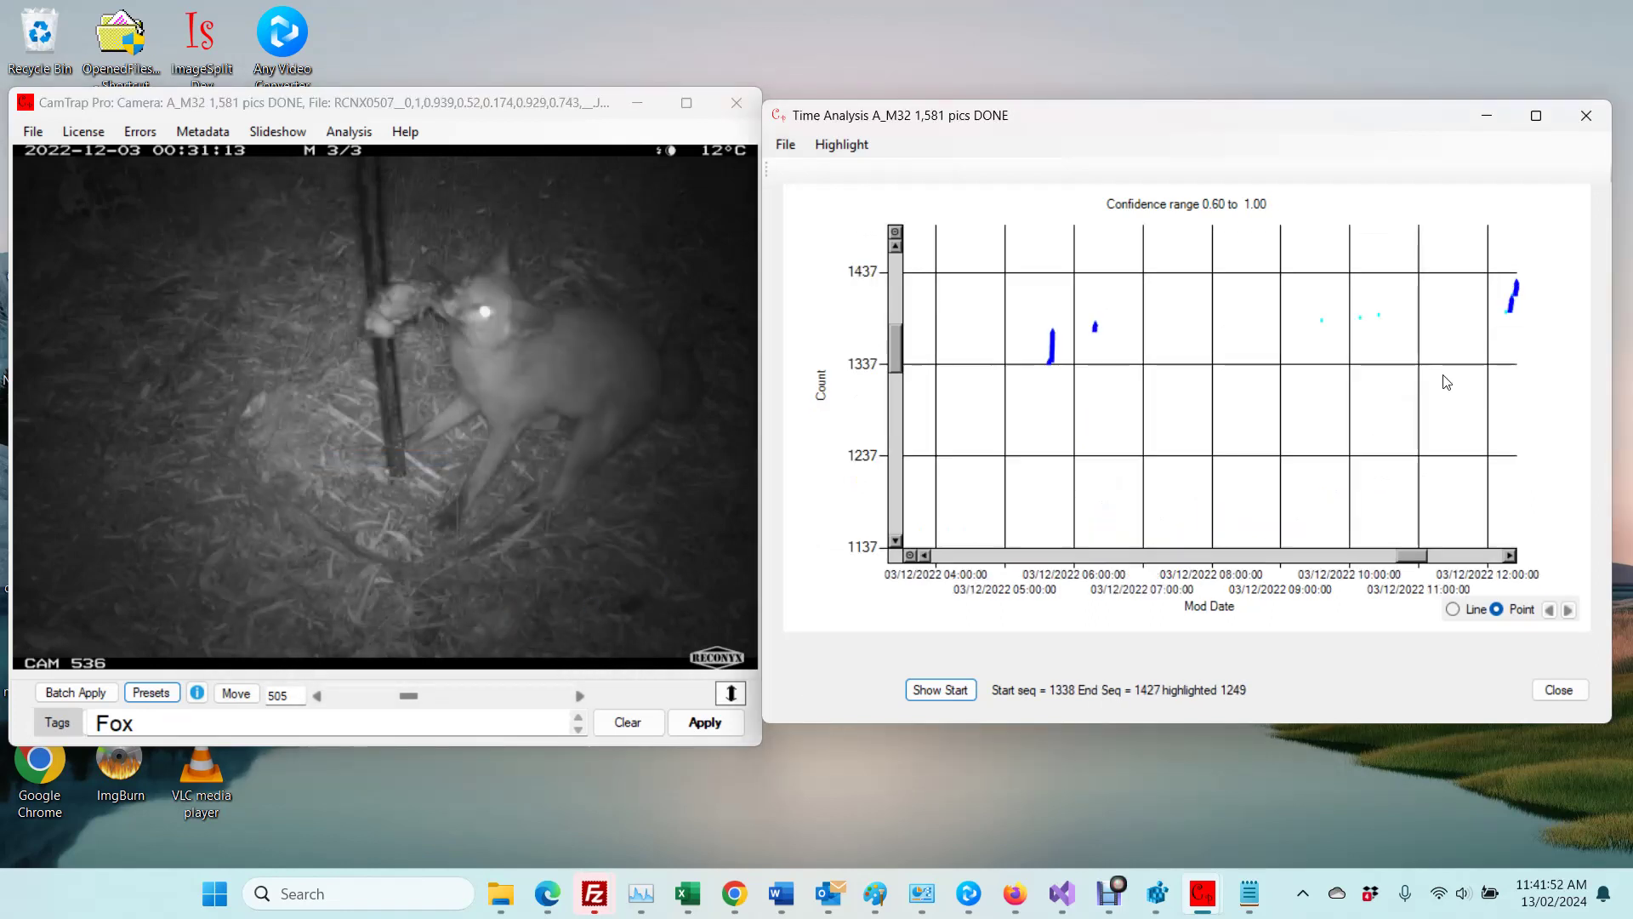
click(1053, 356)
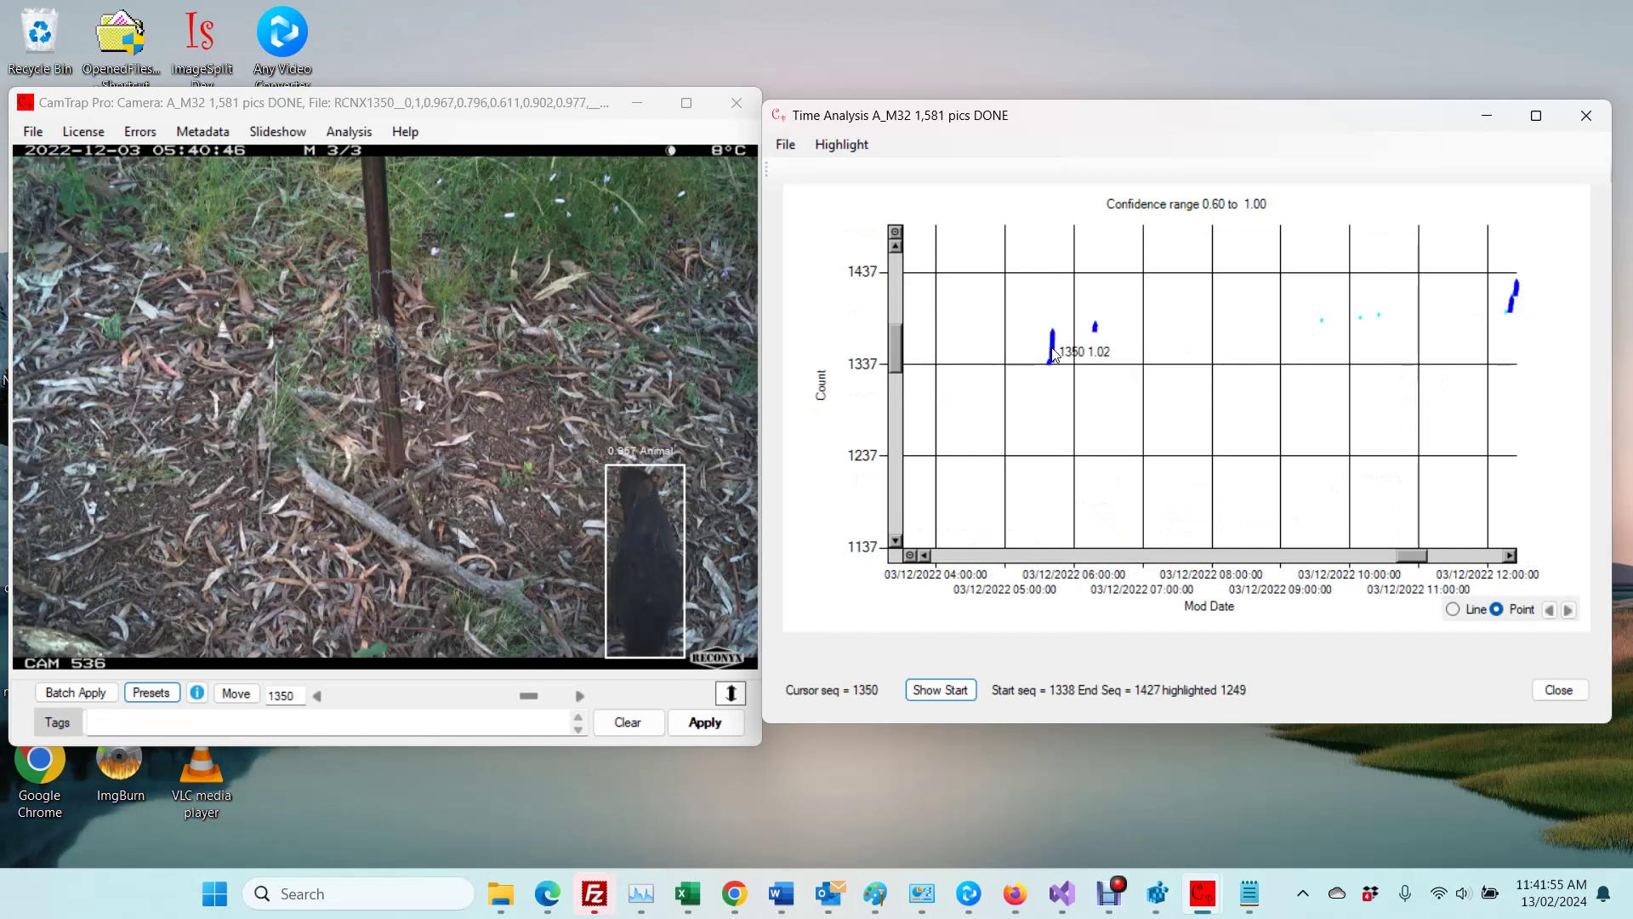
click(1053, 356)
click(1053, 356)
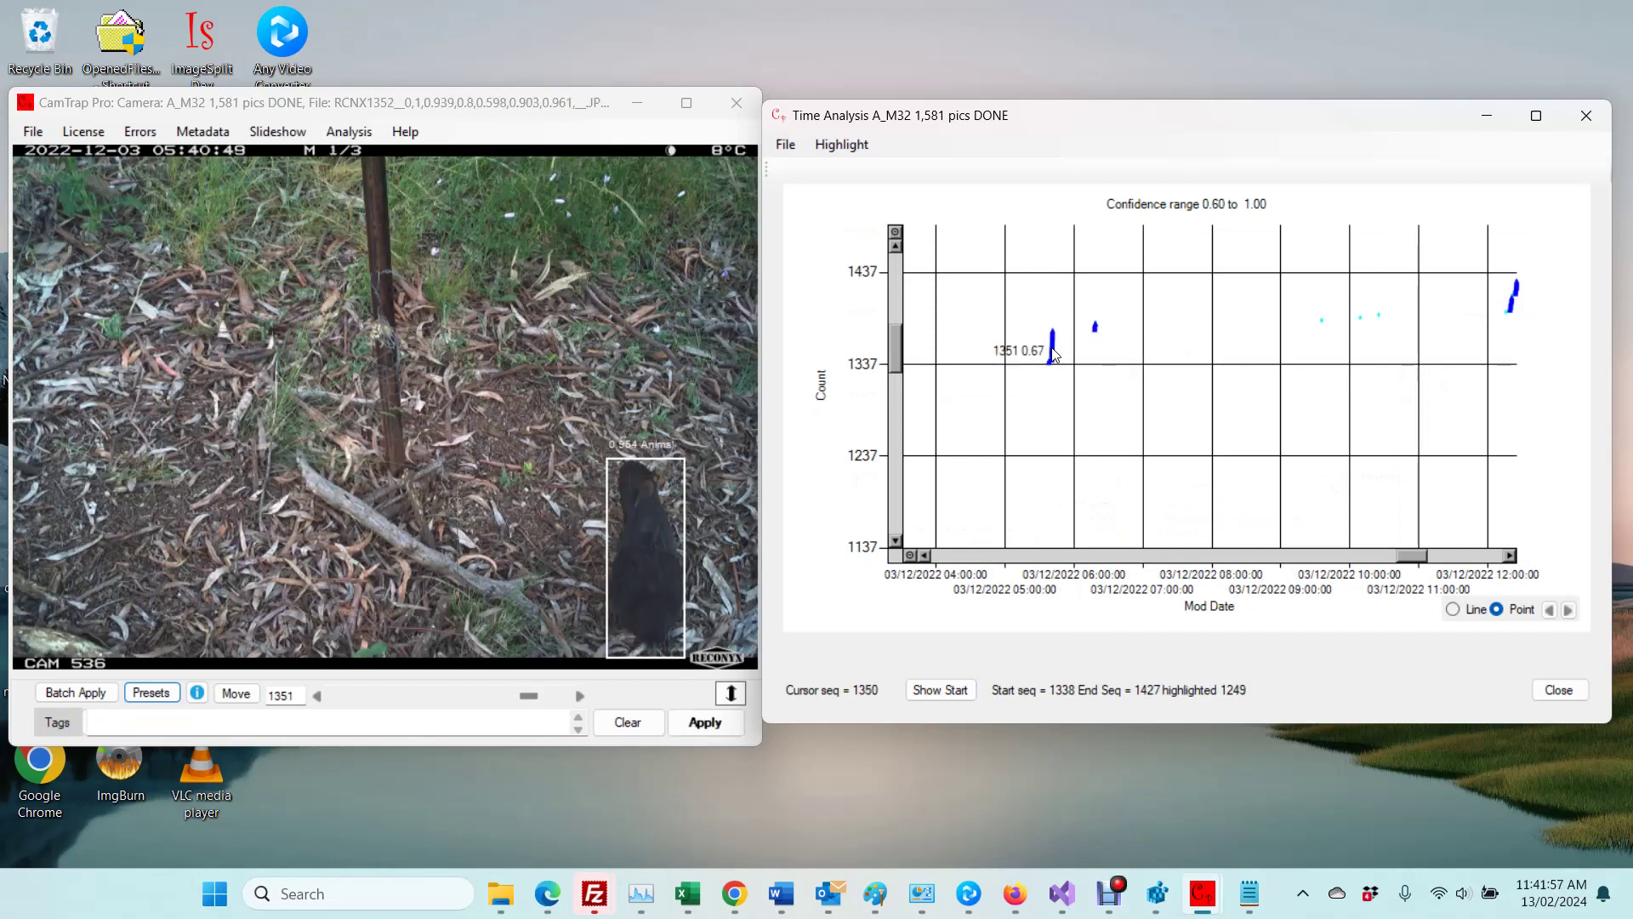
click(1053, 356)
click(1054, 356)
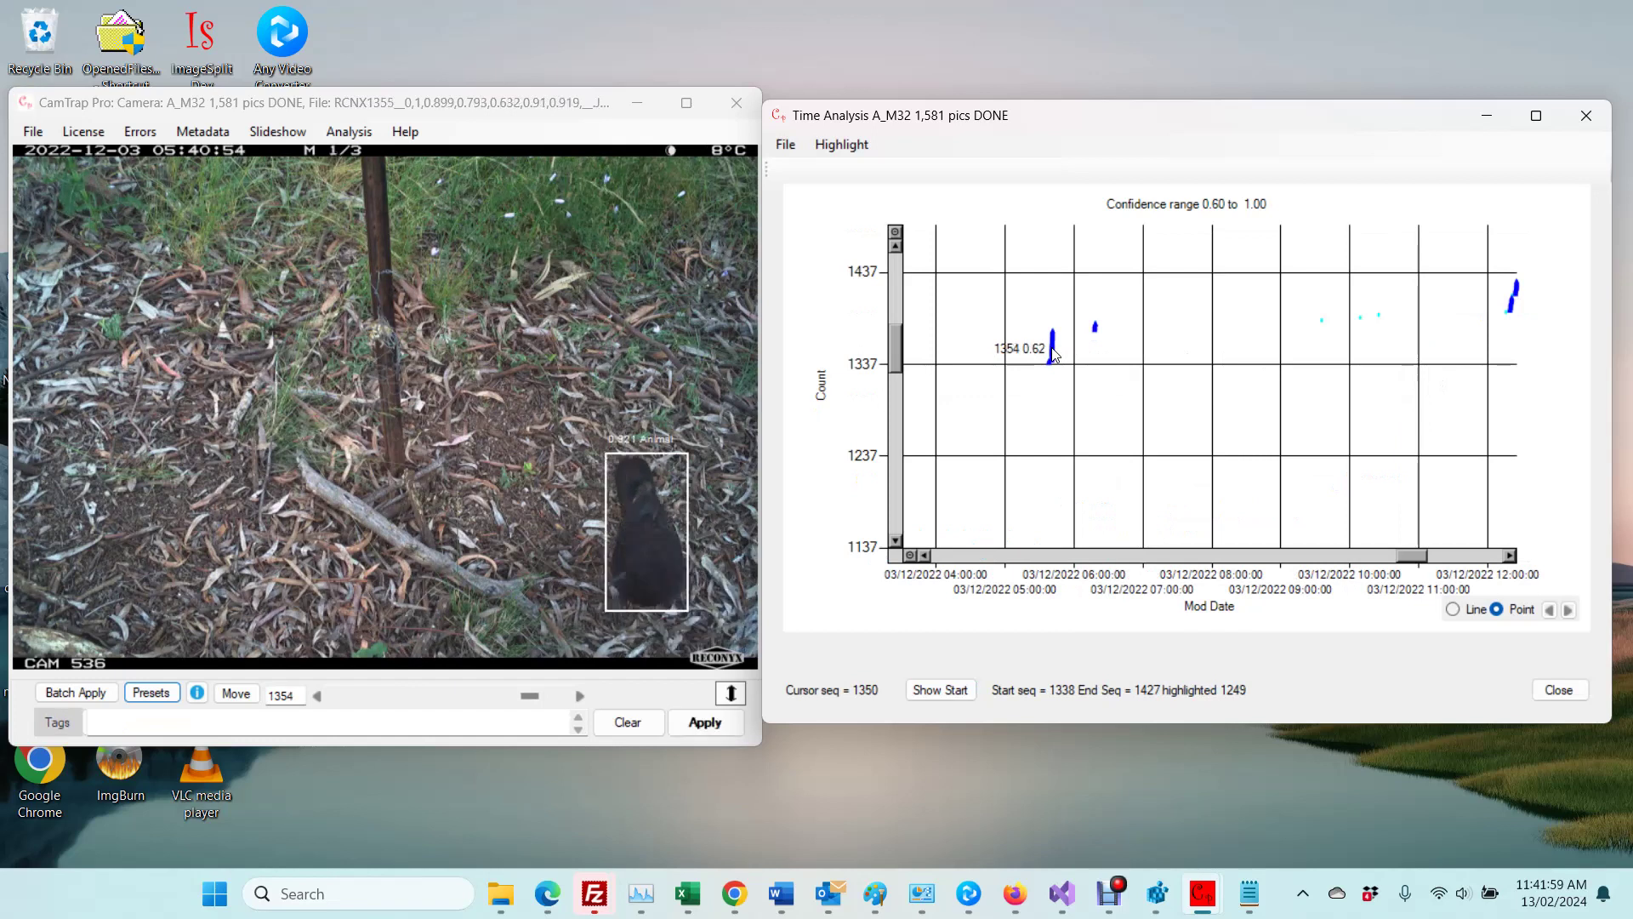
click(1053, 355)
click(1054, 356)
click(1054, 355)
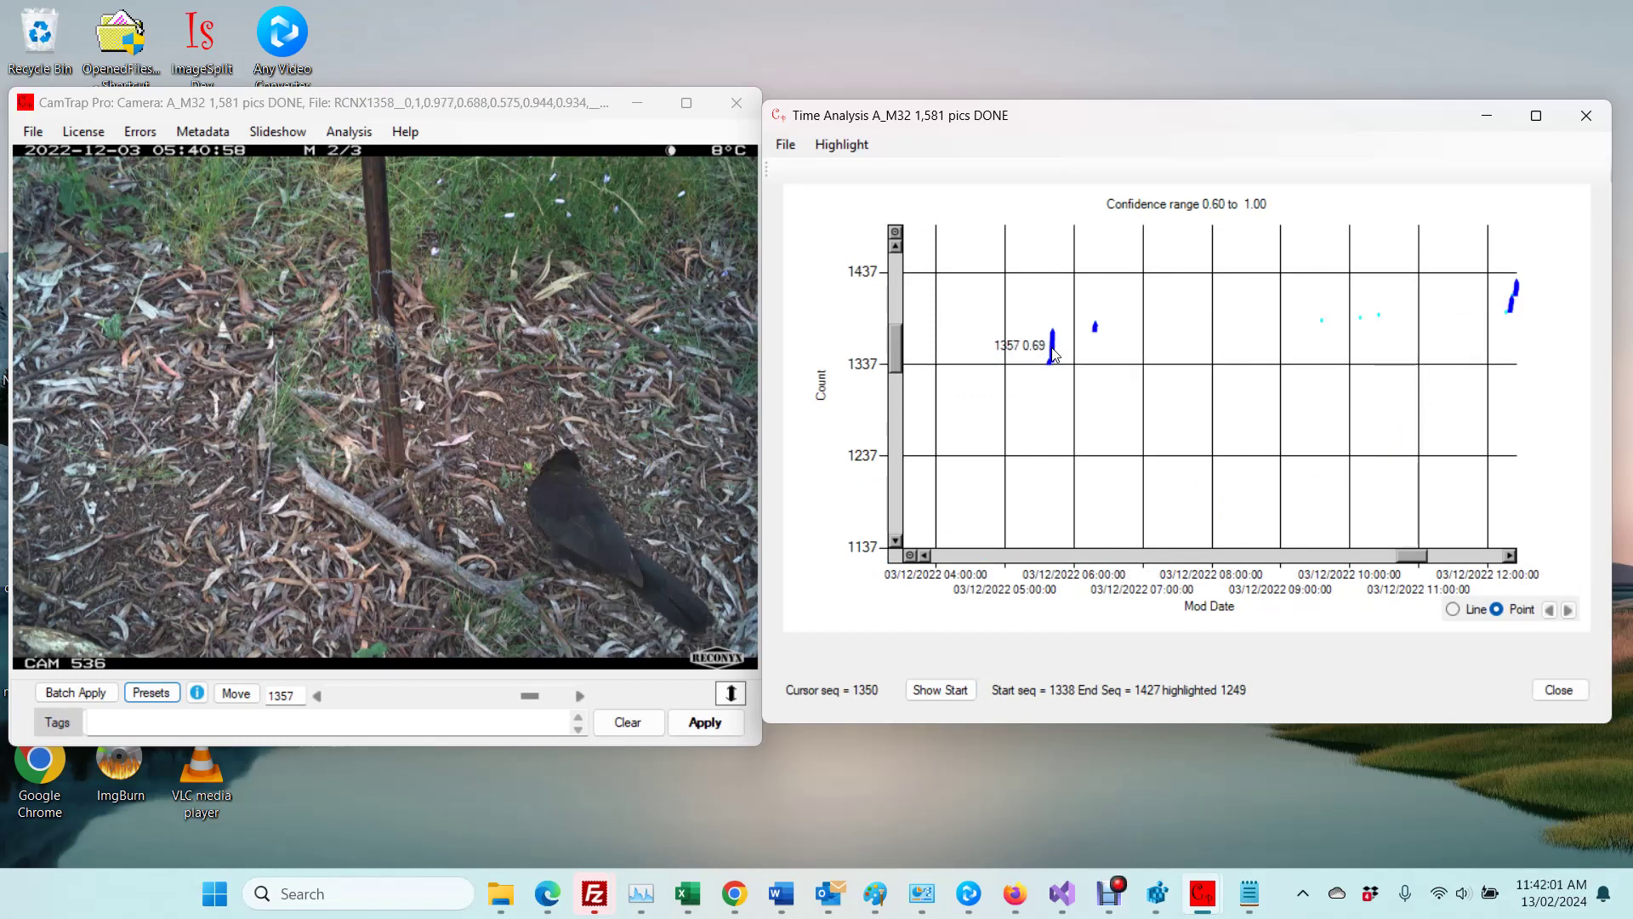
click(1054, 356)
click(1053, 355)
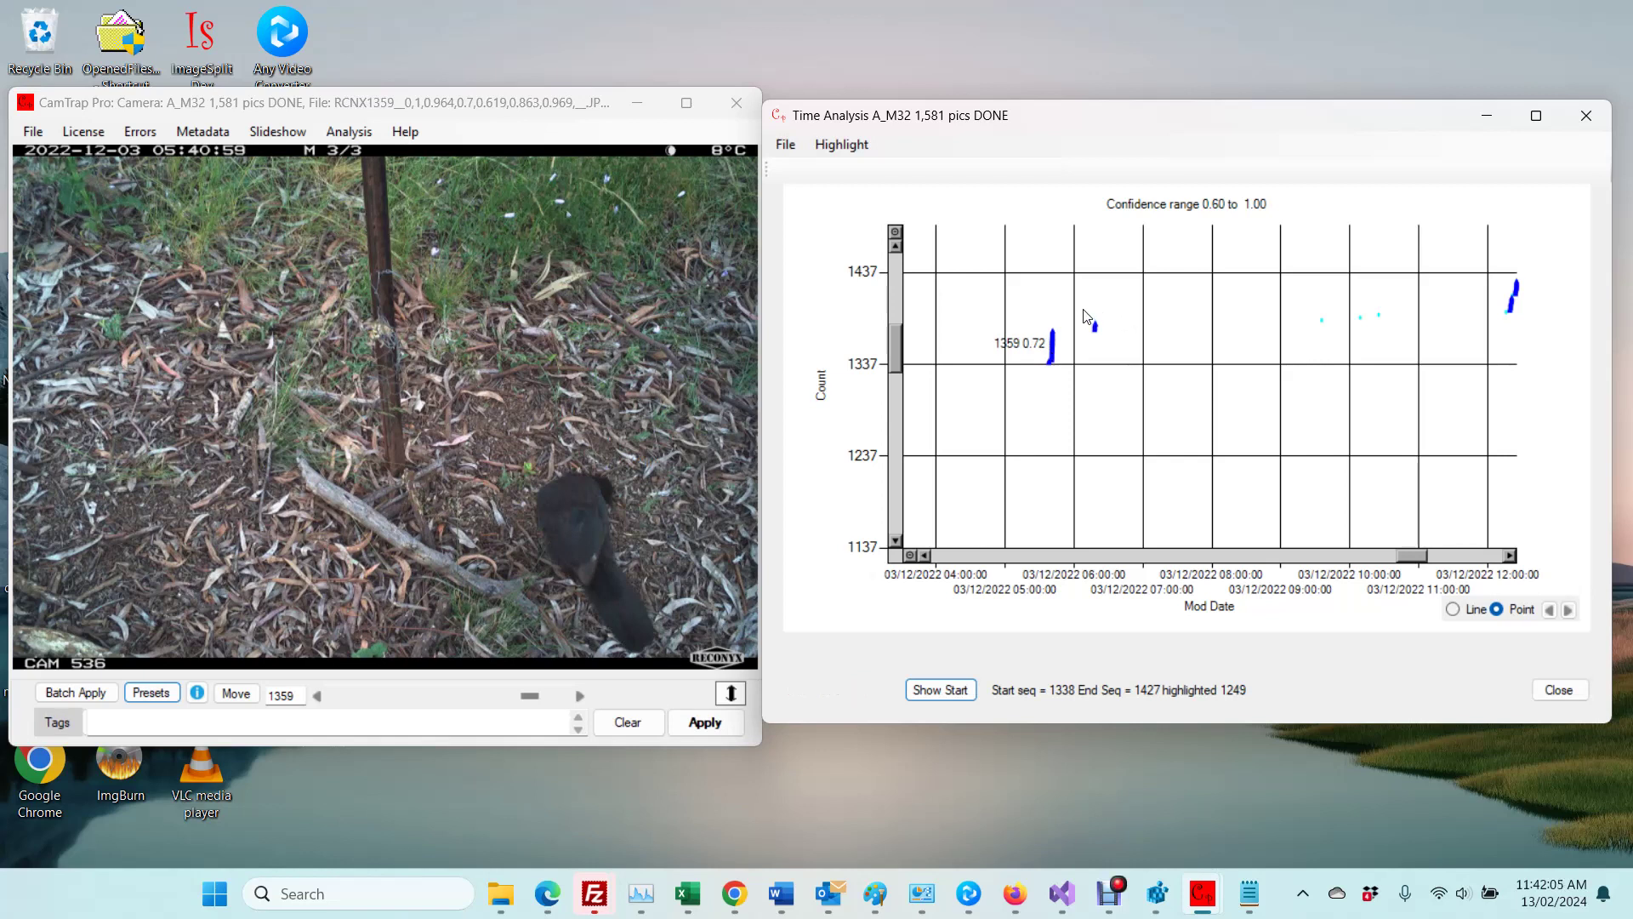
Step: Zoom in on the small cluster shortly after 06:15 on 03/12/2022 and step forward from image 1377 past image 1385
drag(1085, 313, 1136, 358)
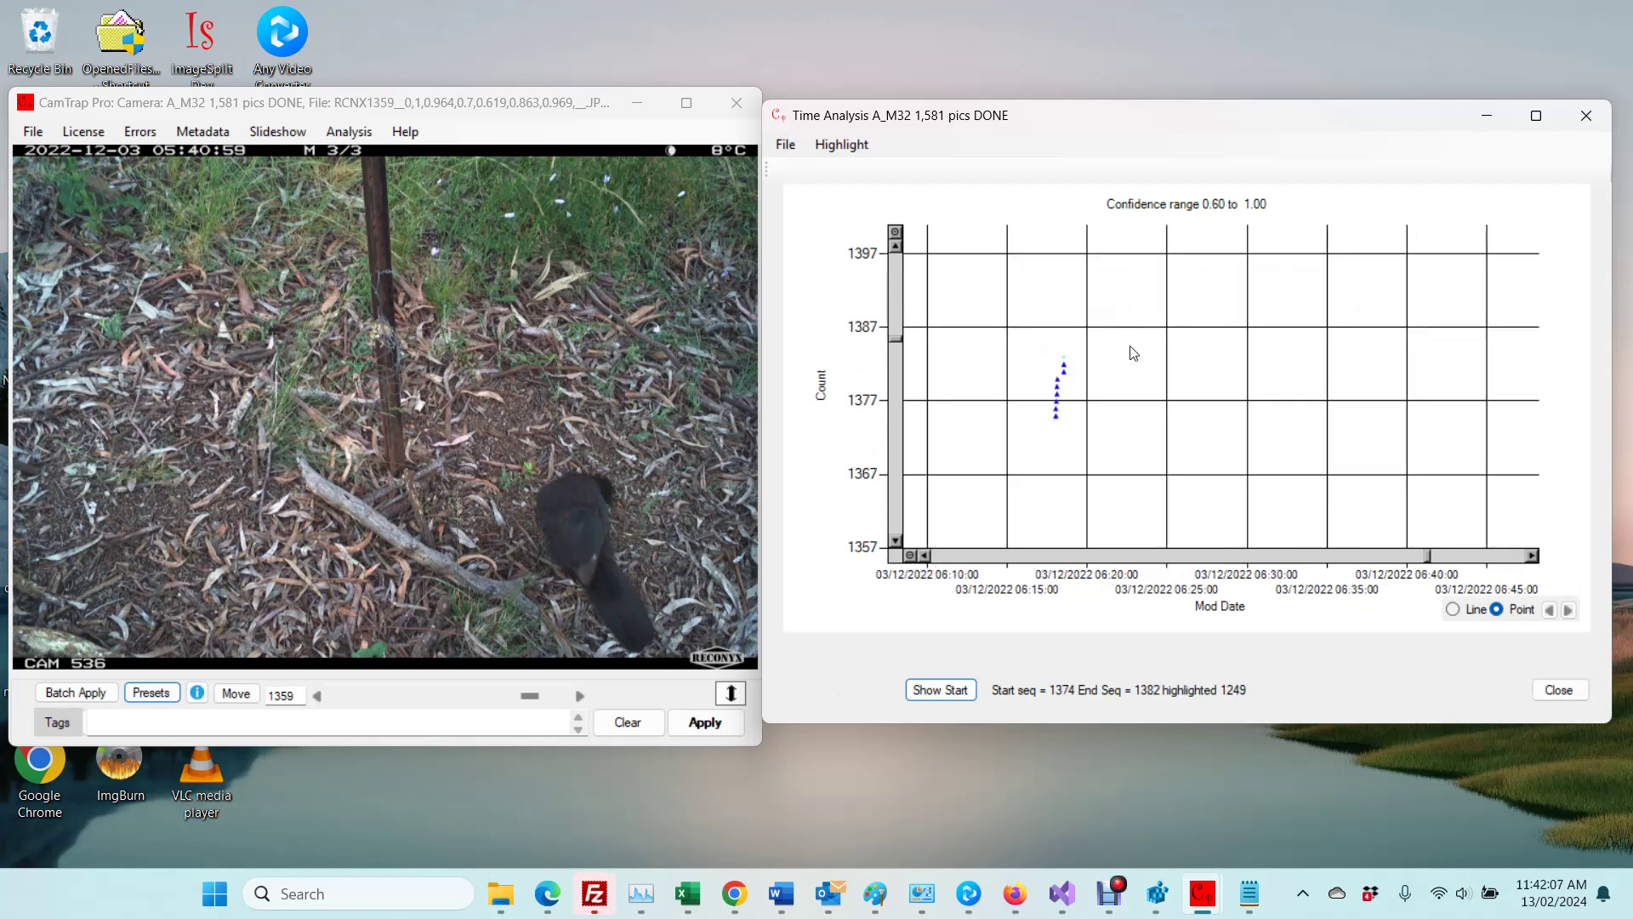
click(1058, 404)
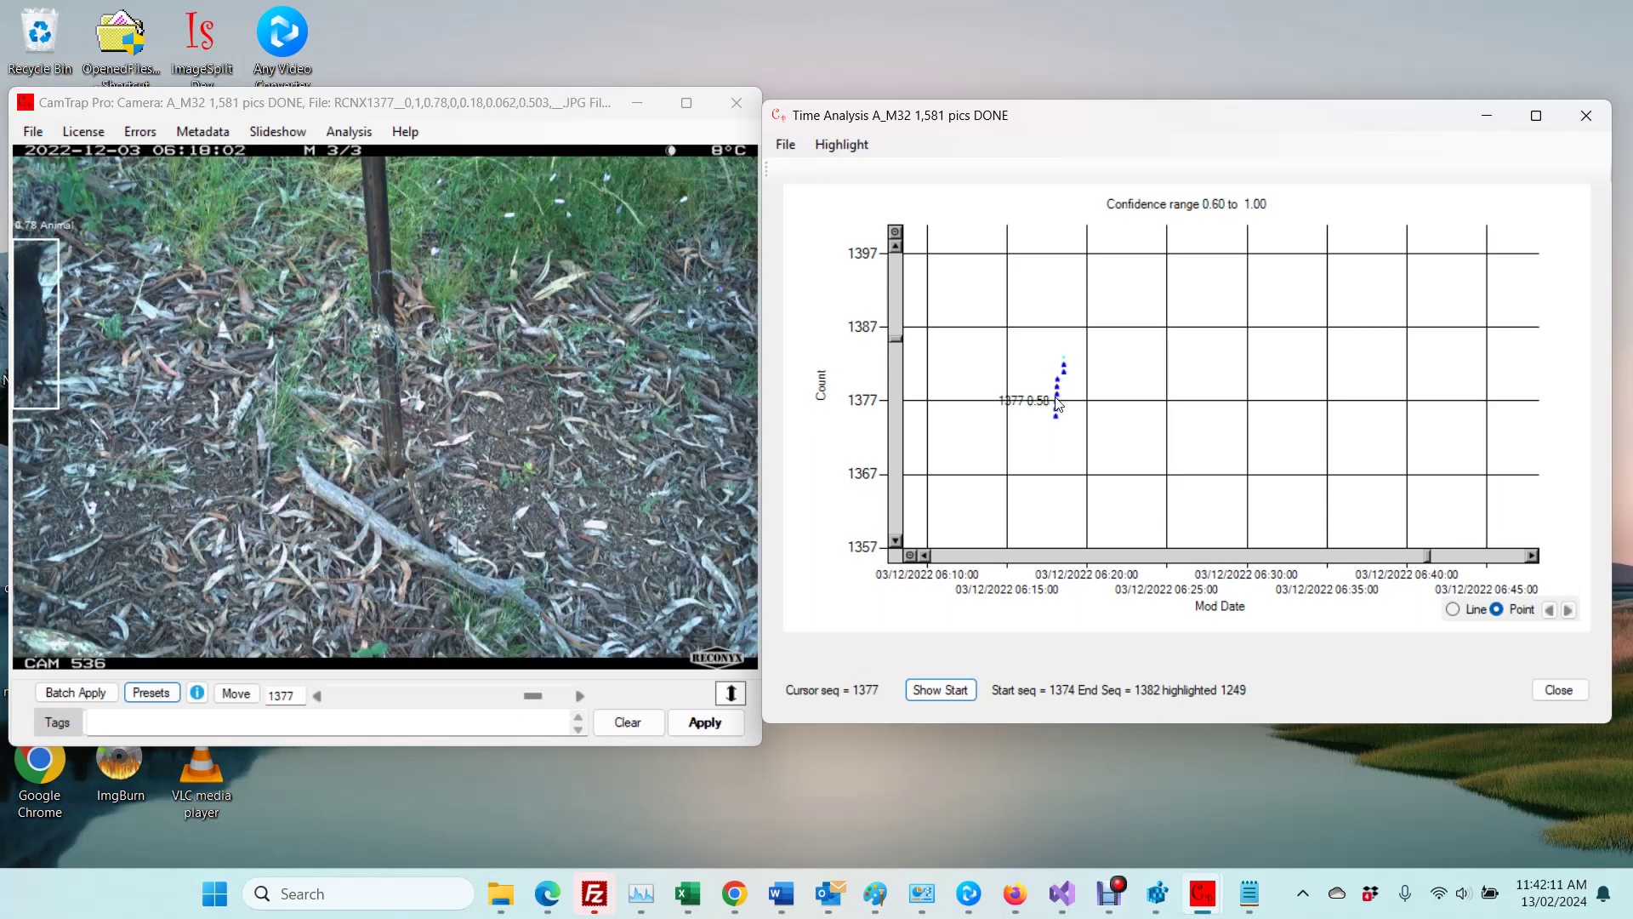
key(Right)
key(Right)
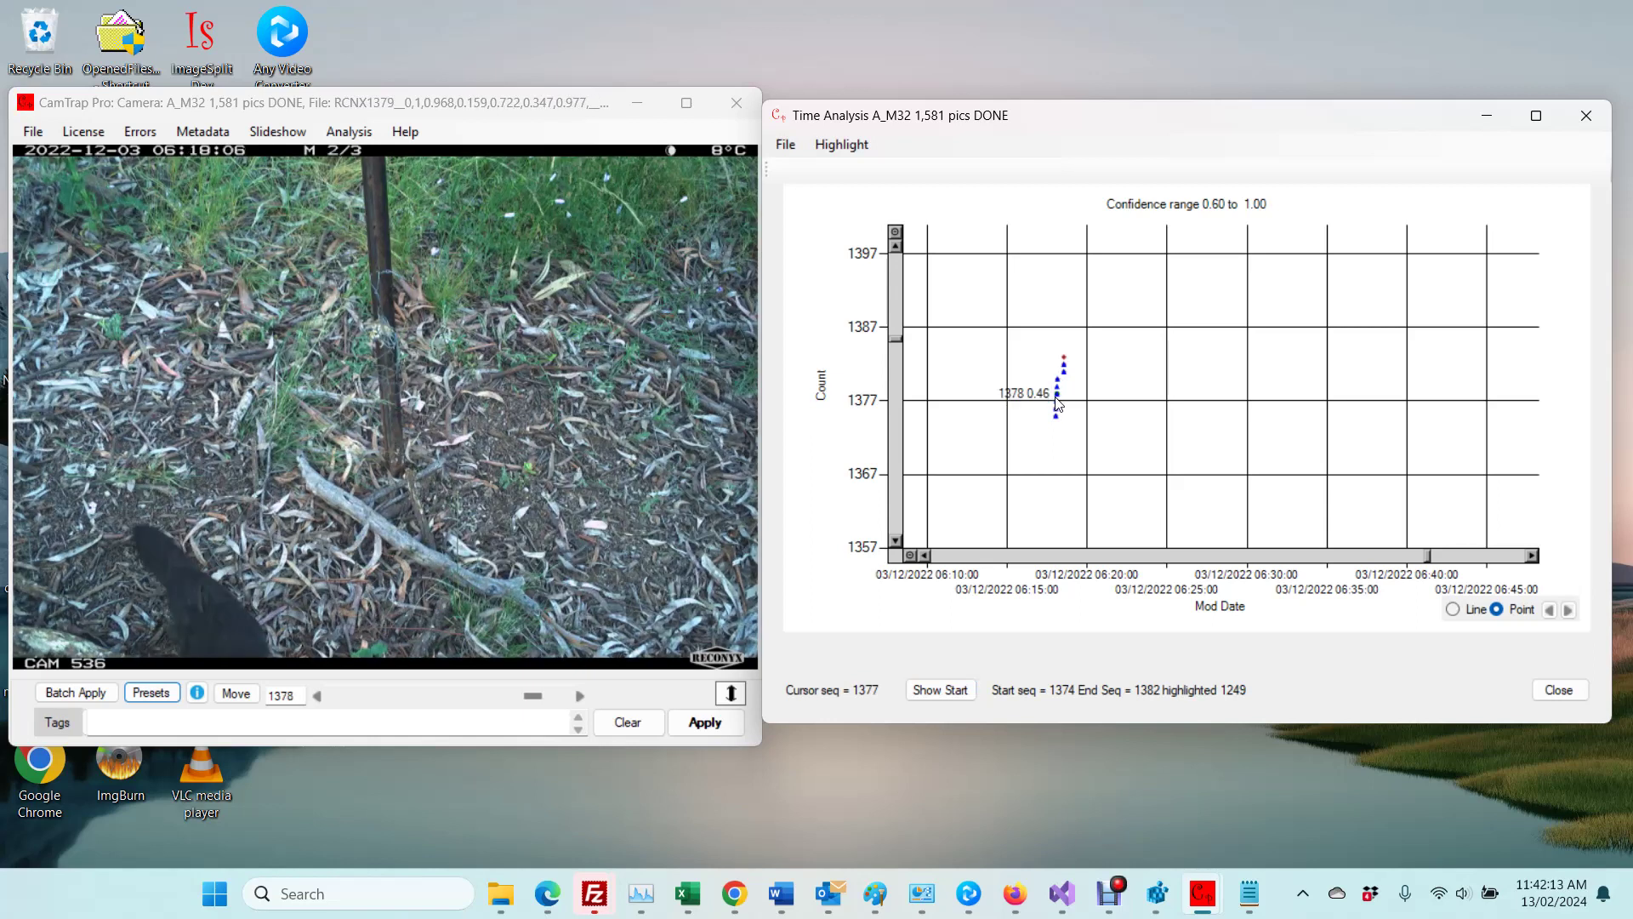
key(Right)
key(Right)
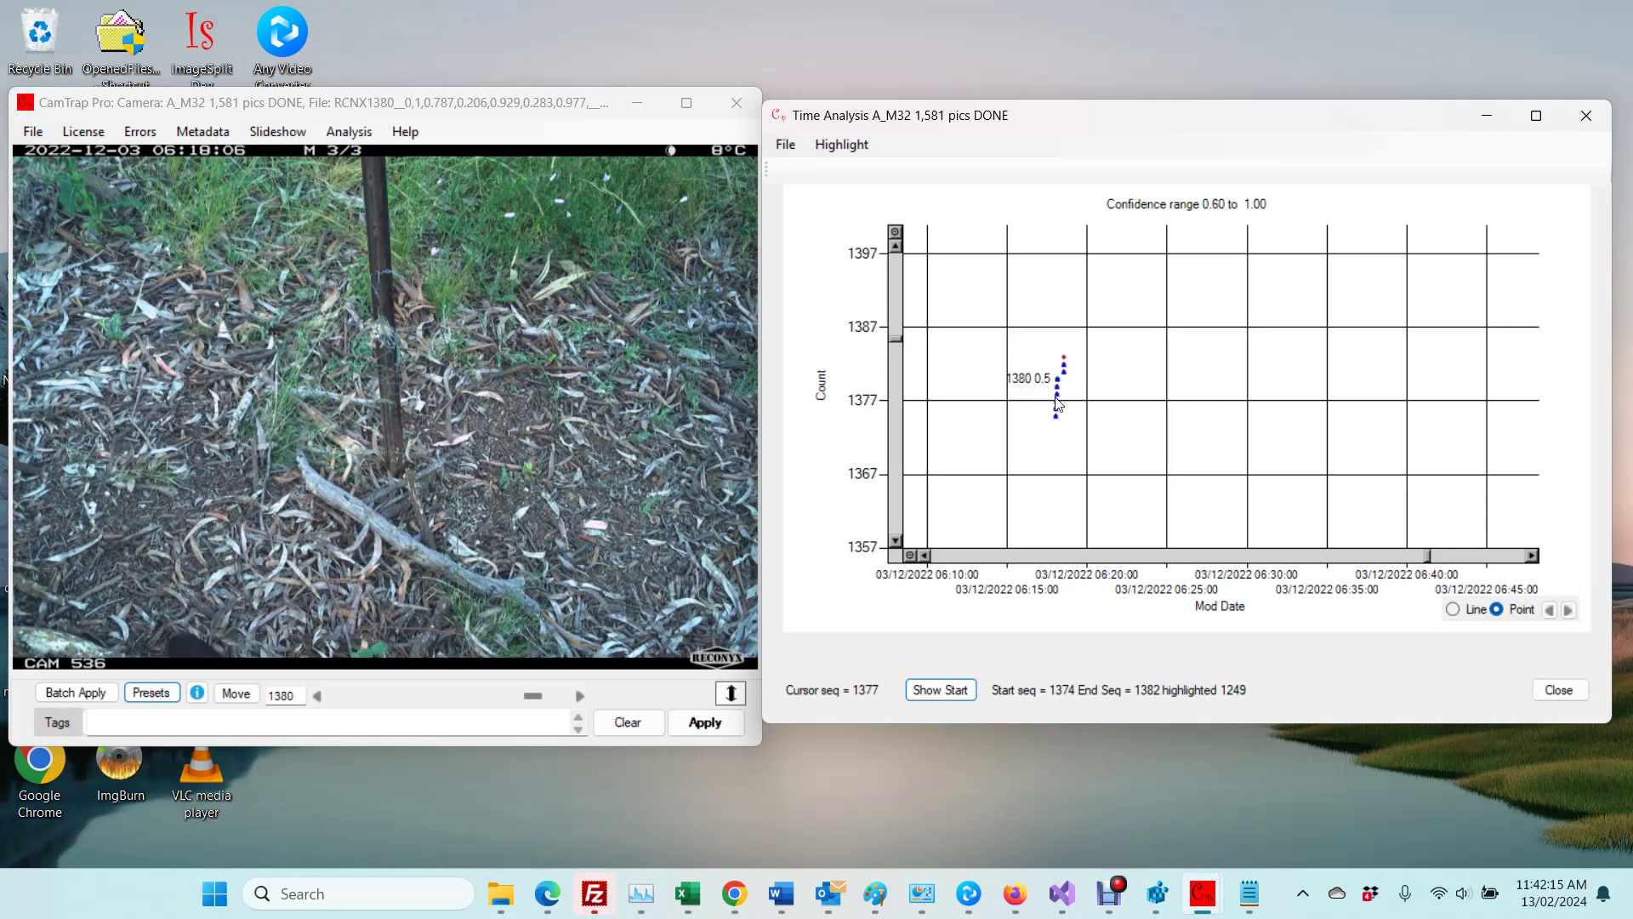
key(Right)
key(Right)
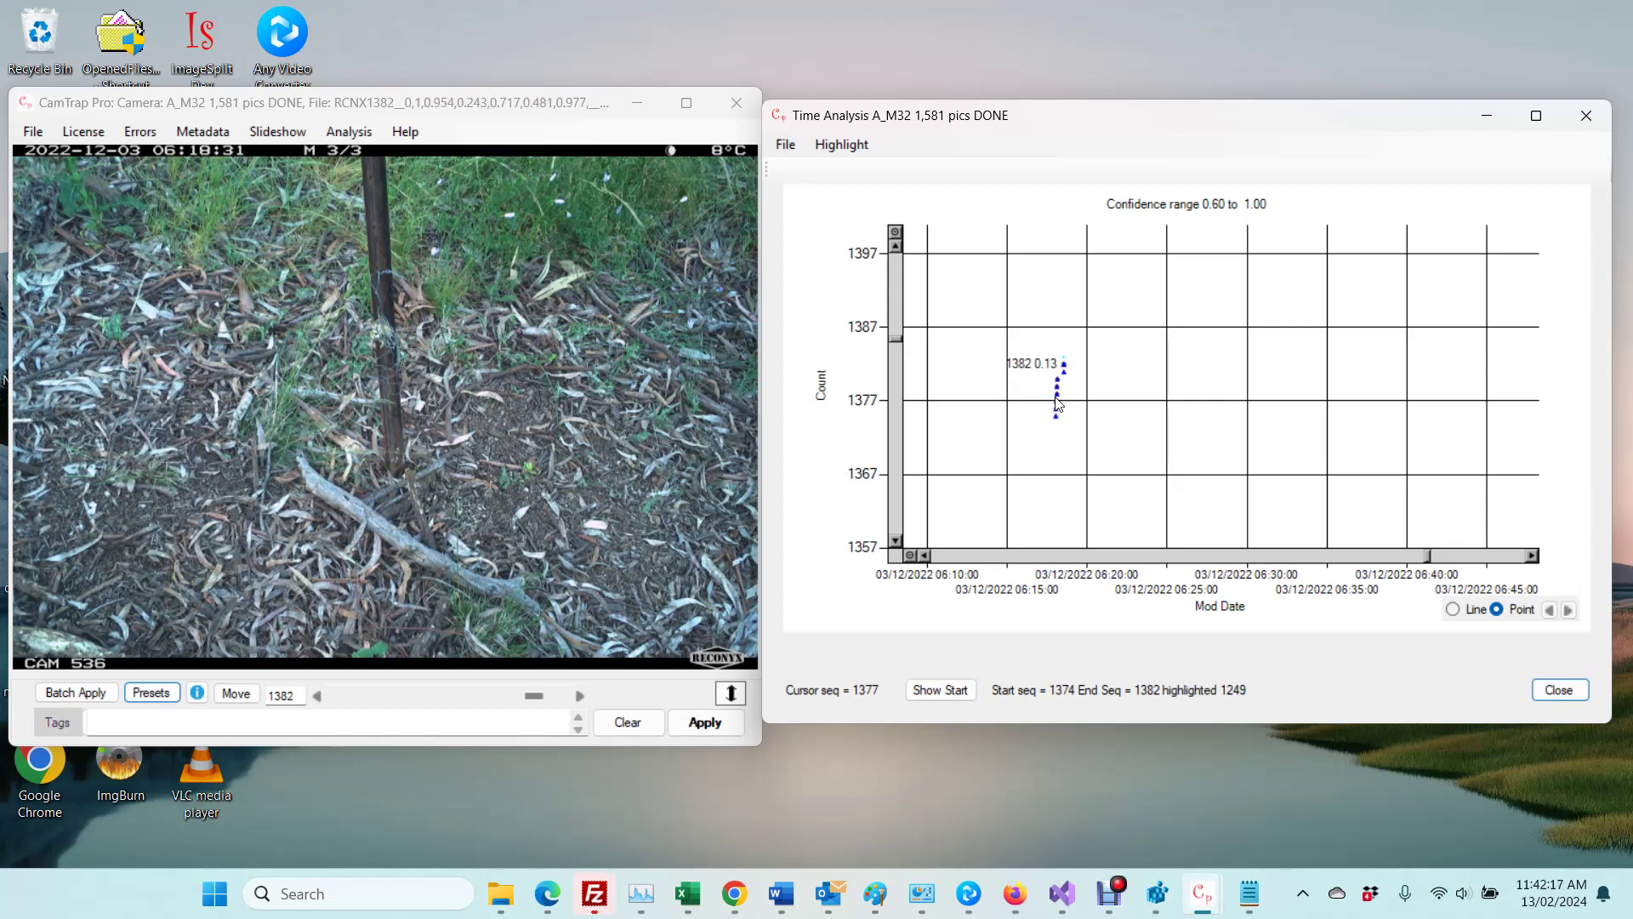
key(Right)
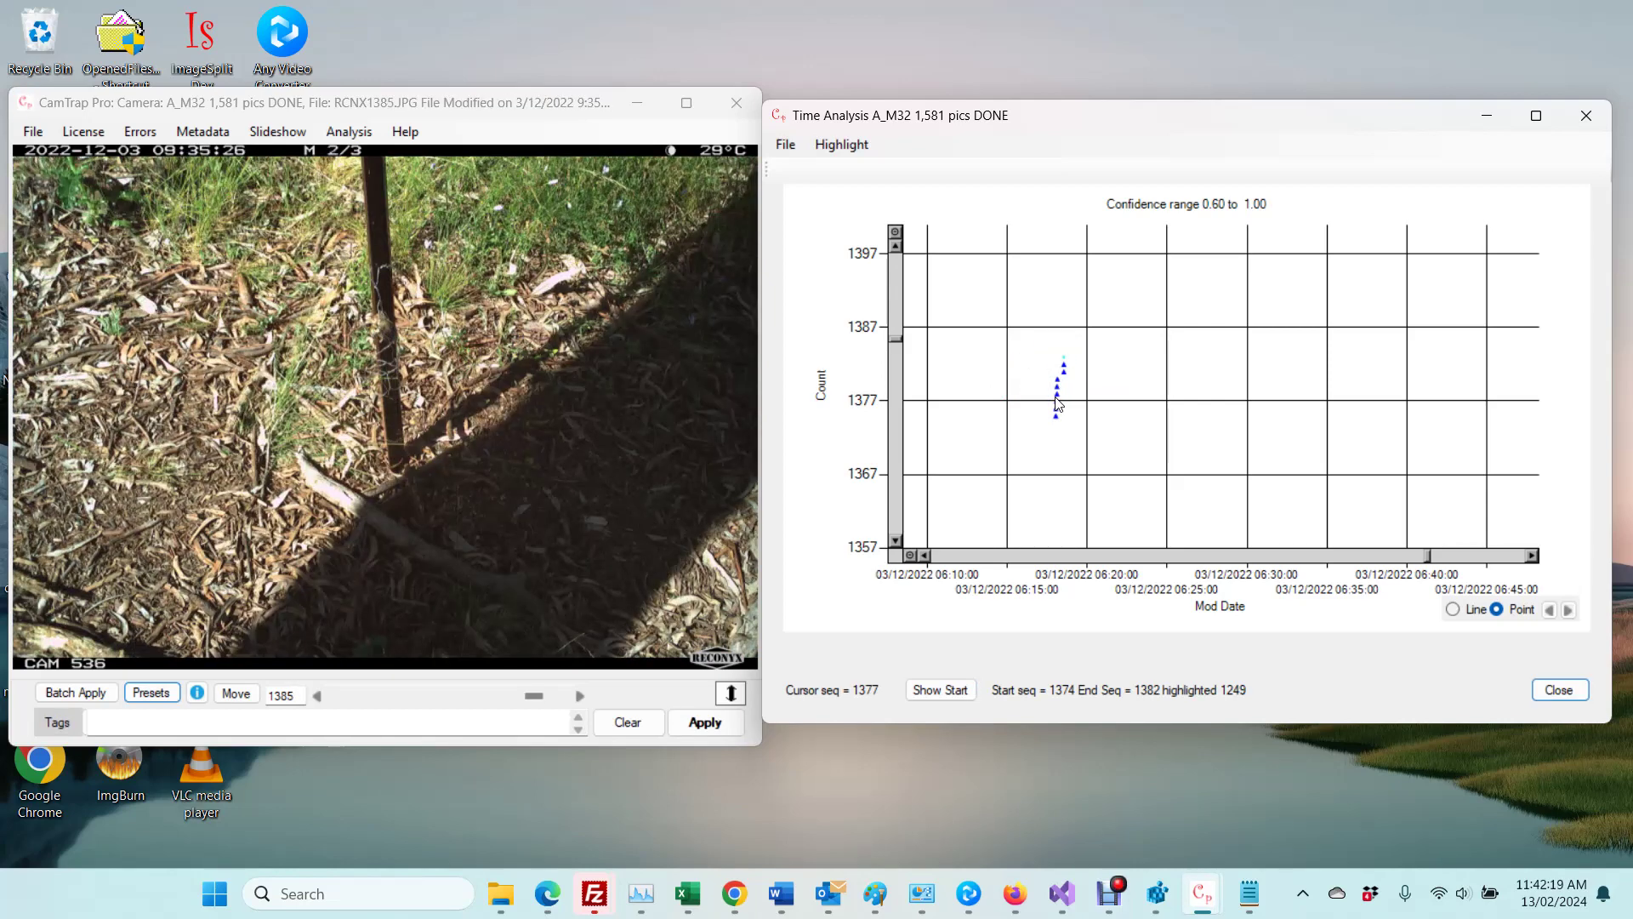
key(Right)
Step: Step back through the images from 1385 to 1381 to view the animal in the small cluster after 06:15
key(Left)
key(Left)
key(Left)
key(Left)
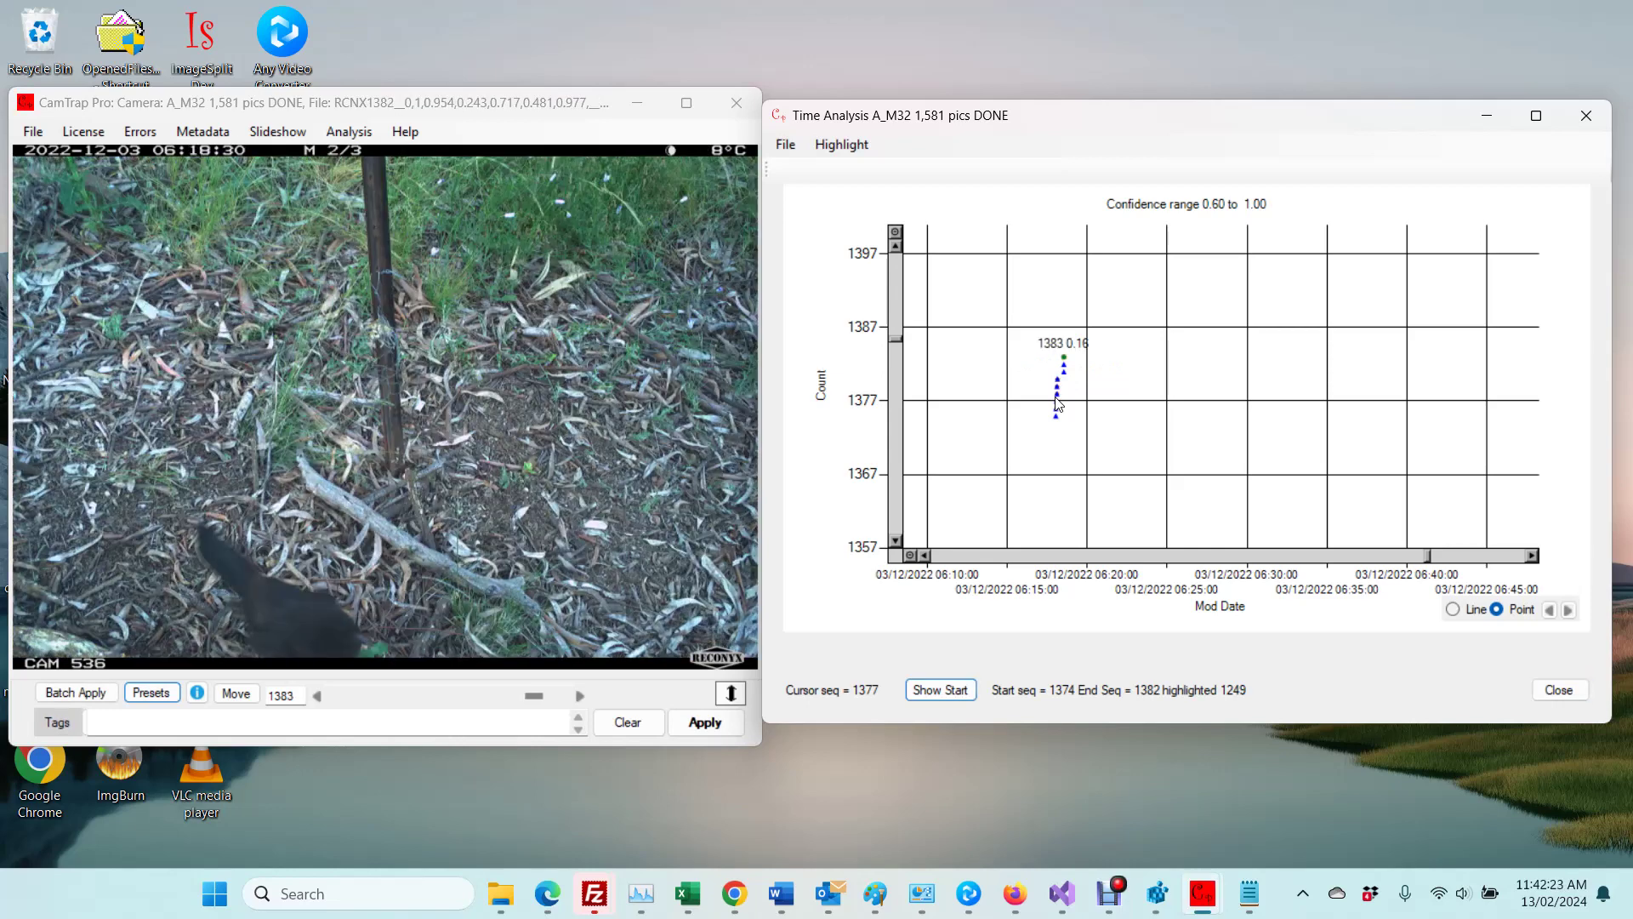
key(Left)
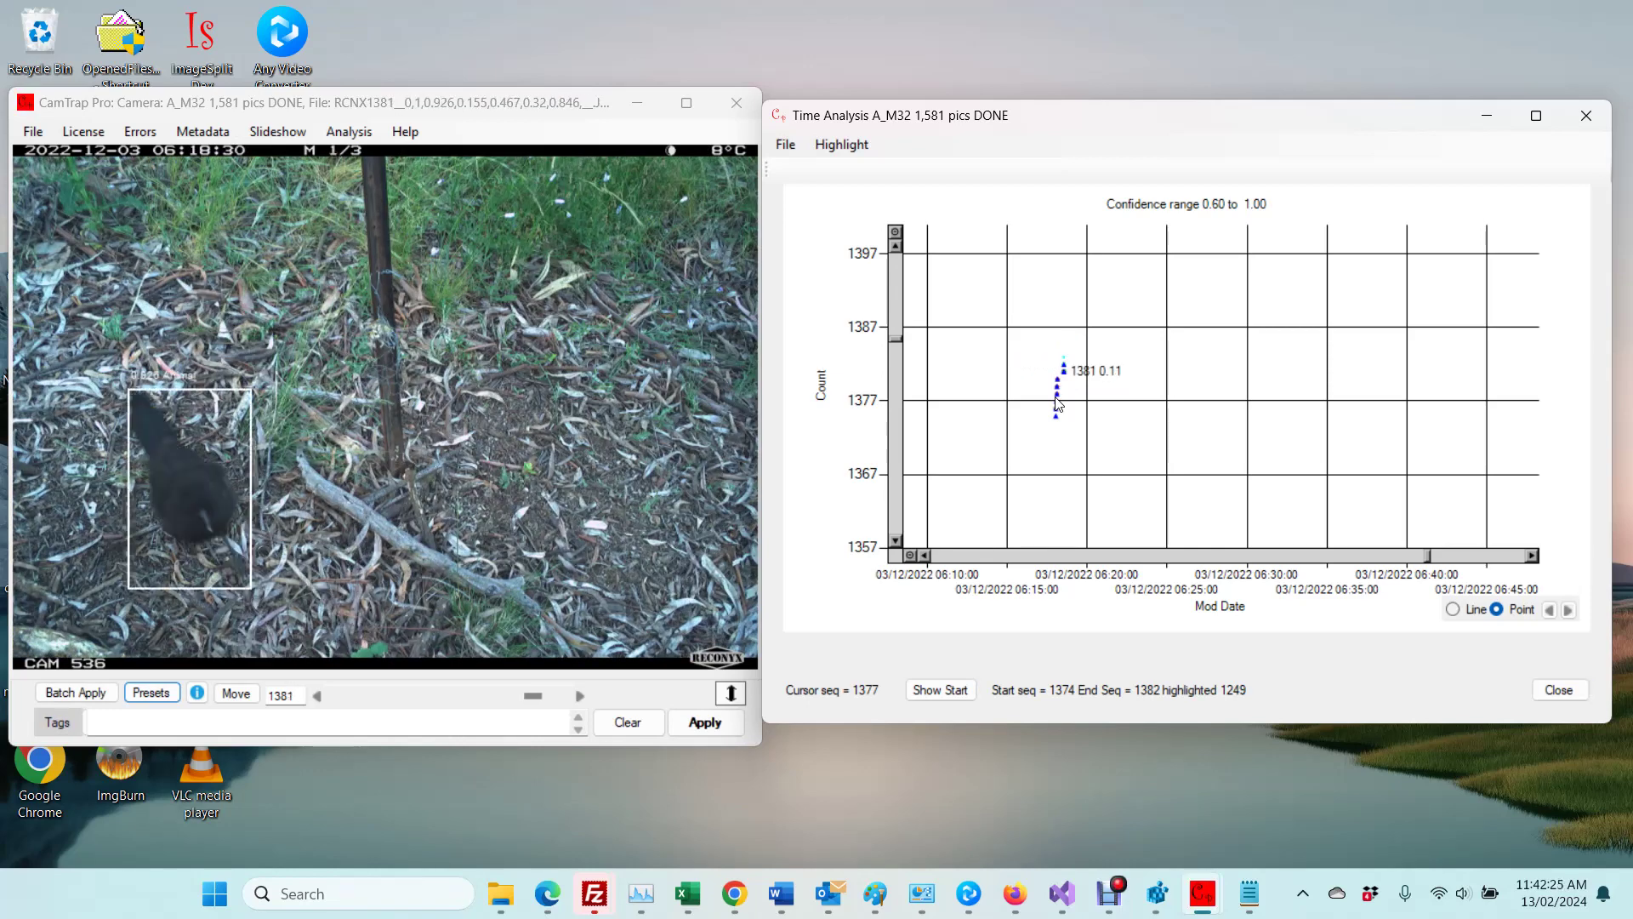
Step: Zoom the chart out one level on both axes and open image 1401 in the cluster just after 12:00 on 03/12/2022
click(895, 231)
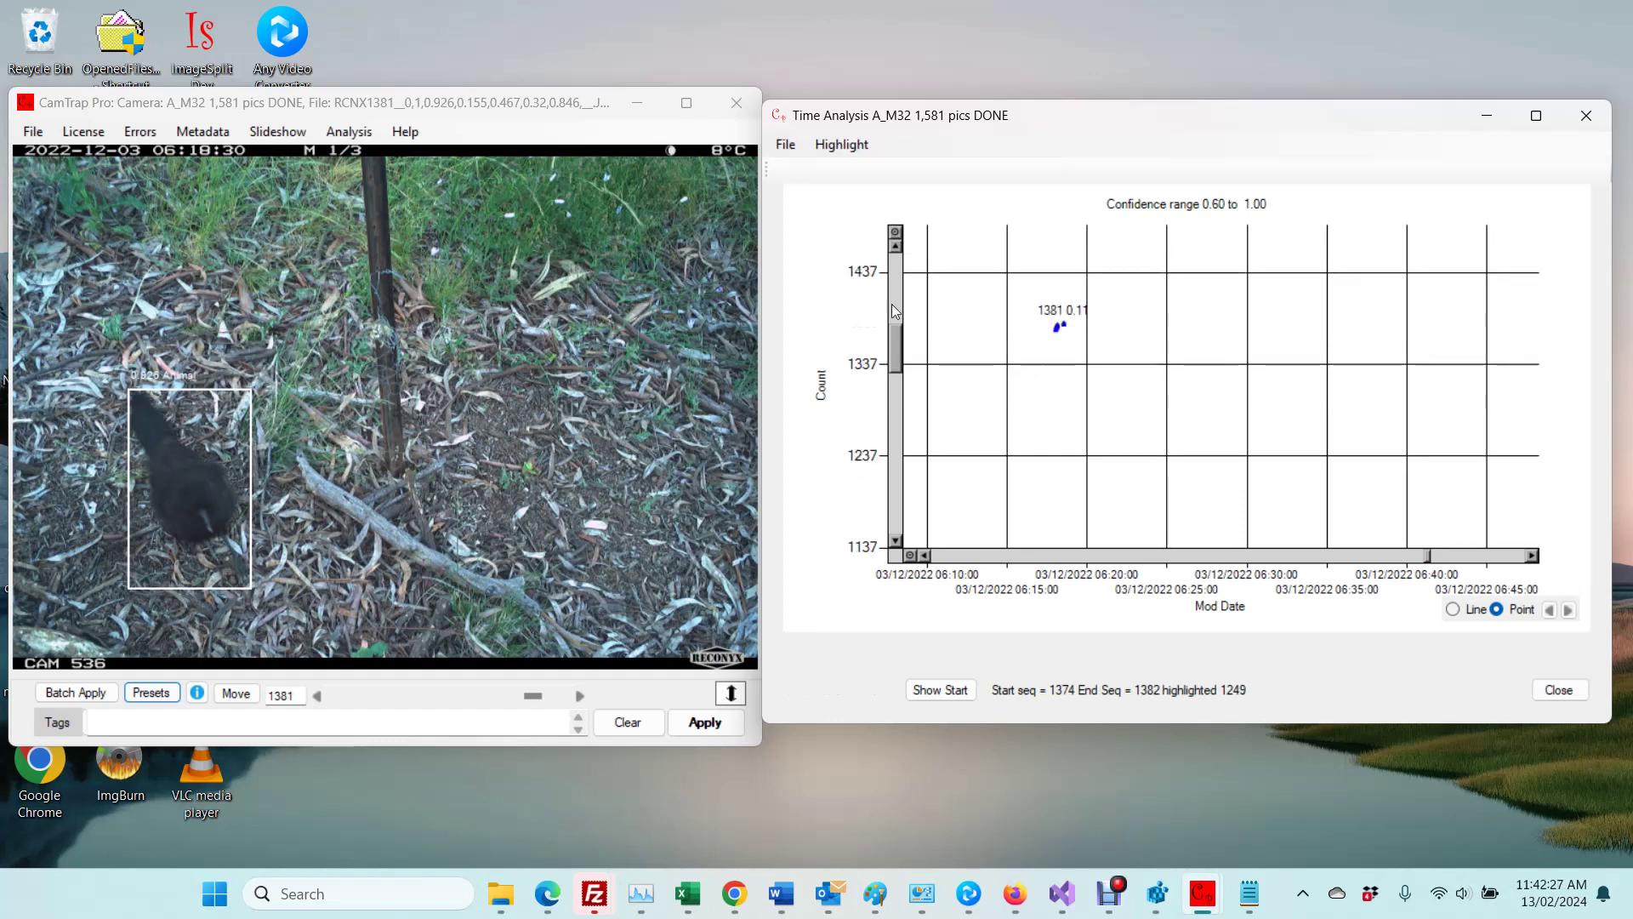
click(911, 558)
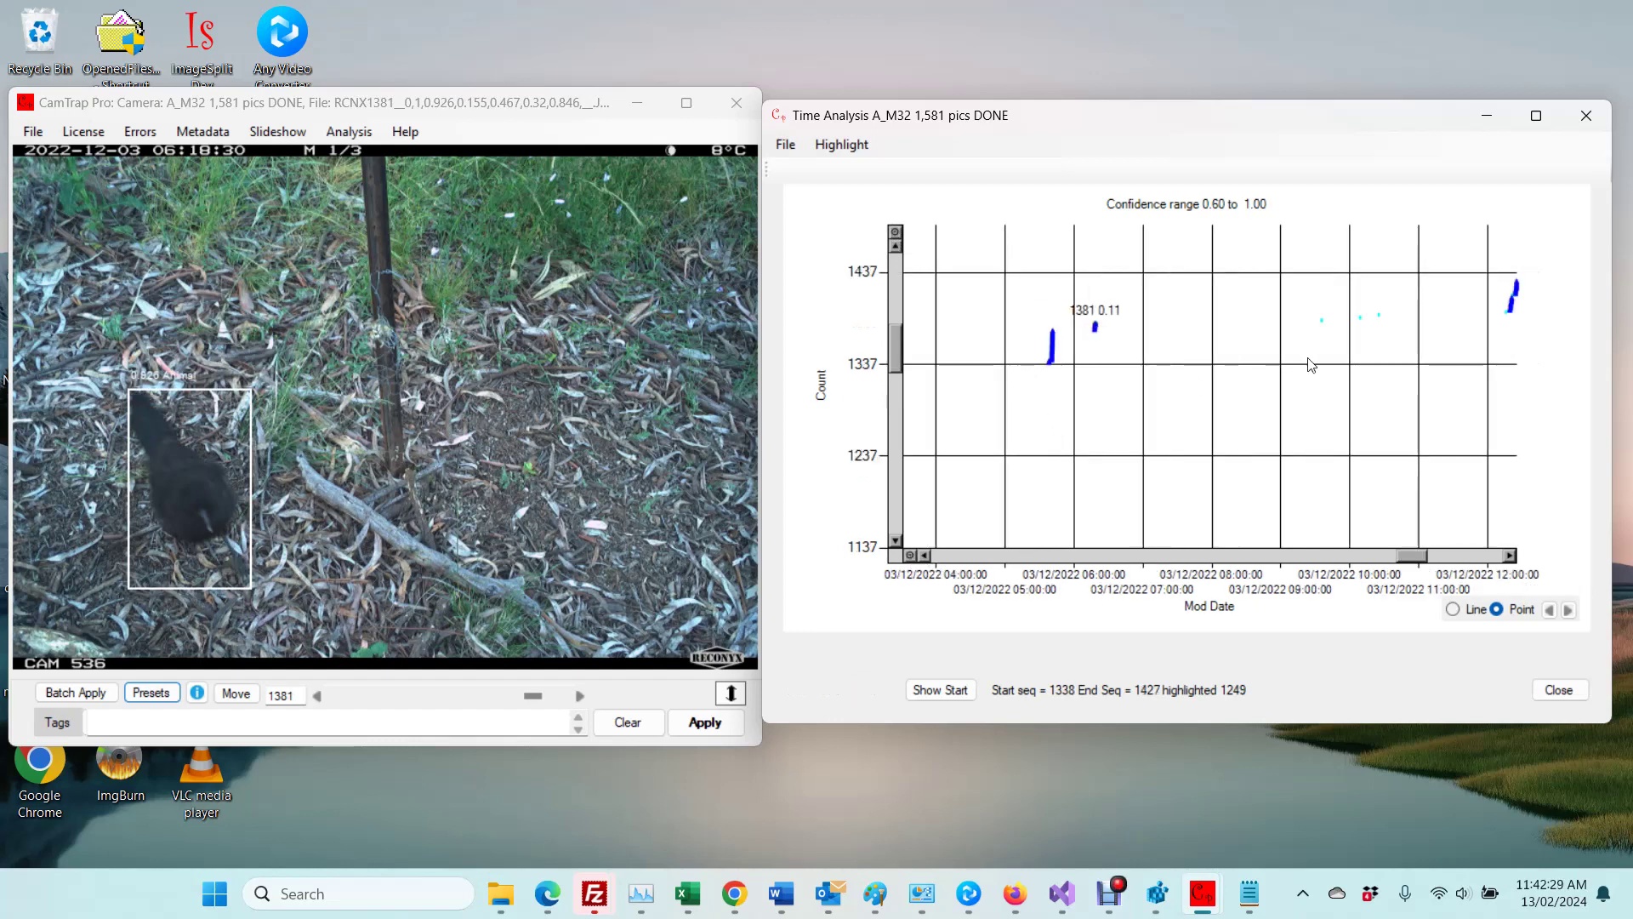
click(1513, 308)
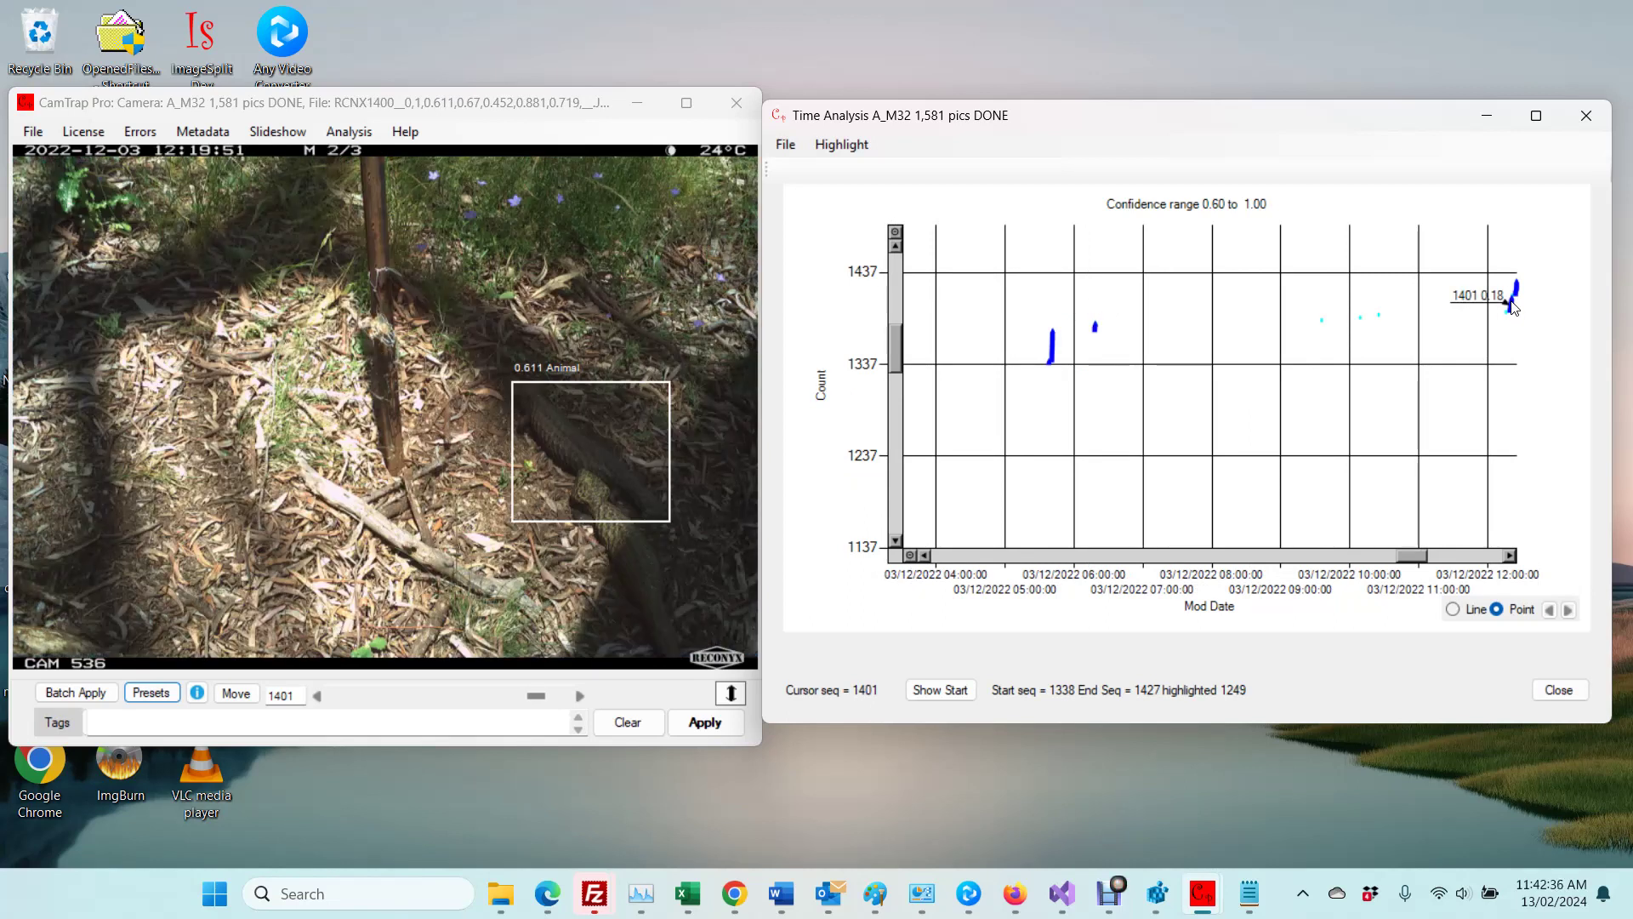
Step: Zoom the chart in on the detections from 12:00 on 03/12/2022 onward and view images 1468, 1474 and 1475
click(896, 231)
click(896, 554)
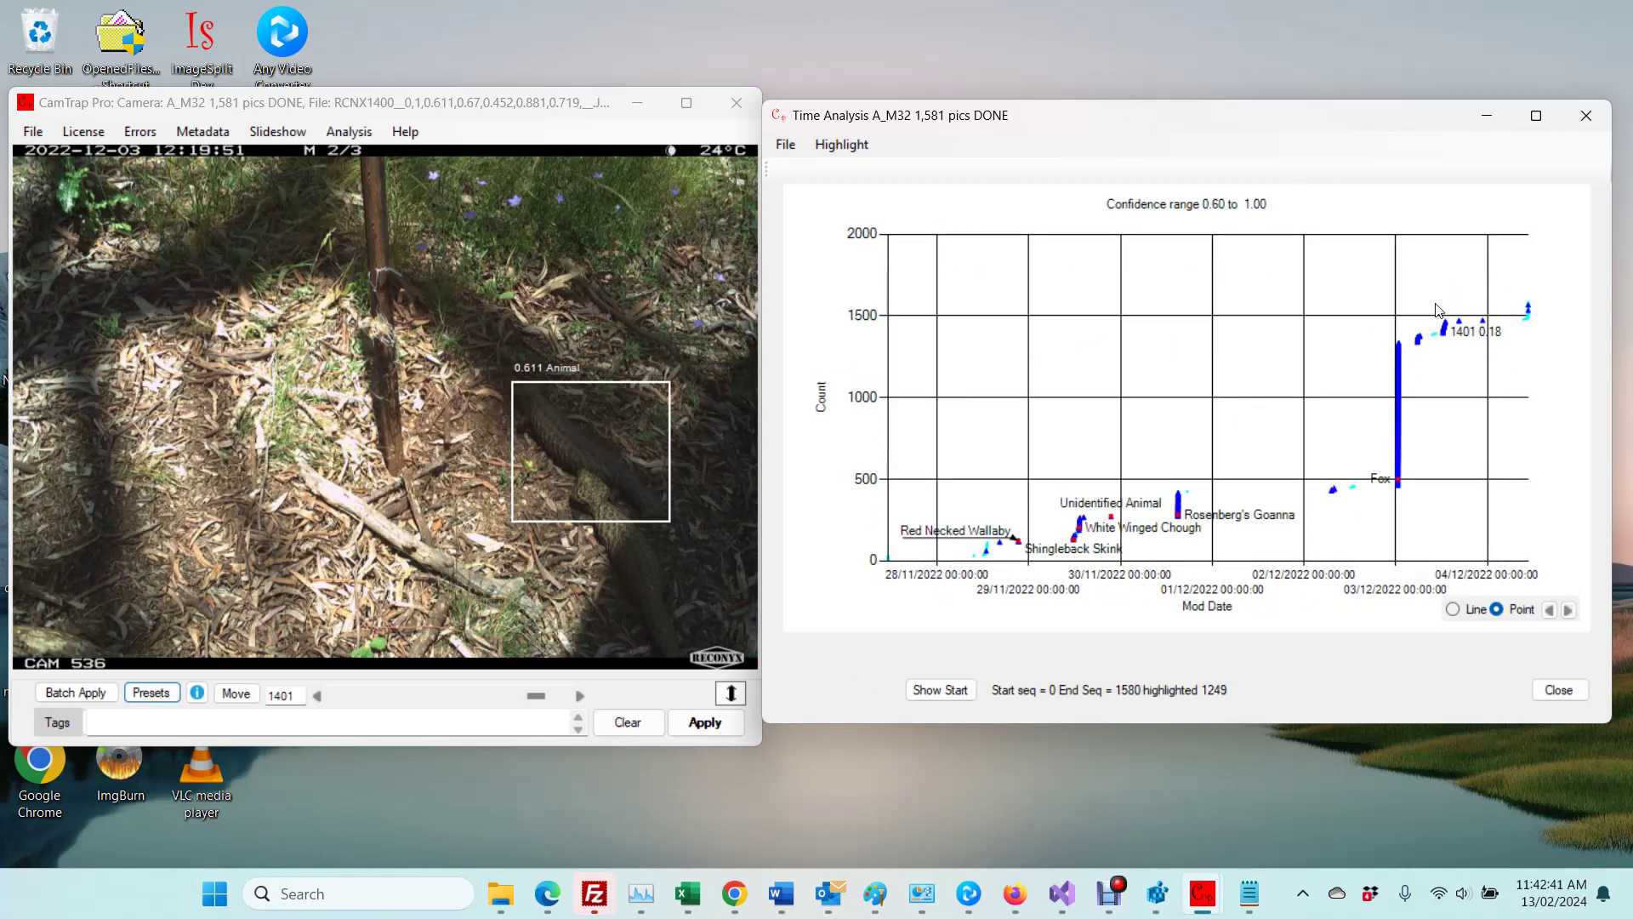
drag(1478, 321, 1504, 351)
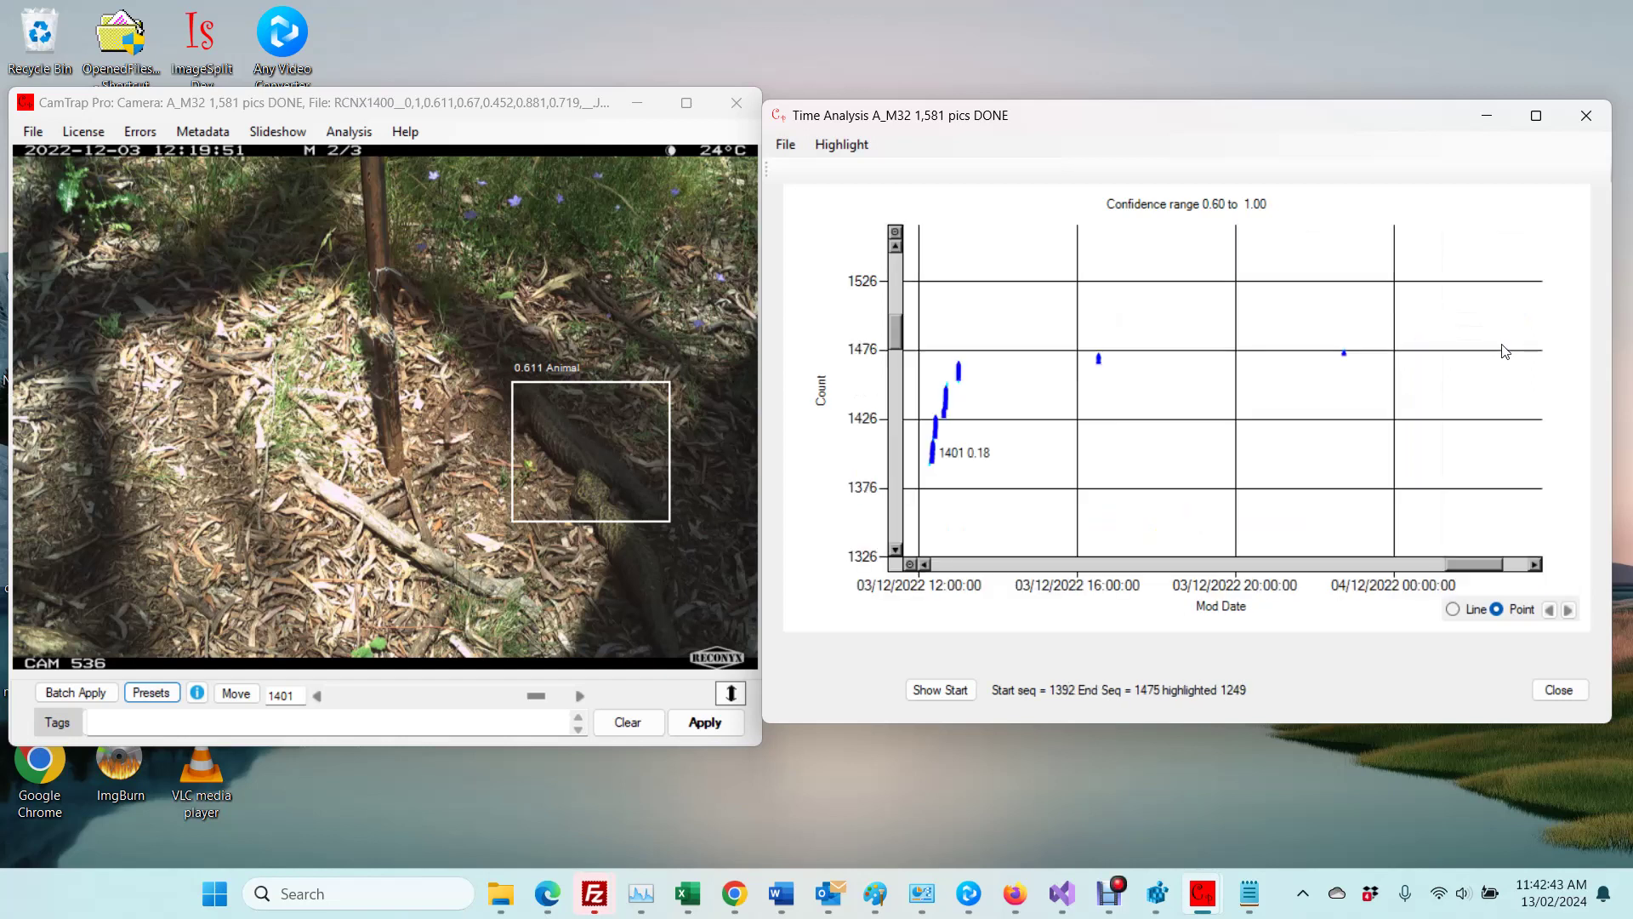
click(961, 382)
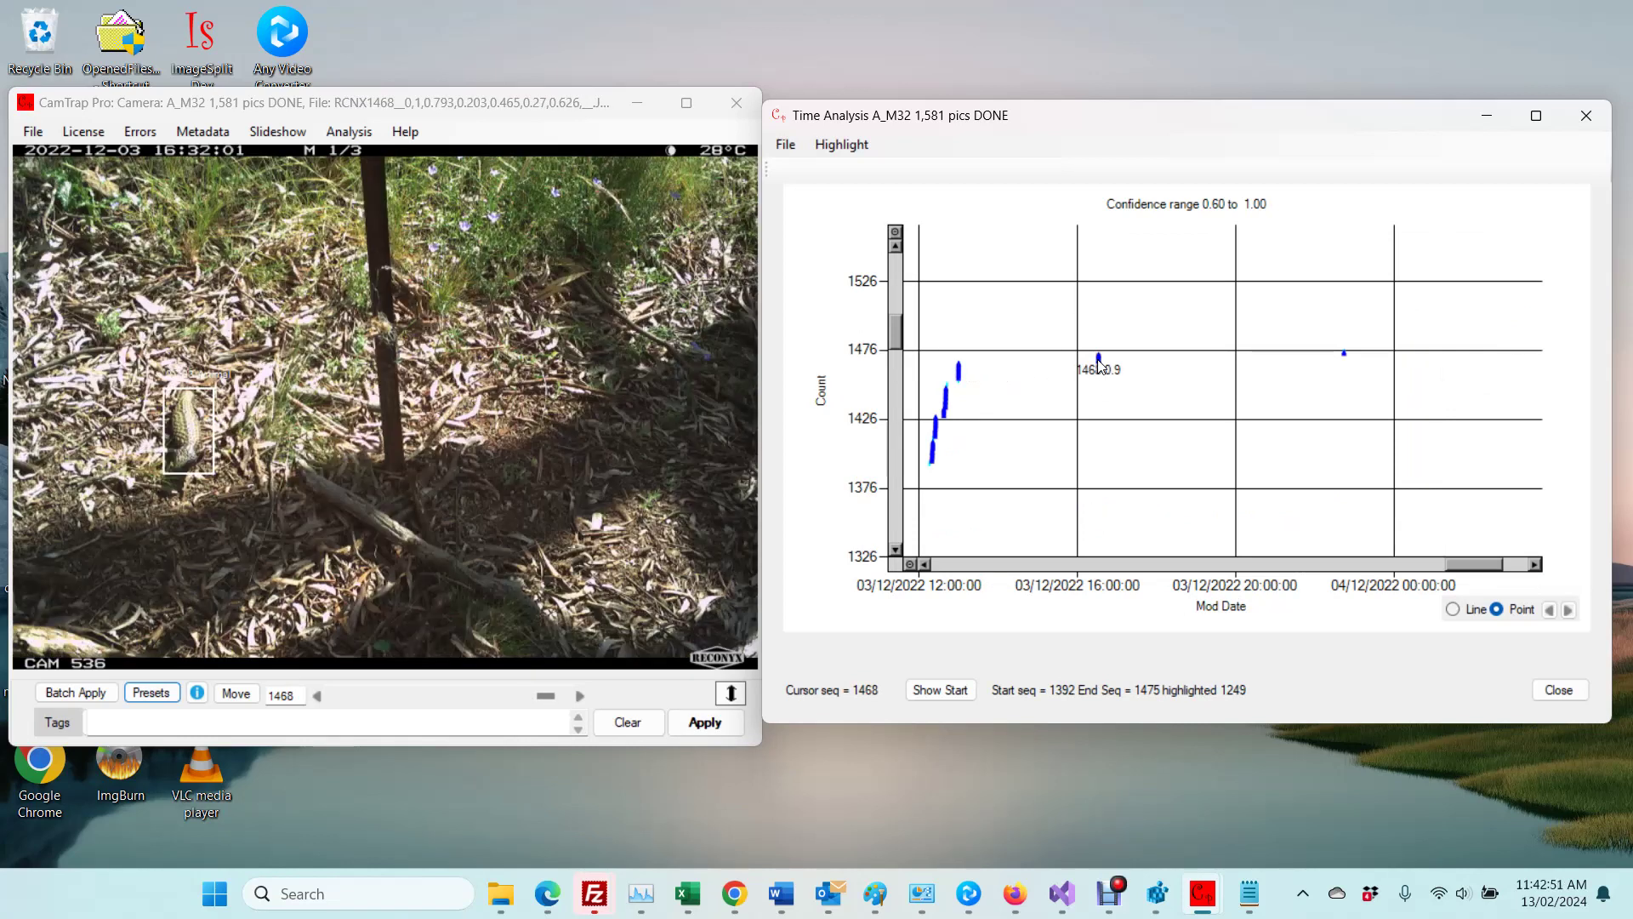
click(1345, 354)
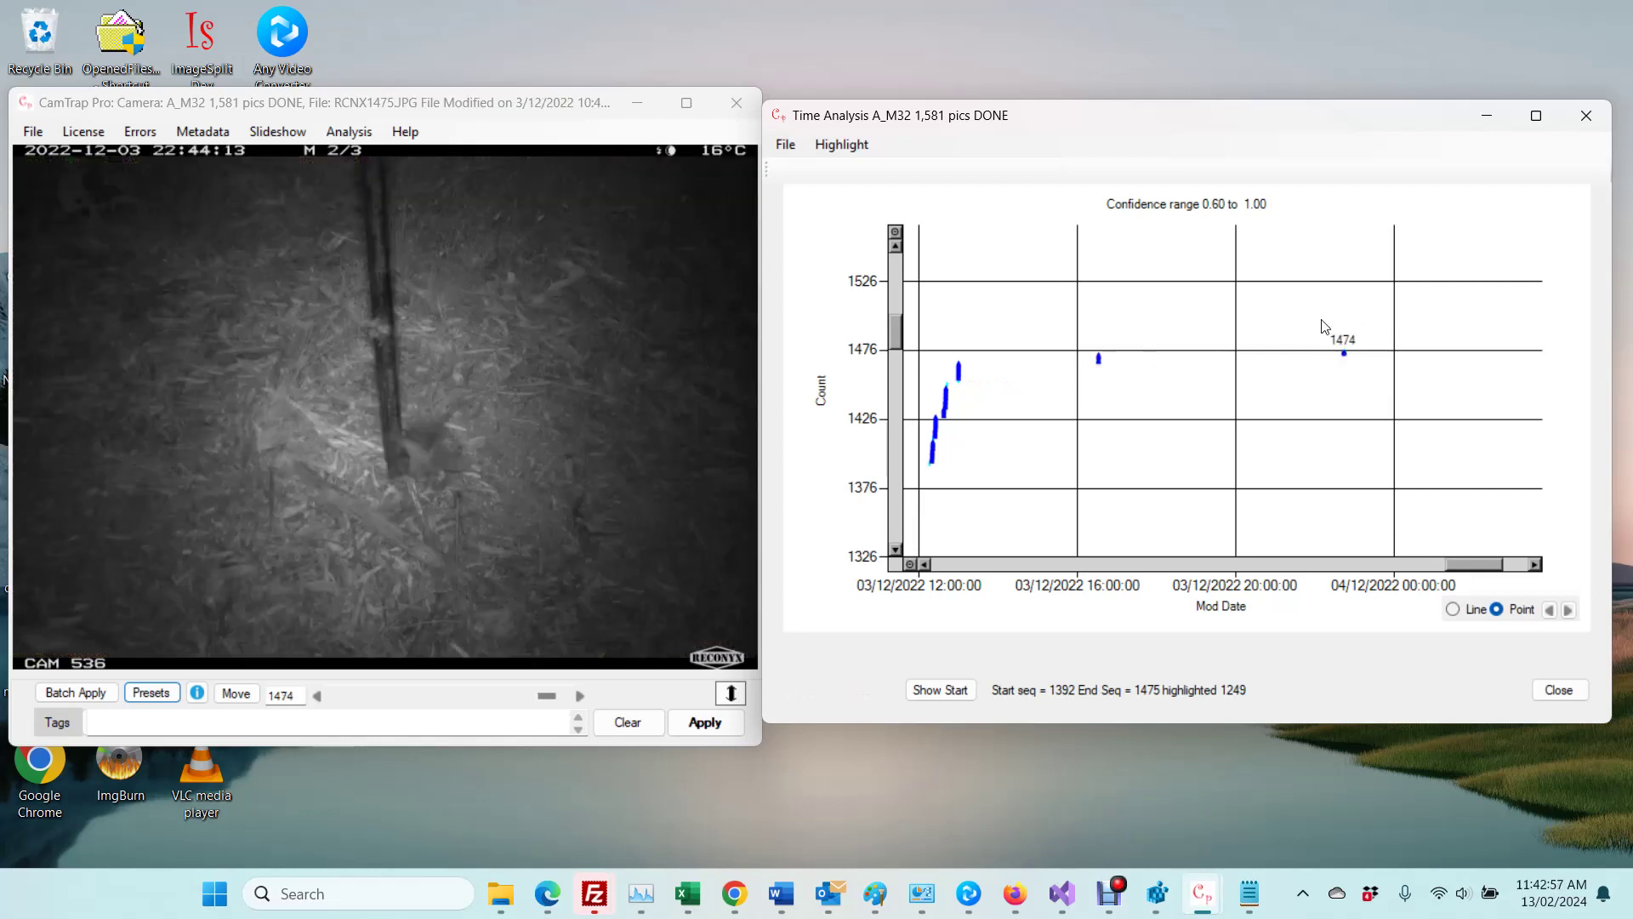
key(Right)
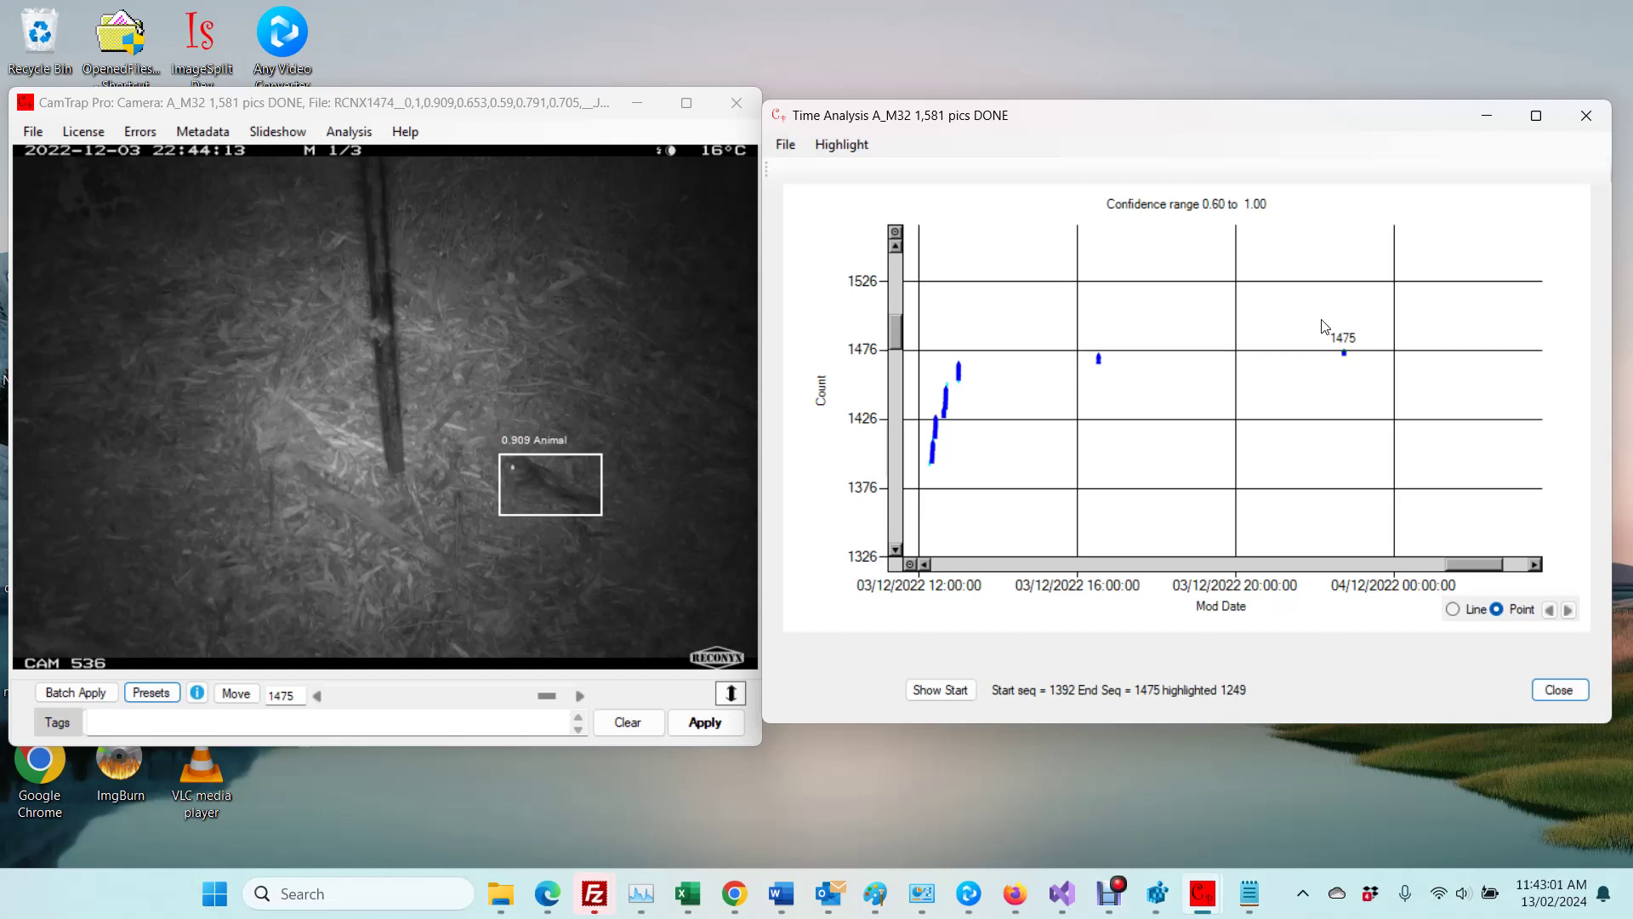
Step: Tag image 1475 with the preset Unidentified Bird and close the preset texts
click(32, 135)
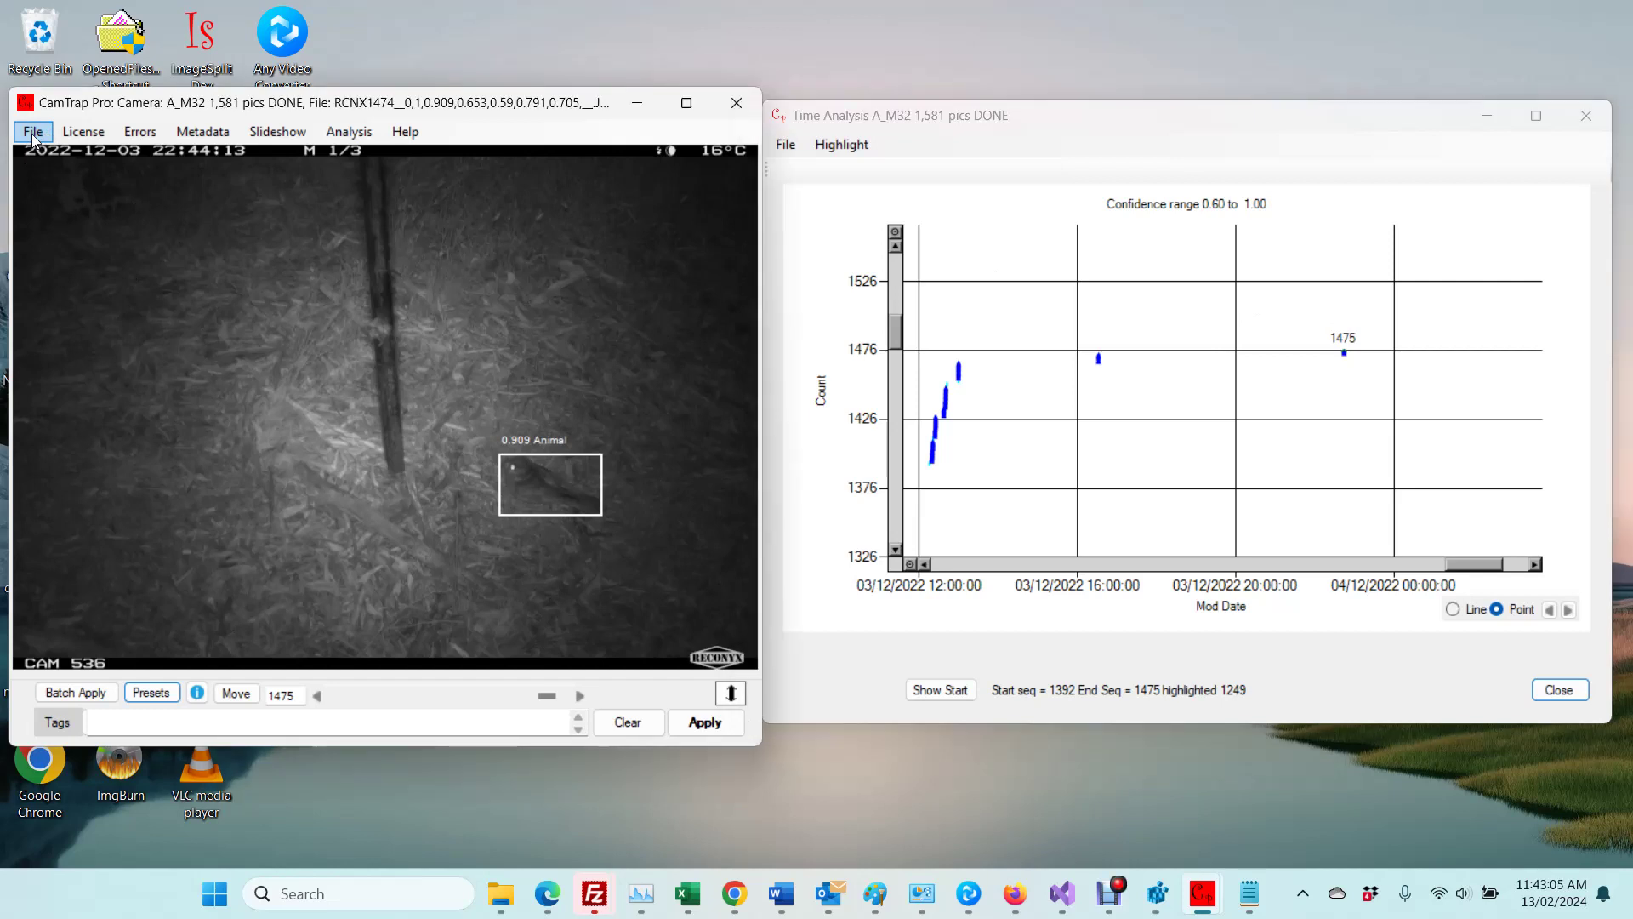
click(150, 693)
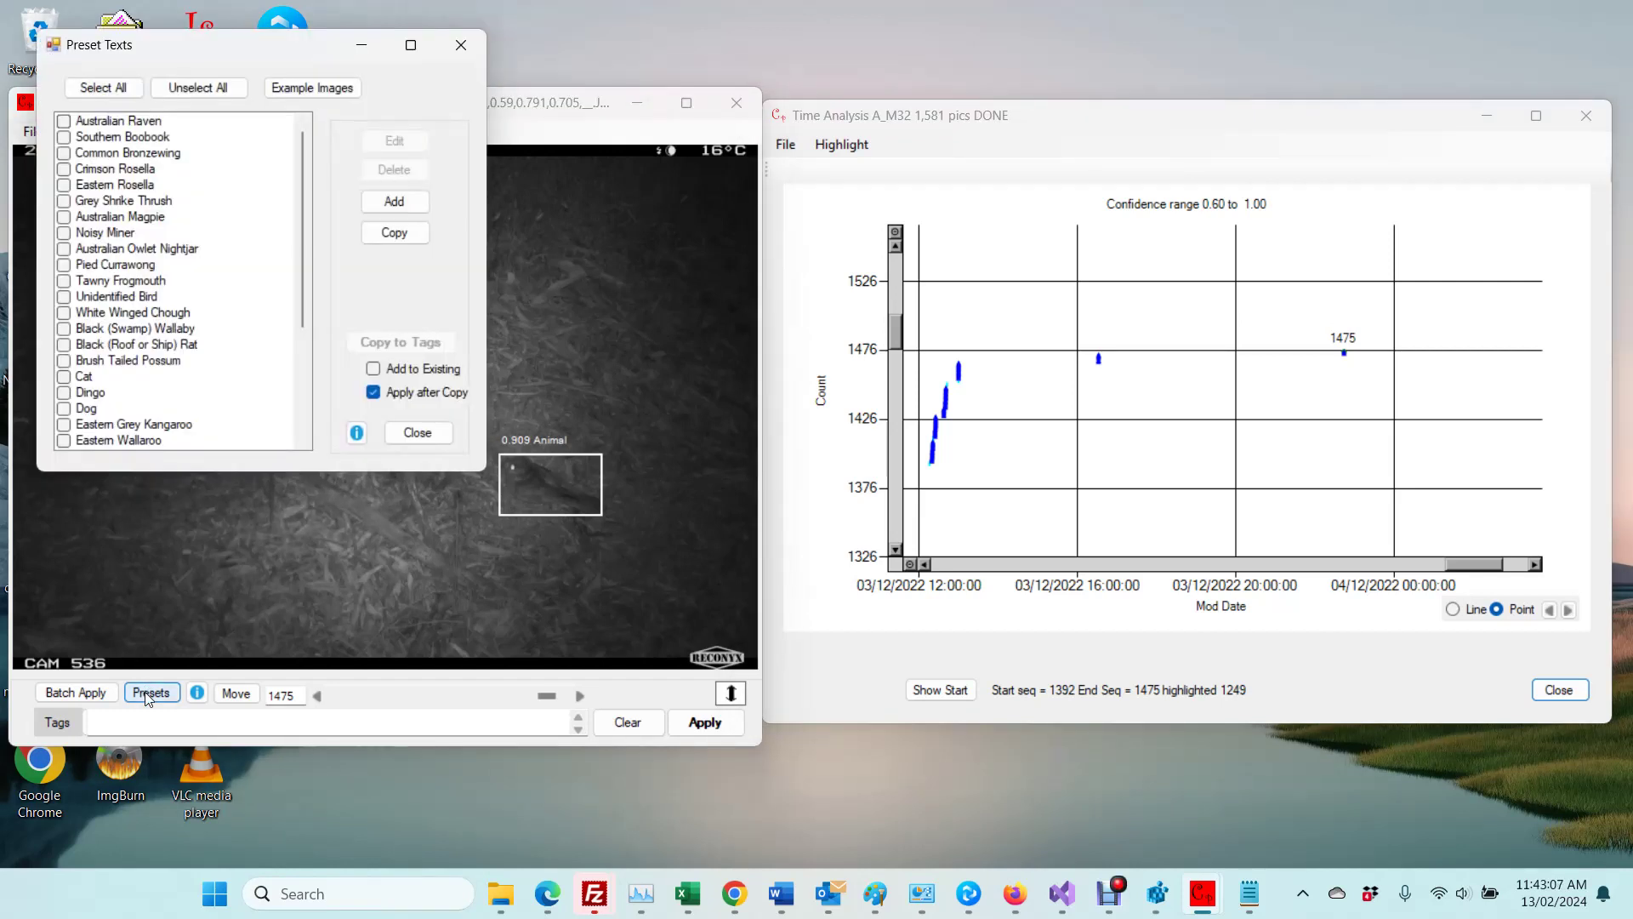
click(63, 298)
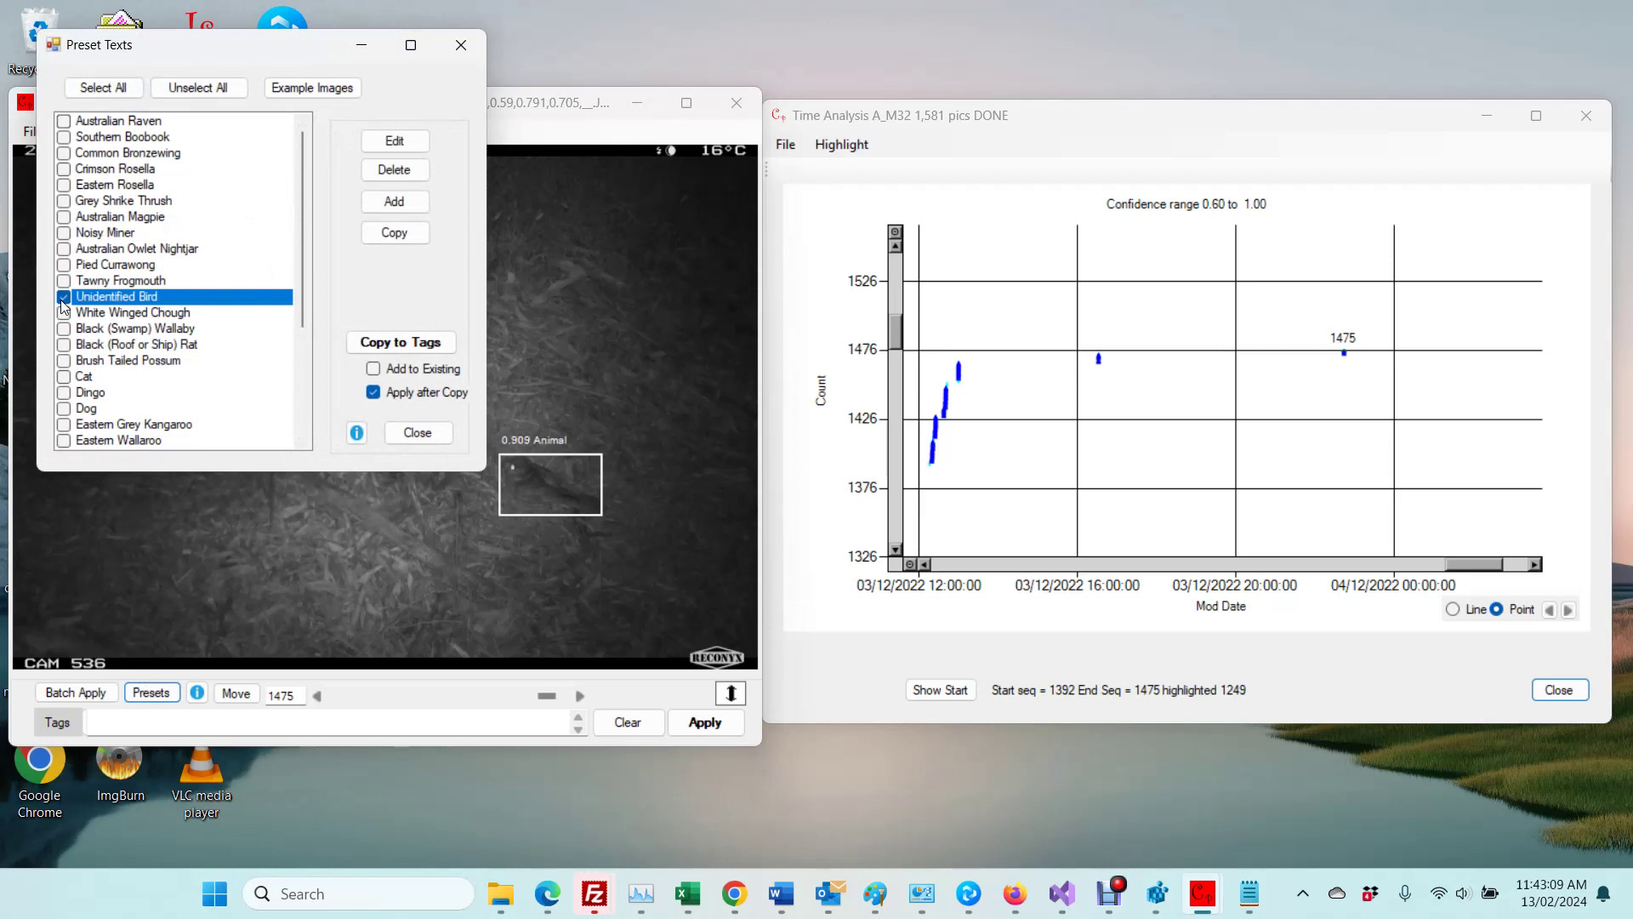
click(406, 345)
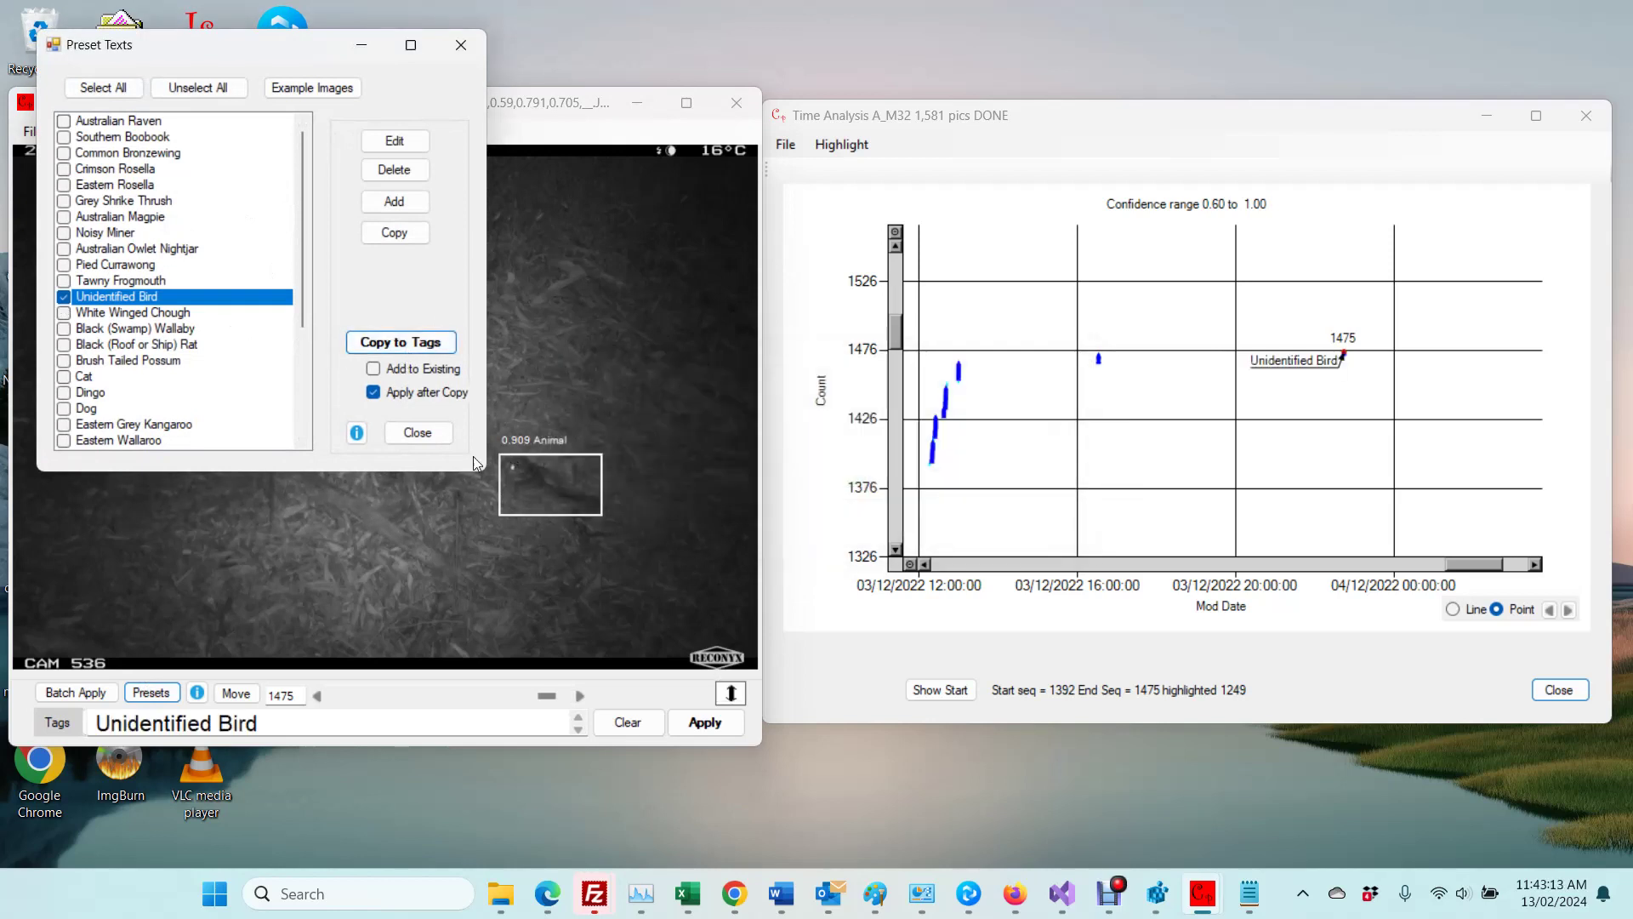
click(418, 432)
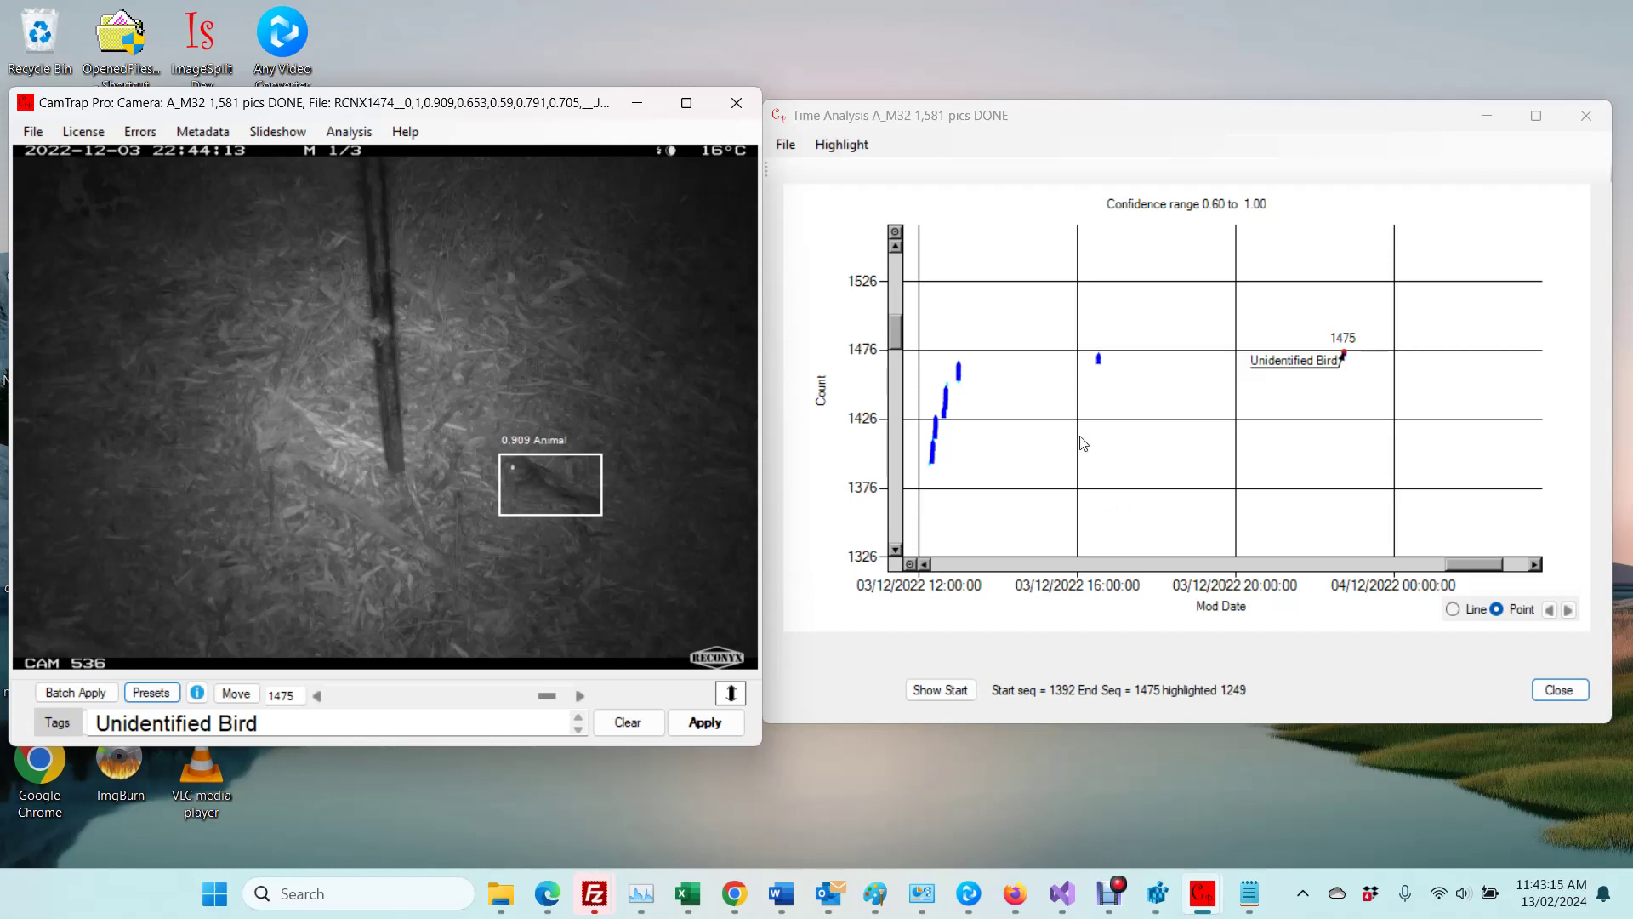
Step: Zoom the chart in on the final detections of 04/12/2022 and compare the images around 1534 and 1535
click(910, 564)
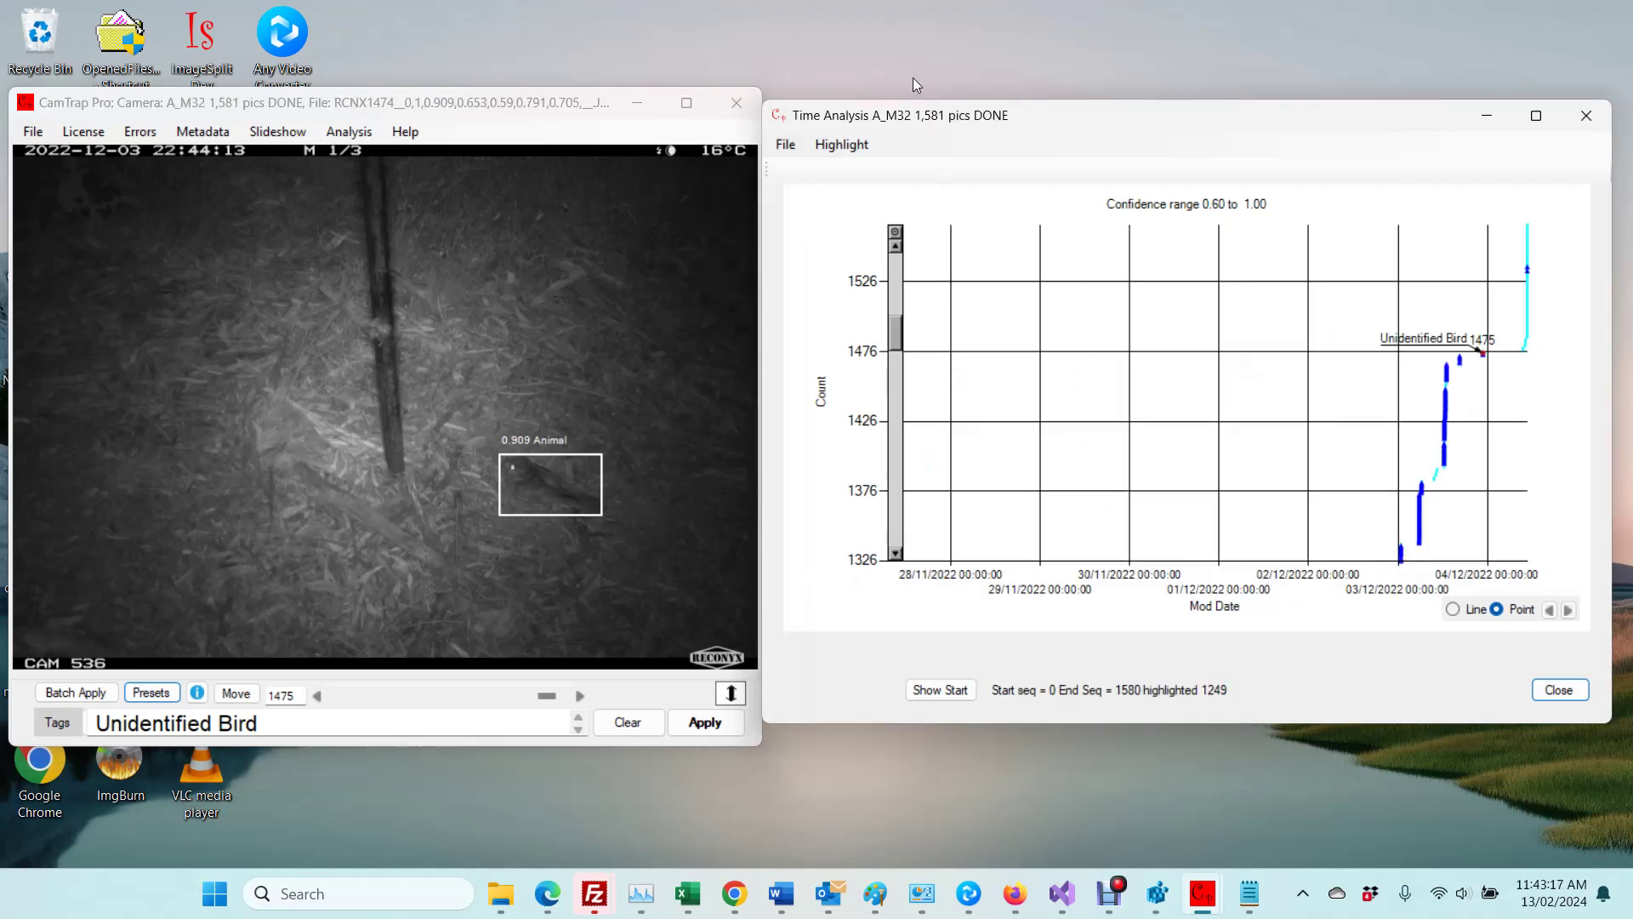
click(896, 230)
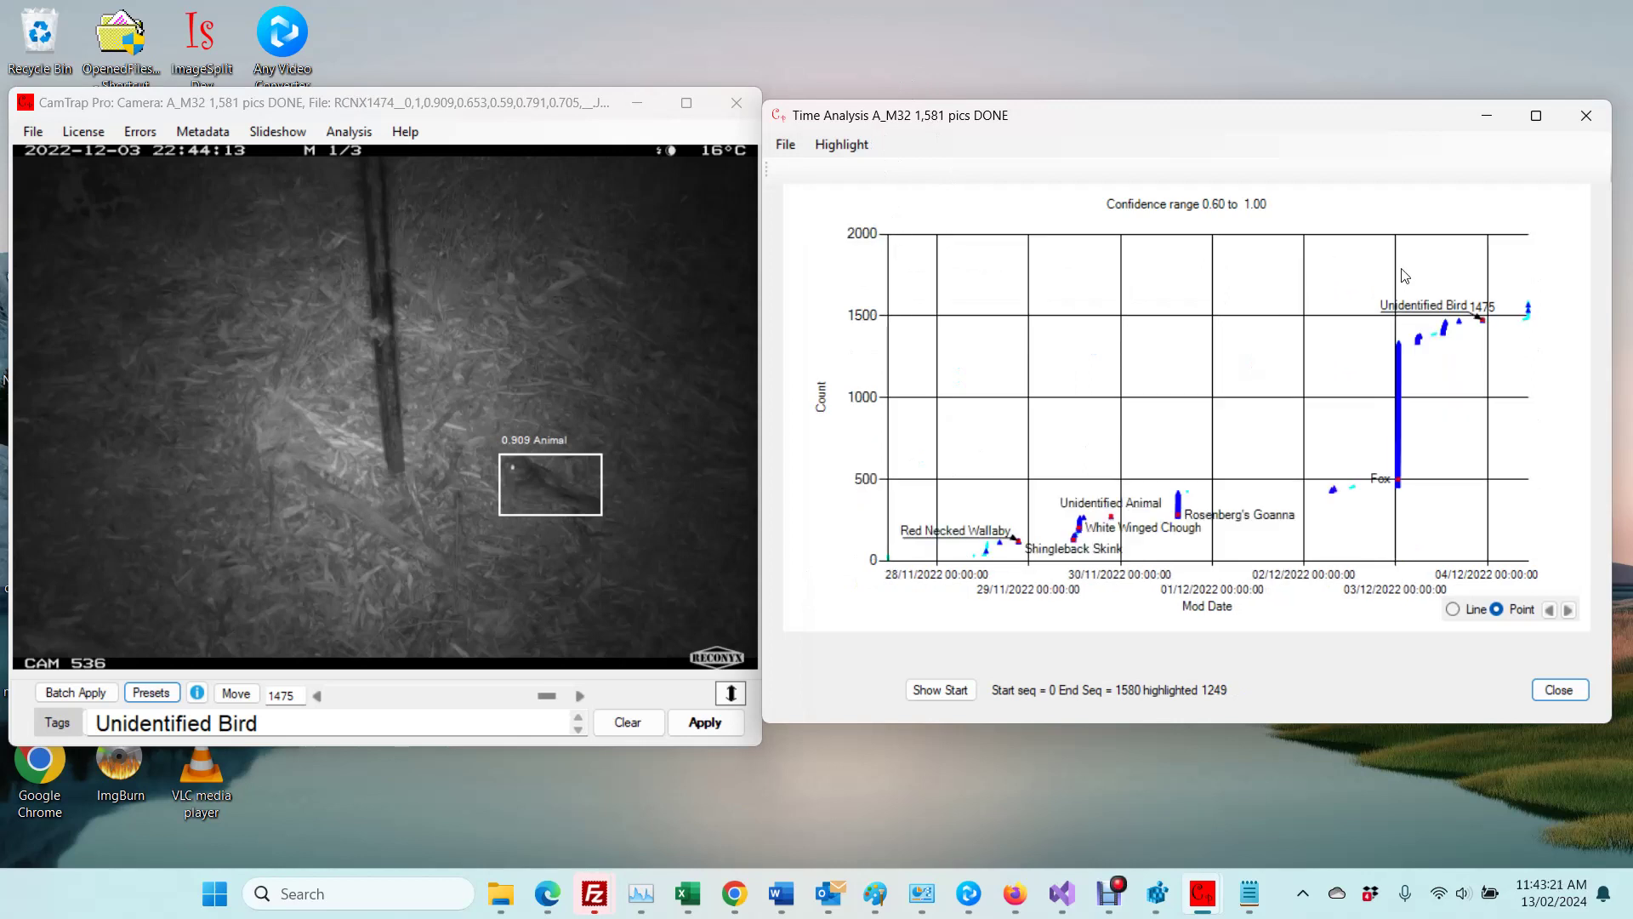
drag(1522, 303, 1564, 337)
click(1539, 358)
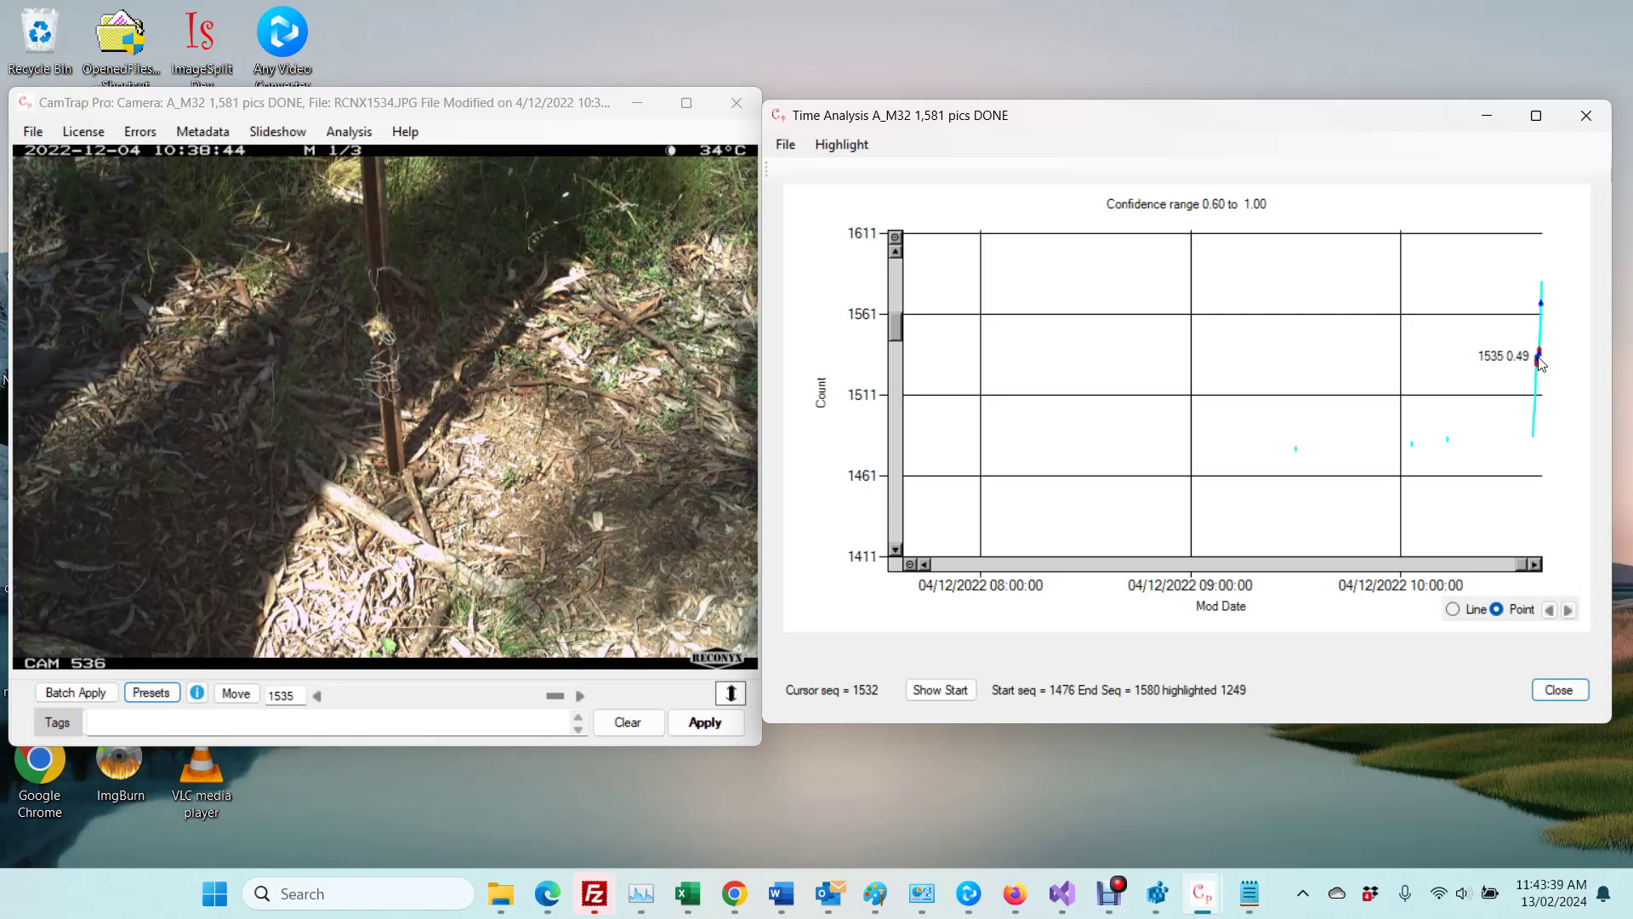
click(1541, 363)
click(1542, 363)
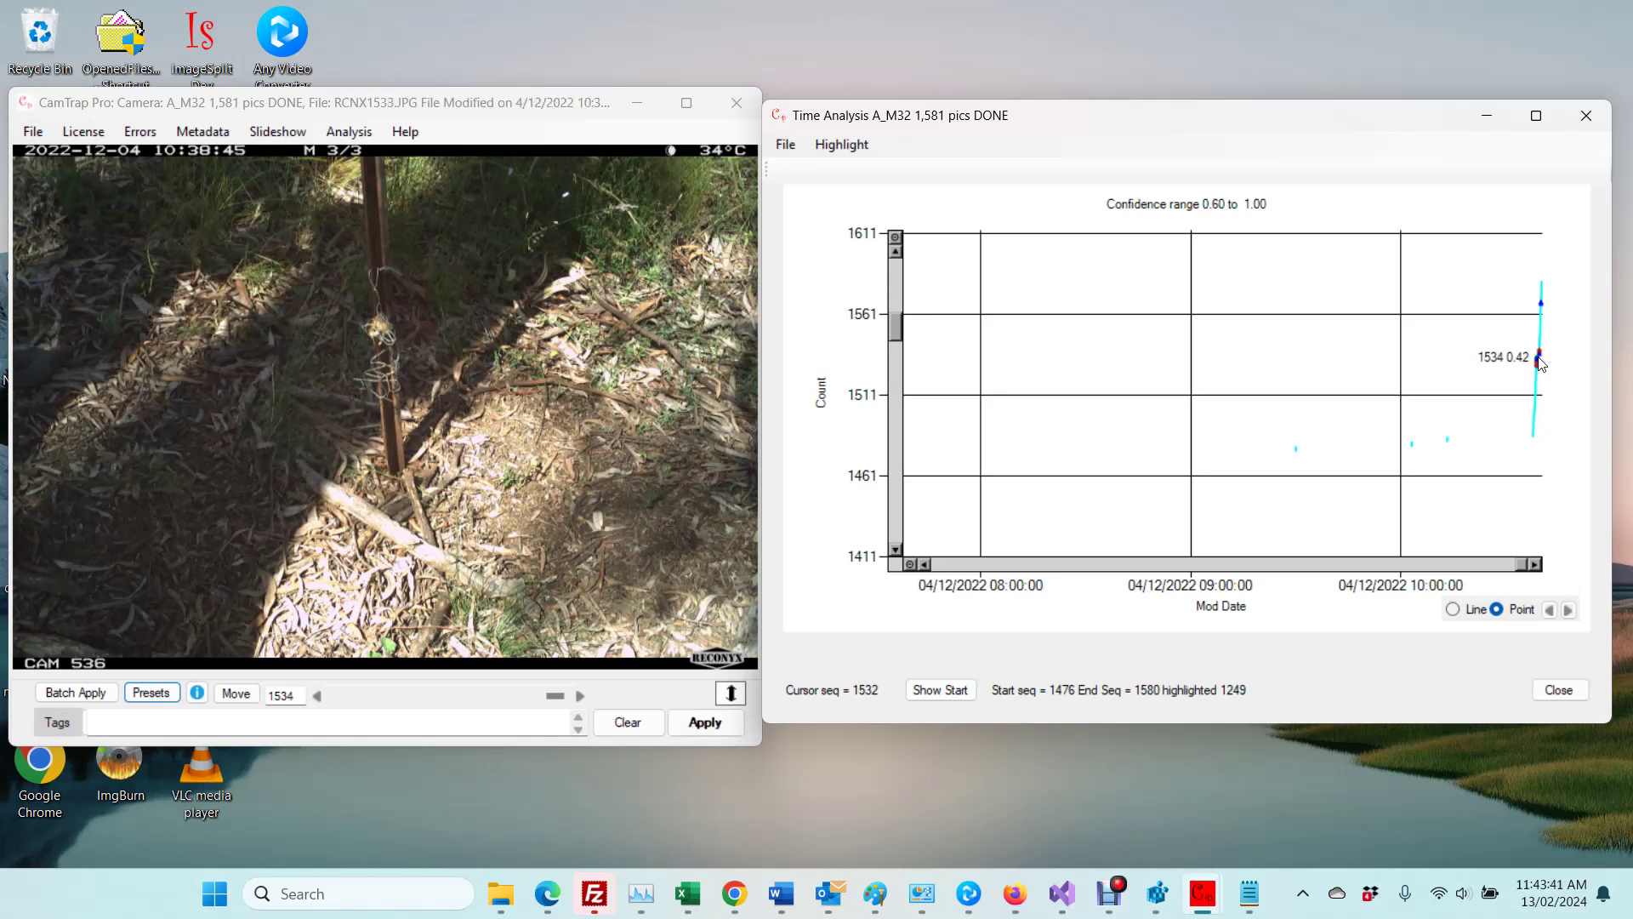
click(1541, 363)
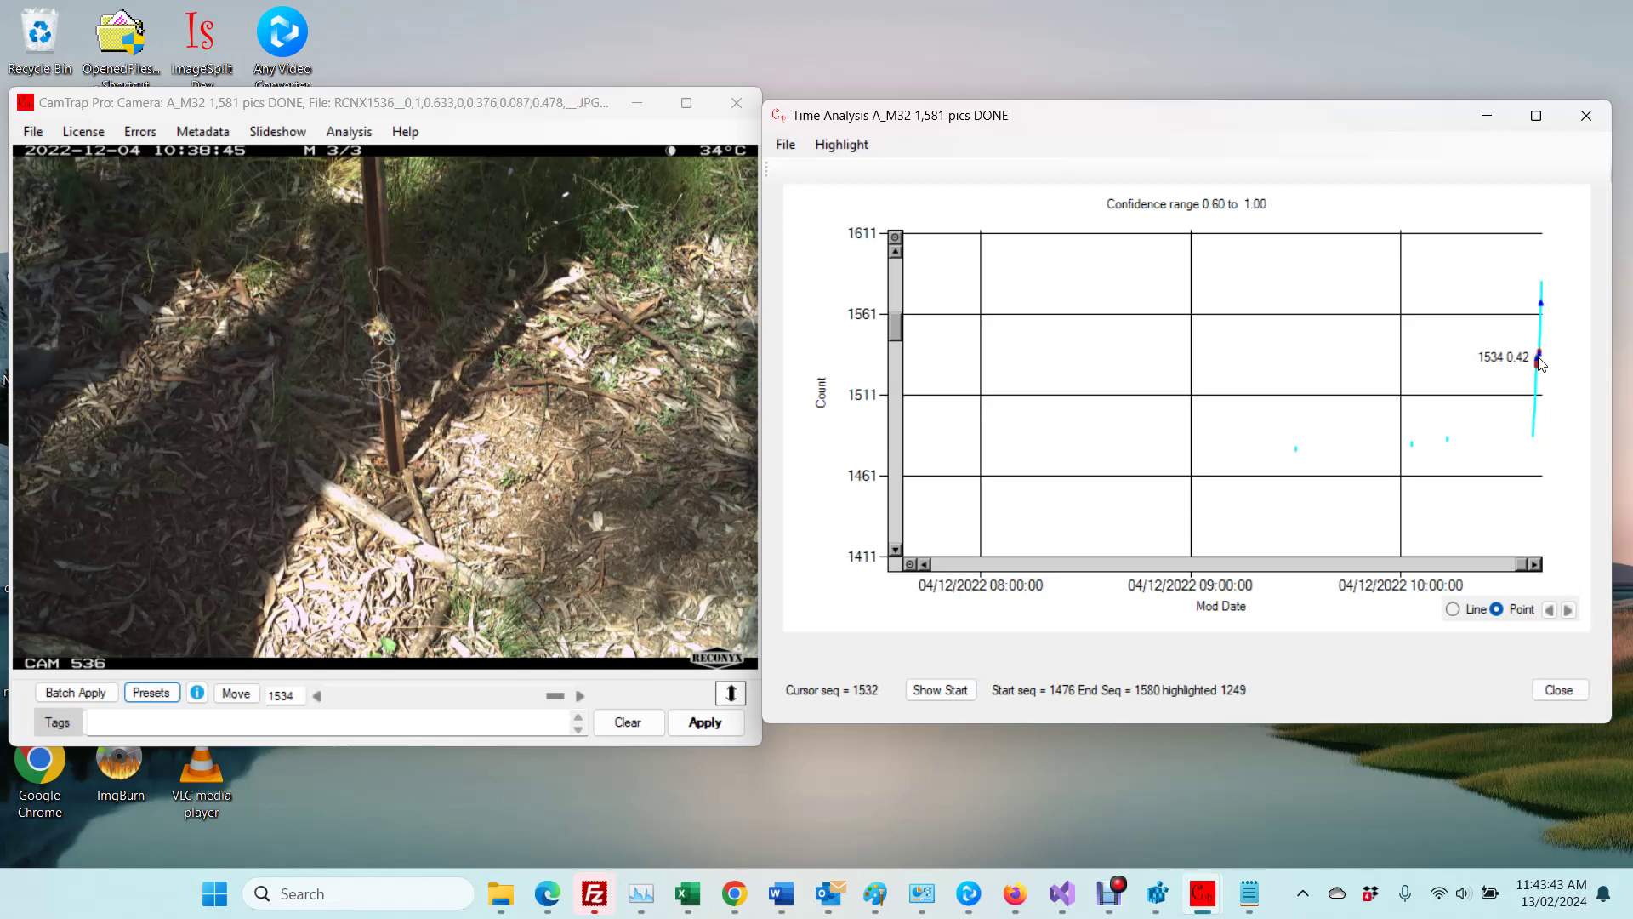
click(1542, 363)
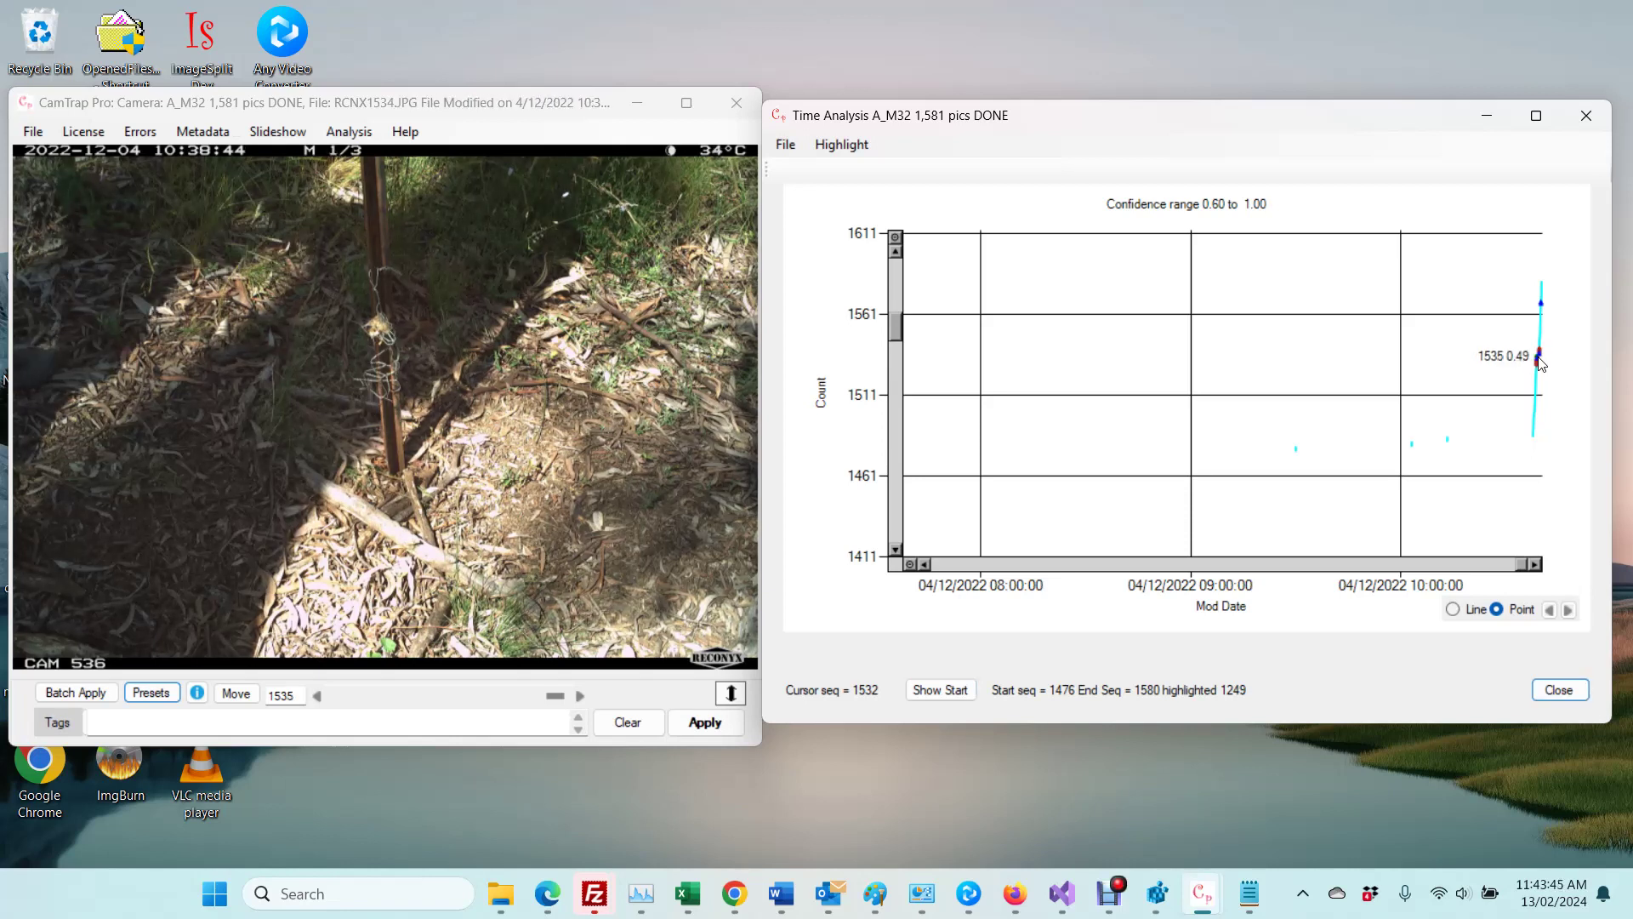
Step: Open image 1567 near the end of the 04/12/2022 detections and step forward to image 1569
click(1543, 304)
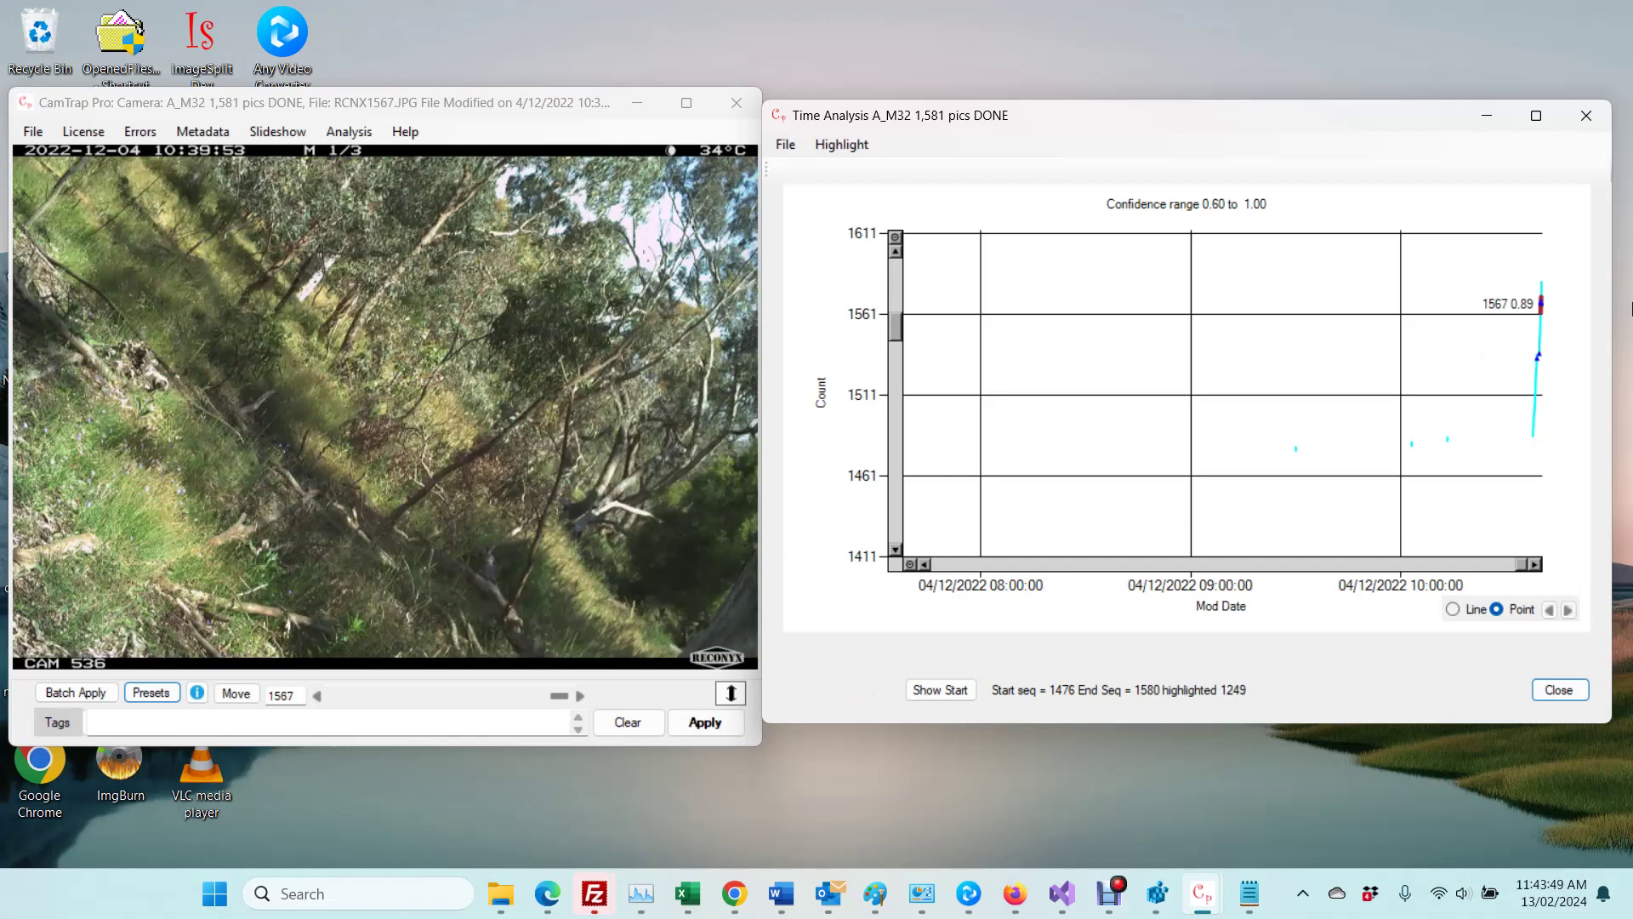
key(Right)
key(Right)
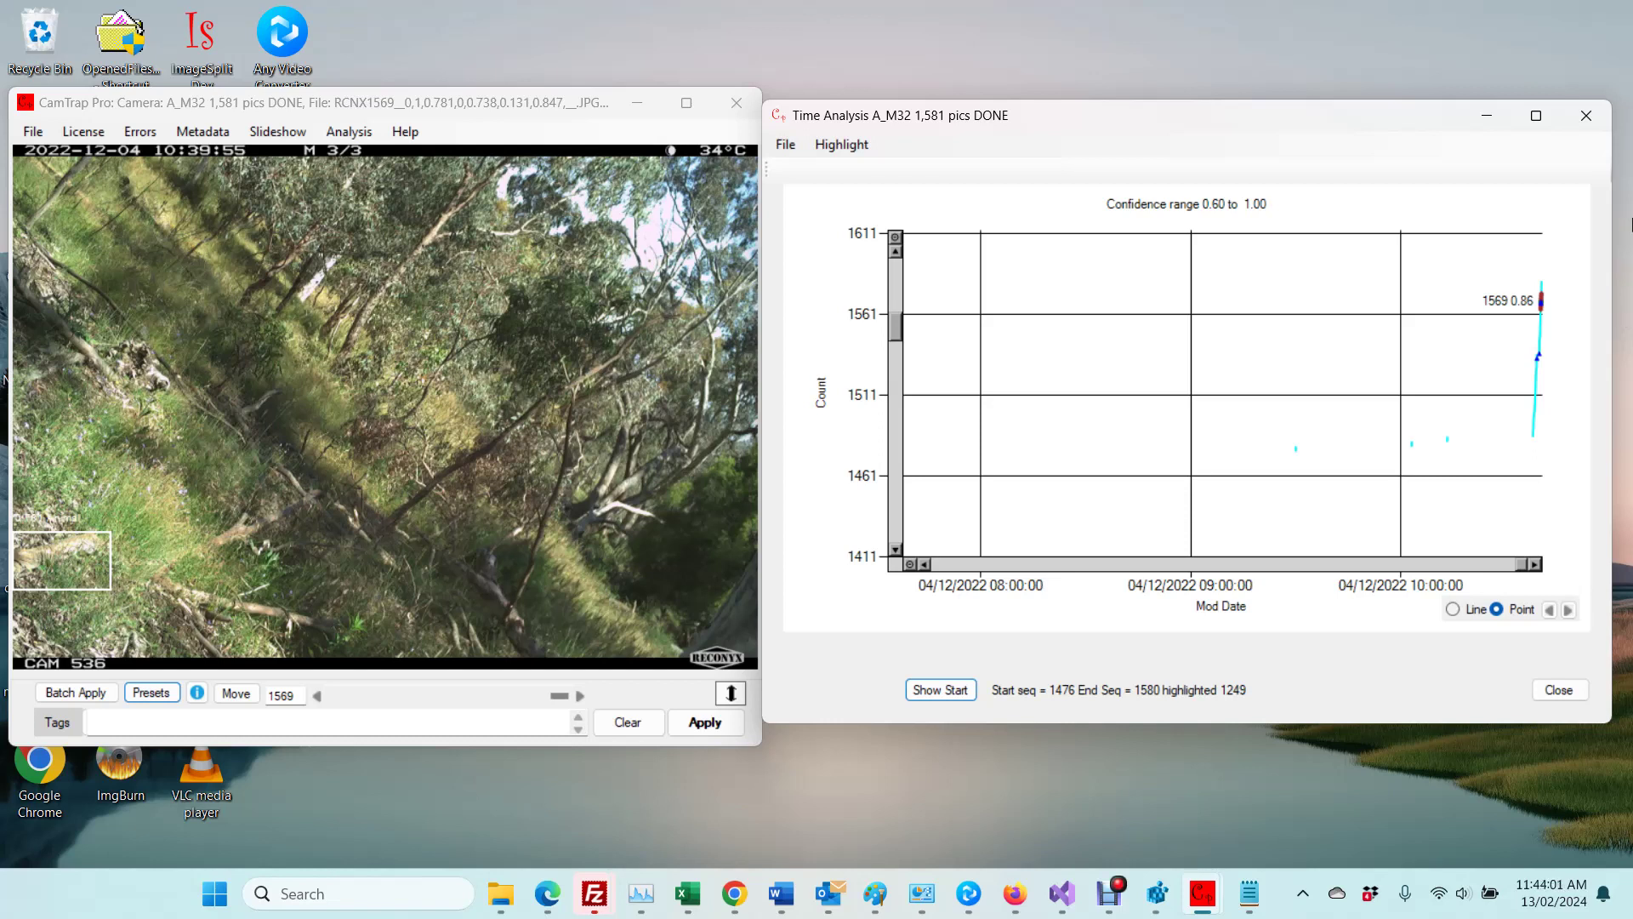
Step: Close the time analysis and review the folder's tag summary without rebuilding the existing tag occurrence data
click(1587, 124)
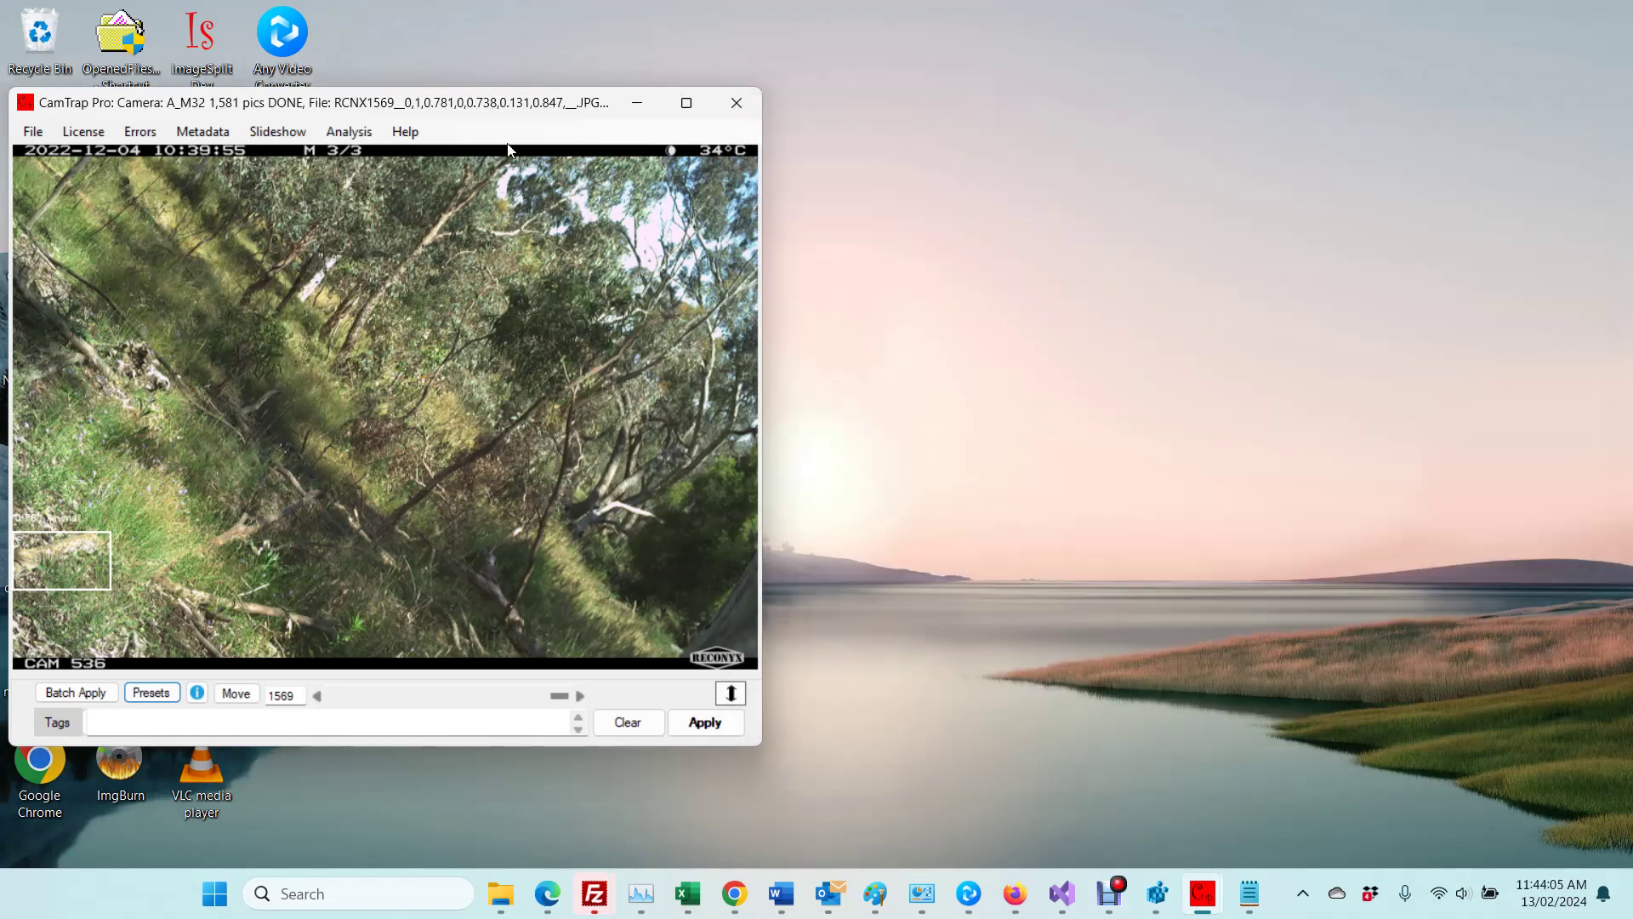
drag(465, 106, 782, 96)
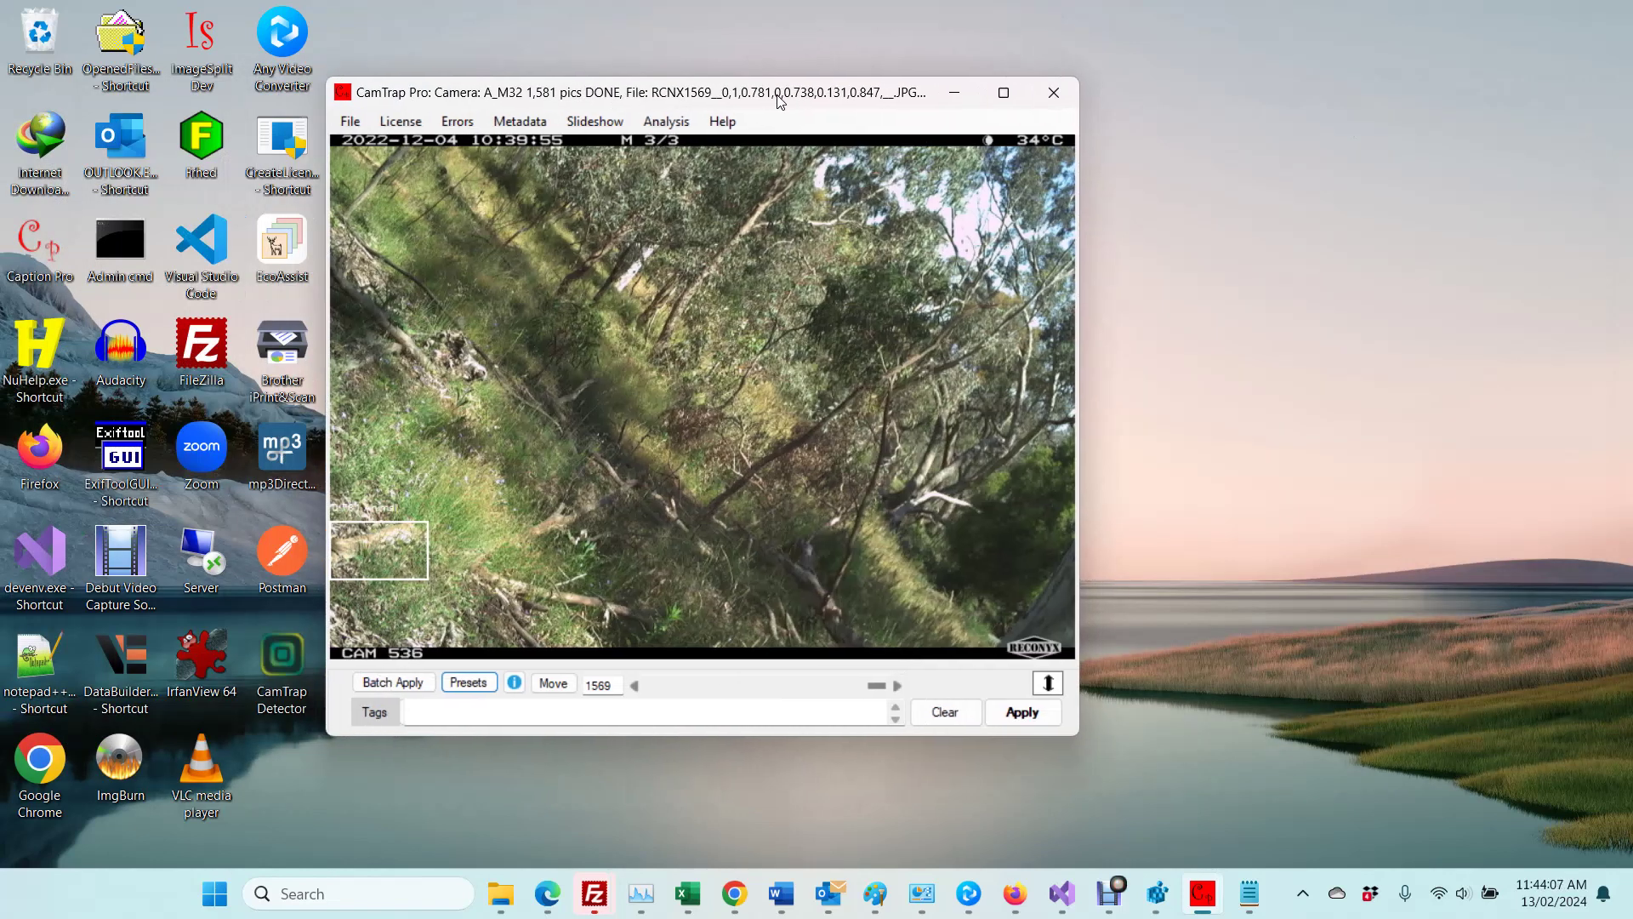
click(687, 124)
click(710, 180)
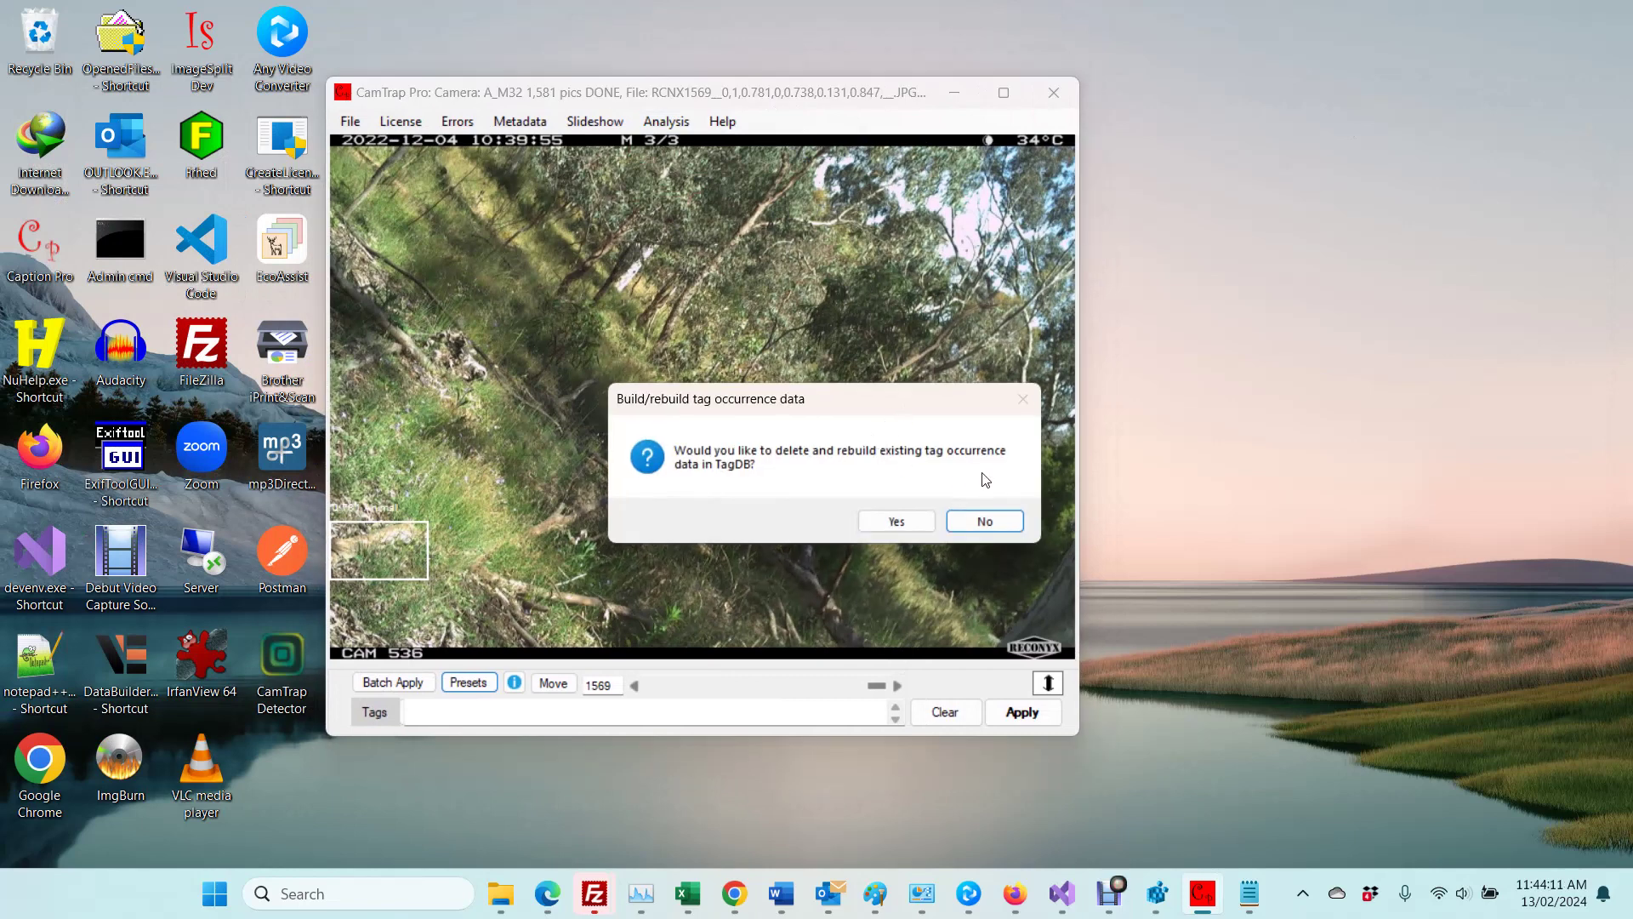
click(987, 523)
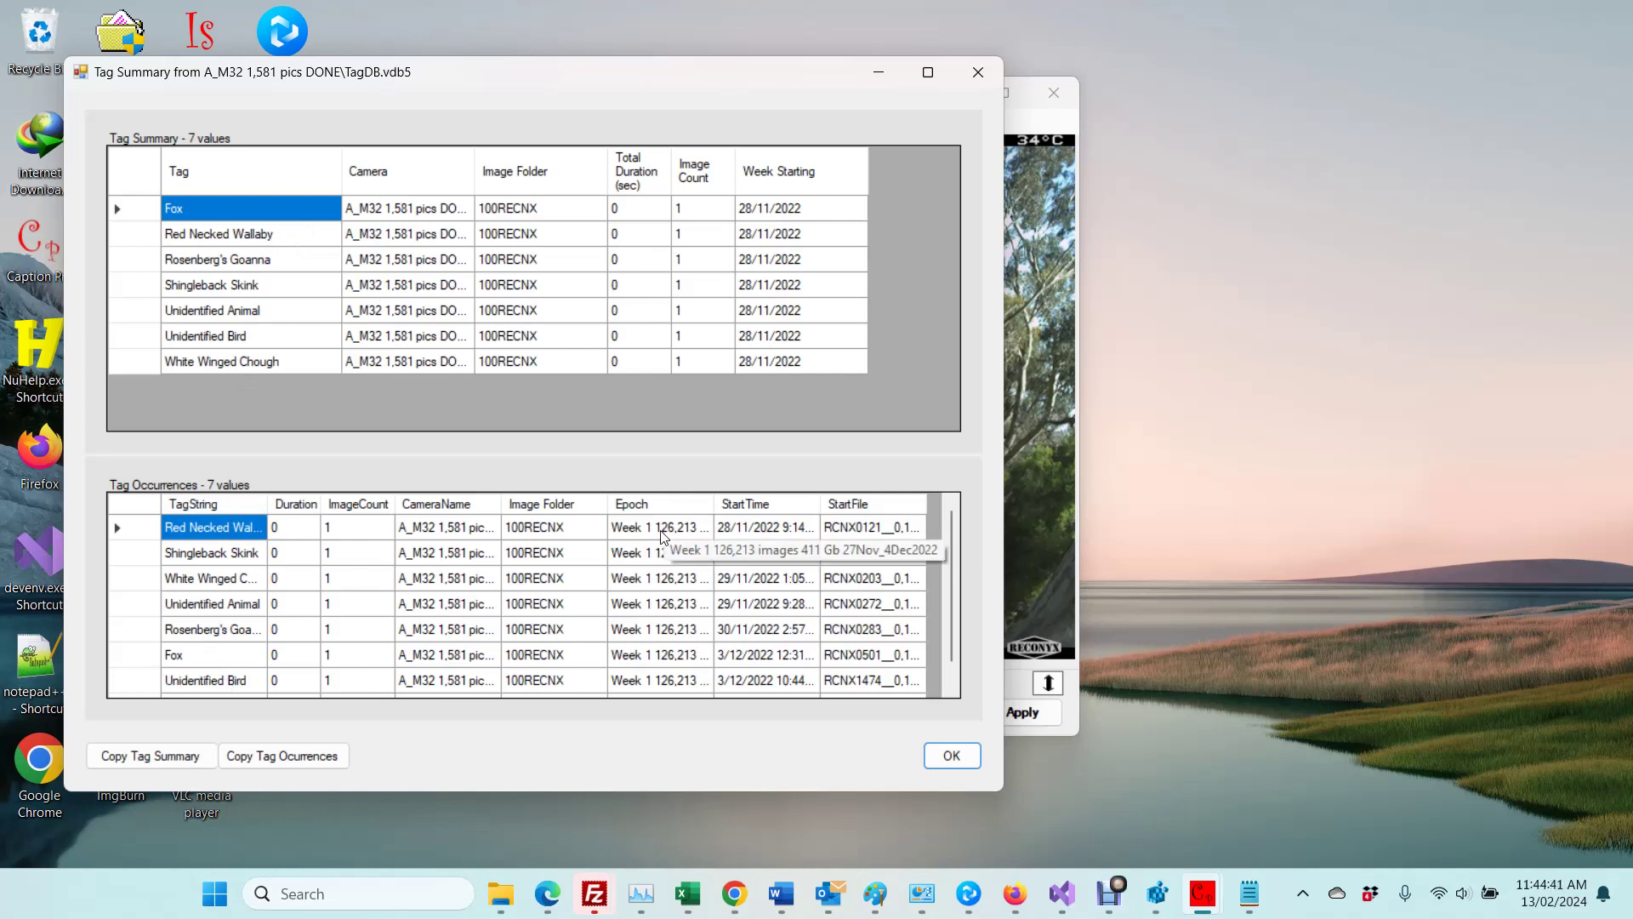
click(952, 757)
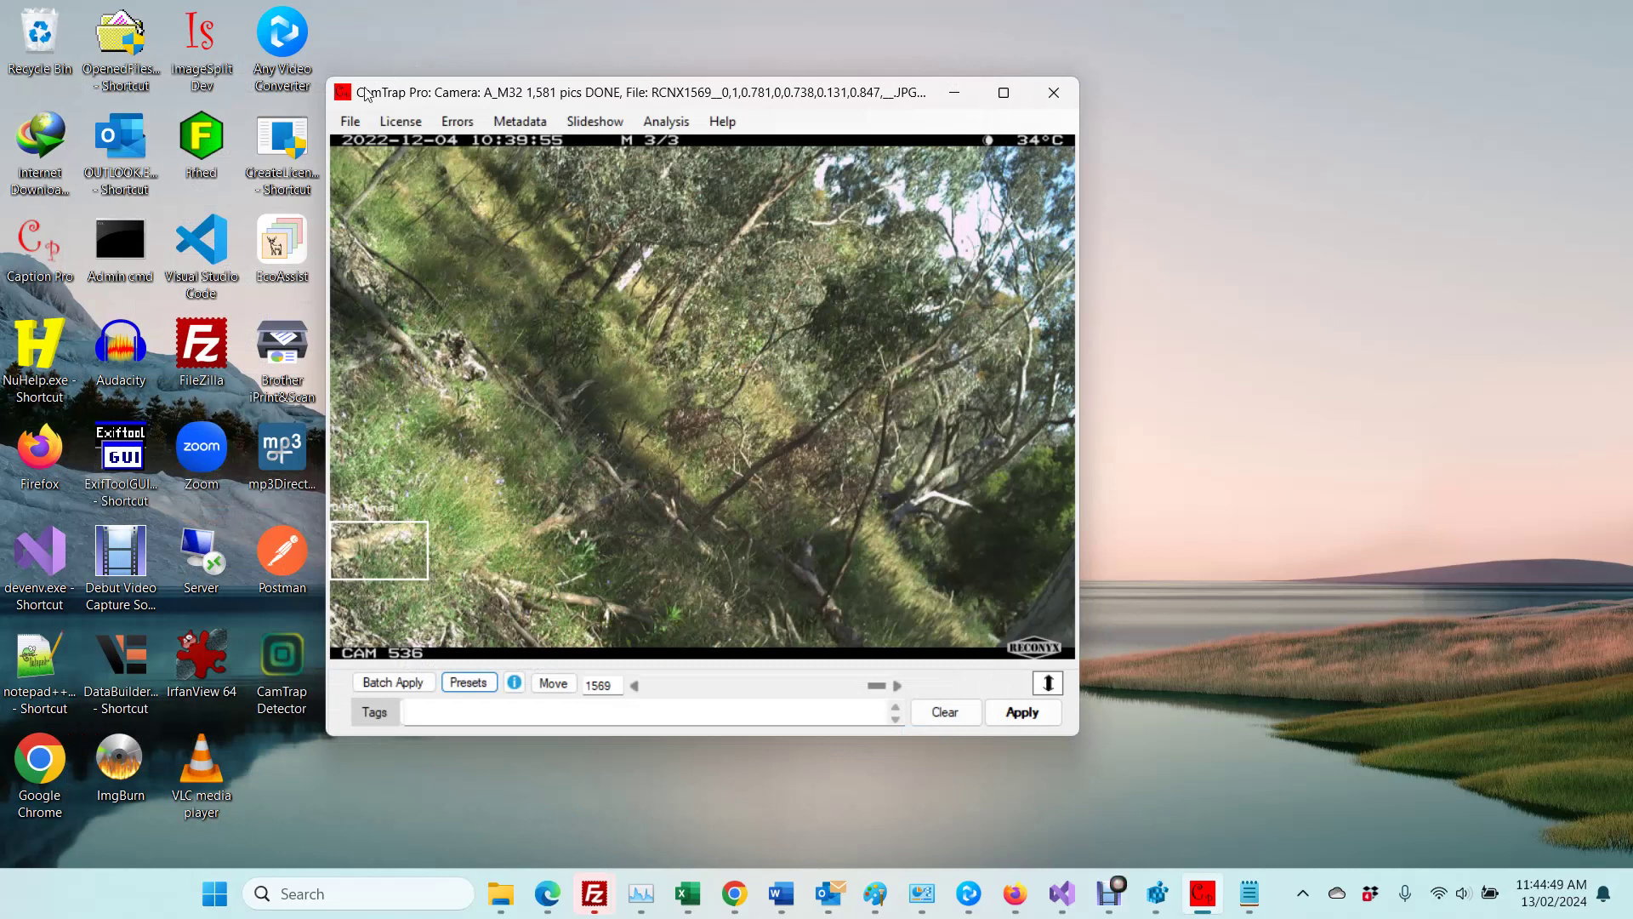
Step: Load the image folder "A_M33 6,045 pics" from the Week 1 folder
click(351, 123)
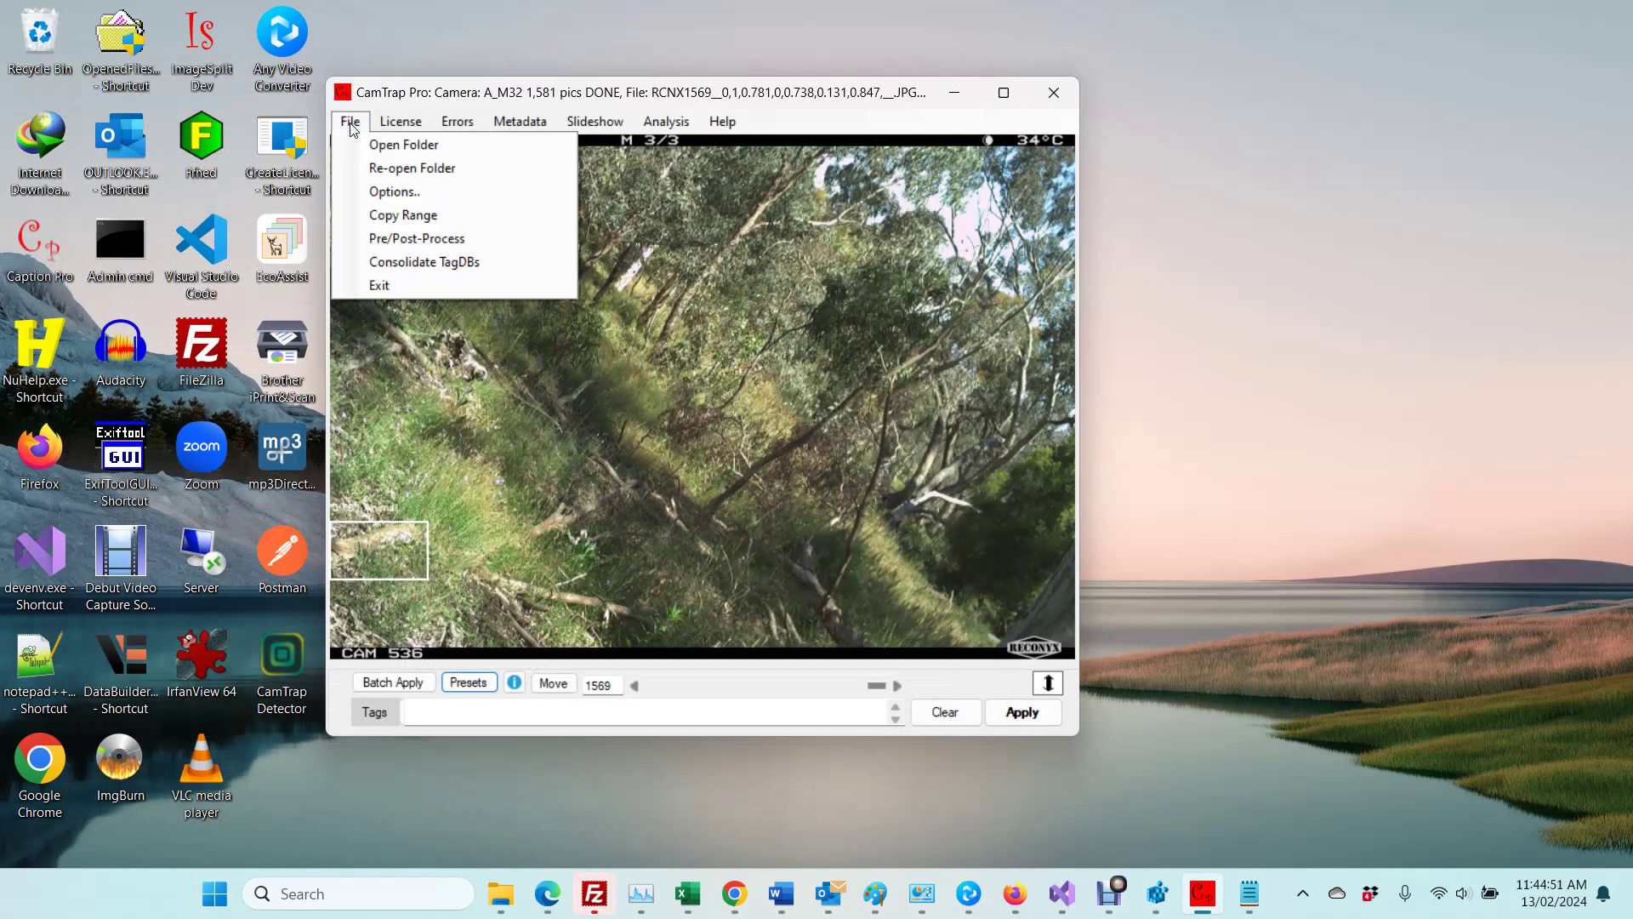
click(387, 145)
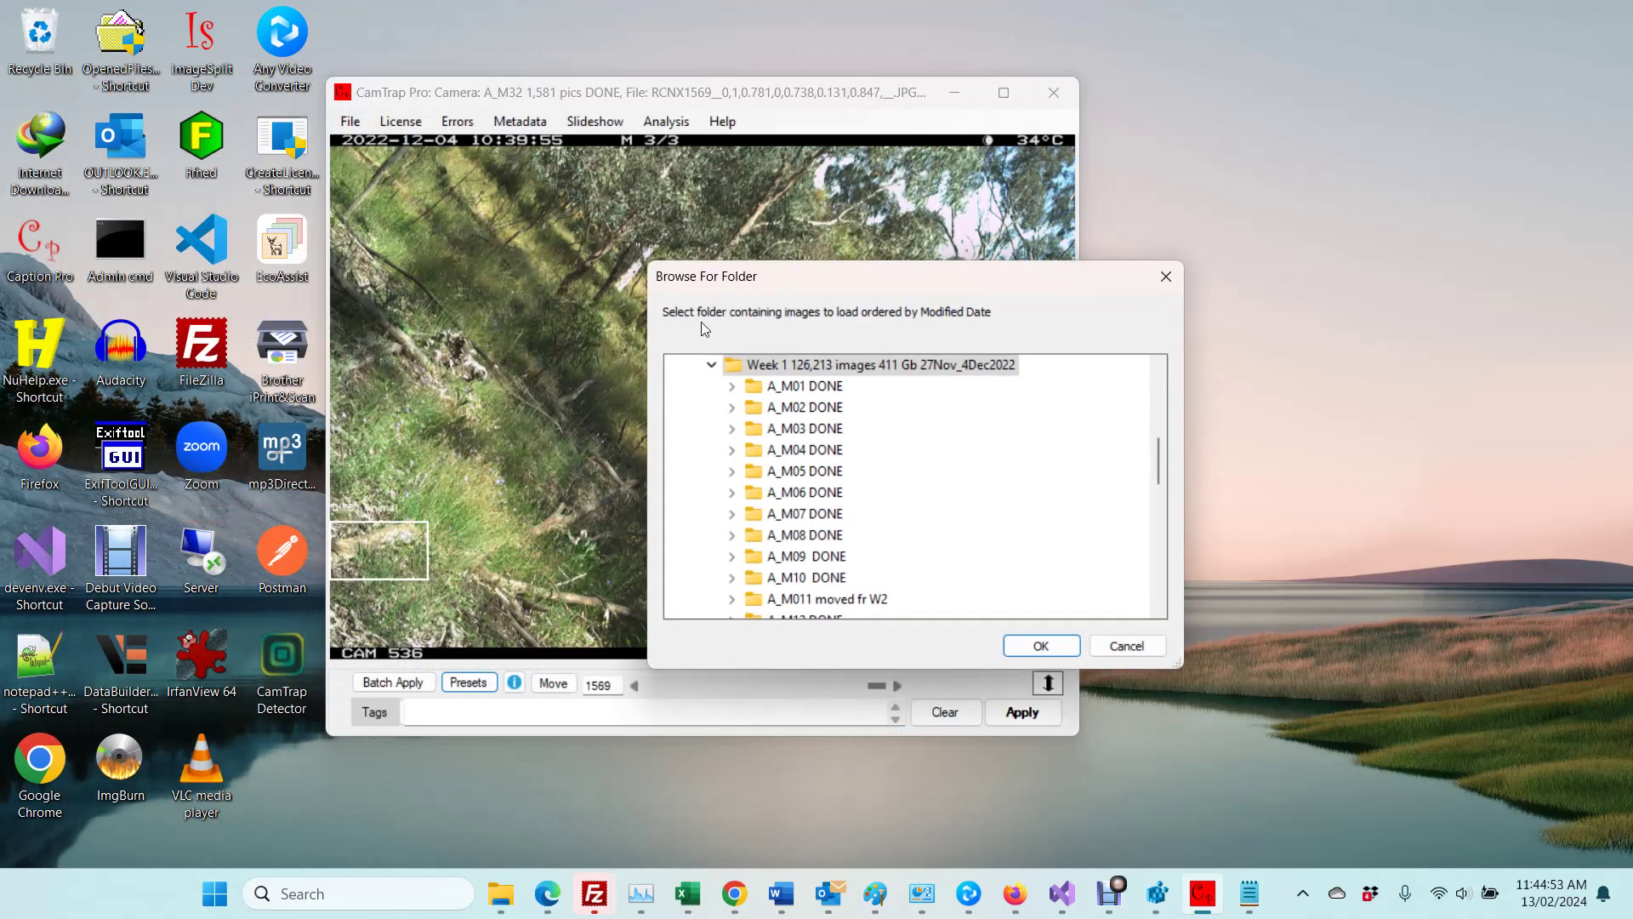
drag(1157, 468, 1151, 593)
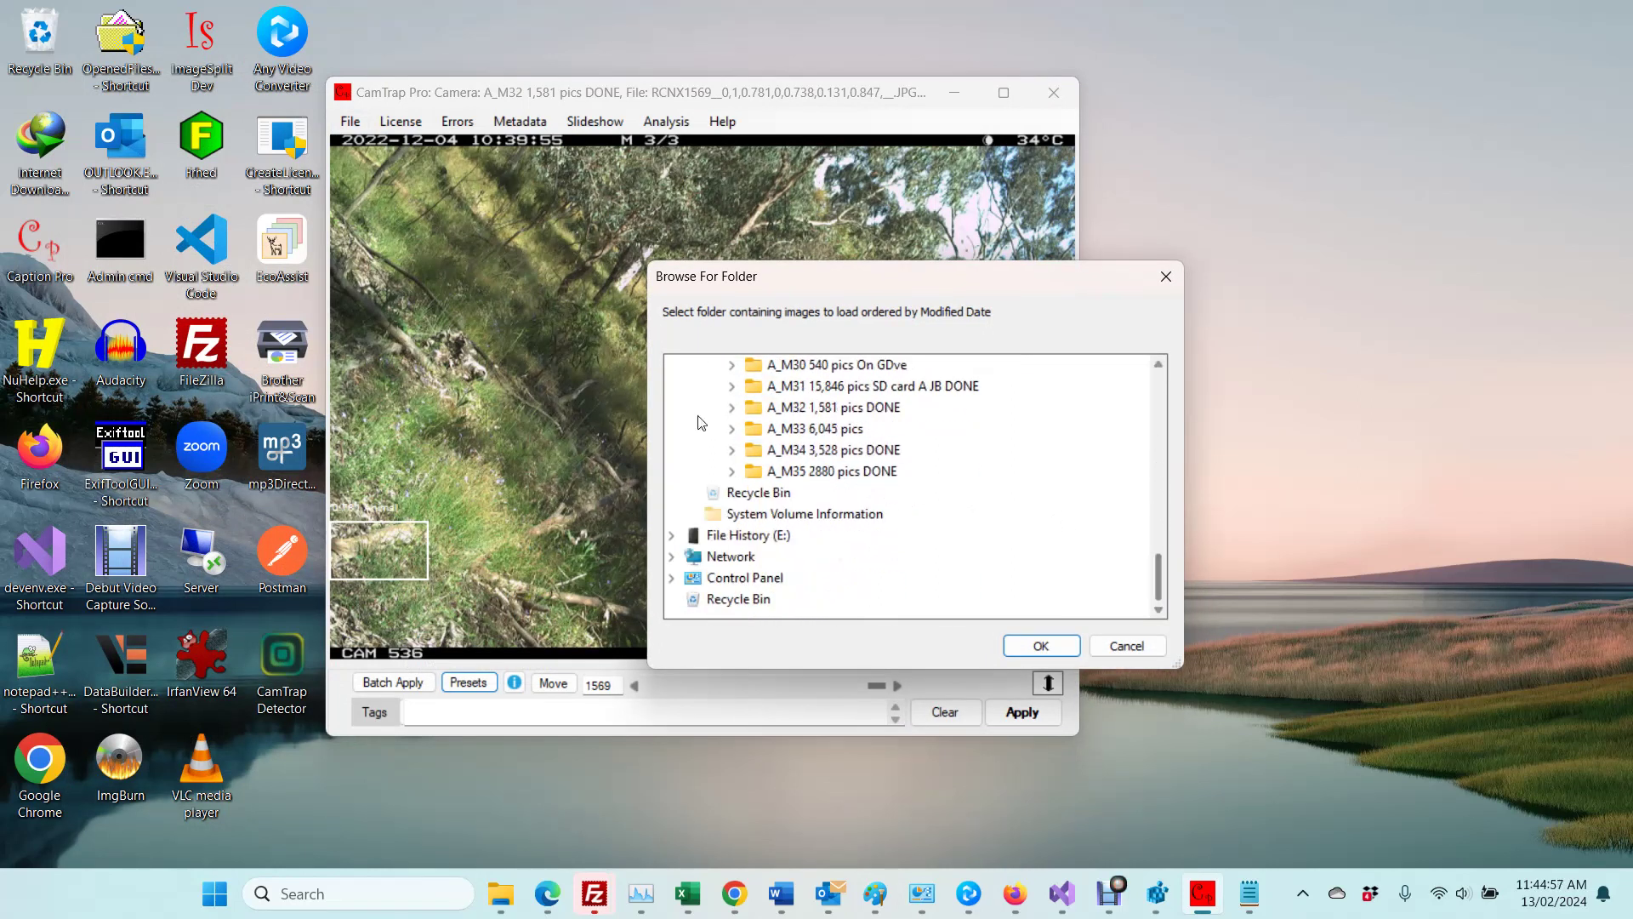
double_click(807, 431)
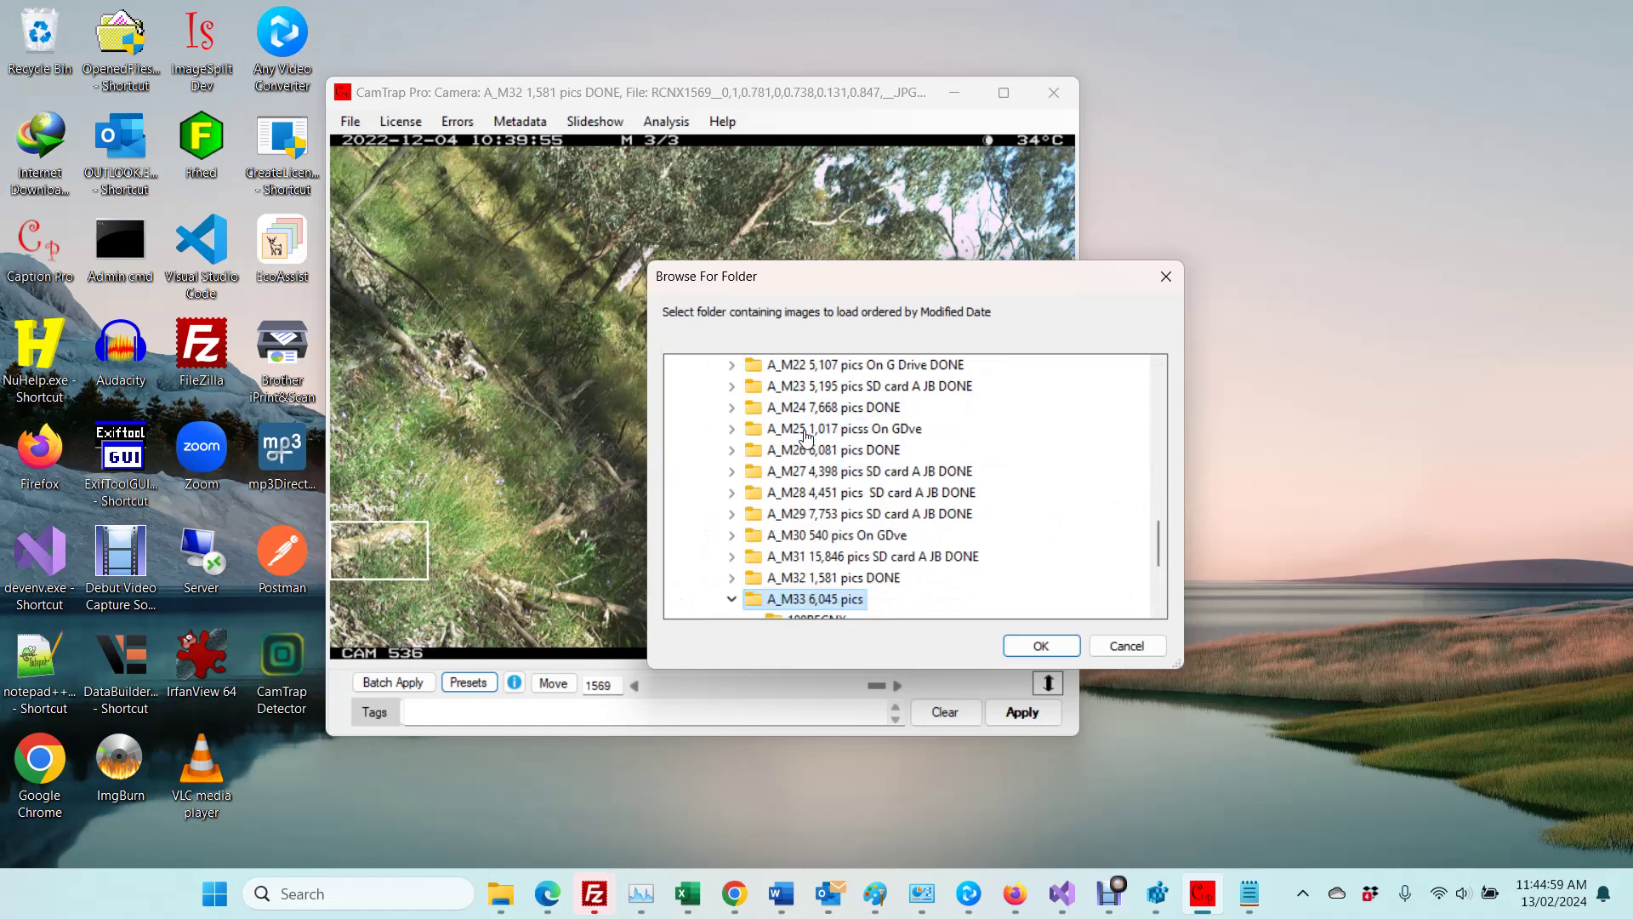
click(1043, 647)
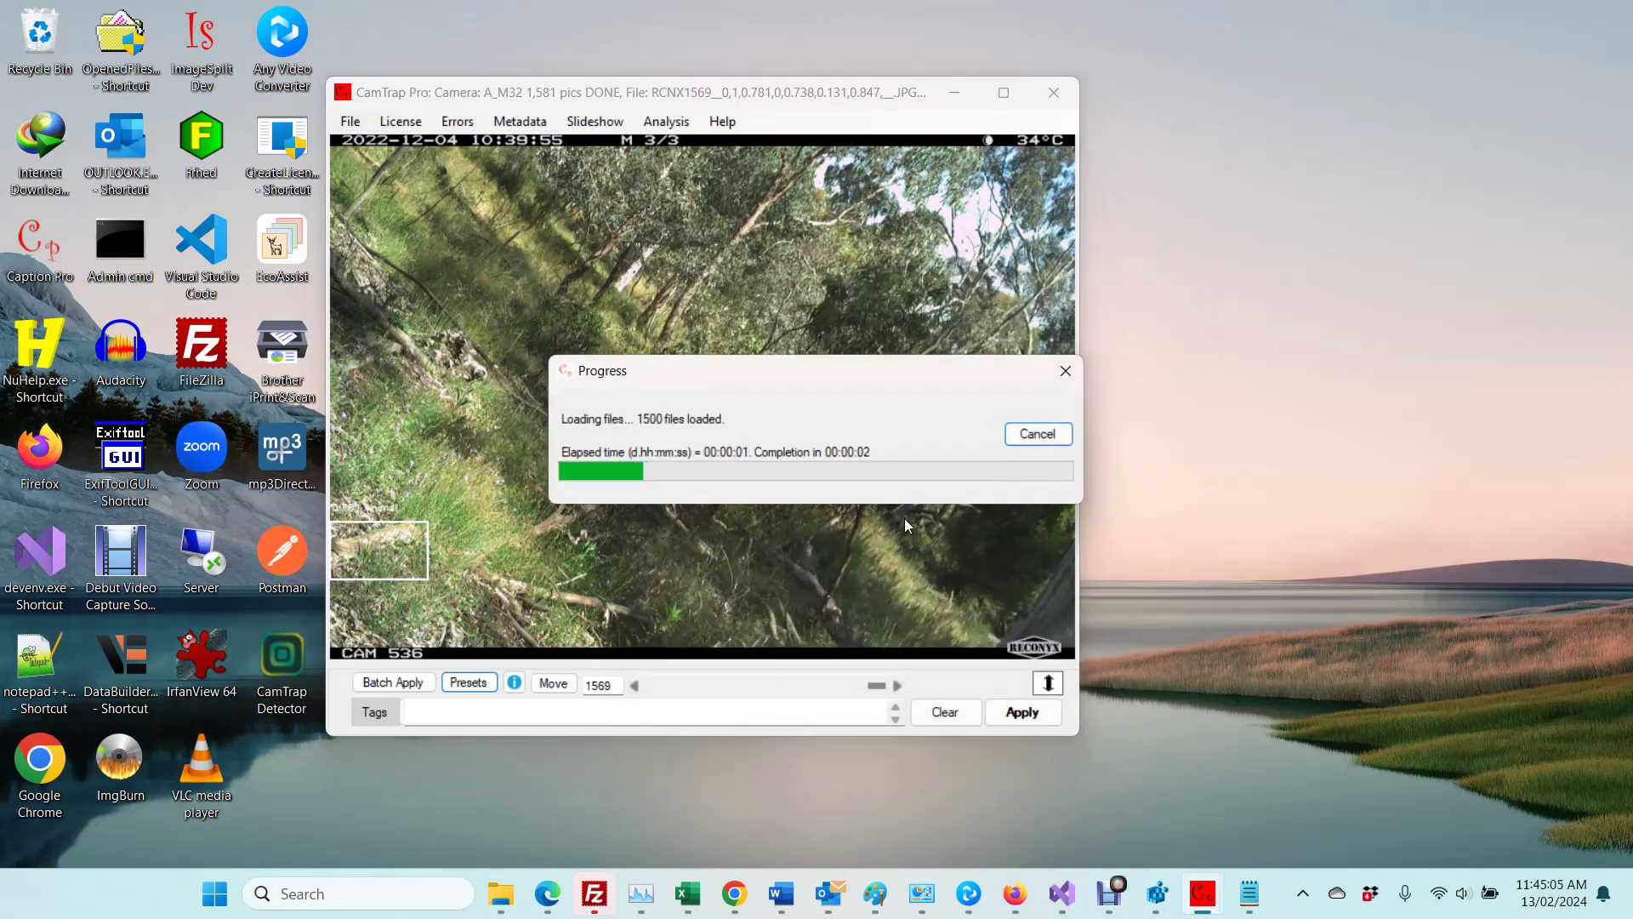